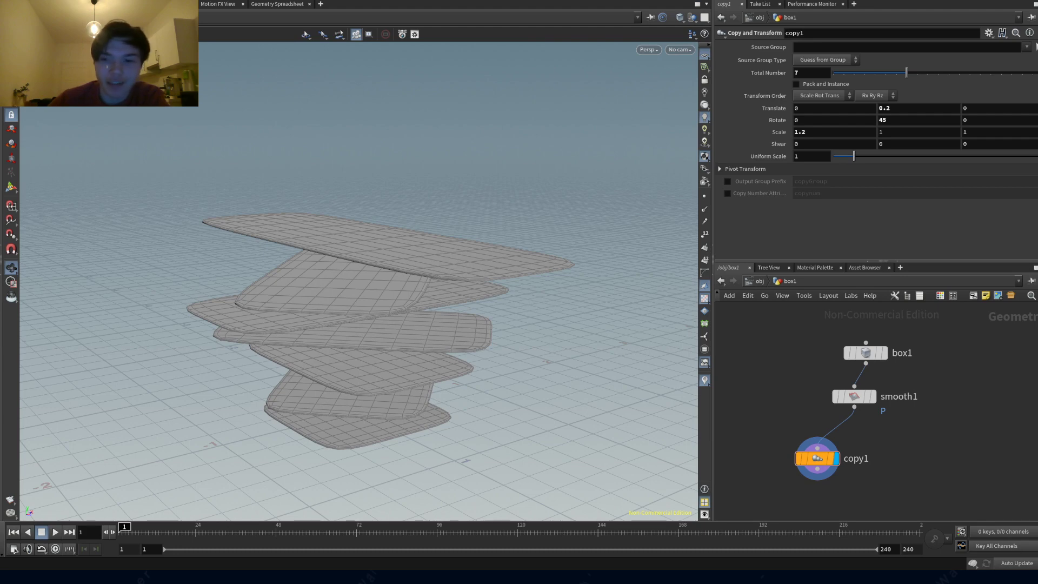
- Add a Transform node fed by box1 and display it
{"action": "left_click", "coordinate": [954, 379]}
{"action": "left_click_drag", "start_coordinate": [867, 365], "coordinate": [954, 370]}
{"action": "left_click", "coordinate": [973, 379]}
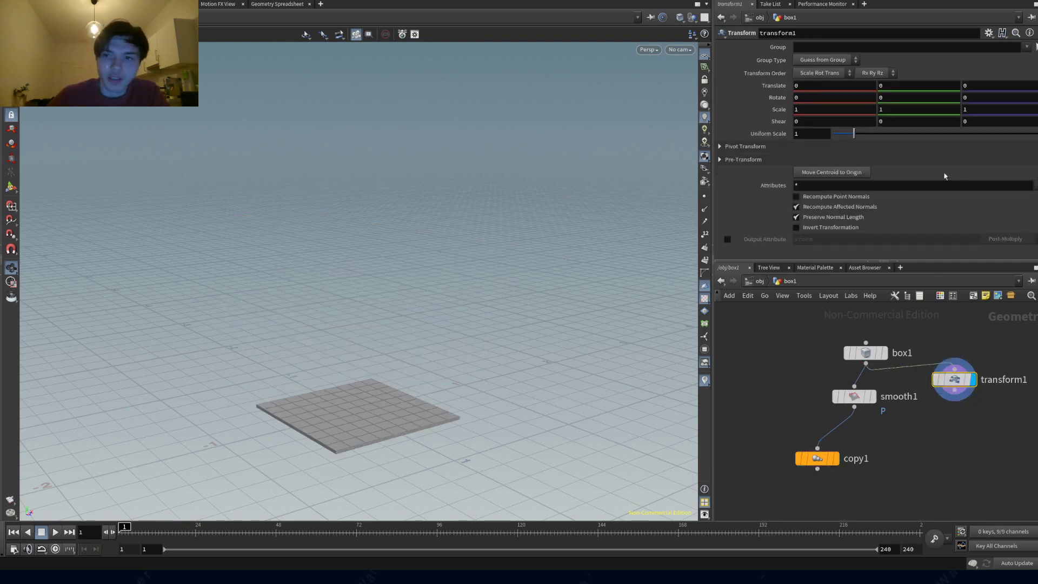
- Scale the box to 0.1 × 50 × 0.1 to form a thin column
{"action": "left_click", "coordinate": [897, 110]}
{"action": "key", "text": "Return"}
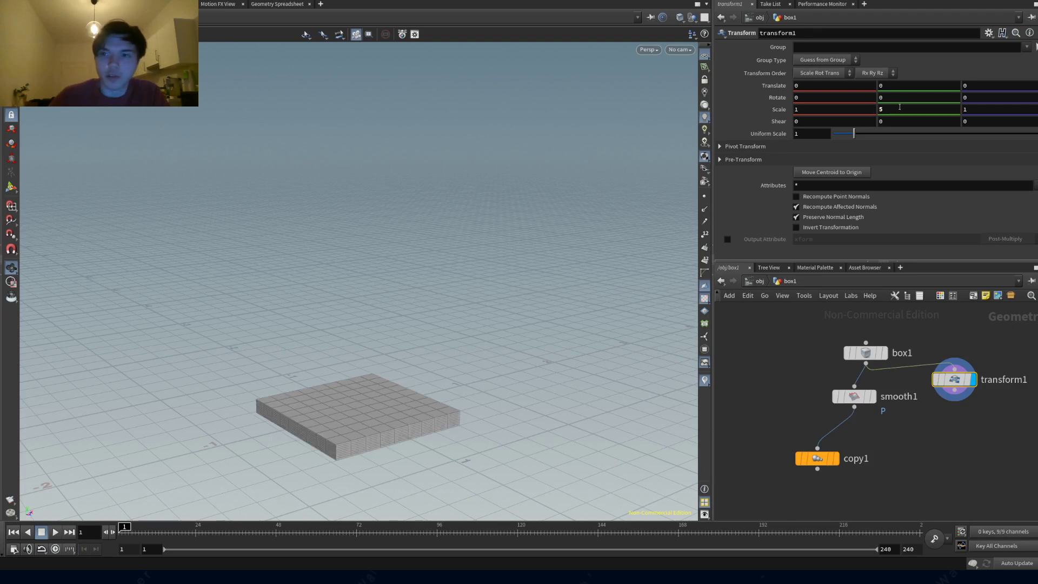
{"action": "left_click", "coordinate": [892, 109]}
{"action": "type", "text": "50"}
{"action": "key", "text": "Return"}
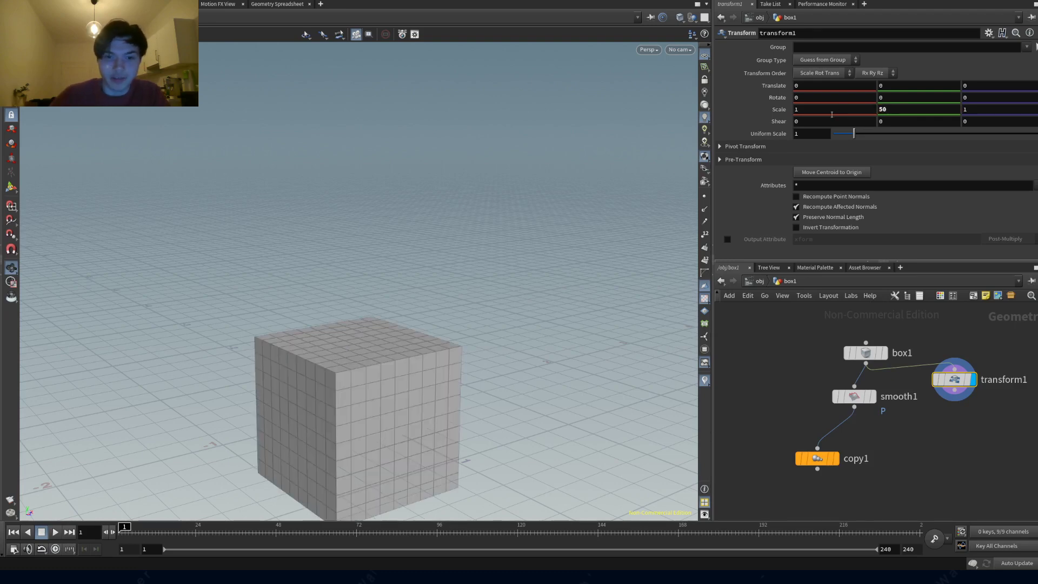
{"action": "left_click", "coordinate": [818, 110]}
{"action": "type", "text": "0.1"}
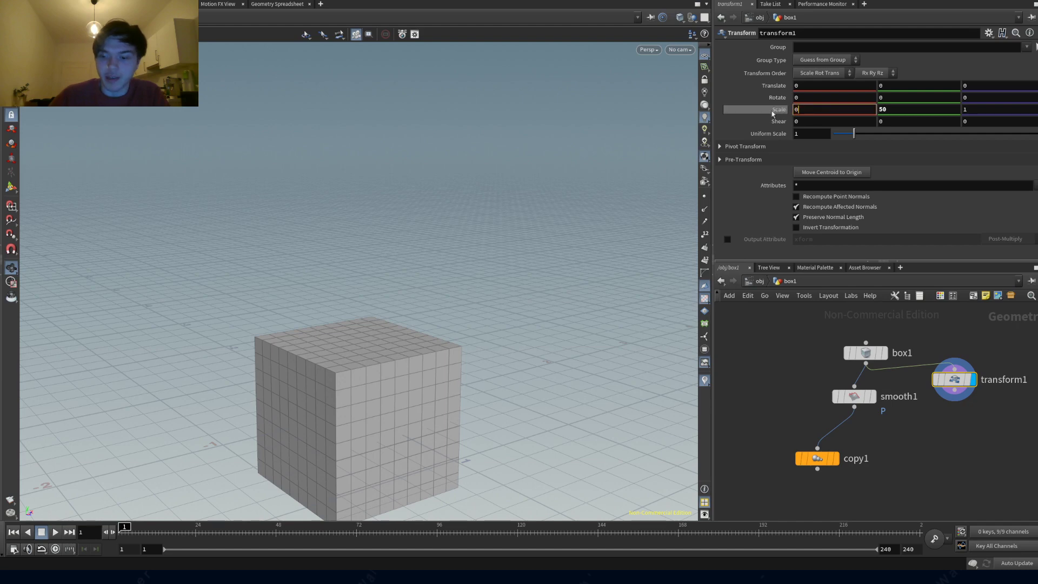
{"action": "key", "text": "Return"}
{"action": "left_click", "coordinate": [964, 110]}
{"action": "type", "text": "0.1"}
{"action": "key", "text": "Return"}
{"action": "left_click_drag", "start_coordinate": [359, 390], "coordinate": [375, 215], "text": "alt"}
{"action": "left_click_drag", "start_coordinate": [361, 76], "coordinate": [409, 334], "text": "alt"}
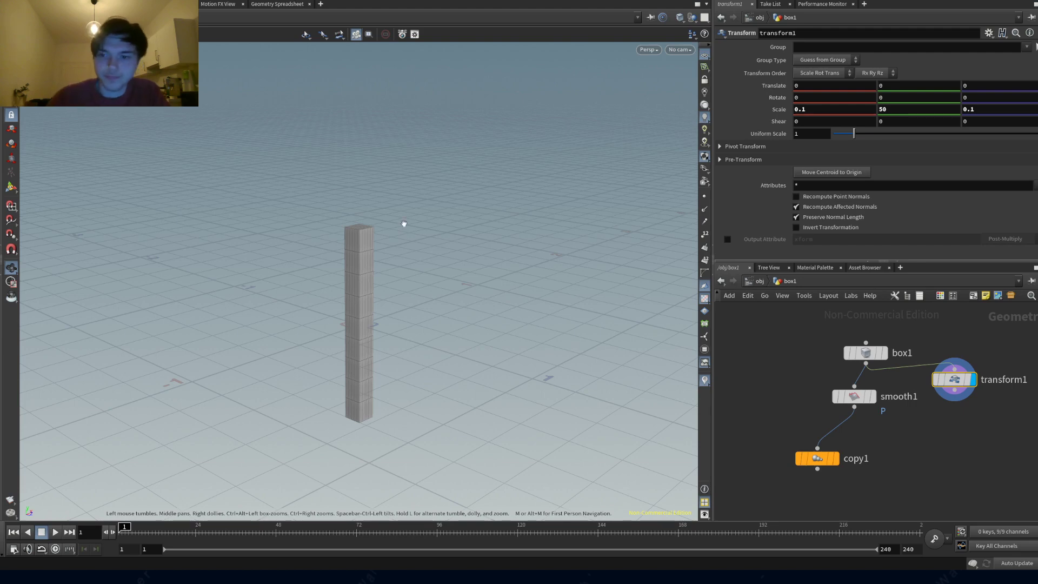
- Raise the column's vertical scale to 60 and shift smooth1 slightly left
{"action": "left_click", "coordinate": [881, 110]}
{"action": "type", "text": "60"}
{"action": "key", "text": "Return"}
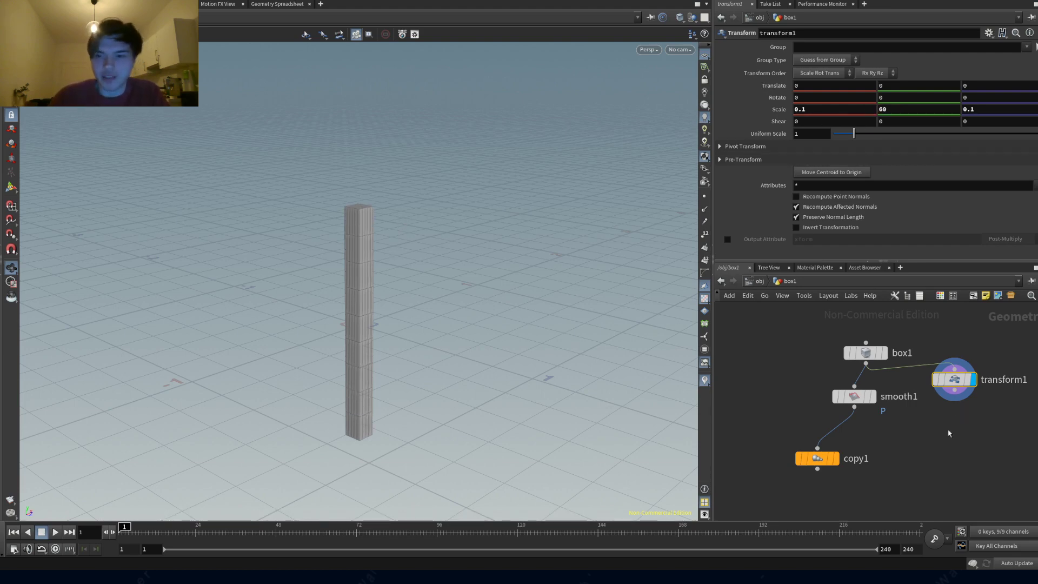
{"action": "left_click_drag", "start_coordinate": [859, 397], "coordinate": [839, 398]}
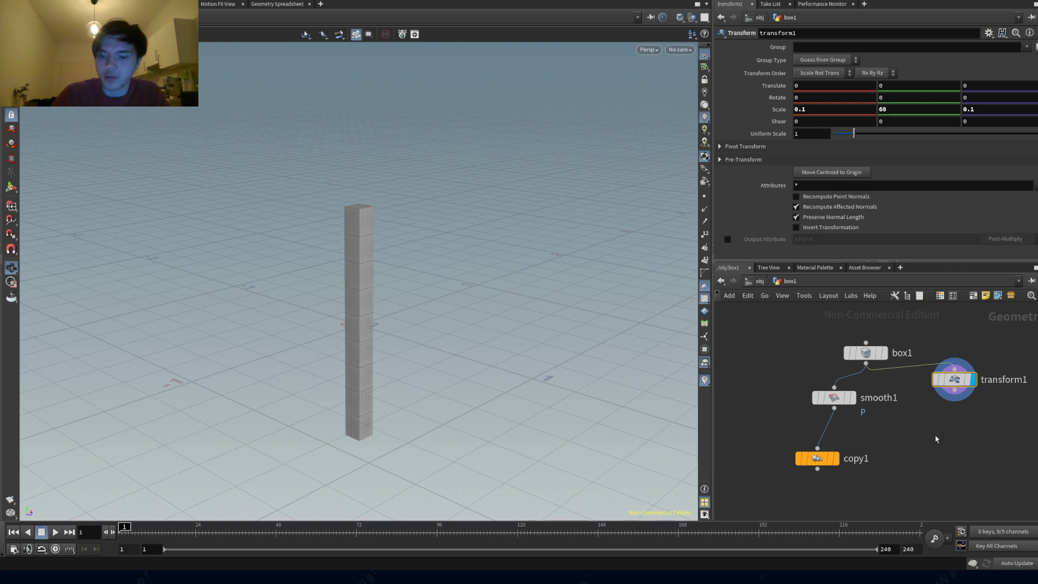
{"action": "key", "text": "Tab"}
{"action": "key", "text": "Return"}
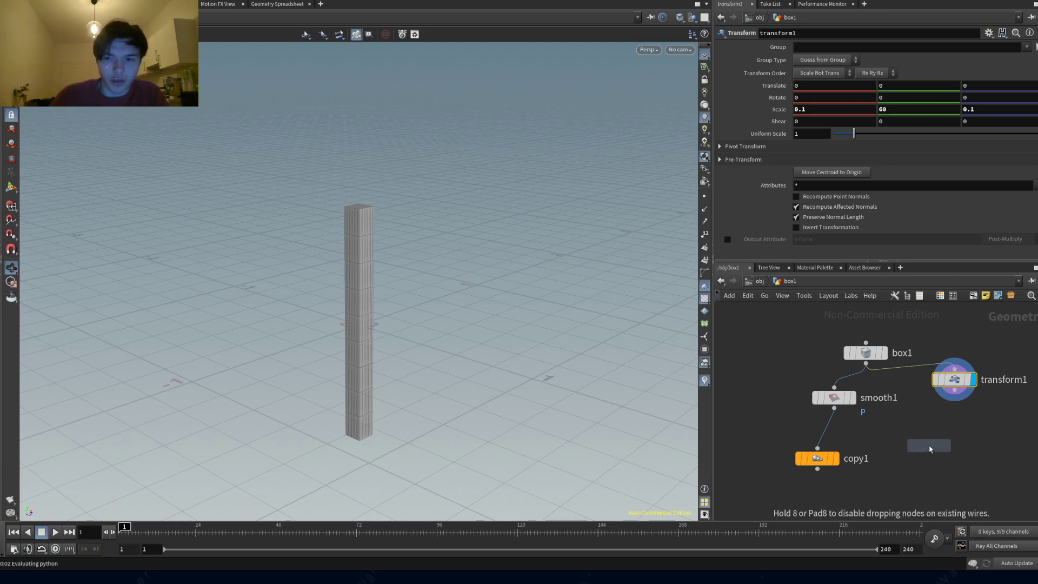
- Add a Copy to Curves node copying the pillar onto box1 and display it
{"action": "left_click", "coordinate": [929, 446]}
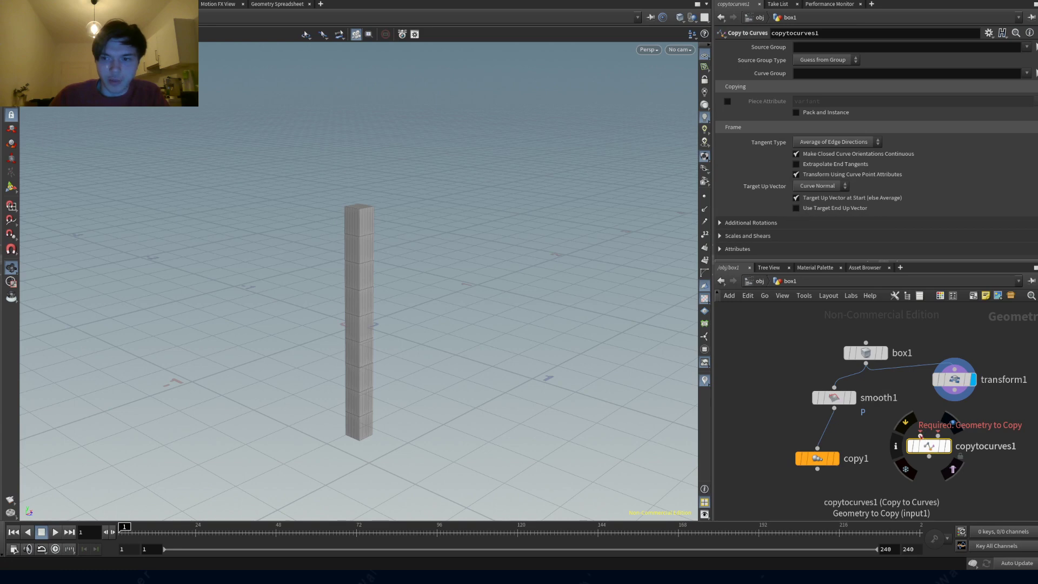
{"action": "left_click_drag", "start_coordinate": [865, 370], "coordinate": [938, 435]}
{"action": "left_click_drag", "start_coordinate": [954, 390], "coordinate": [921, 429]}
{"action": "left_click", "coordinate": [922, 430]}
{"action": "left_click", "coordinate": [948, 446]}
{"action": "left_click_drag", "start_coordinate": [482, 296], "coordinate": [530, 259]}
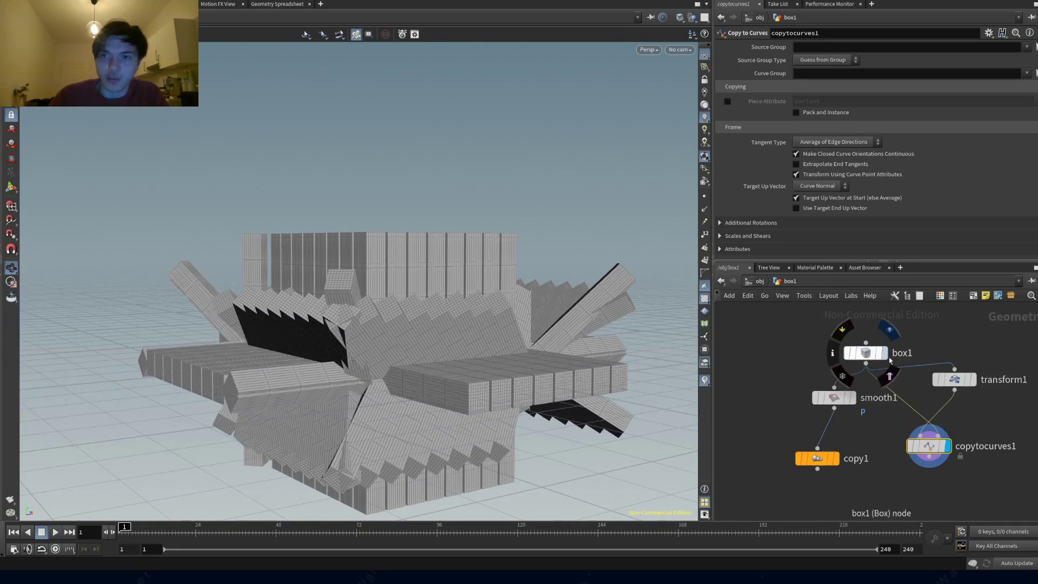
{"action": "key", "text": "Return"}
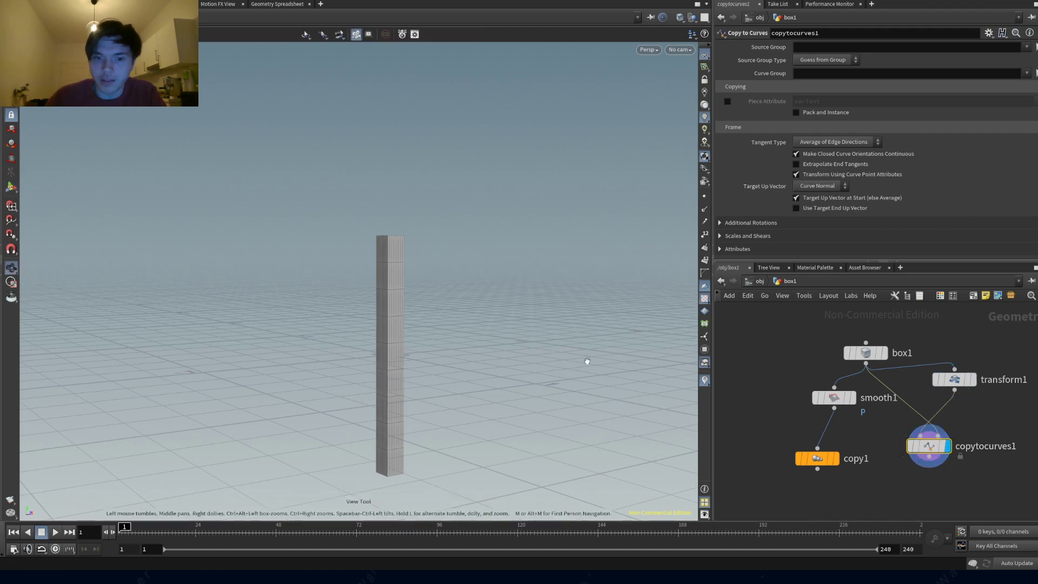
{"action": "key", "text": "Escape"}
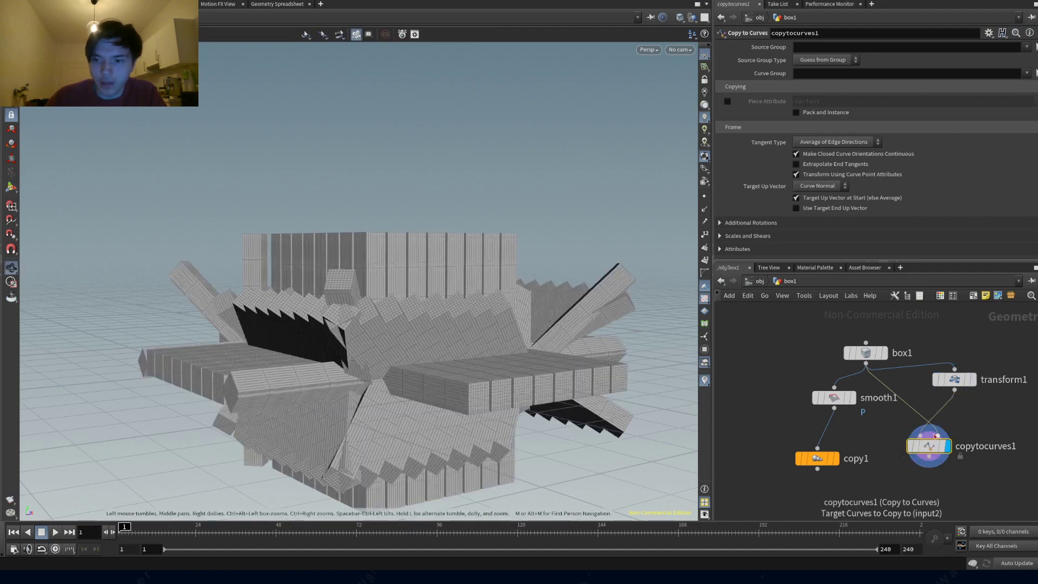
{"action": "mouse_move", "coordinate": [949, 446]}
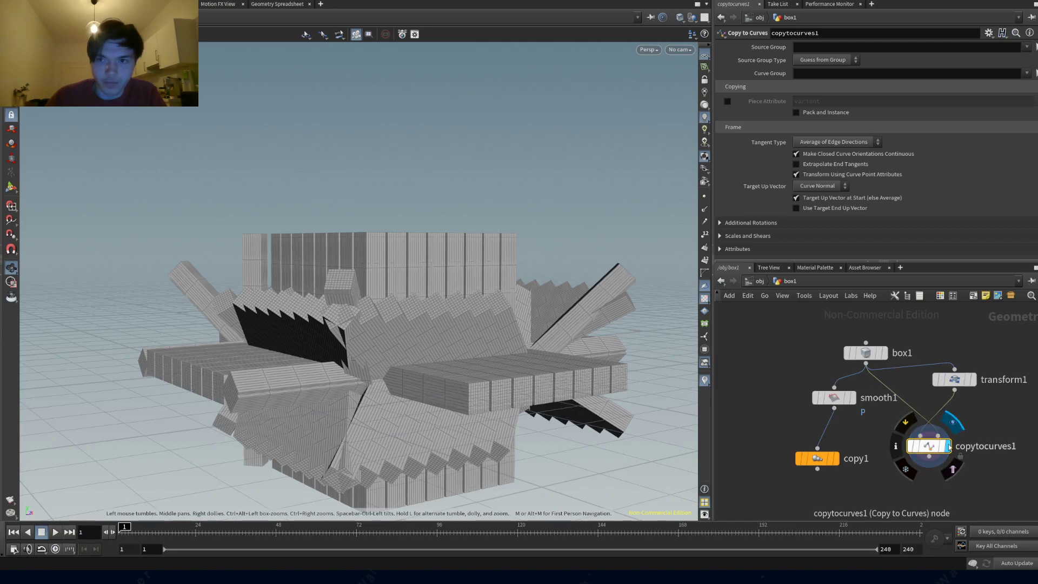
{"action": "left_click_drag", "start_coordinate": [412, 280], "coordinate": [426, 326]}
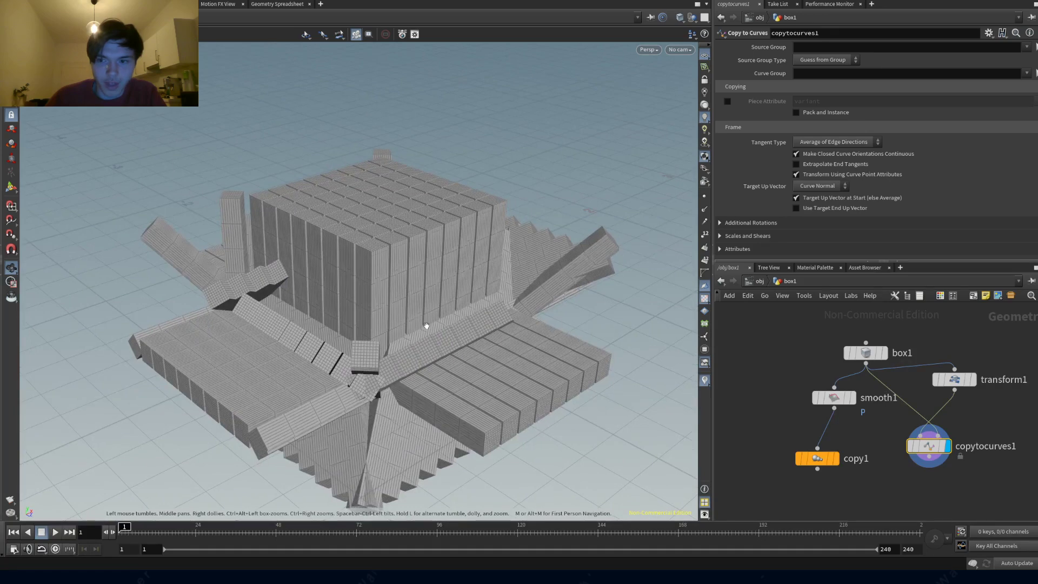
- Set the source group type to Points and the up vector to Z Axis
{"action": "left_click", "coordinate": [820, 65]}
{"action": "left_click", "coordinate": [816, 71]}
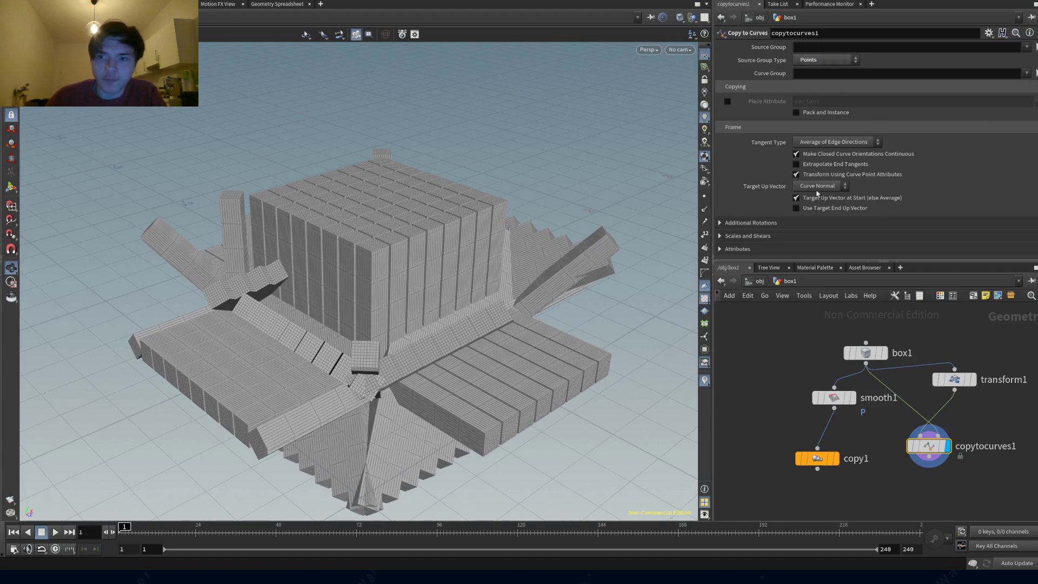
{"action": "left_click", "coordinate": [822, 190]}
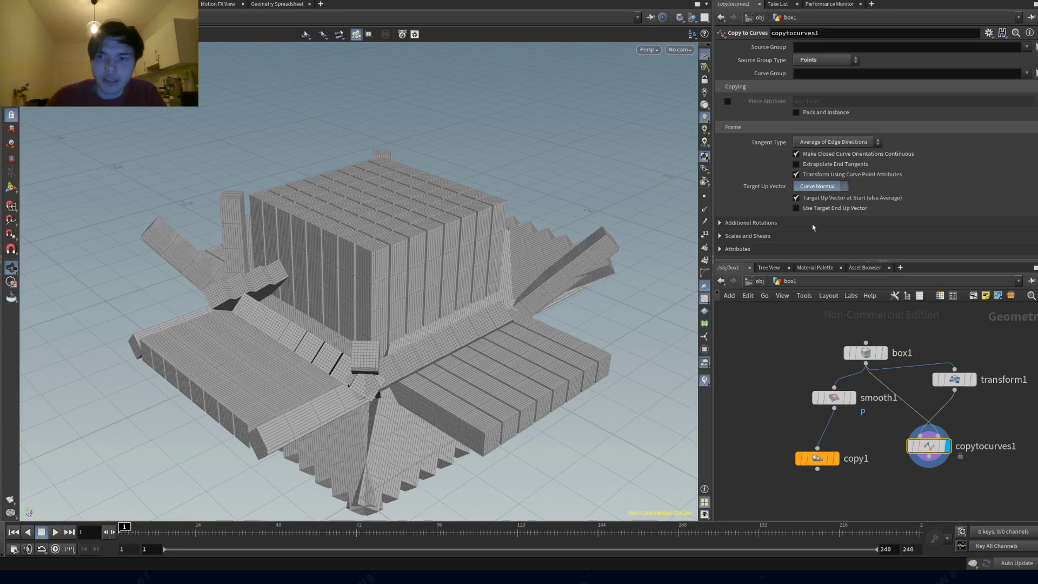
{"action": "left_click", "coordinate": [814, 220]}
{"action": "mouse_move", "coordinate": [346, 227]}
{"action": "left_mouse_down"}
{"action": "mouse_move", "coordinate": [411, 216]}
{"action": "mouse_move", "coordinate": [357, 215]}
{"action": "mouse_move", "coordinate": [358, 227]}
{"action": "left_mouse_up"}
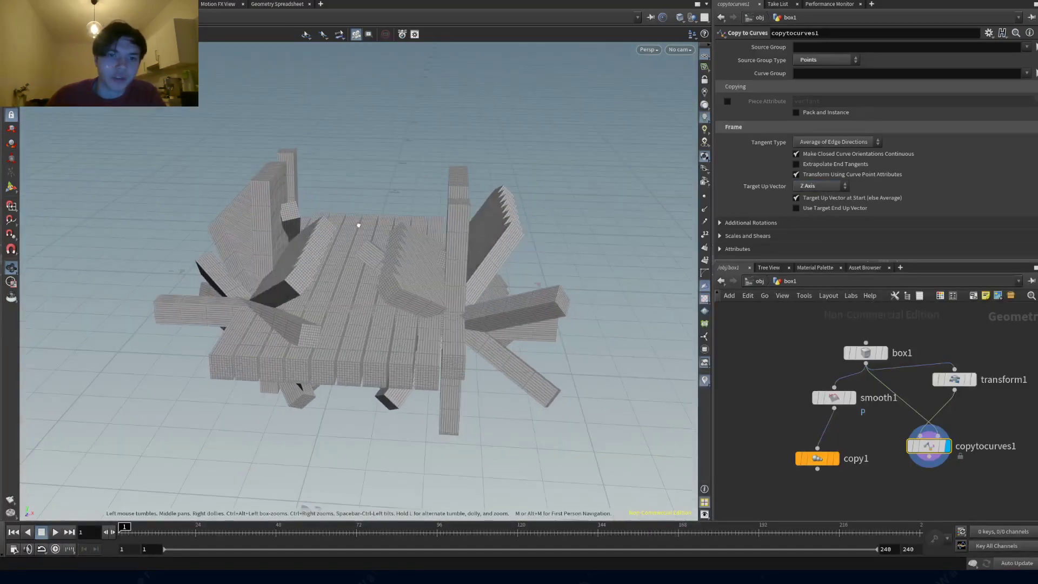
- Try other up vector modes, revert to Curve Normal, then delete the Copy to Curves node
{"action": "left_click", "coordinate": [819, 186]}
{"action": "left_click", "coordinate": [819, 198]}
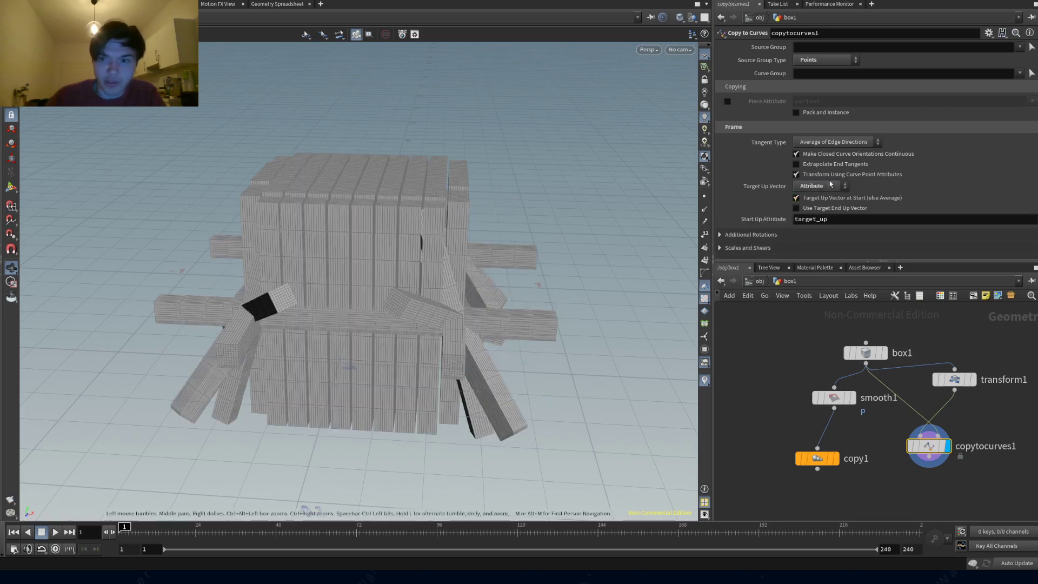
{"action": "left_click", "coordinate": [795, 174]}
{"action": "left_click", "coordinate": [819, 186]}
{"action": "left_click", "coordinate": [813, 163]}
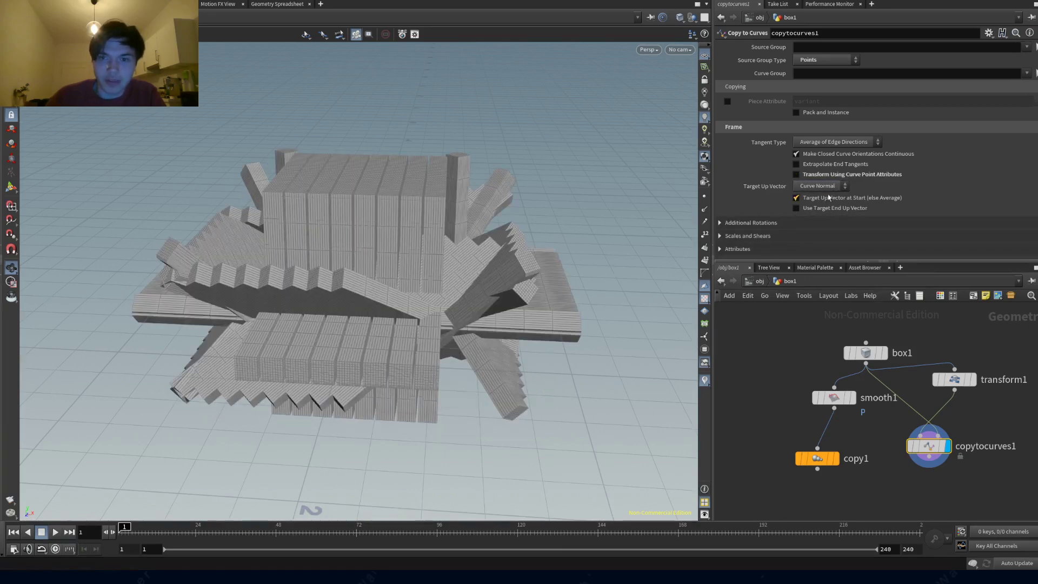
{"action": "left_click", "coordinate": [796, 175]}
{"action": "left_click", "coordinate": [796, 174]}
{"action": "left_click_drag", "start_coordinate": [499, 229], "coordinate": [540, 225]}
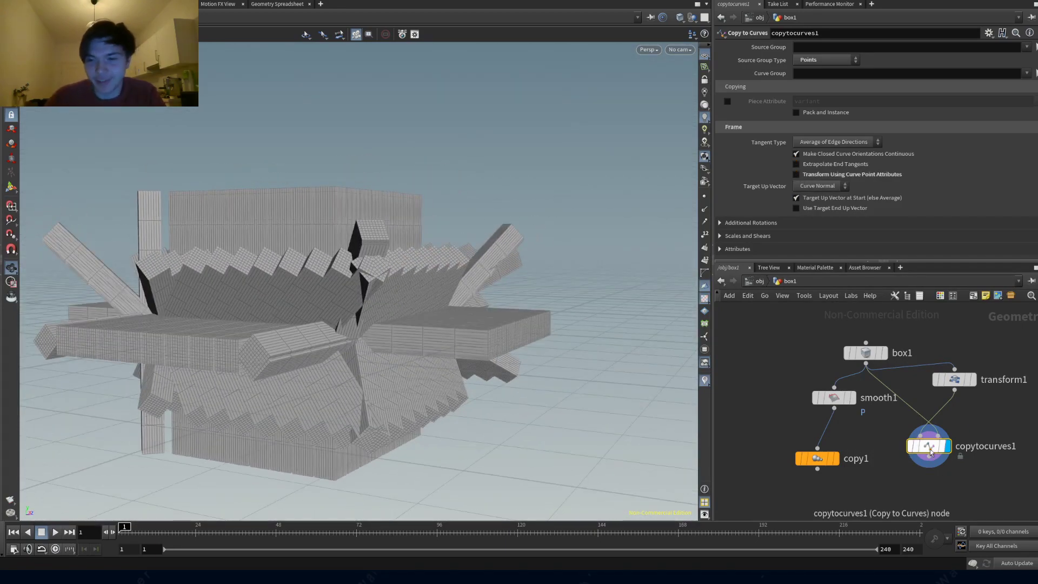
{"action": "key", "text": "Delete"}
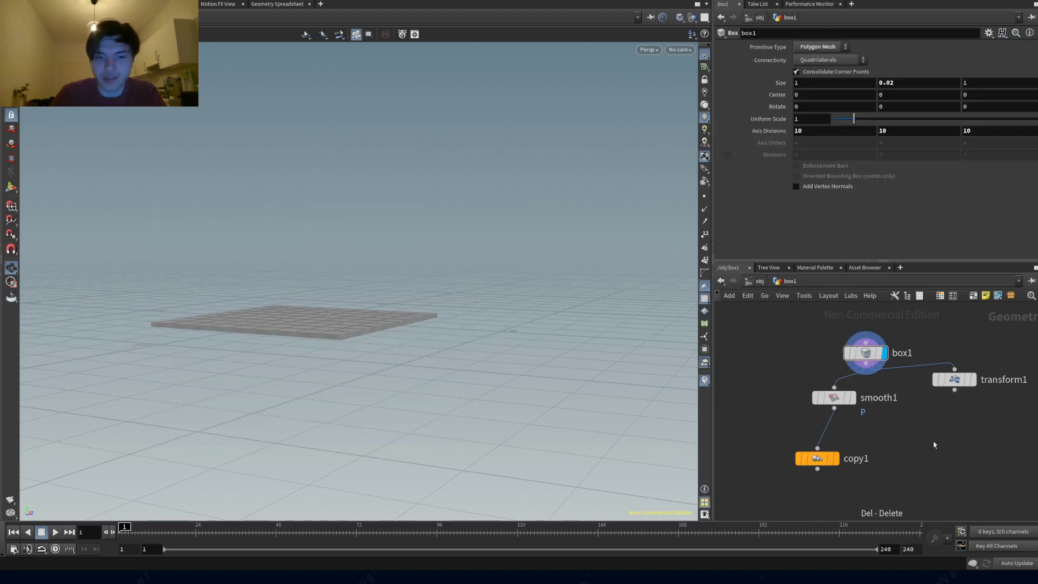
- Add a Scatter on box1 with a total count of 5 points and display it
{"action": "key", "text": "Tab"}
{"action": "type", "text": "scatter"}
{"action": "key", "text": "Return"}
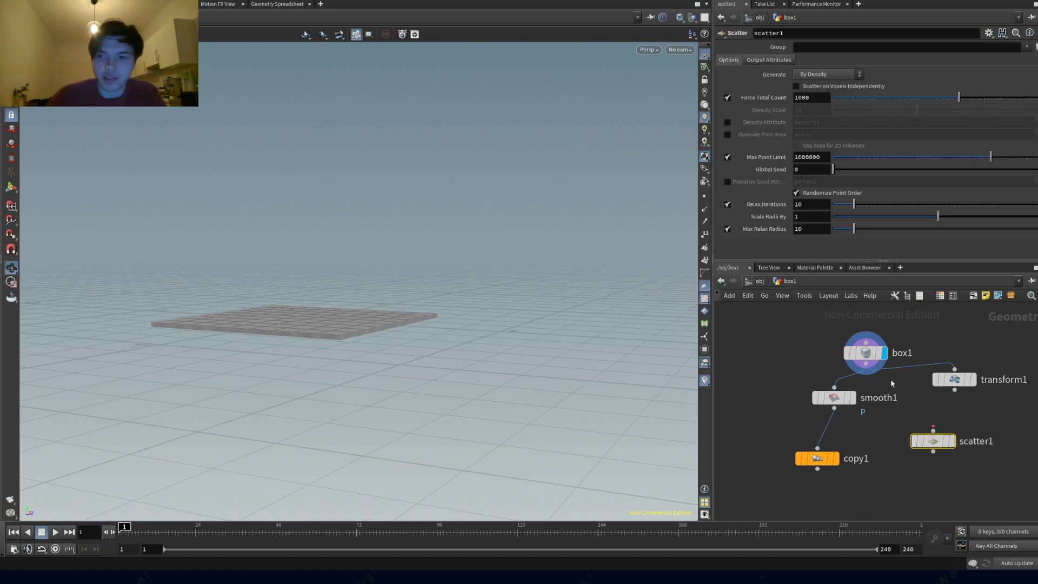
{"action": "left_click", "coordinate": [956, 418]}
{"action": "left_click_drag", "start_coordinate": [395, 330], "coordinate": [366, 364]}
{"action": "left_click_drag", "start_coordinate": [538, 347], "coordinate": [332, 384]}
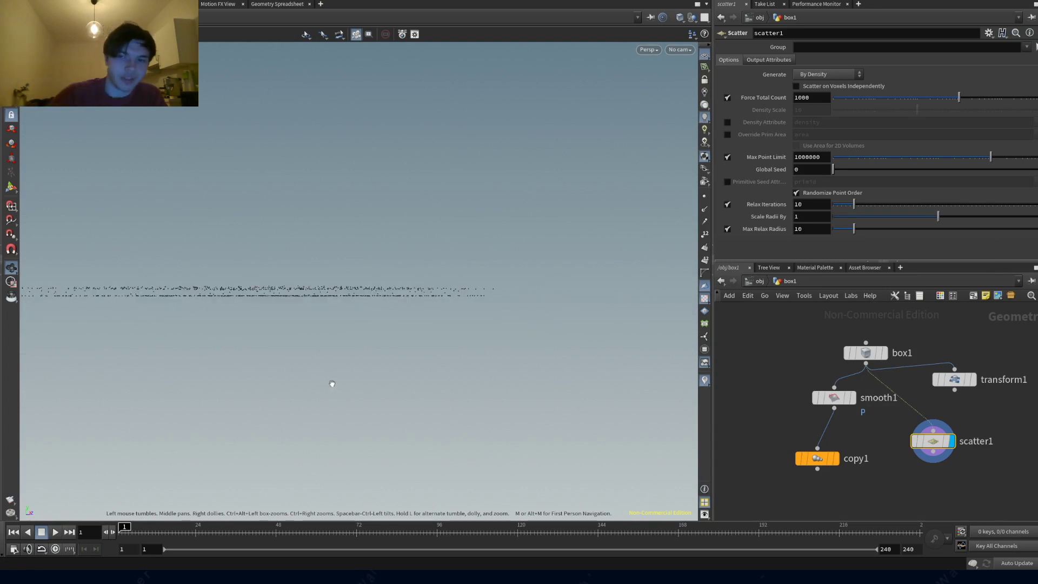
{"action": "left_click_drag", "start_coordinate": [796, 99], "coordinate": [773, 101]}
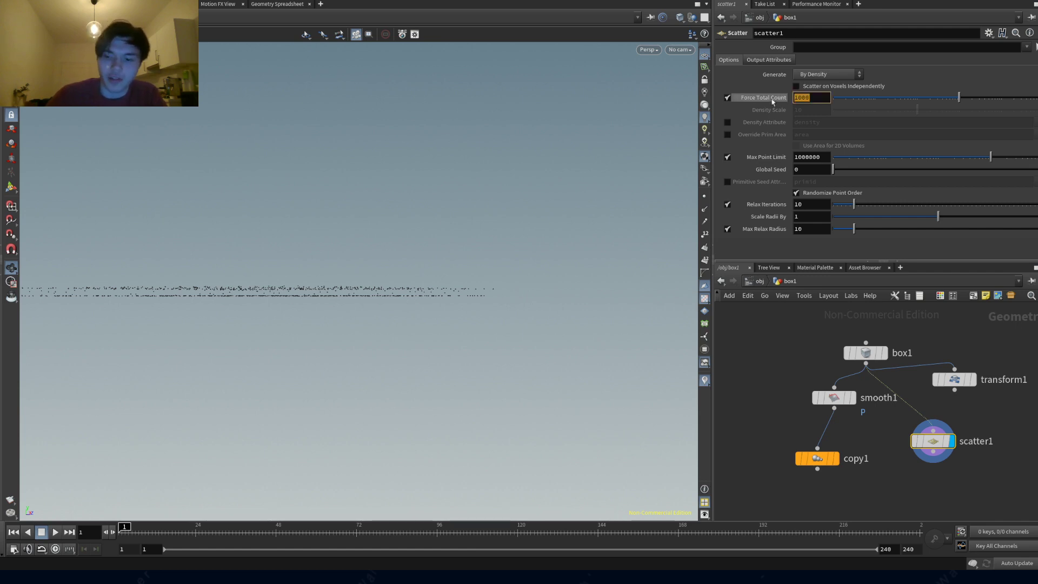
{"action": "type", "text": "5"}
{"action": "key", "text": "Return"}
{"action": "left_click_drag", "start_coordinate": [342, 254], "coordinate": [332, 297]}
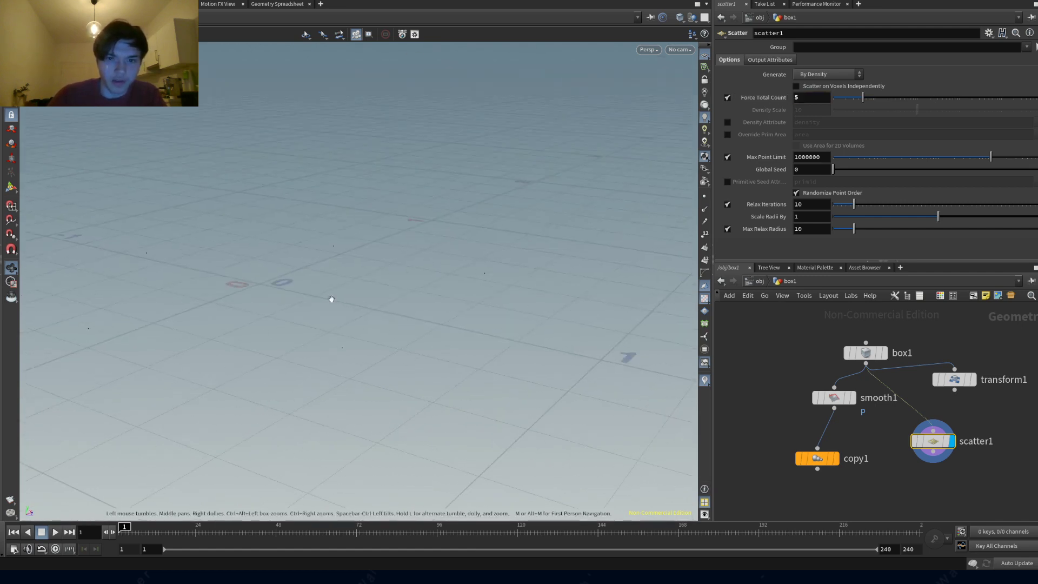
- Copy the pillar onto scatter1's points with Copy to Points and display the five columns
{"action": "key", "text": "Tab"}
{"action": "left_click", "coordinate": [995, 417]}
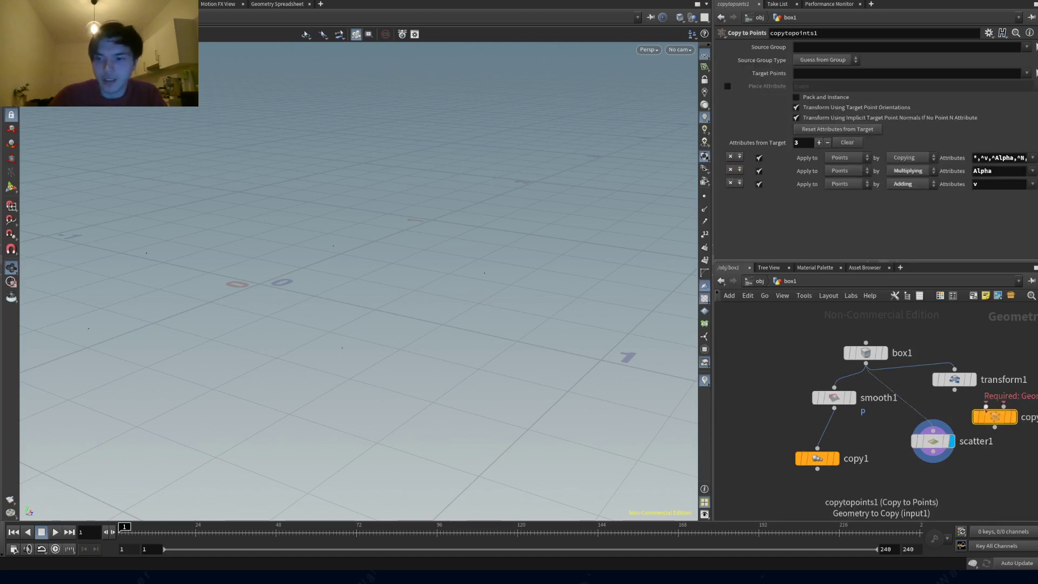
{"action": "left_click_drag", "start_coordinate": [954, 390], "coordinate": [992, 405]}
{"action": "left_click", "coordinate": [987, 406]}
{"action": "left_click", "coordinate": [933, 452]}
{"action": "left_click", "coordinate": [998, 418]}
{"action": "left_click", "coordinate": [1012, 416]}
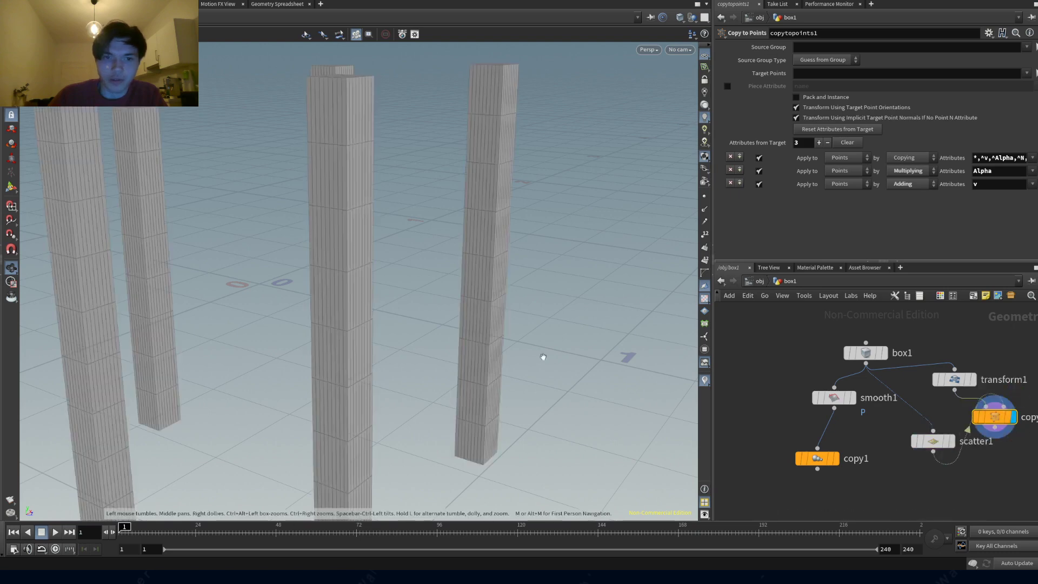
{"action": "scroll", "coordinate": [540, 359], "scroll_direction": "down", "scroll_amount": 3}
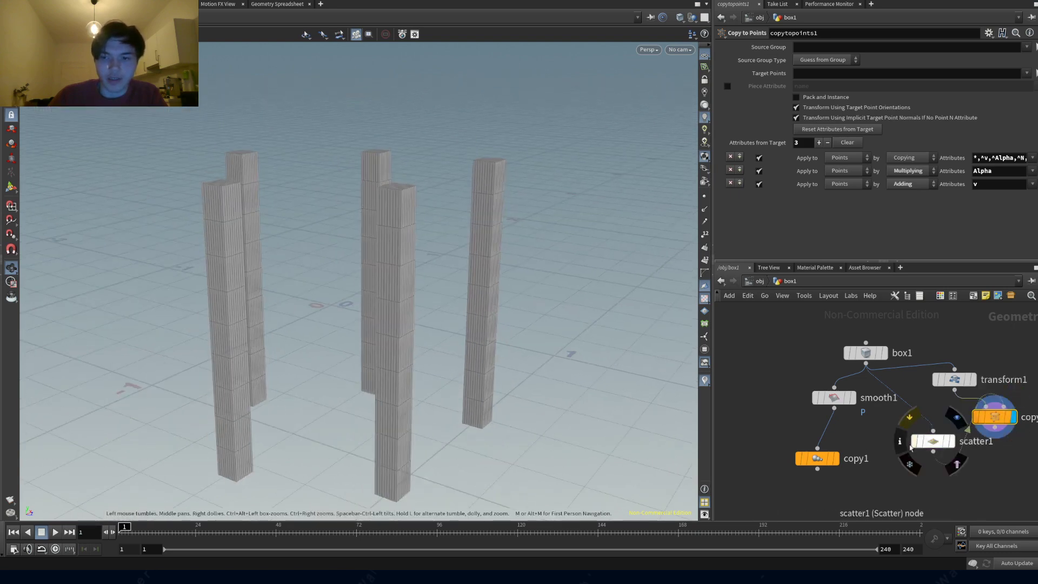
{"action": "left_click_drag", "start_coordinate": [993, 422], "coordinate": [990, 453]}
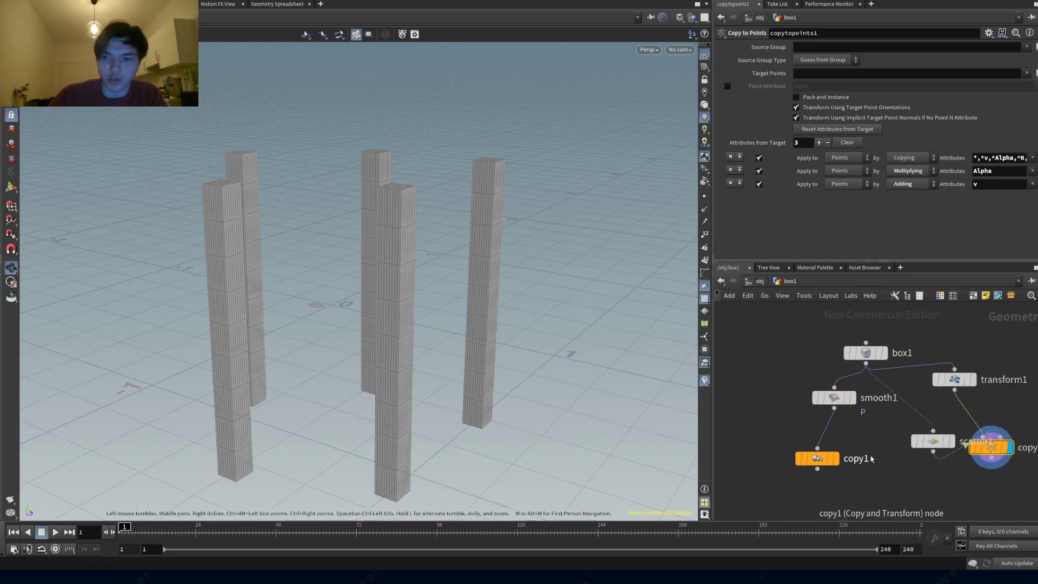
{"action": "key", "text": "Tab"}
{"action": "type", "text": "merge"}
{"action": "key", "text": "Return"}
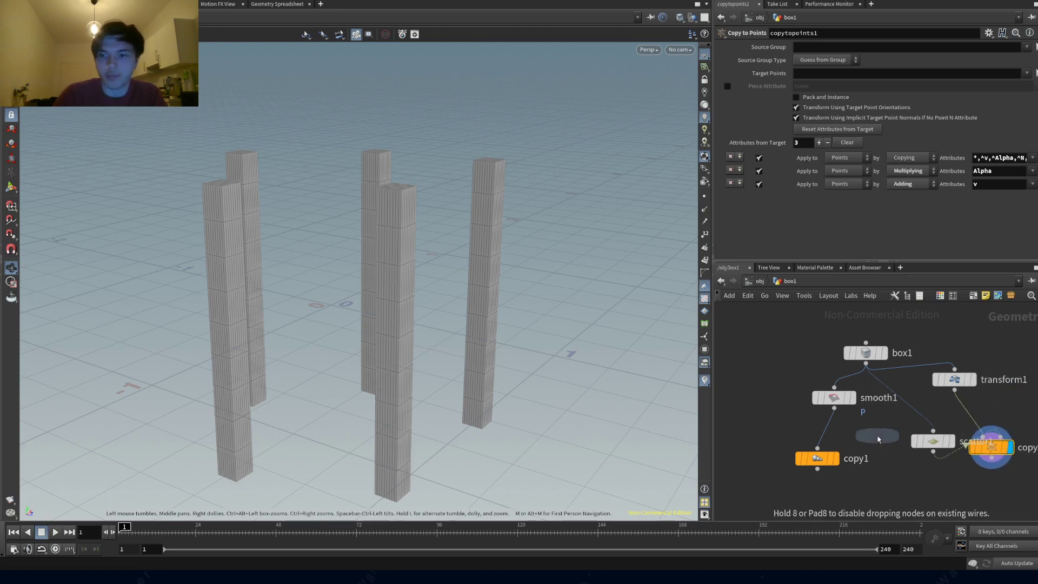
- Merge the pillars with the smoothed slabs in a new Merge node
{"action": "left_click", "coordinate": [894, 477]}
{"action": "left_click_drag", "start_coordinate": [991, 468], "coordinate": [894, 468]}
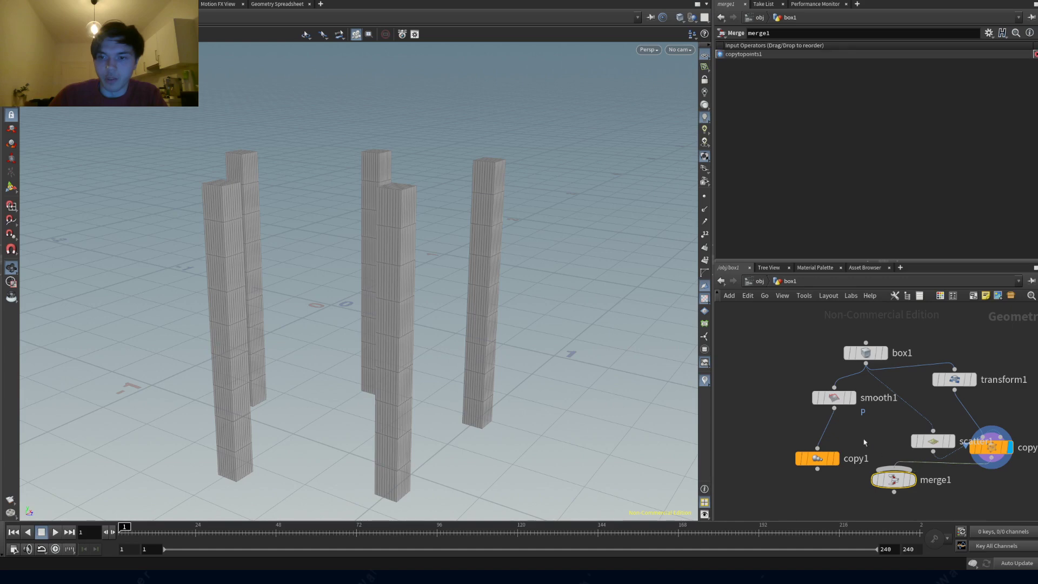
{"action": "left_click_drag", "start_coordinate": [836, 410], "coordinate": [894, 468]}
{"action": "left_click_drag", "start_coordinate": [559, 354], "coordinate": [481, 313]}
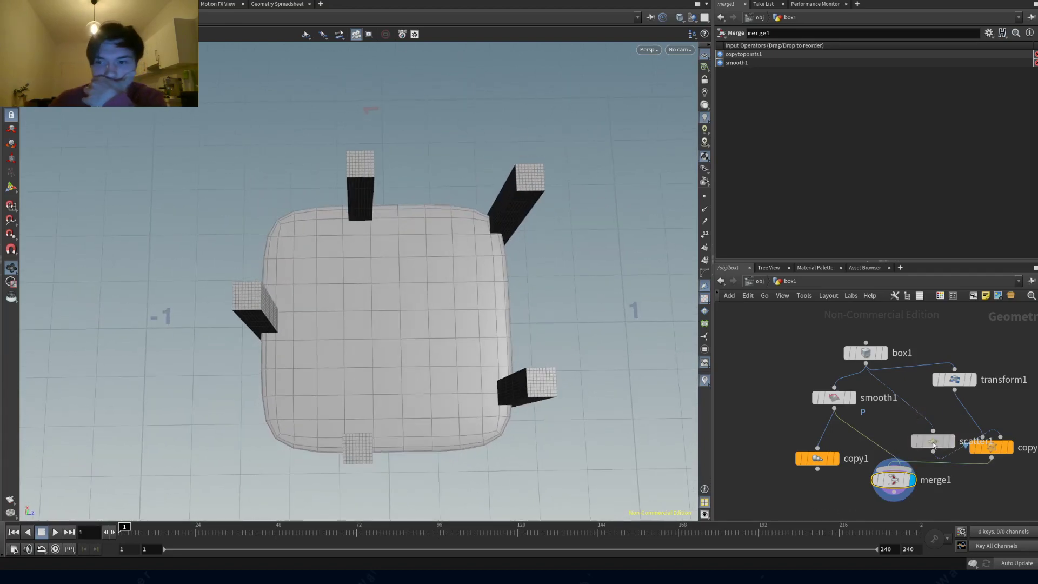
- Reduce scatter1's Force Total Count to 2 pillars
{"action": "left_click", "coordinate": [932, 441]}
{"action": "key", "text": "Return"}
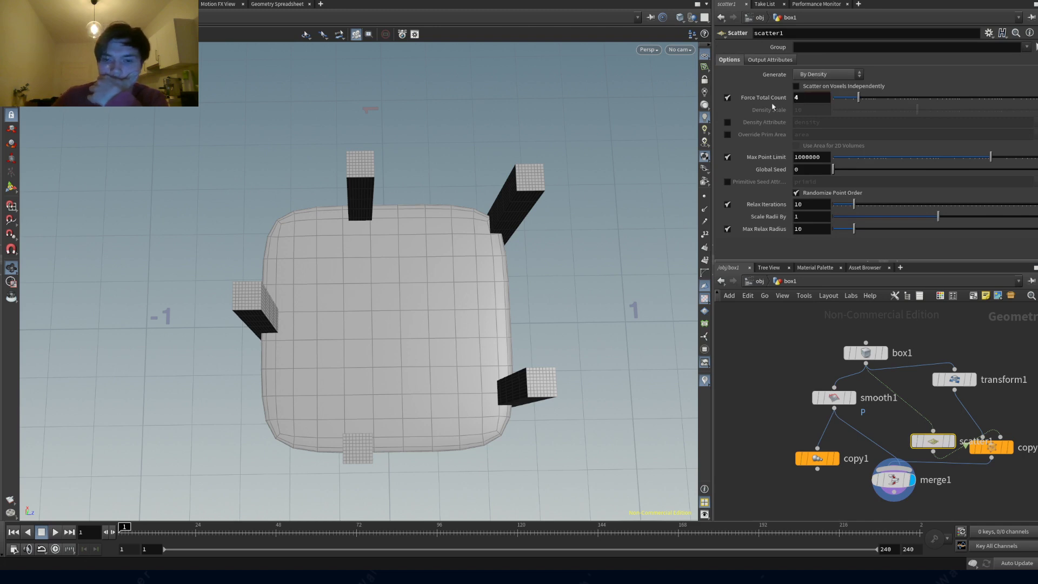
{"action": "key", "text": "Return"}
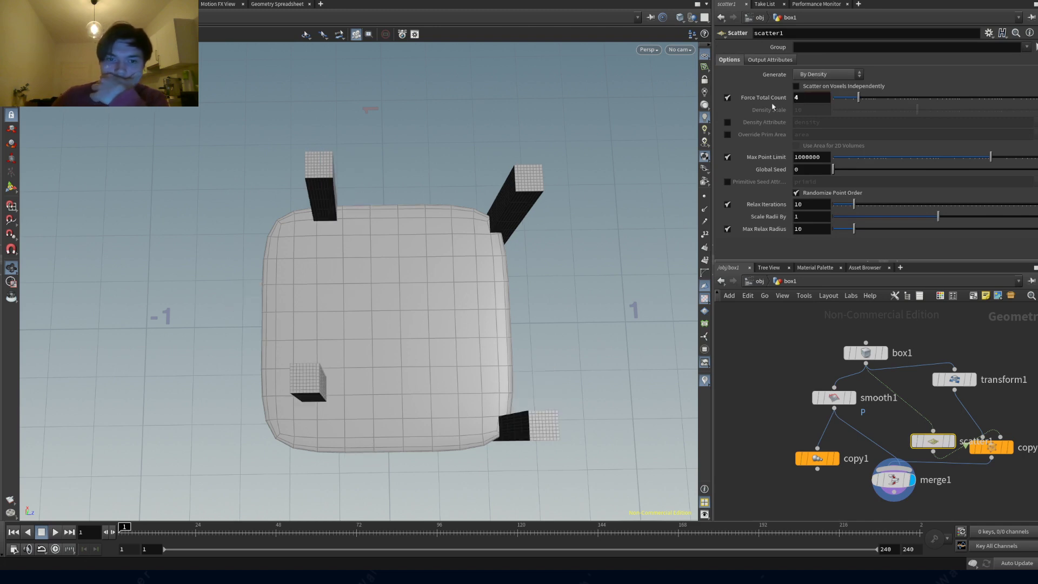
{"action": "double_click", "coordinate": [800, 97]}
{"action": "type", "text": "2"}
{"action": "key", "text": "Return"}
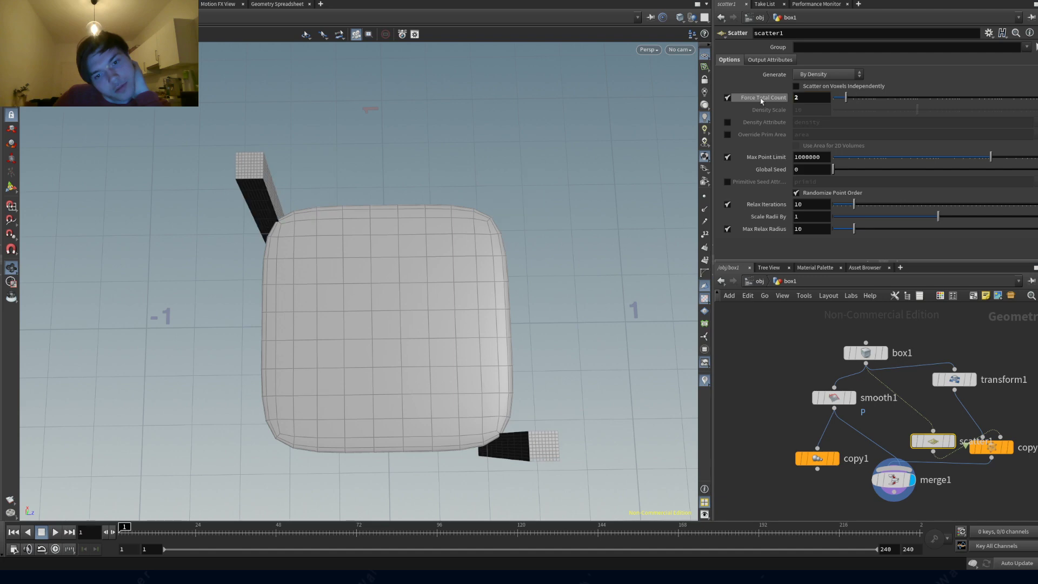
{"action": "left_click_drag", "start_coordinate": [348, 303], "coordinate": [357, 194]}
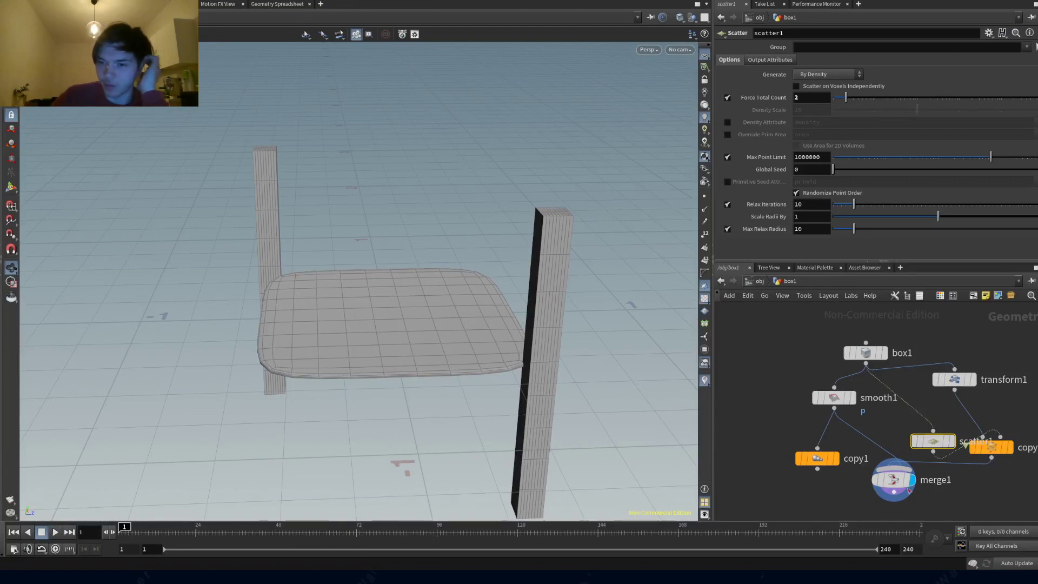
- Display copy1 to view the whole stacked tower from above
{"action": "left_click", "coordinate": [841, 435]}
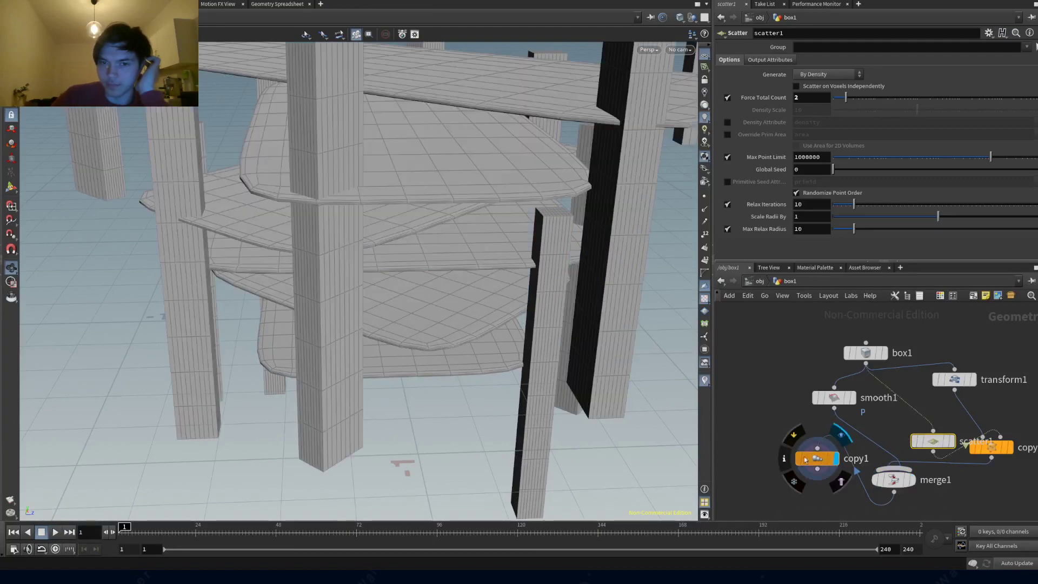
{"action": "scroll", "coordinate": [412, 266], "scroll_direction": "down", "scroll_amount": 5}
{"action": "left_click_drag", "start_coordinate": [413, 267], "coordinate": [330, 217]}
- Thin the pillars by setting transform1's X and Z scale to 0.05
{"action": "left_click", "coordinate": [954, 379]}
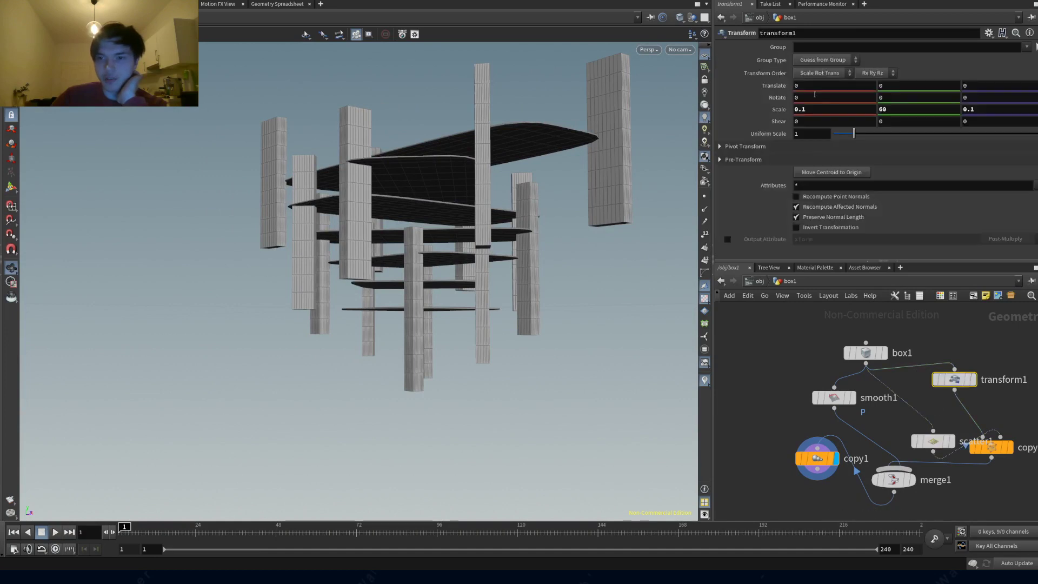
{"action": "left_click", "coordinate": [814, 109]}
{"action": "type", "text": "0.05"}
{"action": "key", "text": "Return"}
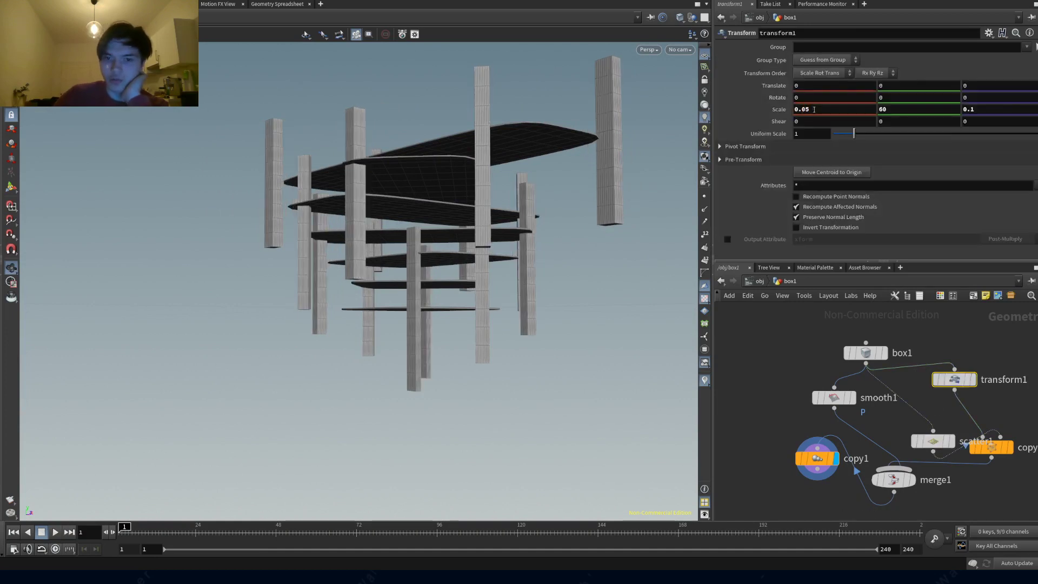
{"action": "left_click", "coordinate": [994, 109]}
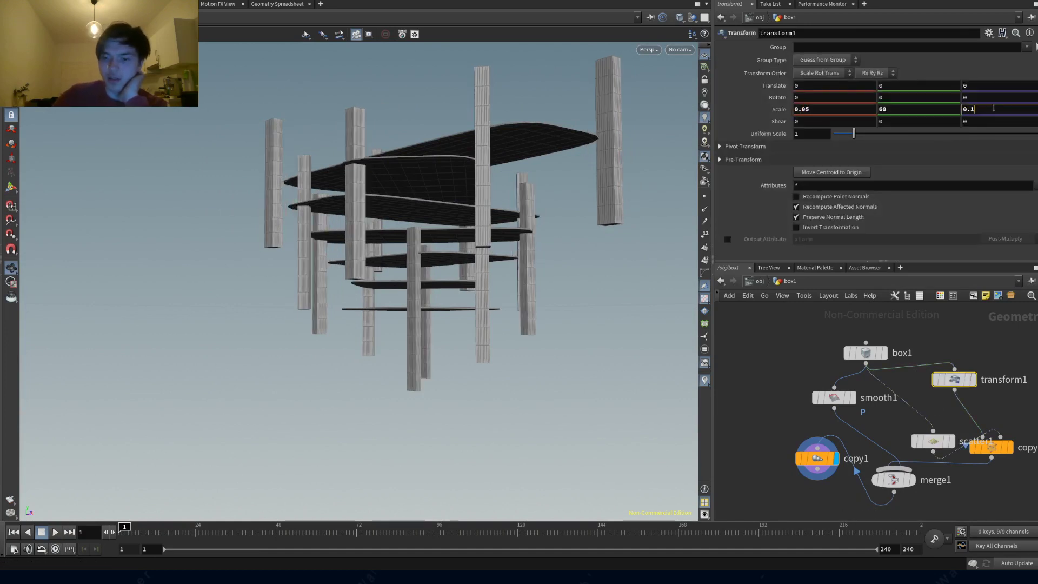
{"action": "type", "text": "05"}
{"action": "key", "text": "Return"}
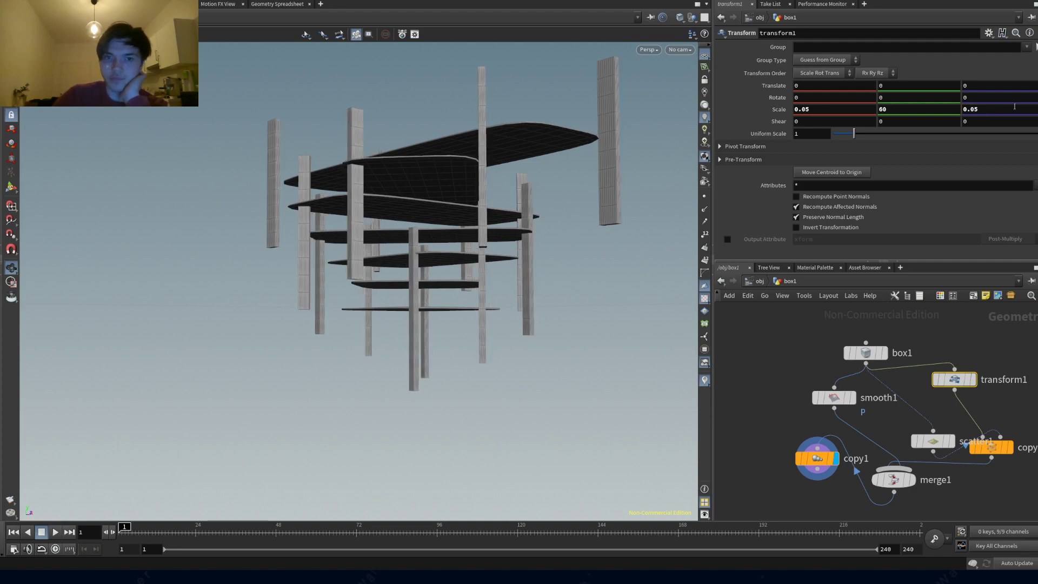
{"action": "left_click_drag", "start_coordinate": [440, 166], "coordinate": [504, 261]}
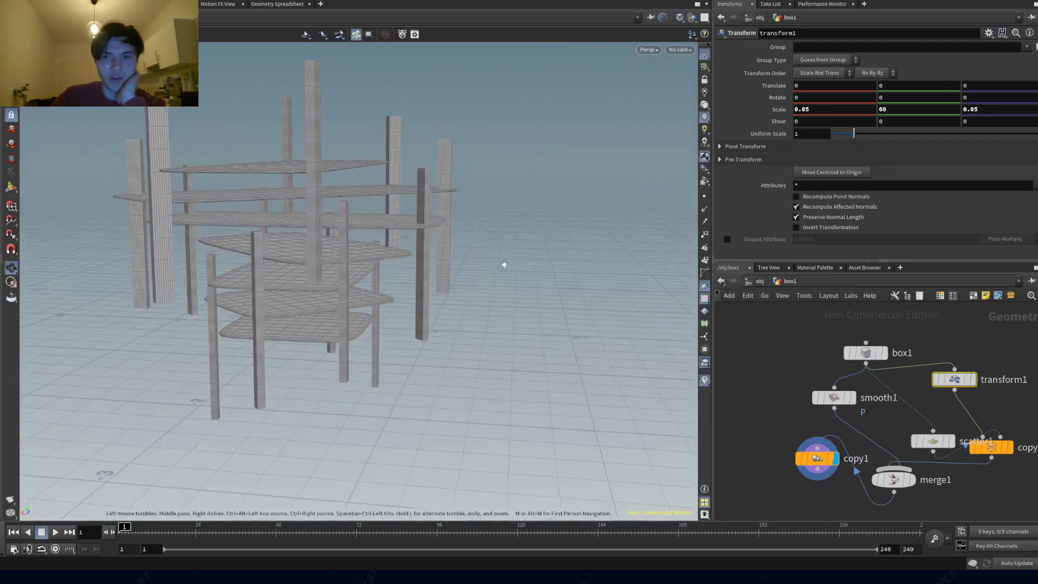
- Switch the display back to merge1's single slab with two pillars and move merge1 down
{"action": "left_click", "coordinate": [821, 462]}
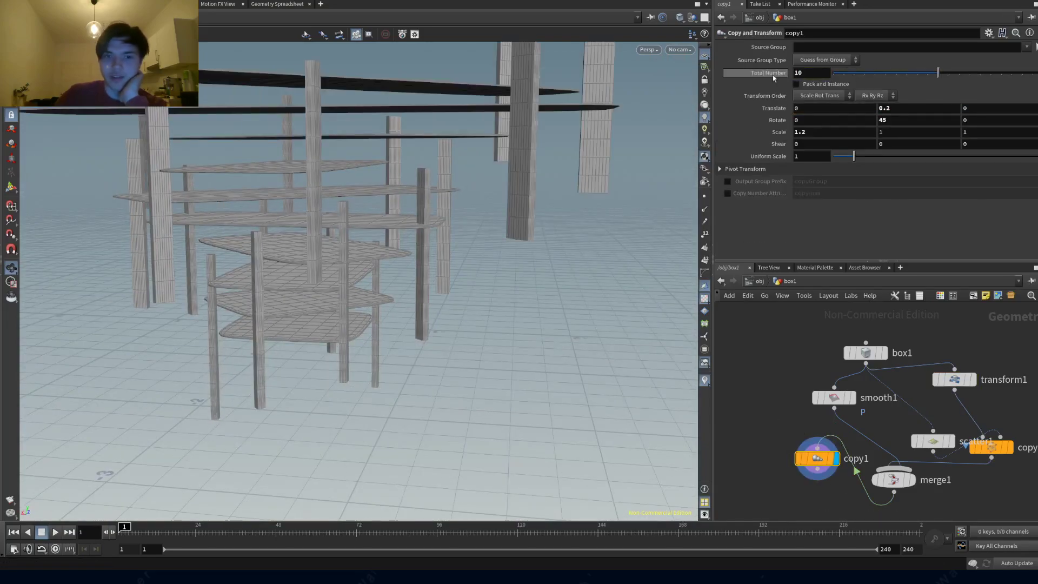
{"action": "left_click_drag", "start_coordinate": [281, 178], "coordinate": [373, 254]}
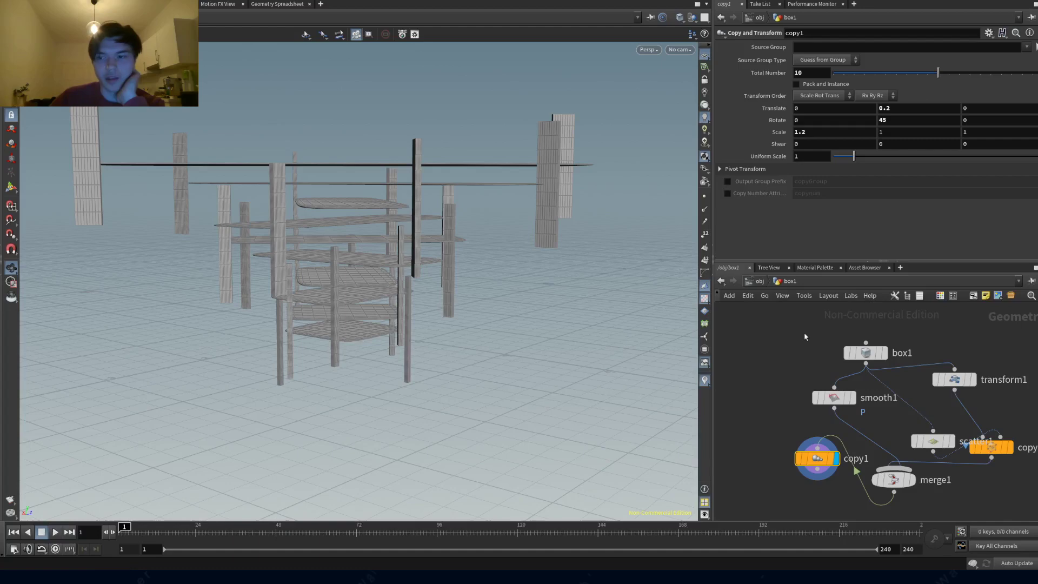
{"action": "mouse_move", "coordinate": [936, 448]}
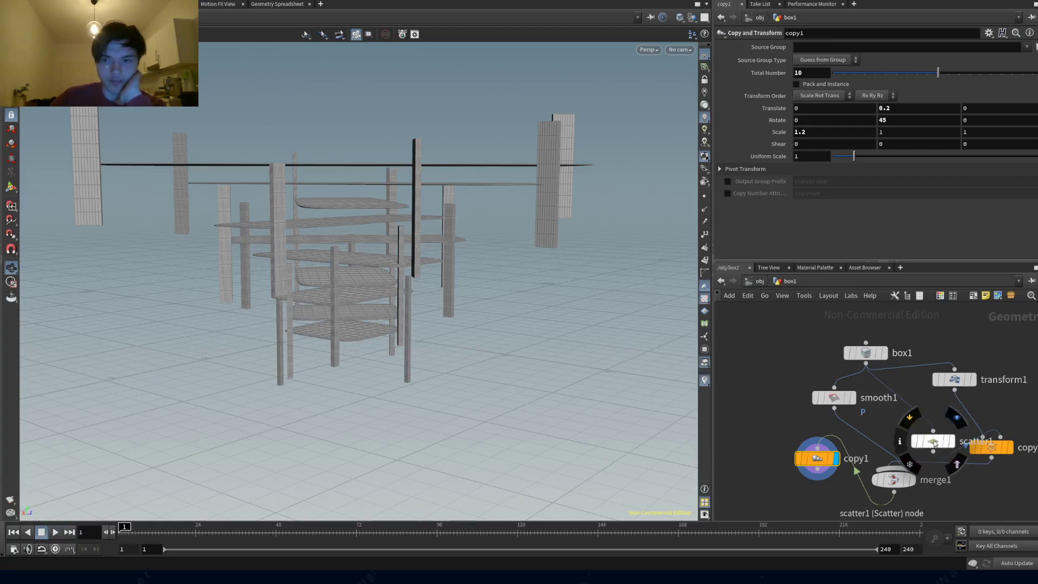
{"action": "left_click", "coordinate": [956, 418]}
{"action": "left_click", "coordinate": [912, 459]}
{"action": "left_click_drag", "start_coordinate": [410, 378], "coordinate": [301, 326]}
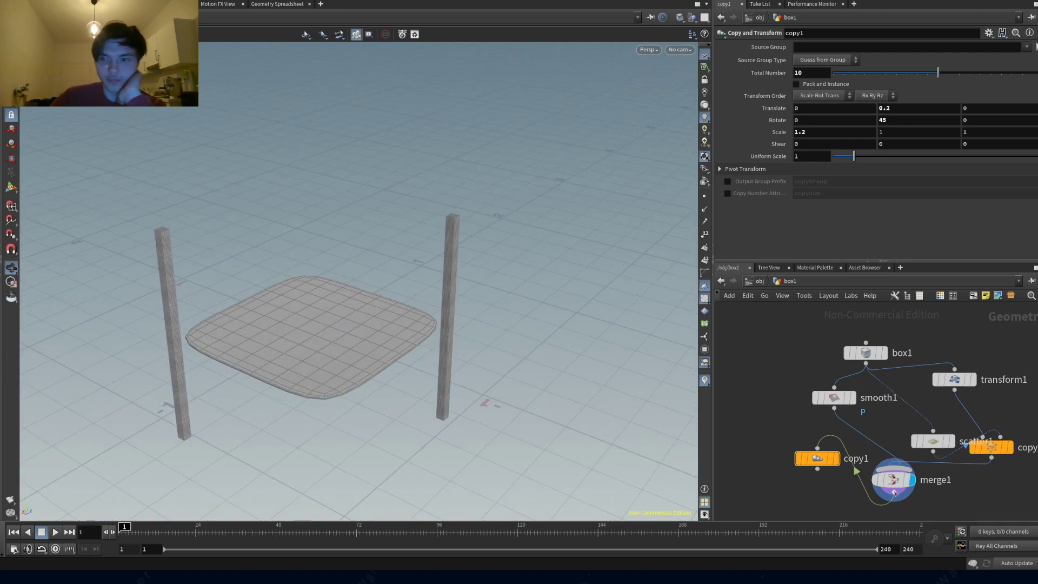
{"action": "left_click_drag", "start_coordinate": [913, 504], "coordinate": [909, 518]}
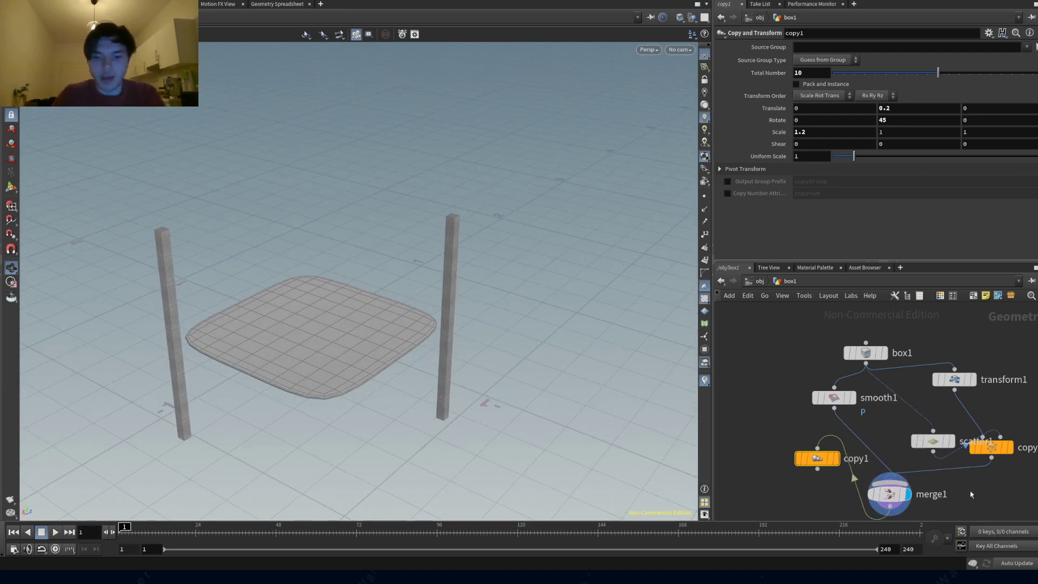
{"action": "key", "text": "Tab"}
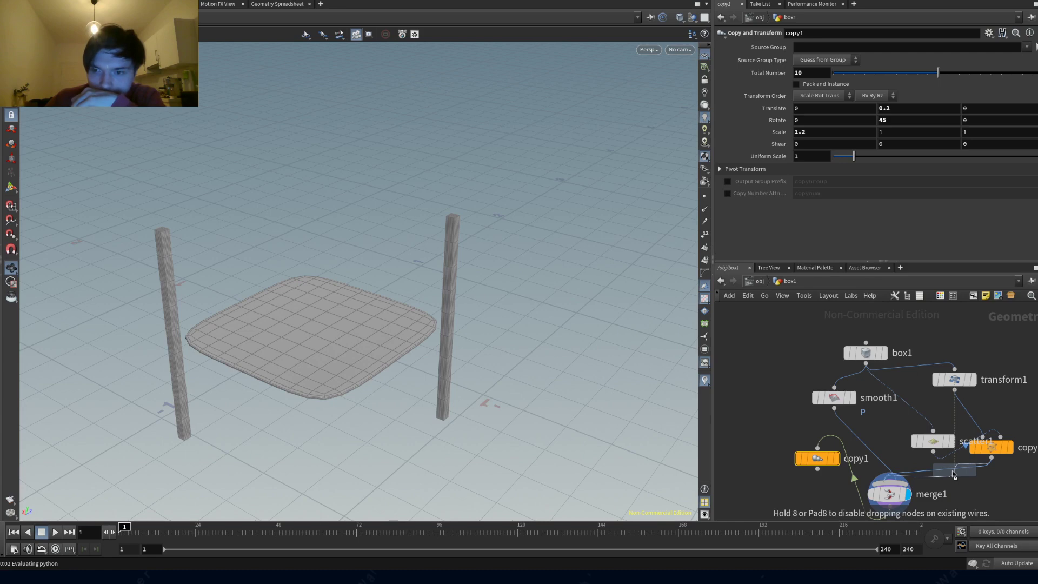
- Insert transform2 on the pillar branch with uniform scale 0.76 and raise the pillars in Y
{"action": "left_click", "coordinate": [952, 471]}
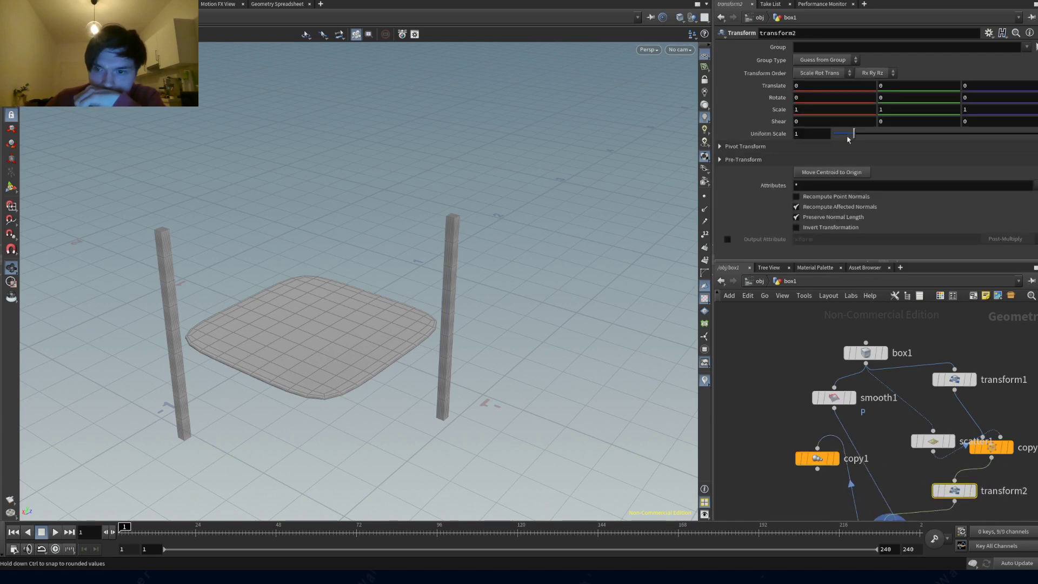
{"action": "left_click_drag", "start_coordinate": [848, 139], "coordinate": [850, 138]}
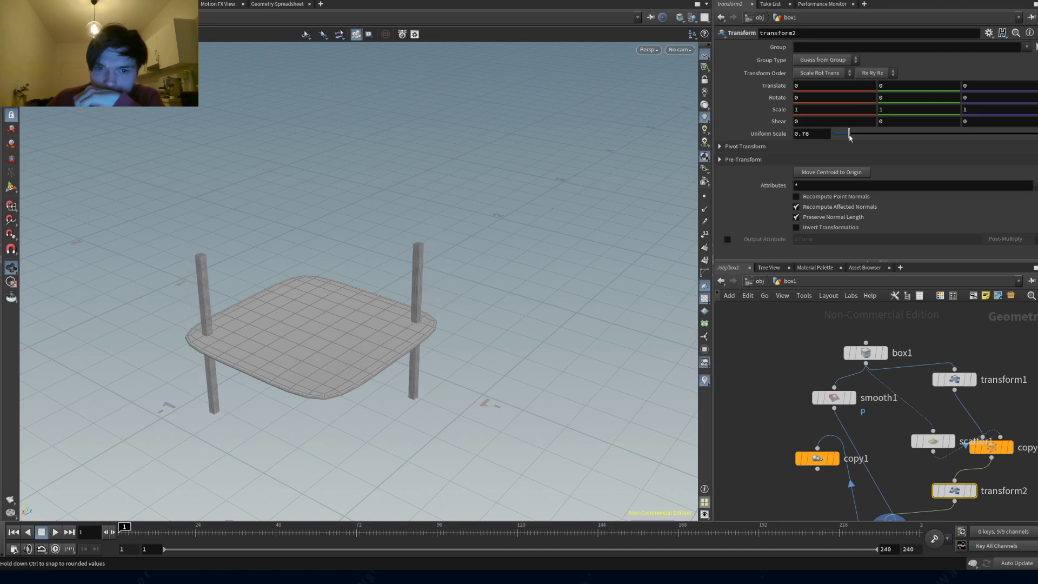
{"action": "left_click_drag", "start_coordinate": [292, 389], "coordinate": [309, 259], "text": "alt"}
{"action": "mouse_move", "coordinate": [886, 86]}
{"action": "middle_mouse_down"}
{"action": "mouse_move", "coordinate": [900, 85]}
{"action": "mouse_move", "coordinate": [889, 86]}
{"action": "middle_mouse_up"}
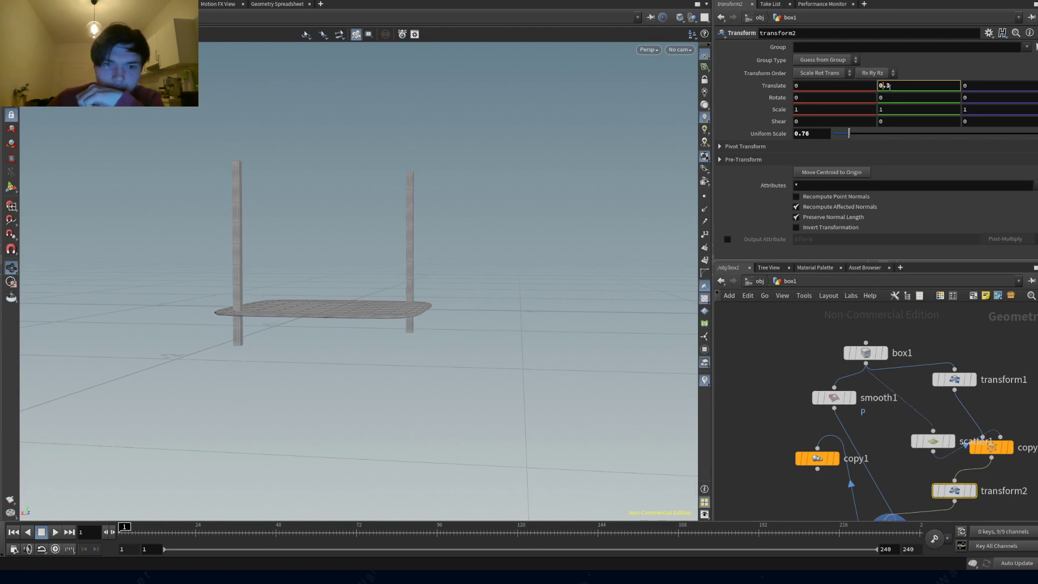
- Display copy1 to inspect the stacked tower of slabs
{"action": "middle_click_drag", "start_coordinate": [871, 434], "coordinate": [873, 380]}
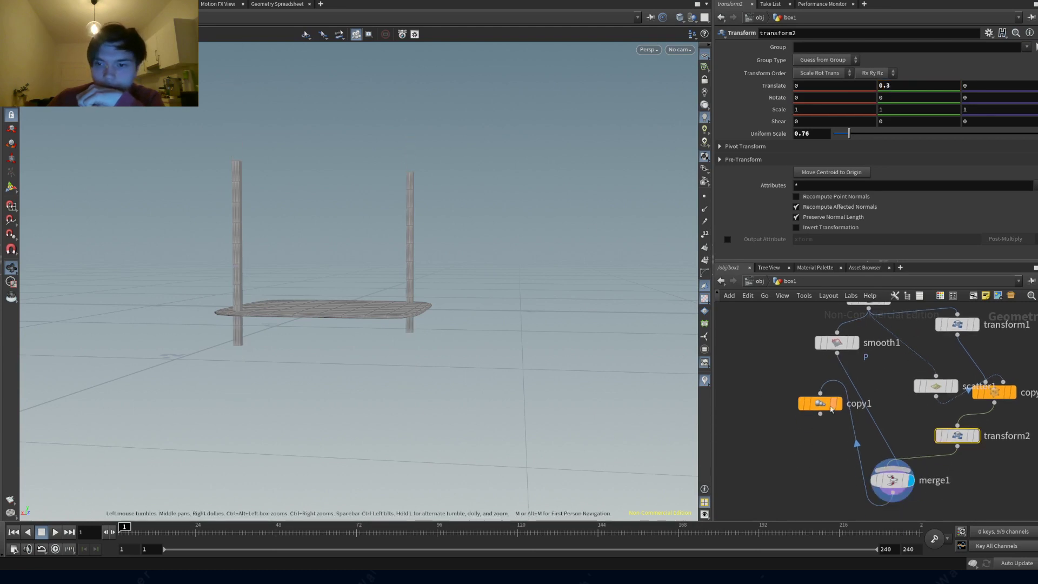
{"action": "left_click", "coordinate": [837, 403]}
{"action": "left_click_drag", "start_coordinate": [338, 271], "coordinate": [319, 254]}
{"action": "left_click_drag", "start_coordinate": [318, 407], "coordinate": [270, 416]}
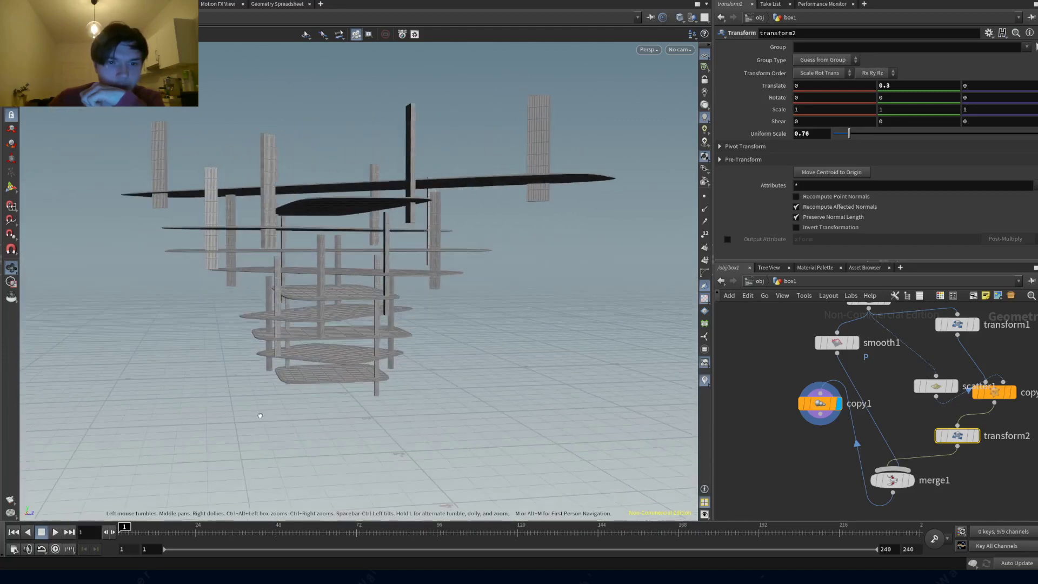
- Set the pillars' Y translate to 0.45 and place copy1 below merge1
{"action": "mouse_move", "coordinate": [955, 438]}
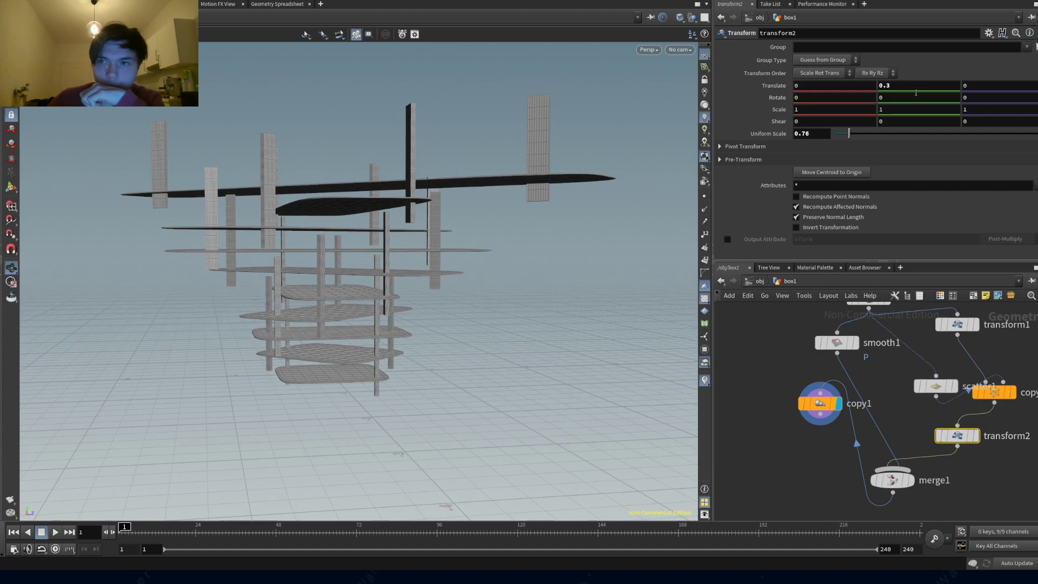
{"action": "type", "text": "5"}
{"action": "key", "text": "Return"}
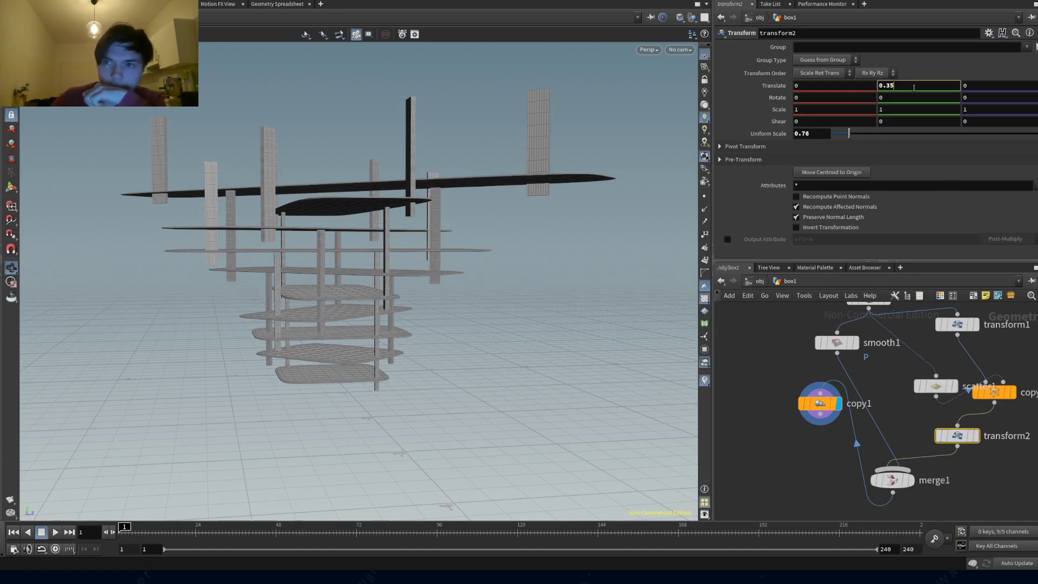
{"action": "type", "text": "0.45"}
{"action": "key", "text": "Return"}
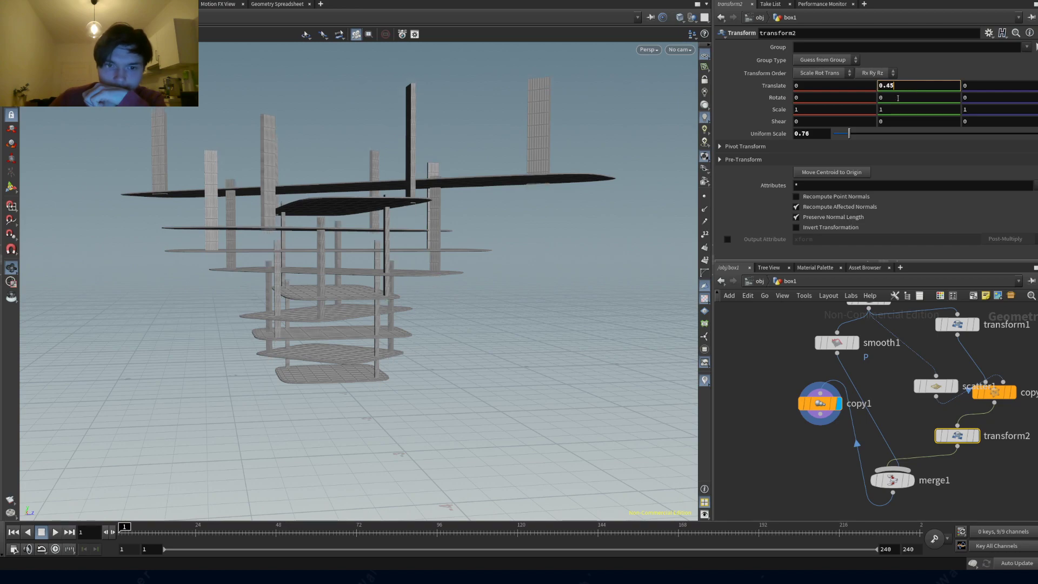
{"action": "left_click_drag", "start_coordinate": [680, 214], "coordinate": [239, 274]}
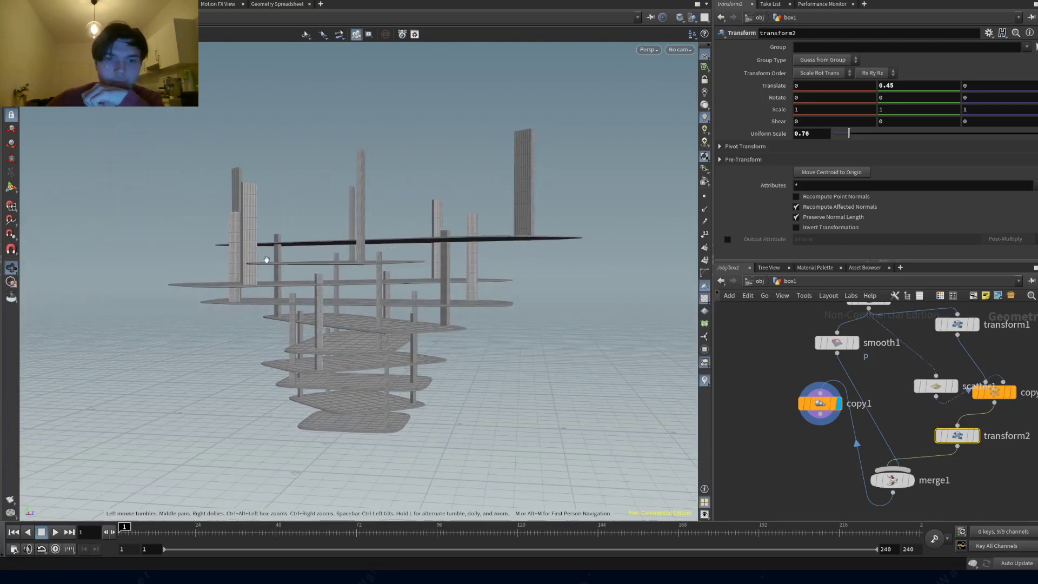
{"action": "left_click_drag", "start_coordinate": [375, 272], "coordinate": [376, 299]}
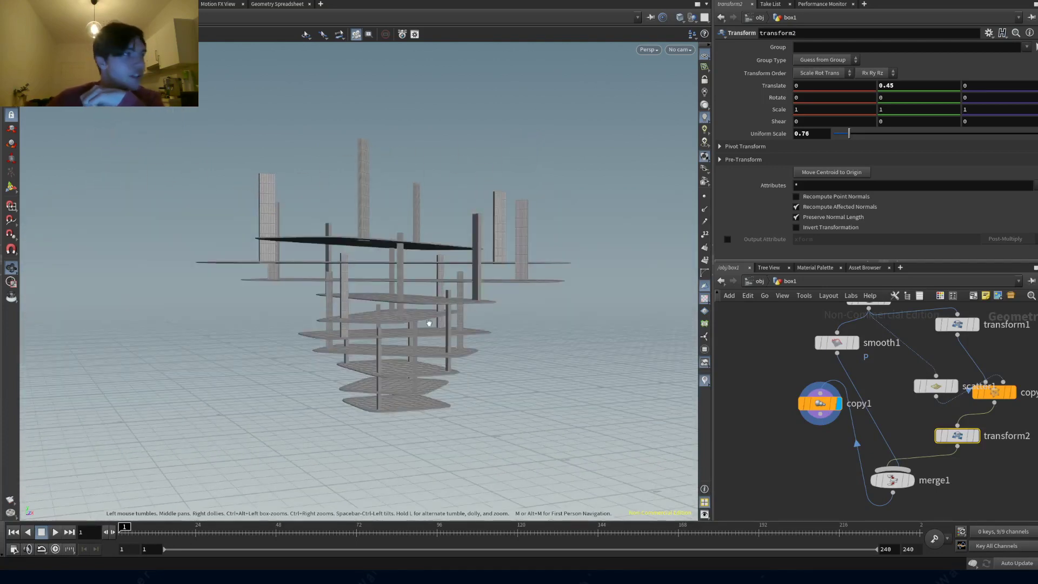
{"action": "middle_click_drag", "start_coordinate": [951, 461], "coordinate": [909, 359]}
{"action": "left_click_drag", "start_coordinate": [773, 305], "coordinate": [809, 442]}
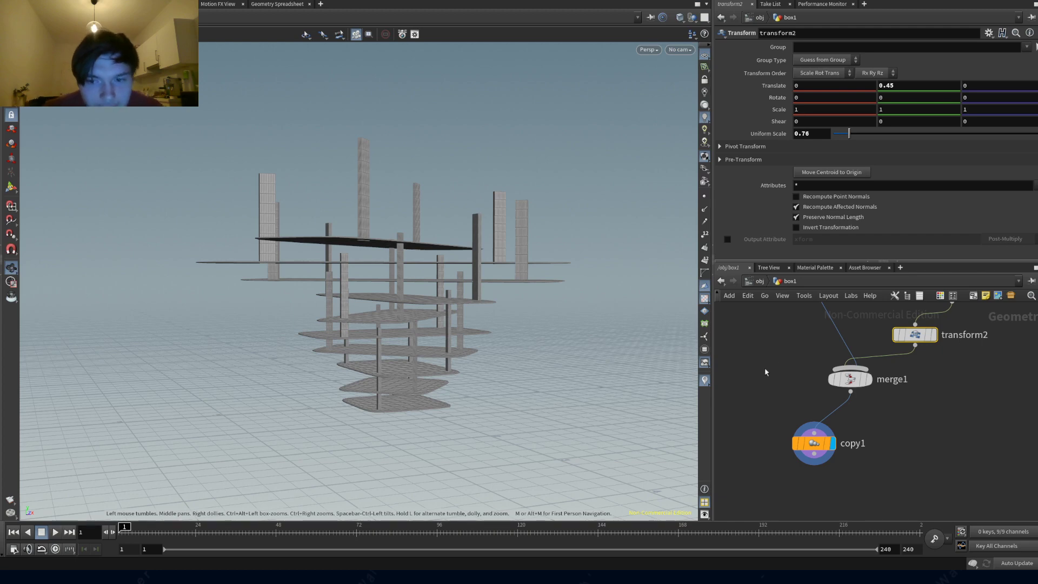
- Add vellumfluid1, feed copy1's tower into its first input, and display it
{"action": "left_click", "coordinate": [949, 430]}
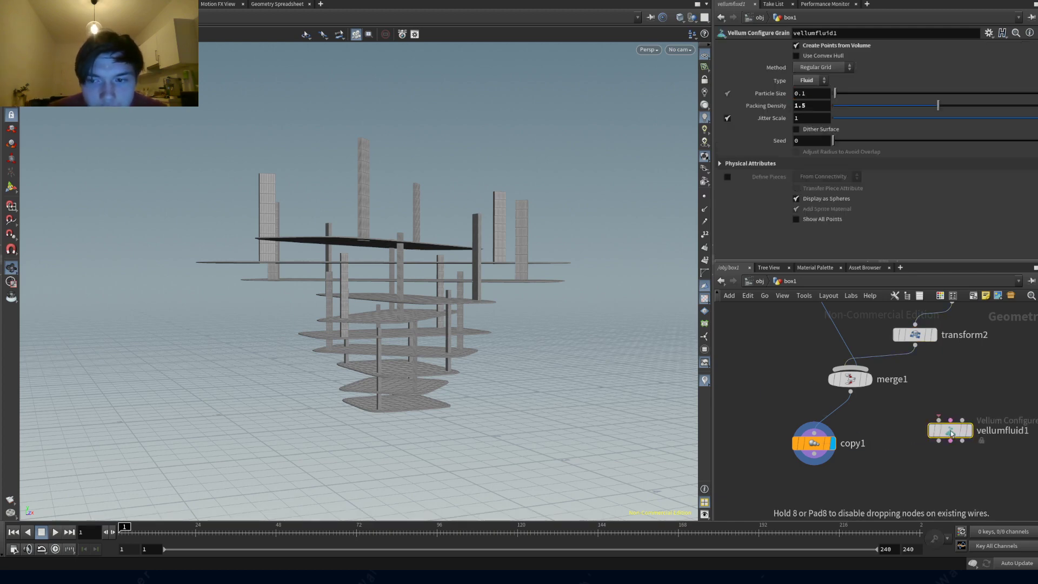
{"action": "left_click_drag", "start_coordinate": [813, 453], "coordinate": [938, 420]}
{"action": "left_click", "coordinate": [973, 408]}
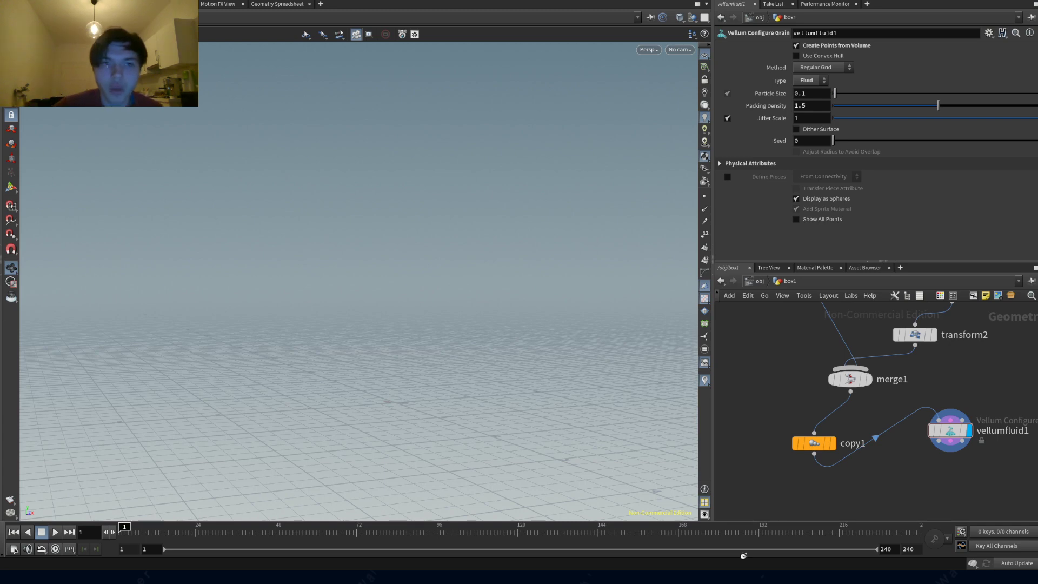
- Play the timeline to preview the grain simulation
{"action": "mouse_move", "coordinate": [957, 431]}
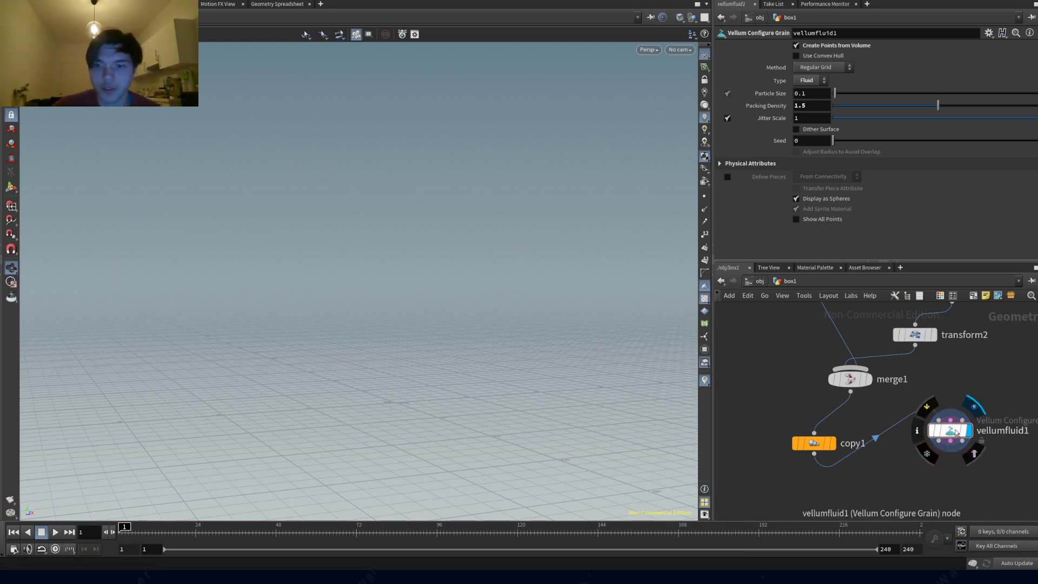
{"action": "left_click", "coordinate": [56, 532]}
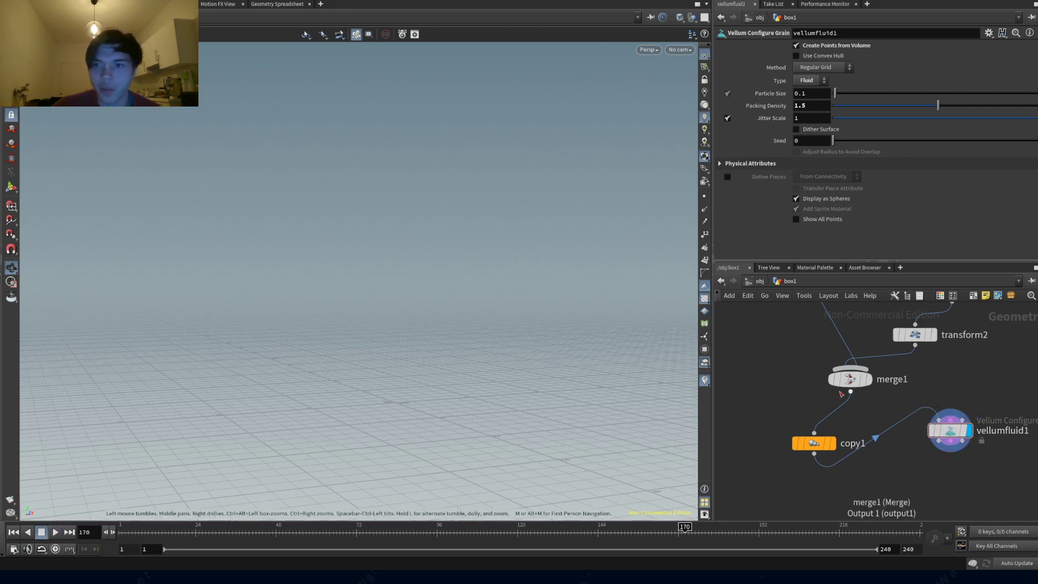
{"action": "mouse_move", "coordinate": [845, 385]}
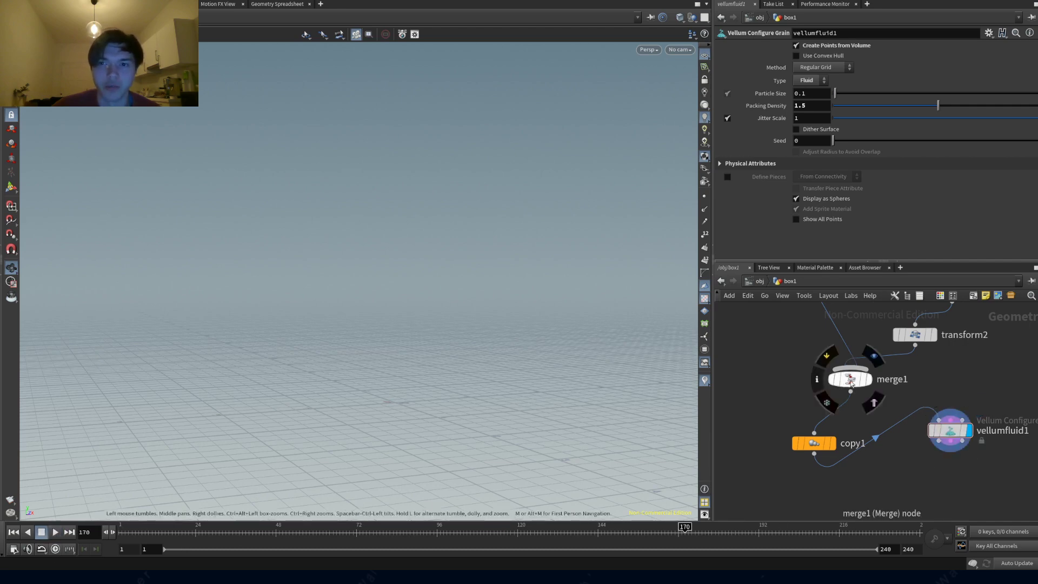
{"action": "mouse_move", "coordinate": [951, 420]}
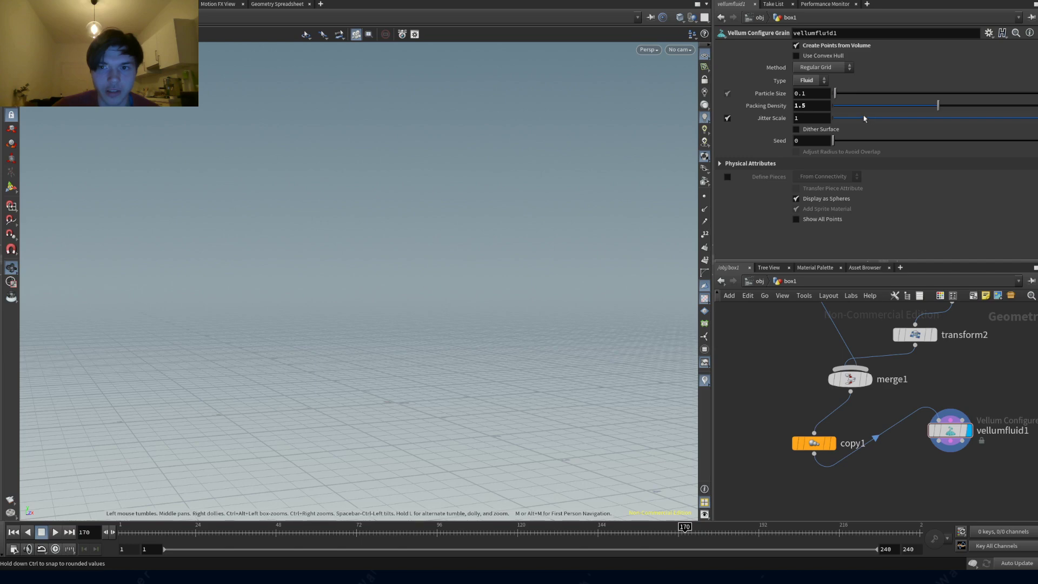
{"action": "middle_click_drag", "start_coordinate": [903, 447], "coordinate": [886, 459]}
{"action": "middle_click_drag", "start_coordinate": [887, 459], "coordinate": [839, 487]}
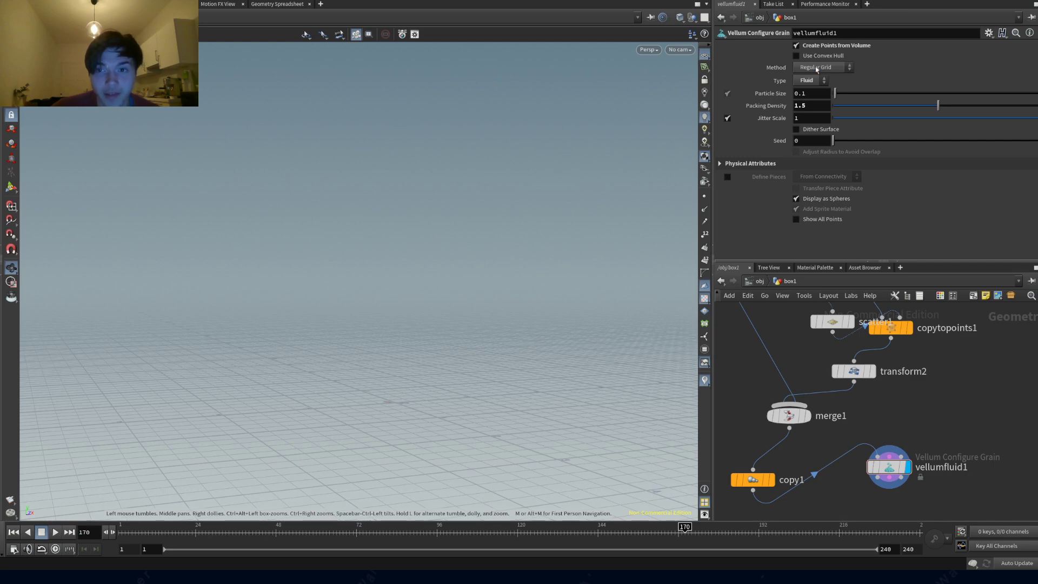
- Set particle size to 1.23 and enable Define Pieces, then delete vellumfluid1
{"action": "double_click", "coordinate": [811, 93]}
{"action": "type", "text": "1.23"}
{"action": "key", "text": "Return"}
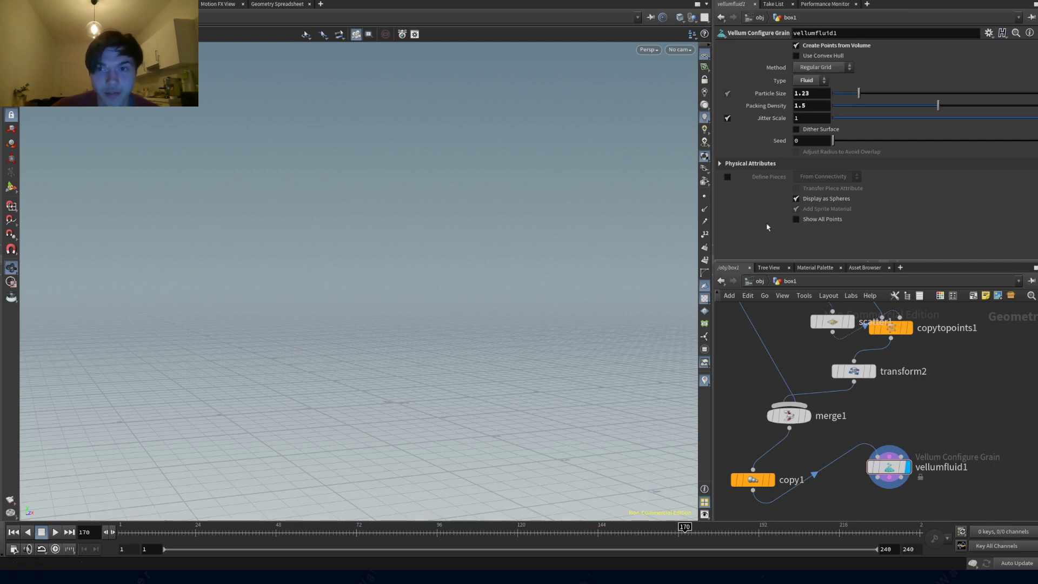
{"action": "left_click_drag", "start_coordinate": [336, 342], "coordinate": [389, 365]}
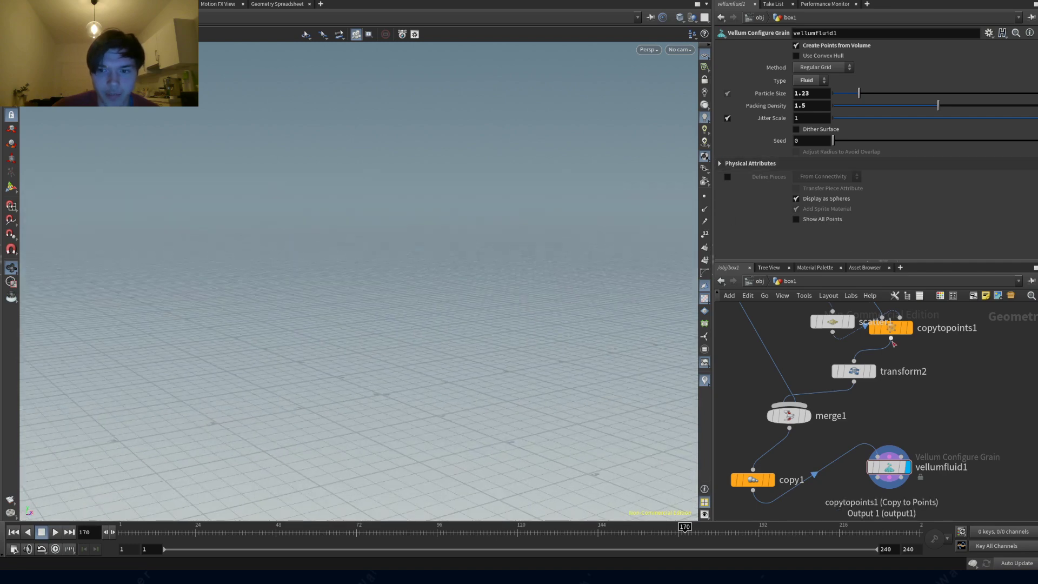
{"action": "mouse_move", "coordinate": [895, 466]}
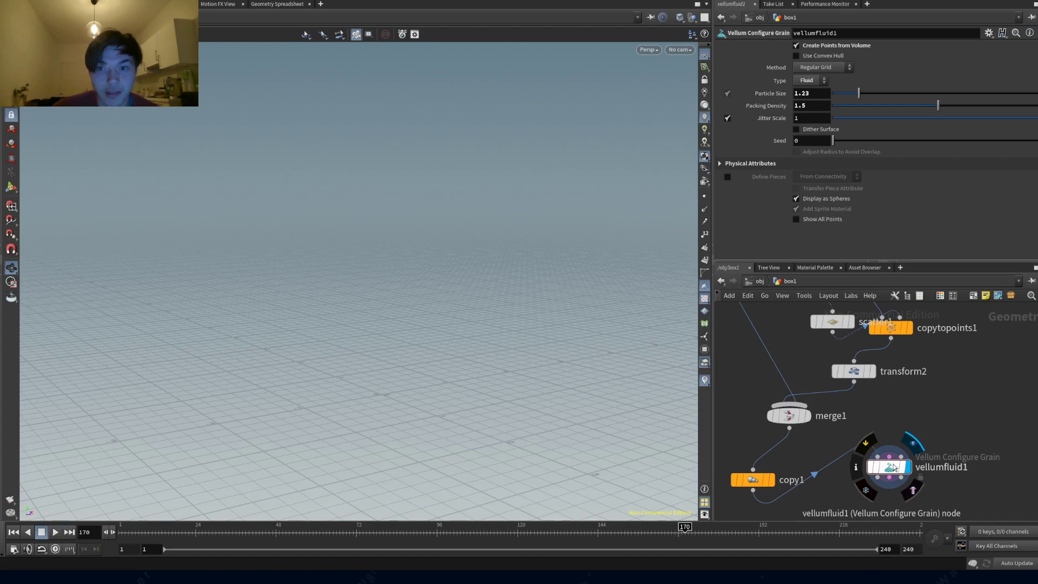
{"action": "left_click", "coordinate": [727, 177]}
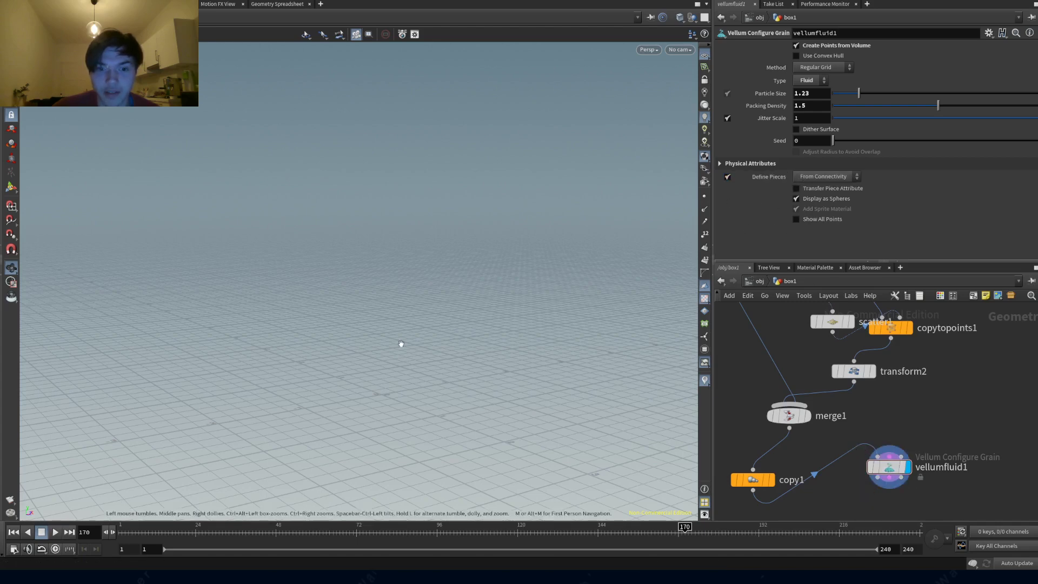
{"action": "left_click", "coordinate": [794, 164]}
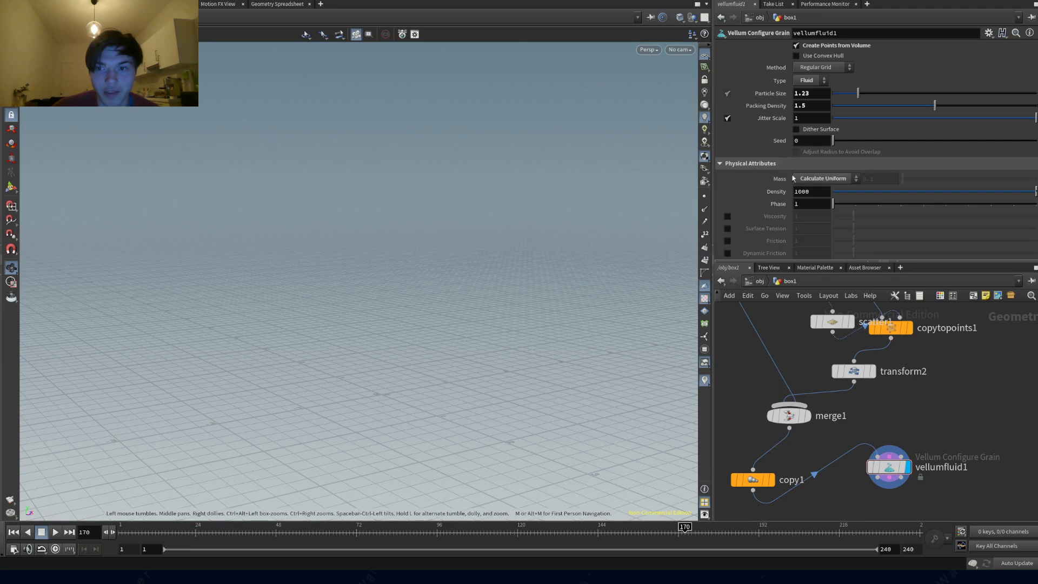
{"action": "left_click", "coordinate": [737, 164]}
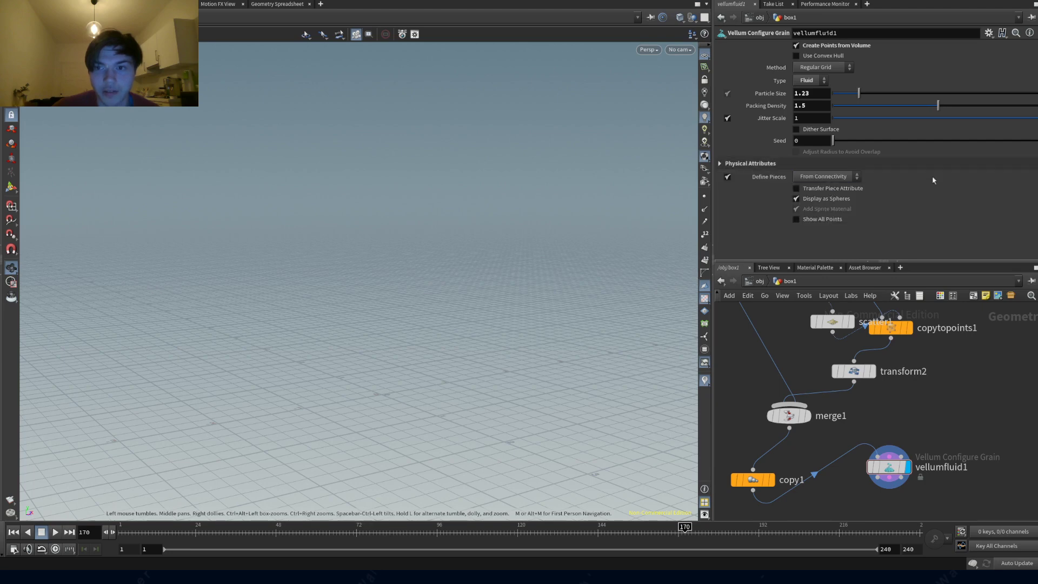
{"action": "mouse_move", "coordinate": [887, 476]}
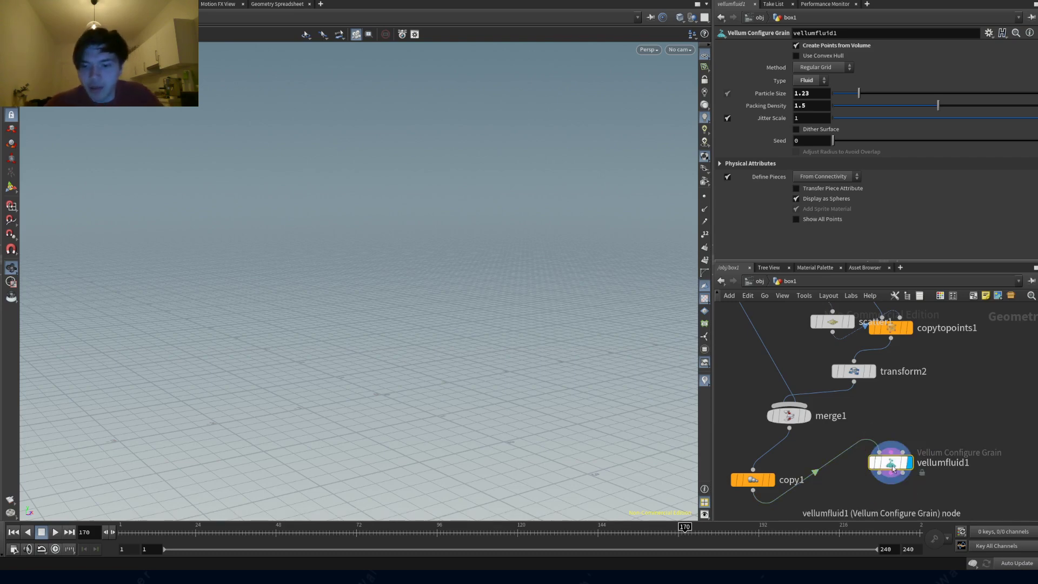
{"action": "key", "text": "Delete"}
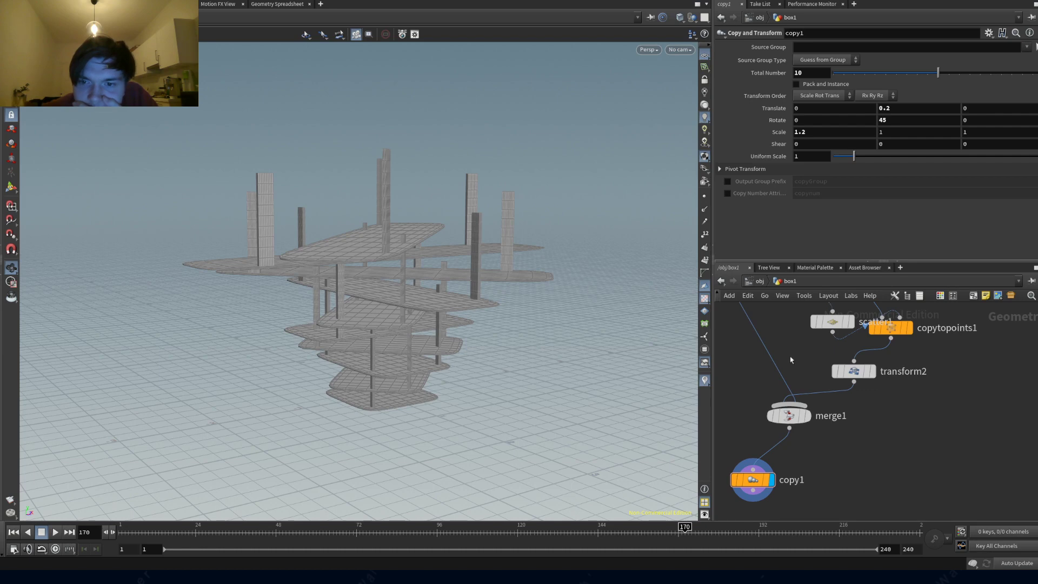
- Reconnect merge1, chain vellumcloth1 and vellumpressure1 from copy1, and add vellumsolver1
{"action": "left_click_drag", "start_coordinate": [788, 385], "coordinate": [785, 413]}
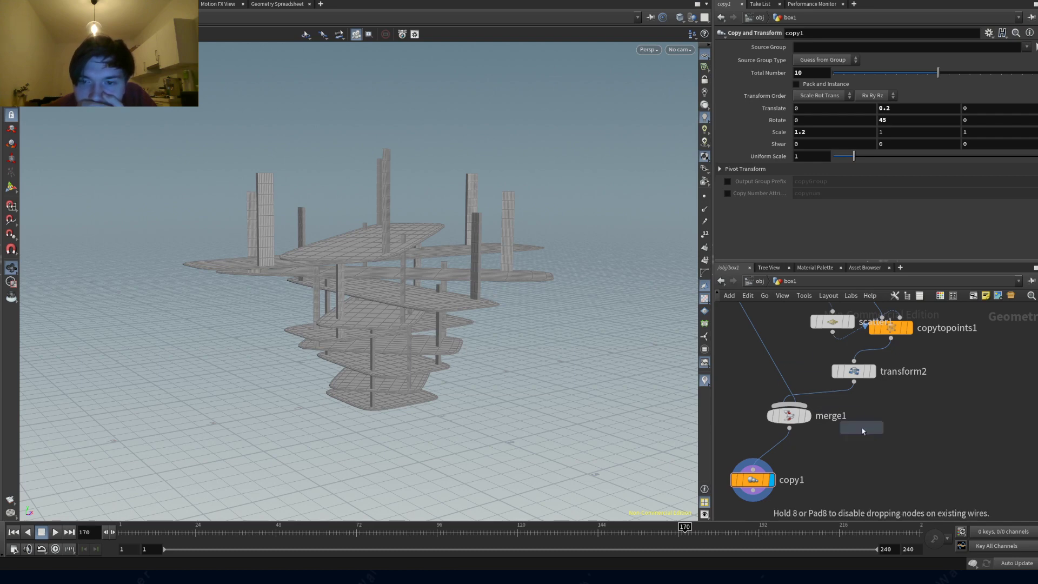
{"action": "left_click", "coordinate": [863, 430]}
{"action": "mouse_move", "coordinate": [890, 442]}
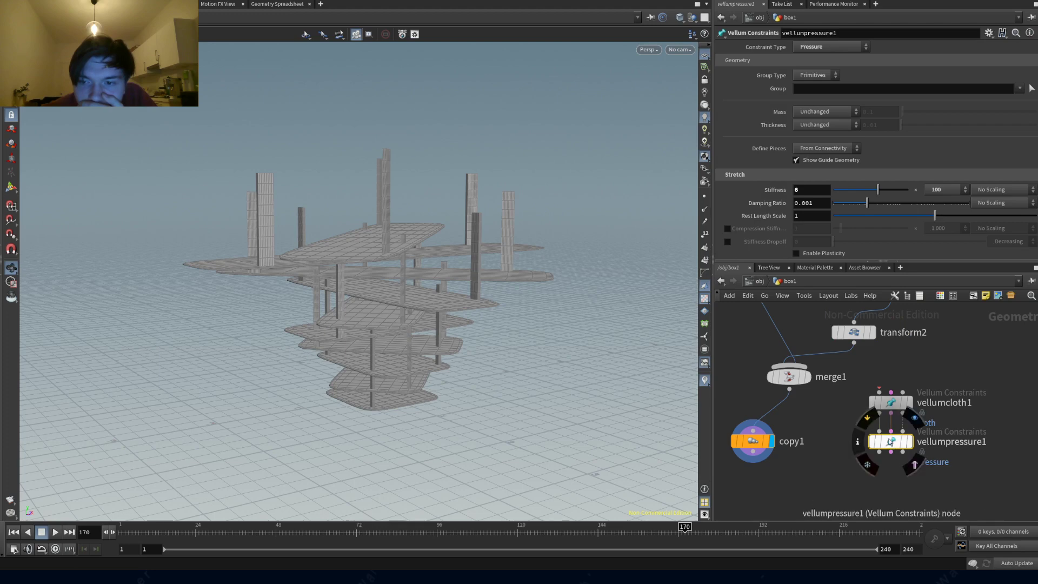
{"action": "left_click_drag", "start_coordinate": [752, 451], "coordinate": [886, 401]}
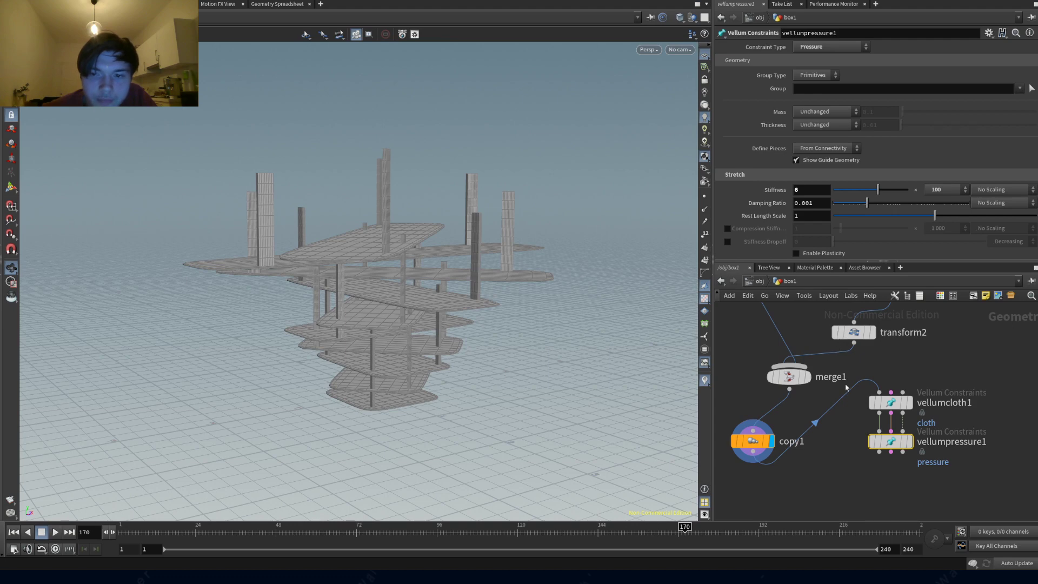
{"action": "left_click", "coordinate": [875, 490]}
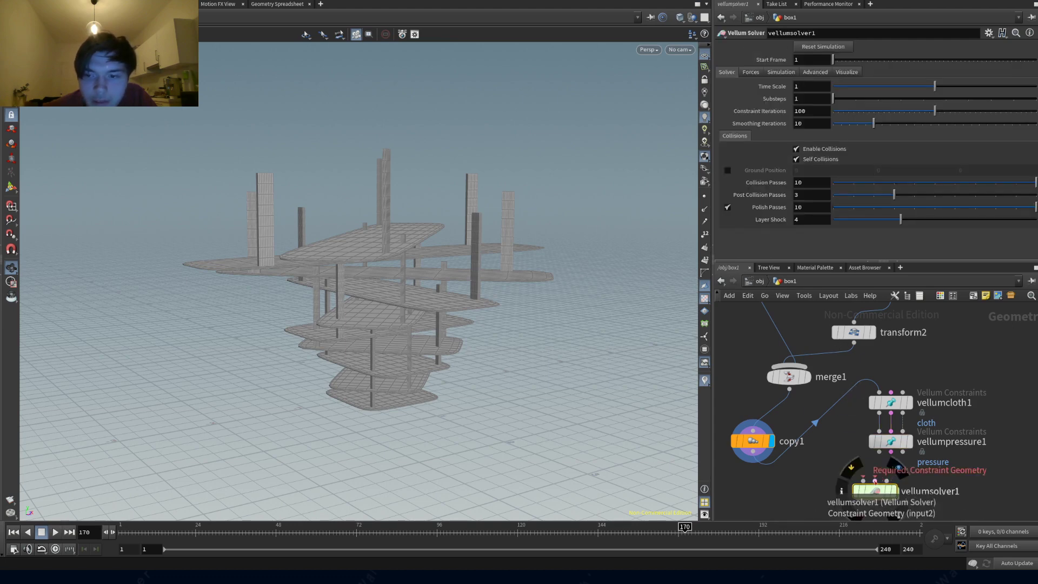
- Wire vellumpressure1's two outputs into vellumsolver1 and jump to frame 165 to check the cached cloth
{"action": "left_click_drag", "start_coordinate": [876, 480], "coordinate": [885, 495]}
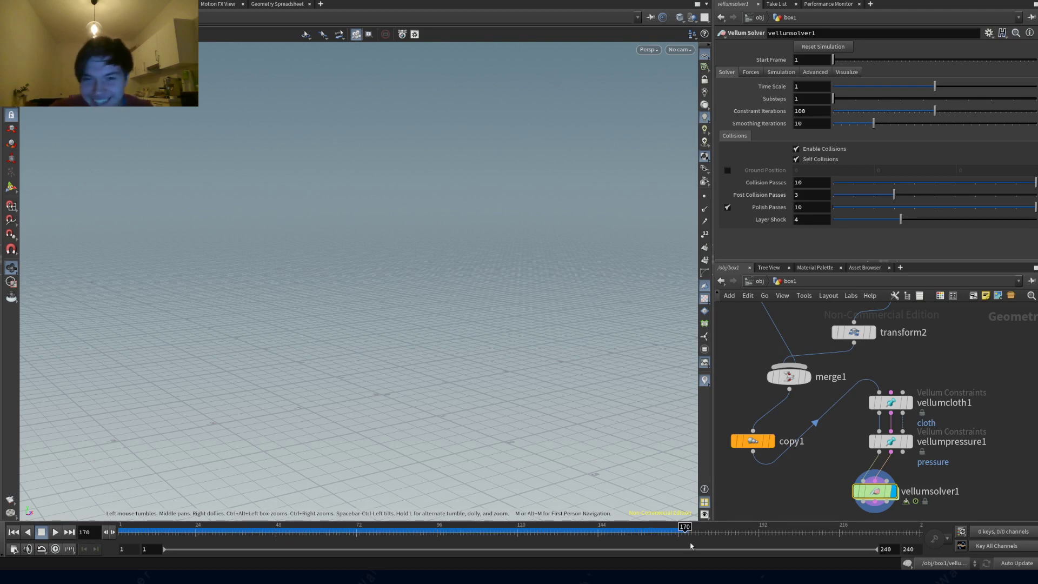
{"action": "left_click", "coordinate": [668, 528]}
- Scrub the cloth simulation between frames 34 and 56, viewing the inflated slabs from below and low side
{"action": "left_click_drag", "start_coordinate": [668, 527], "coordinate": [221, 542]}
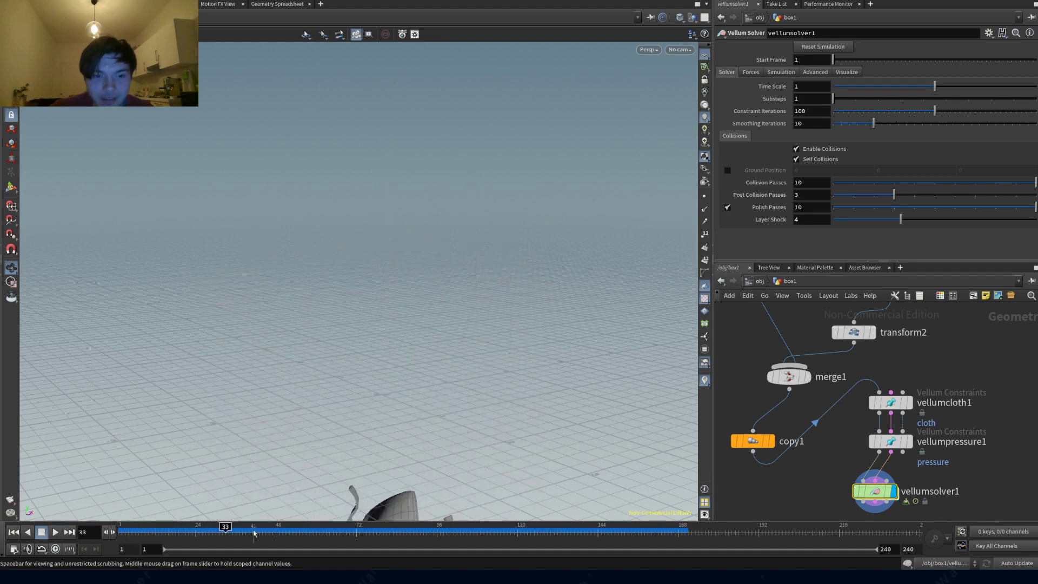
{"action": "left_click_drag", "start_coordinate": [471, 416], "coordinate": [429, 201]}
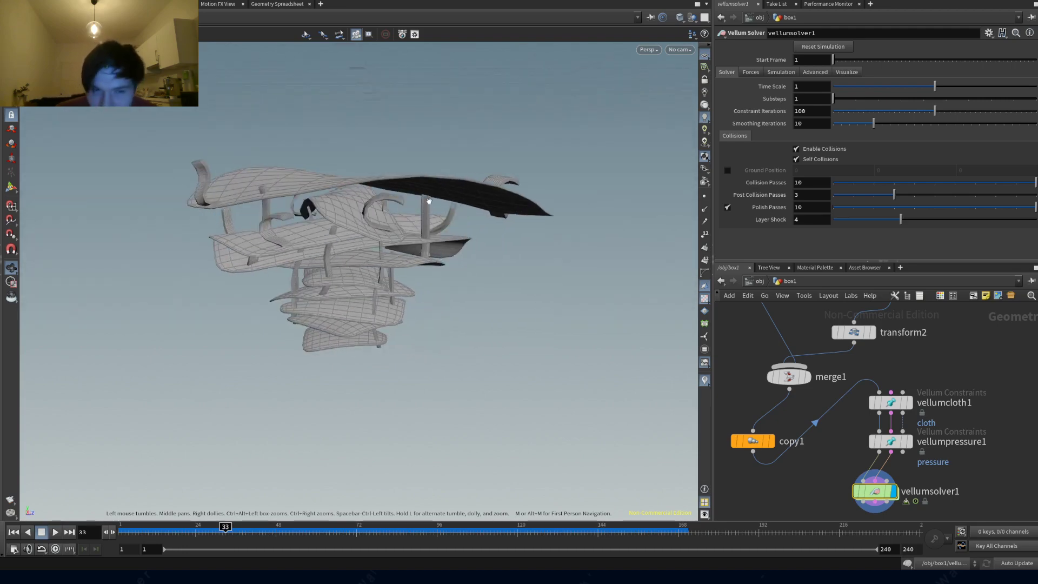
{"action": "left_click", "coordinate": [229, 528]}
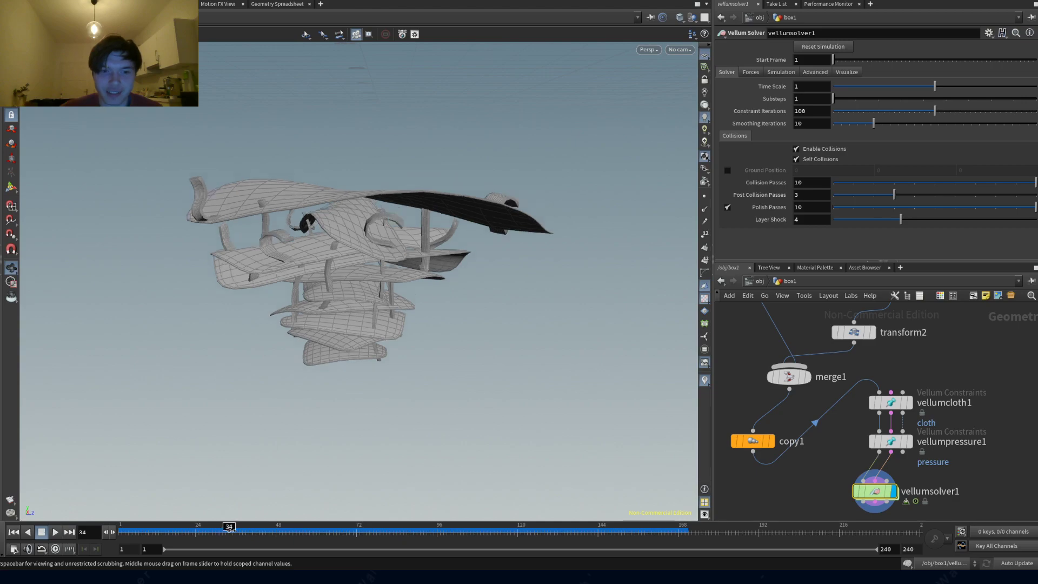
{"action": "left_click_drag", "start_coordinate": [229, 528], "coordinate": [302, 528]}
{"action": "left_click_drag", "start_coordinate": [357, 236], "coordinate": [282, 501]}
{"action": "left_click", "coordinate": [168, 526]}
- Rewind to frame 1 and review vellumpressure1's constraint type options
{"action": "left_click_drag", "start_coordinate": [168, 527], "coordinate": [120, 526]}
{"action": "left_click_drag", "start_coordinate": [408, 115], "coordinate": [382, 173]}
{"action": "scroll", "coordinate": [382, 173], "scroll_direction": "up", "scroll_amount": 3}
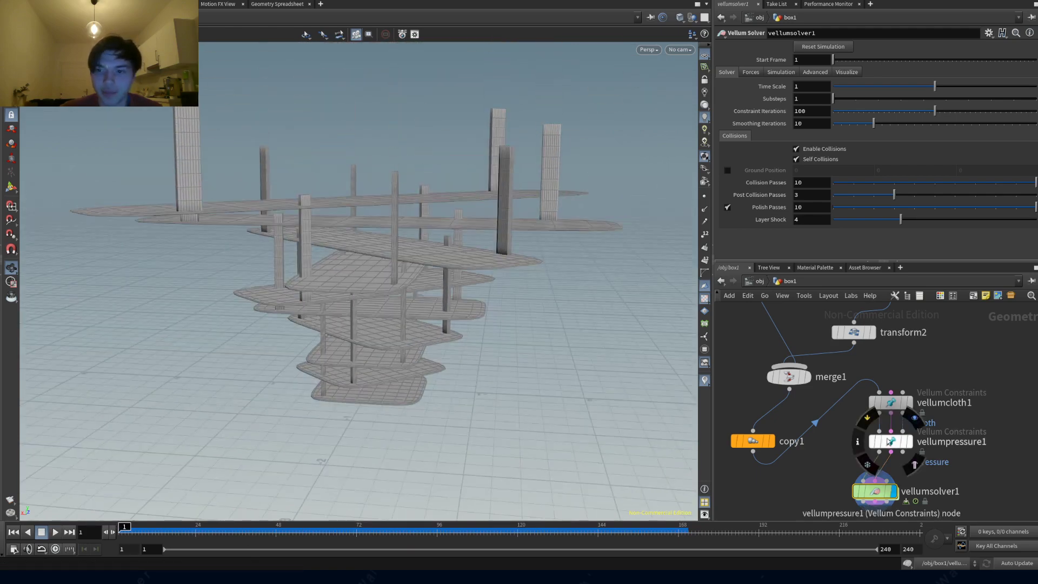
{"action": "left_click", "coordinate": [889, 441]}
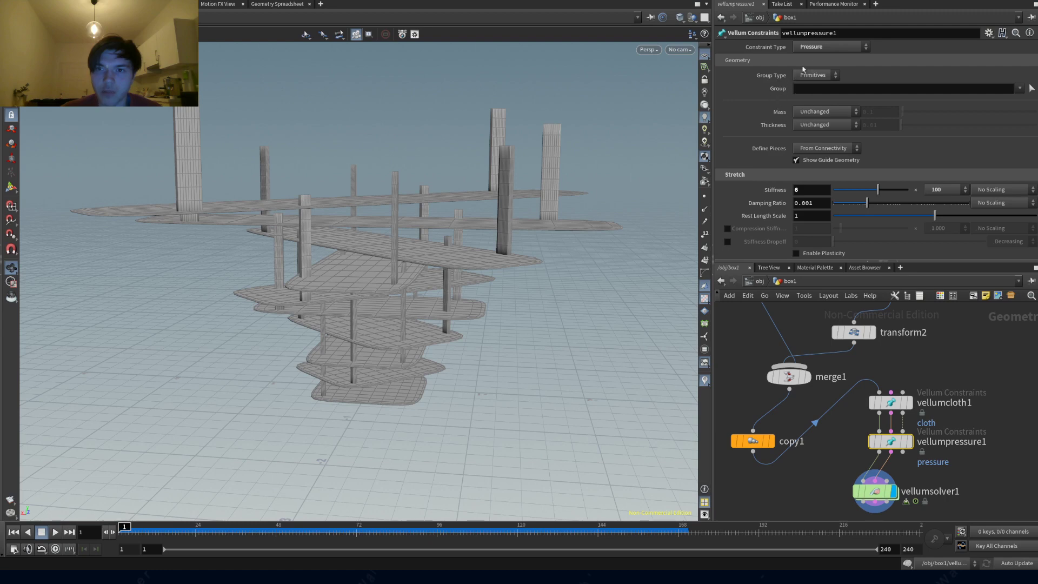
{"action": "left_click", "coordinate": [823, 48]}
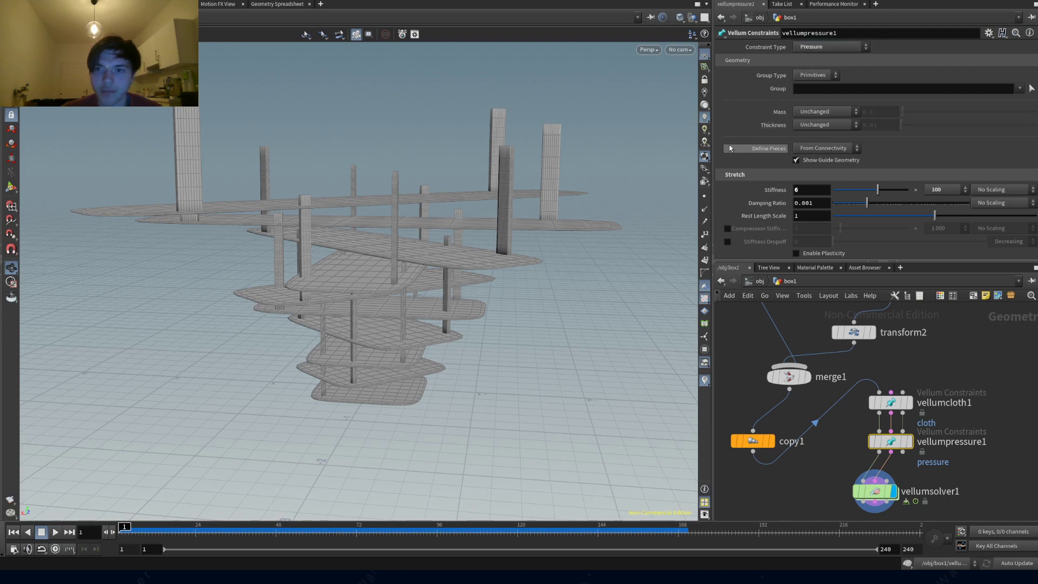
{"action": "scroll", "coordinate": [734, 136], "scroll_direction": "down", "scroll_amount": 5}
{"action": "scroll", "coordinate": [751, 233], "scroll_direction": "down", "scroll_amount": 2}
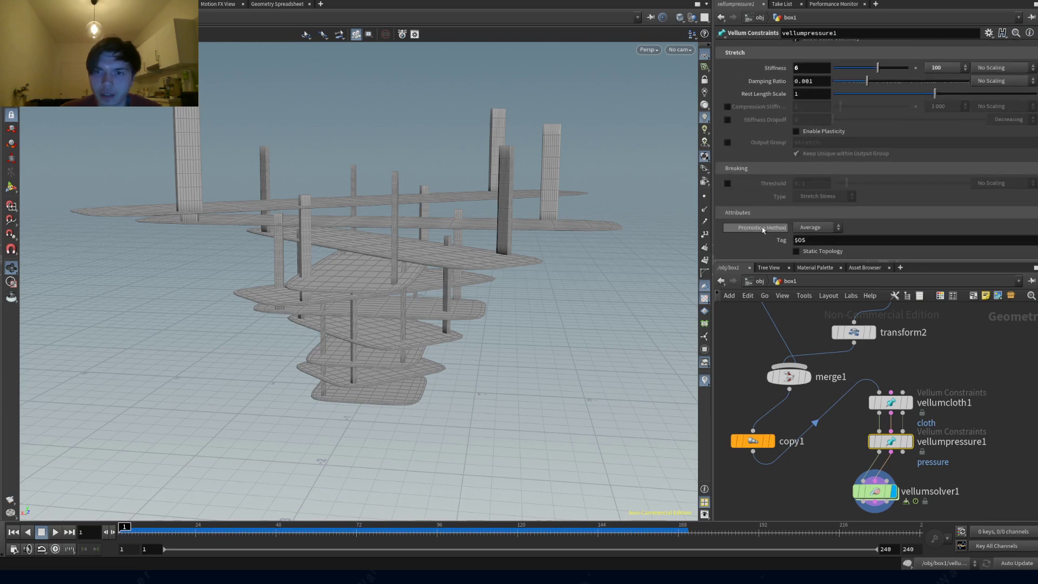
- Review vellumcloth1's mass 0.1, edge length scale 0.25 and normal drag 10, then reselect vellumpressure1
{"action": "left_click", "coordinate": [890, 402]}
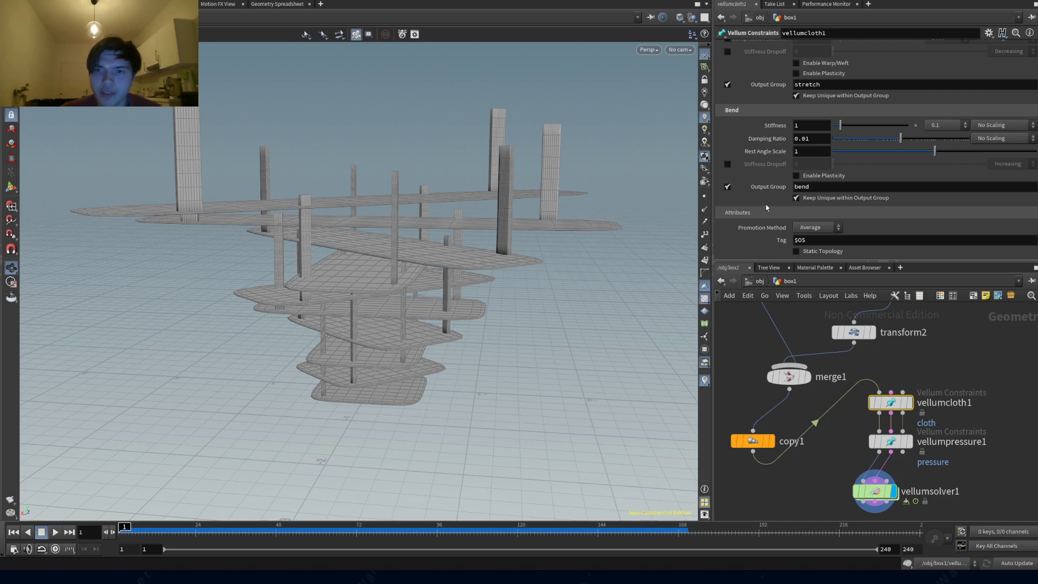
{"action": "scroll", "coordinate": [765, 210], "scroll_direction": "up", "scroll_amount": 4}
{"action": "scroll", "coordinate": [755, 186], "scroll_direction": "up", "scroll_amount": 3}
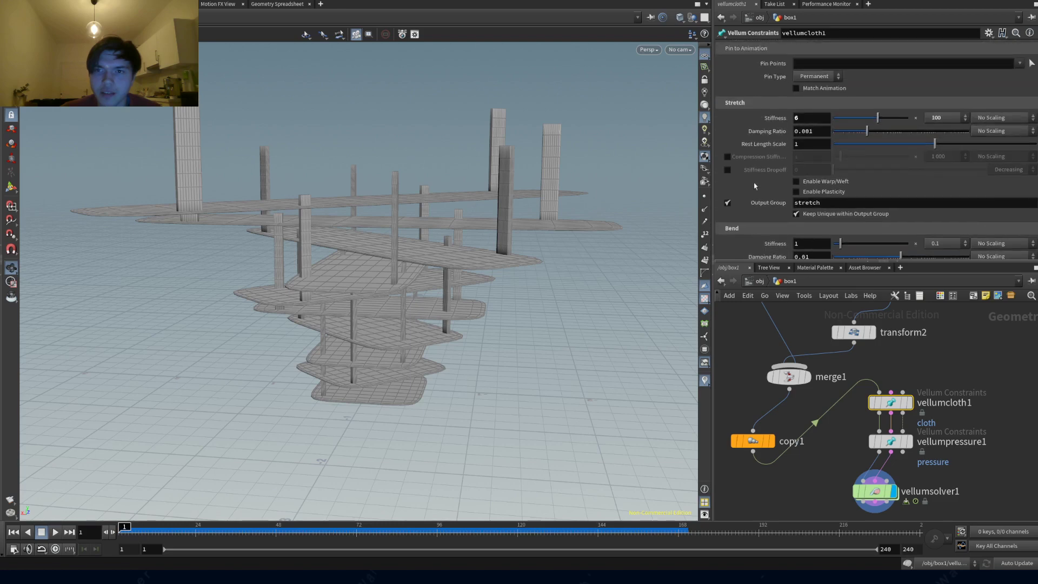
{"action": "scroll", "coordinate": [762, 208], "scroll_direction": "up", "scroll_amount": 8}
{"action": "scroll", "coordinate": [741, 199], "scroll_direction": "up", "scroll_amount": 4}
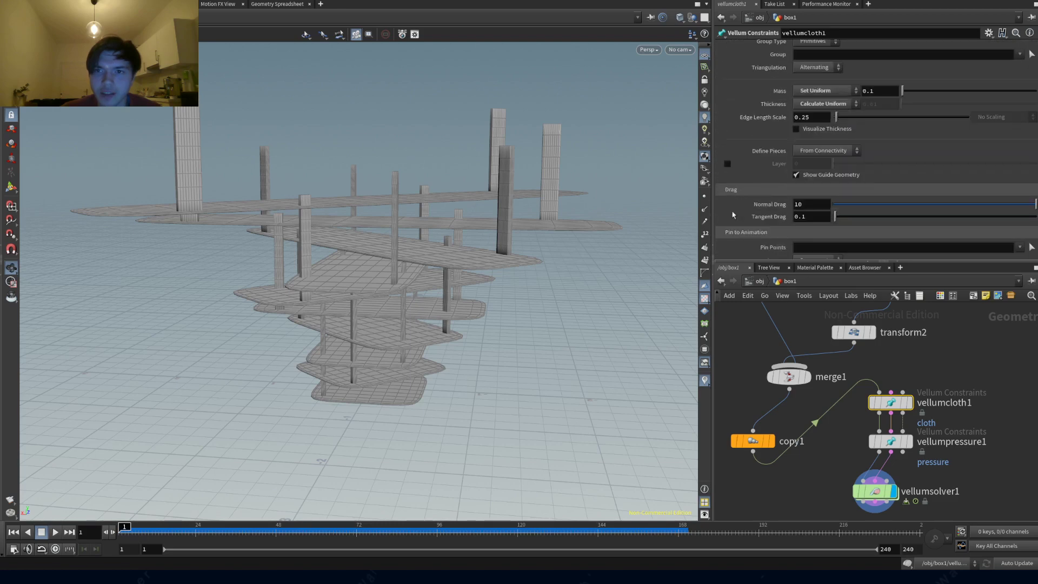
{"action": "left_click", "coordinate": [890, 441]}
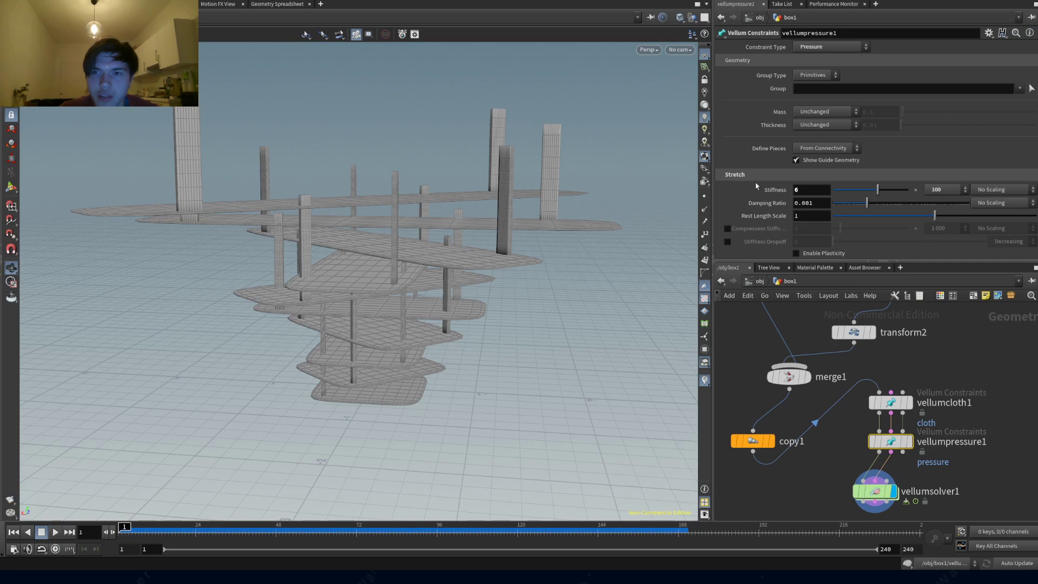
- At frame 24, set vellumpressure1's stretch stiffness to 20
{"action": "scroll", "coordinate": [756, 186], "scroll_direction": "down", "scroll_amount": 5}
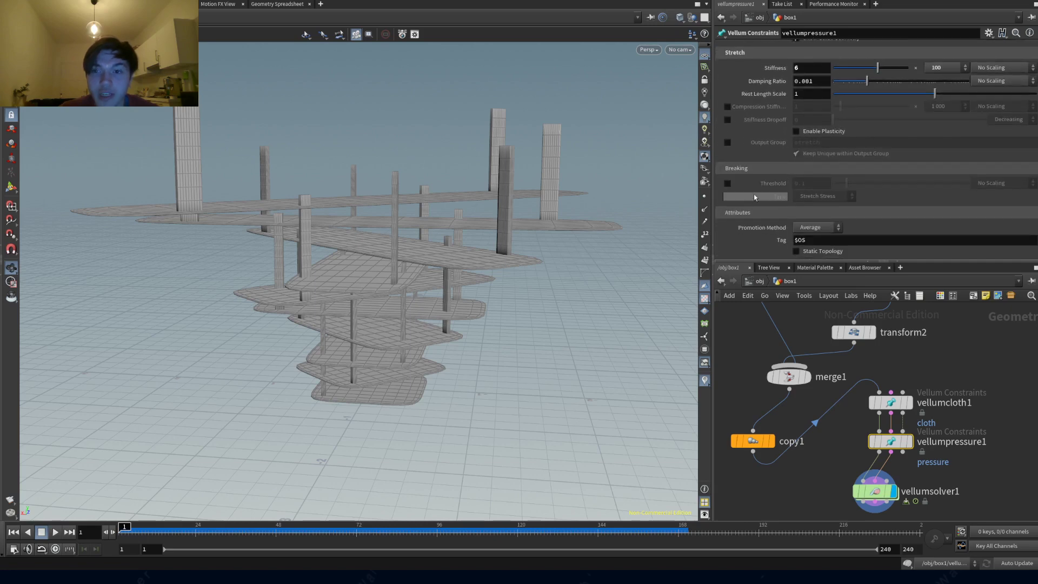
{"action": "scroll", "coordinate": [756, 194], "scroll_direction": "up", "scroll_amount": 5}
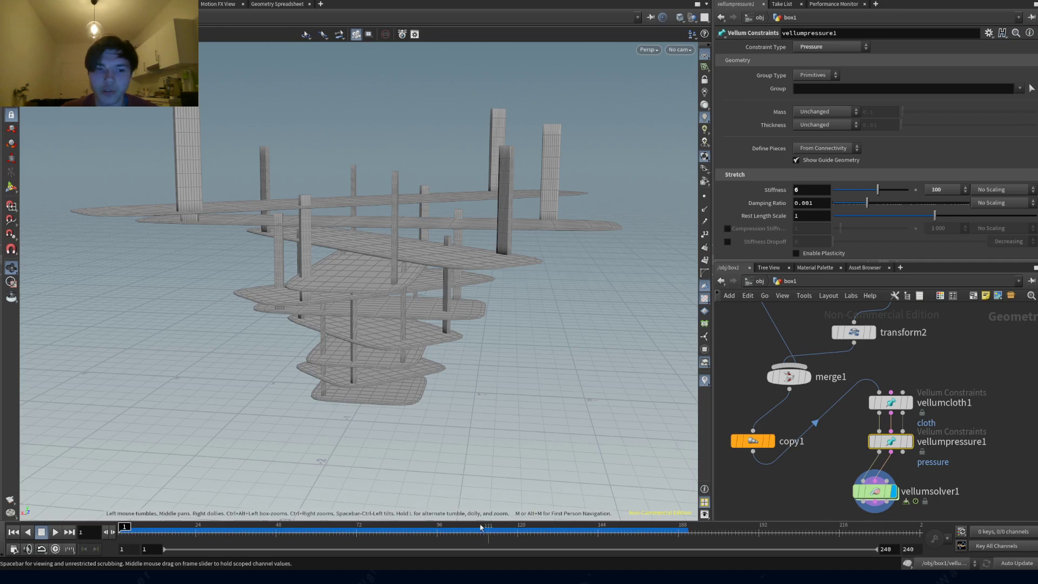
{"action": "left_click", "coordinate": [196, 532]}
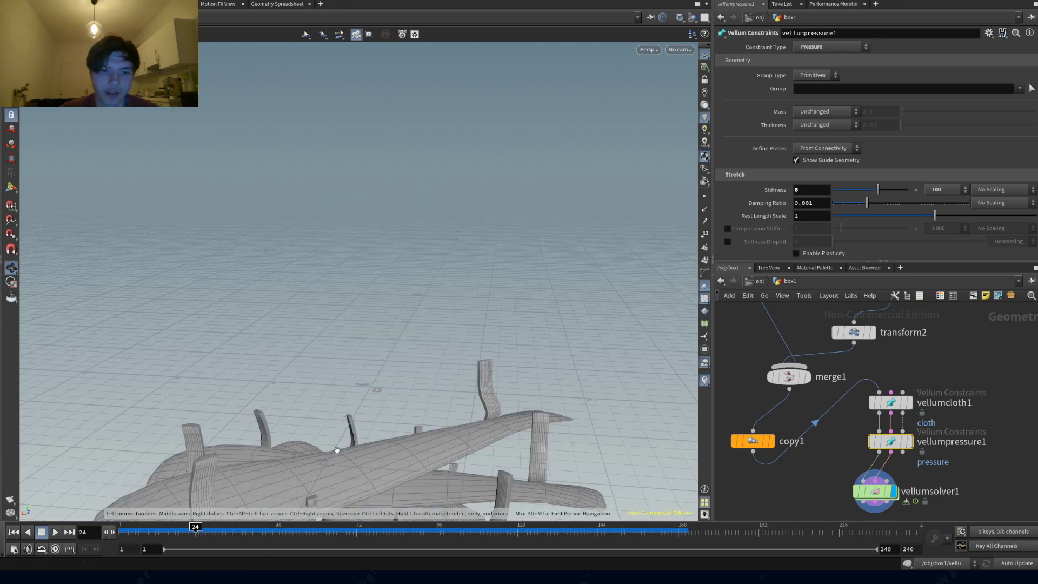
{"action": "left_click", "coordinate": [810, 189]}
{"action": "type", "text": "20"}
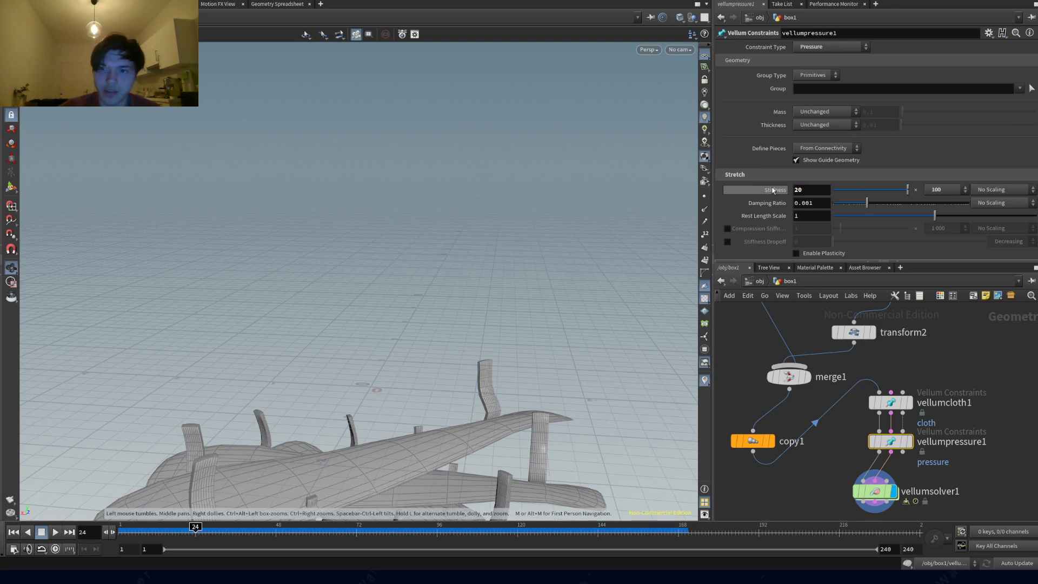
{"action": "key", "text": "Return"}
- Play the re-run simulation watching from below, then stop and rewind to frame 4 with an elevated view
{"action": "left_click_drag", "start_coordinate": [440, 375], "coordinate": [457, 165]}
{"action": "left_click_drag", "start_coordinate": [195, 527], "coordinate": [137, 545]}
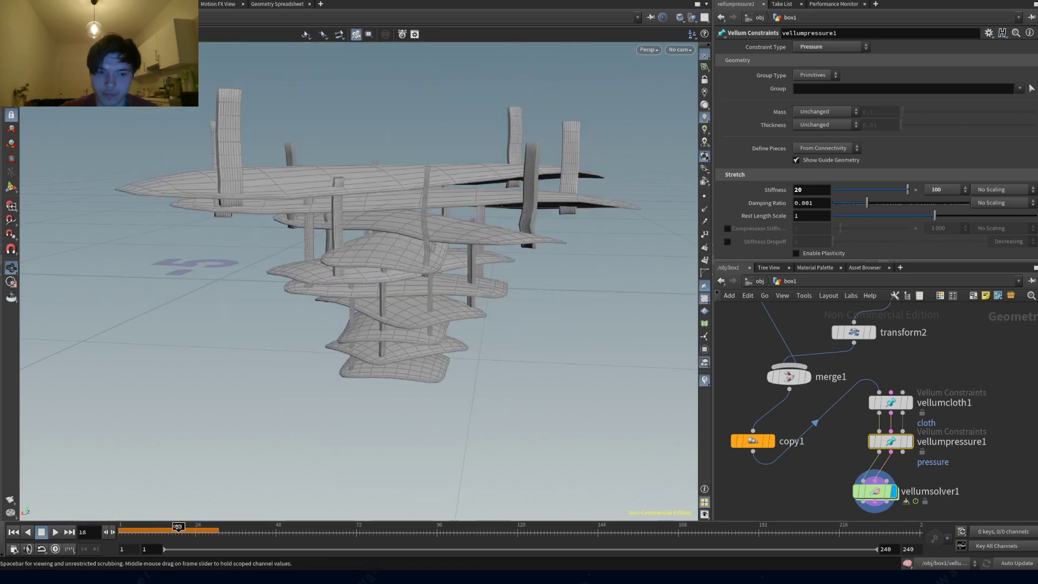
{"action": "key", "text": "Up"}
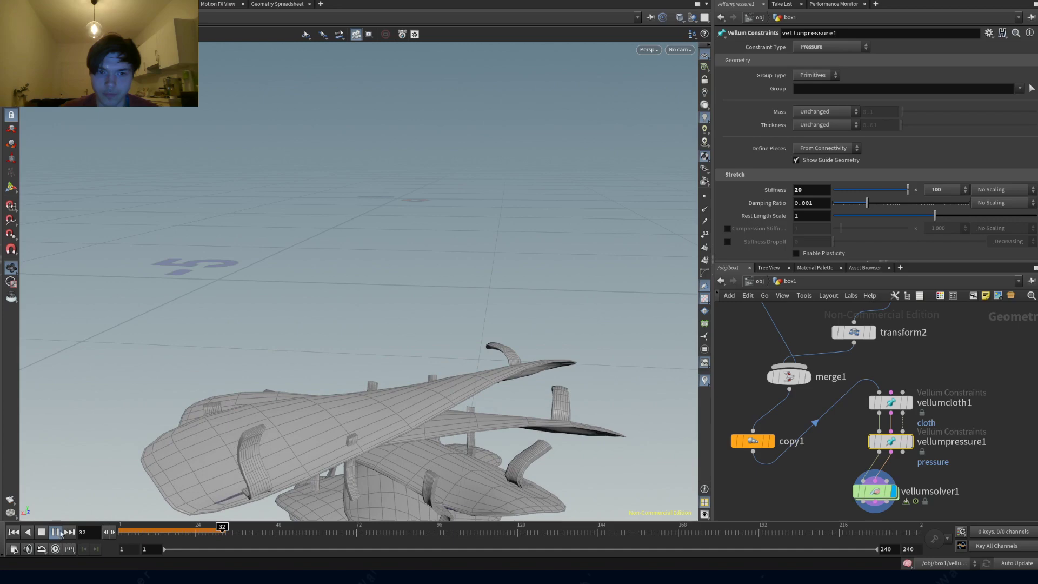
{"action": "left_click_drag", "start_coordinate": [443, 216], "coordinate": [433, 312]}
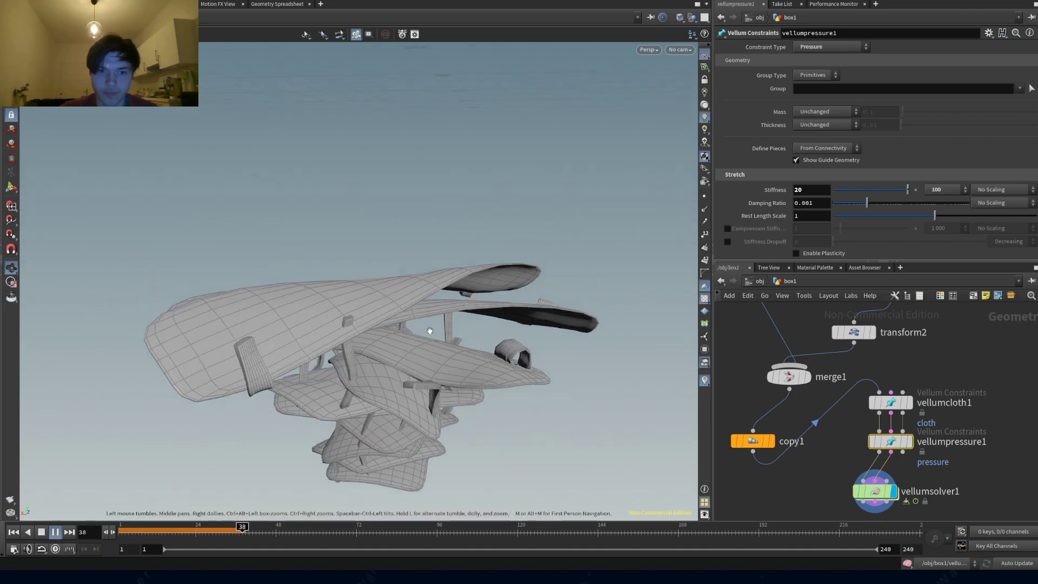
{"action": "key", "text": "Up"}
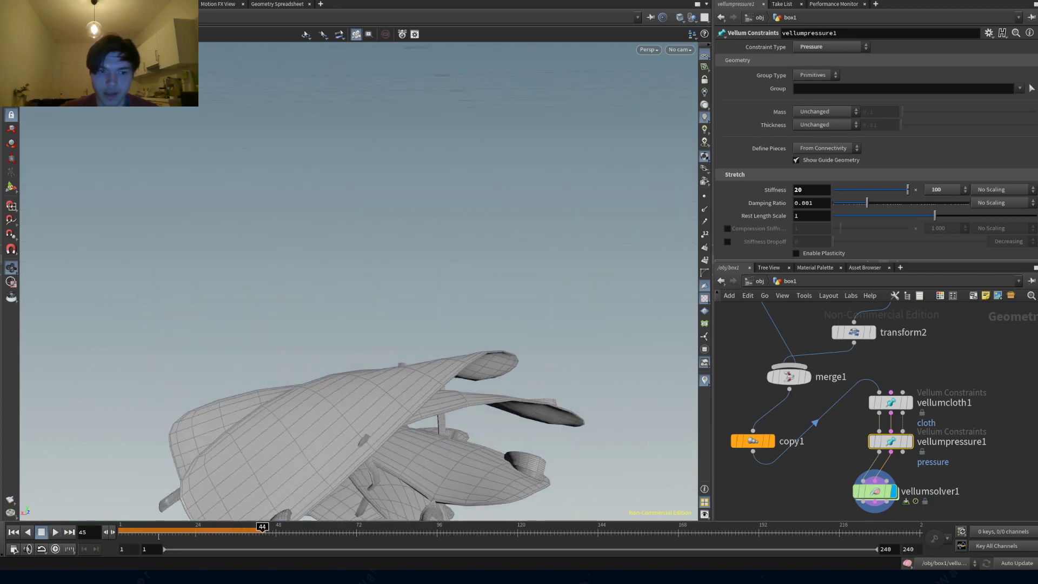
{"action": "left_click_drag", "start_coordinate": [265, 526], "coordinate": [129, 526]}
{"action": "left_click_drag", "start_coordinate": [429, 218], "coordinate": [474, 300]}
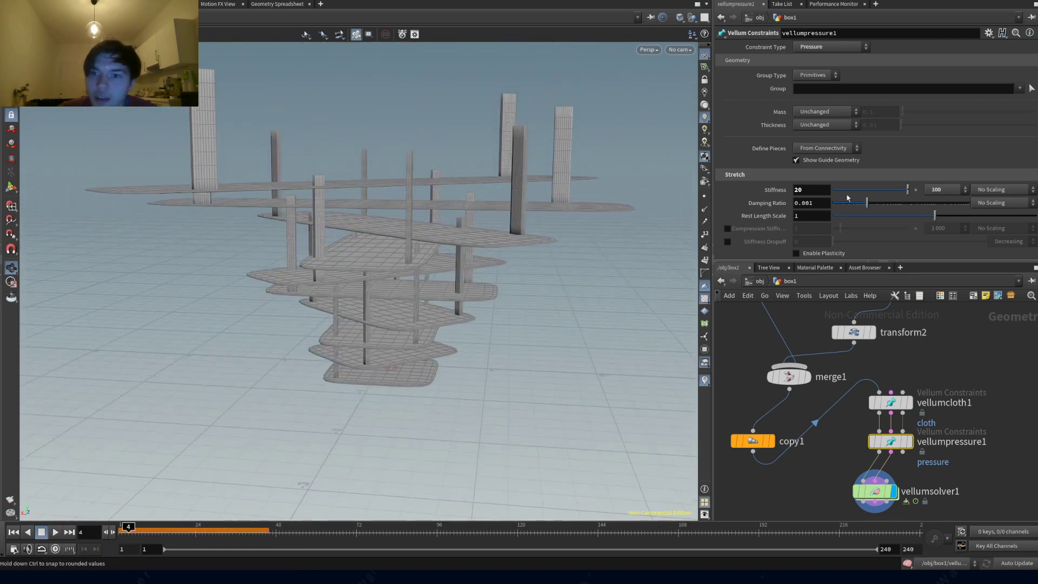
- Lower vellumpressure1's stretch stiffness to 1, then bring up vellumsolver1's settings
{"action": "type", "text": "1"}
{"action": "key", "text": "Return"}
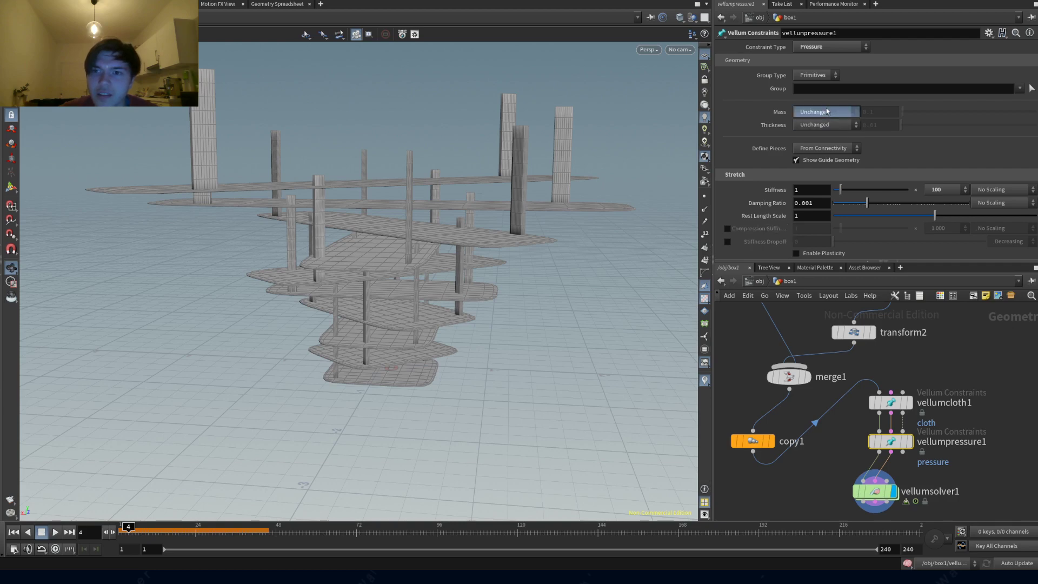
{"action": "scroll", "coordinate": [761, 224], "scroll_direction": "down", "scroll_amount": 5}
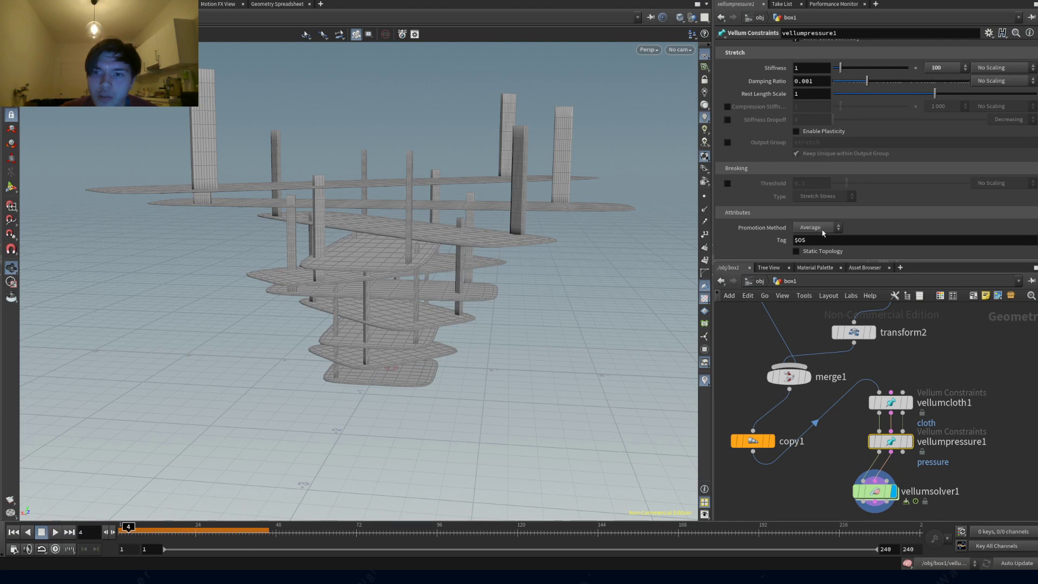
{"action": "scroll", "coordinate": [755, 215], "scroll_direction": "up", "scroll_amount": 5}
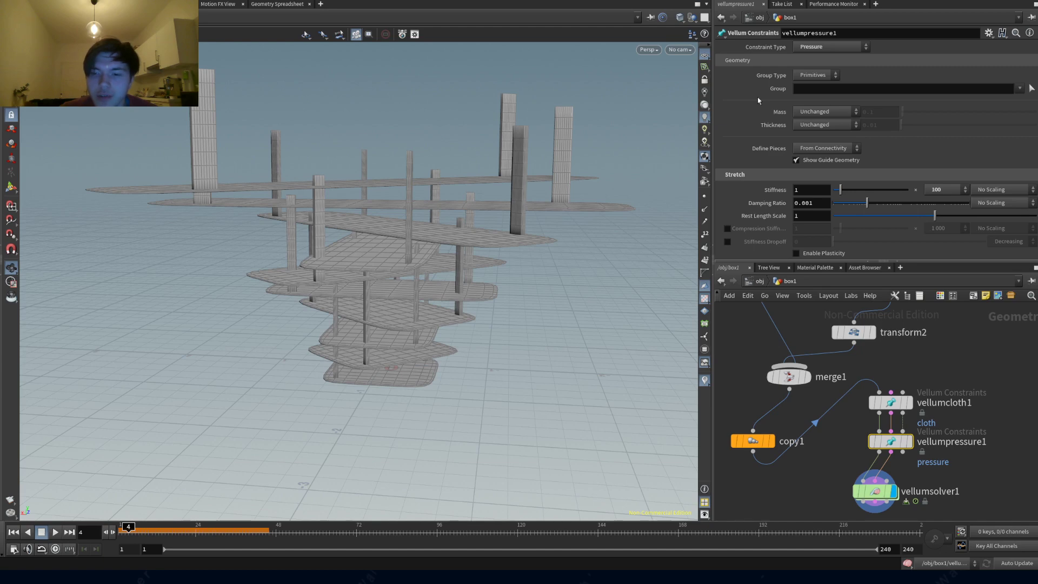
{"action": "left_click", "coordinate": [876, 495]}
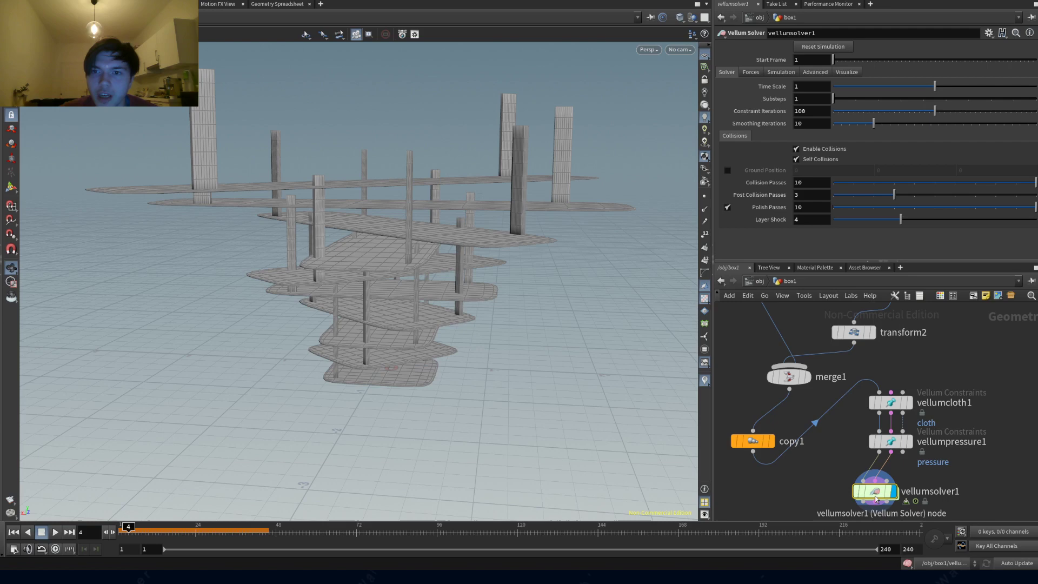
- Browse vellumsolver1's Simulation, Advanced and Visualize tabs, ending on Forces with gravity -9.80665 and wind drag 0.1
{"action": "left_click", "coordinate": [751, 72]}
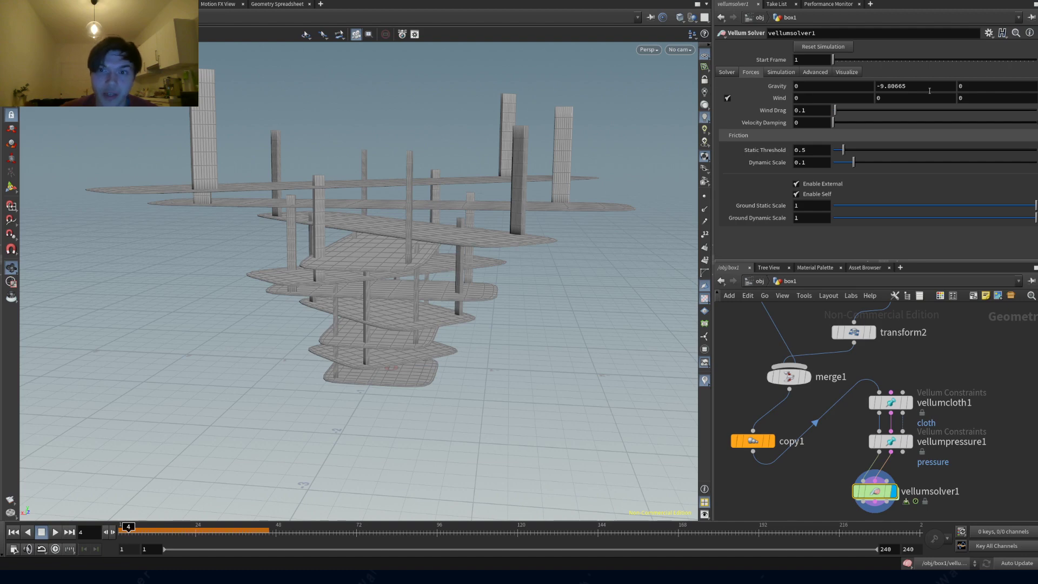
{"action": "left_click", "coordinate": [783, 74]}
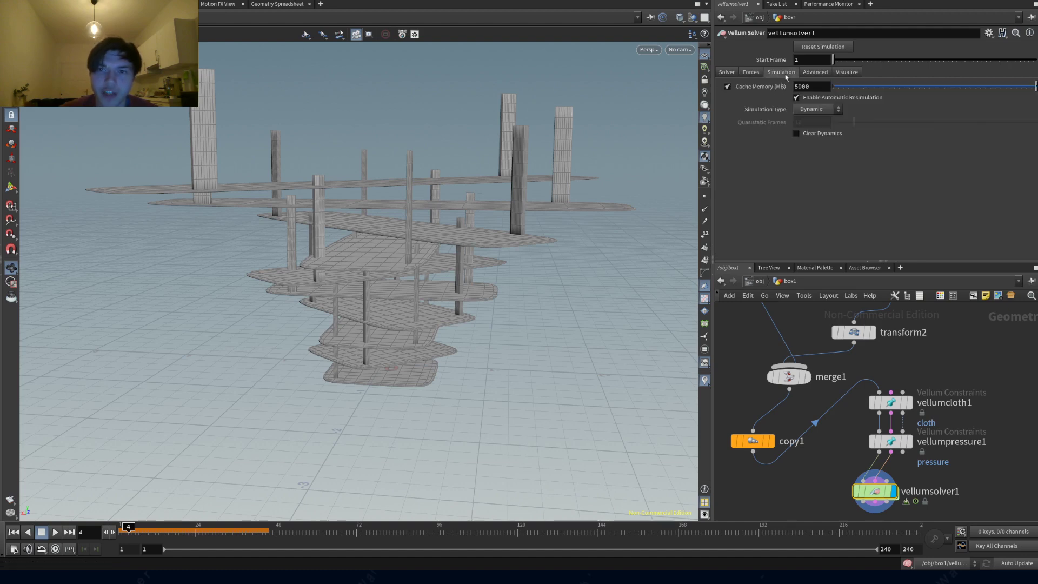
{"action": "left_click", "coordinate": [816, 74]}
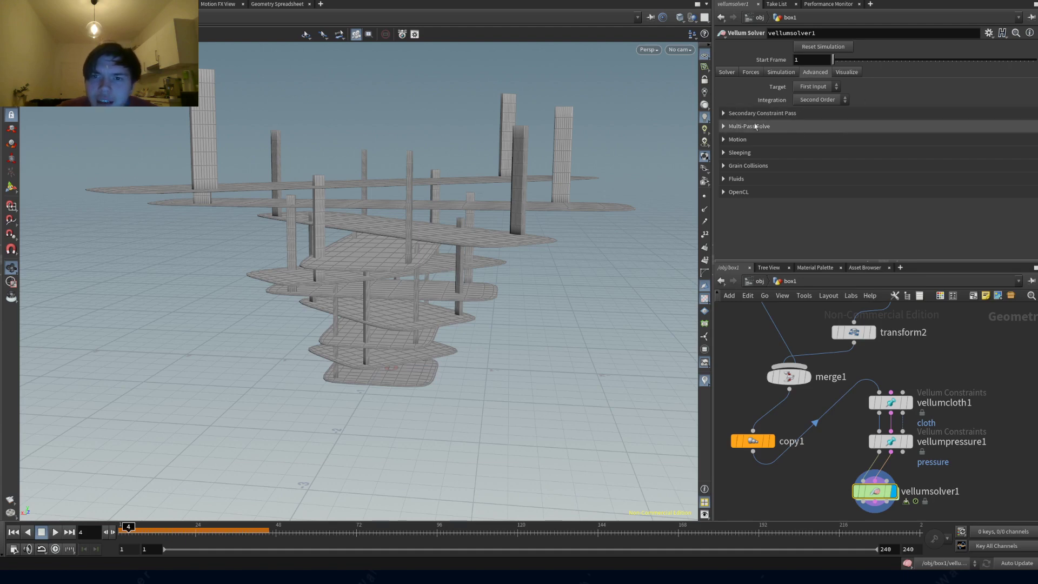
{"action": "left_click", "coordinate": [727, 114]}
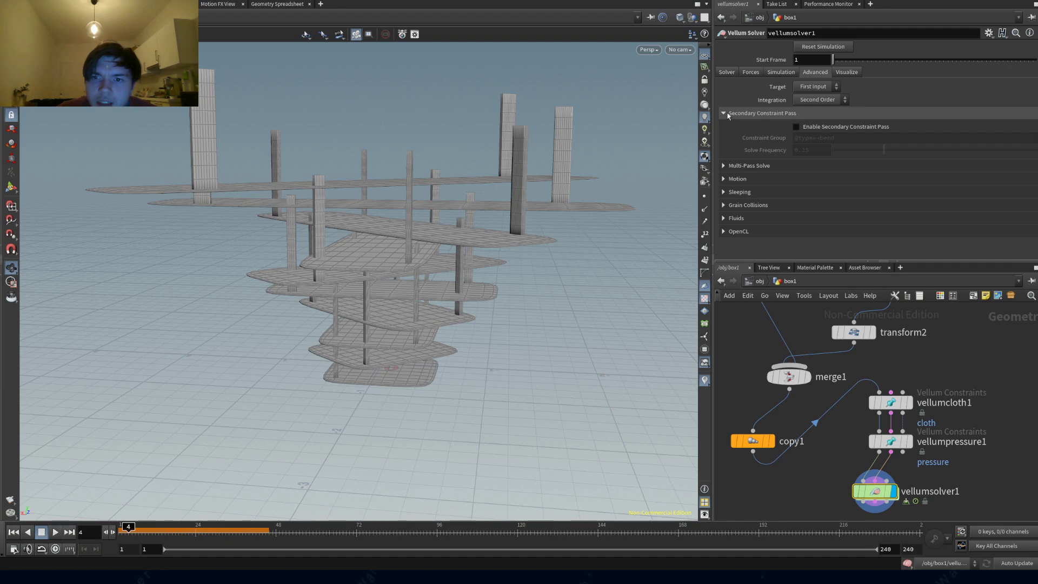
{"action": "left_click", "coordinate": [727, 114]}
{"action": "left_click", "coordinate": [848, 73]}
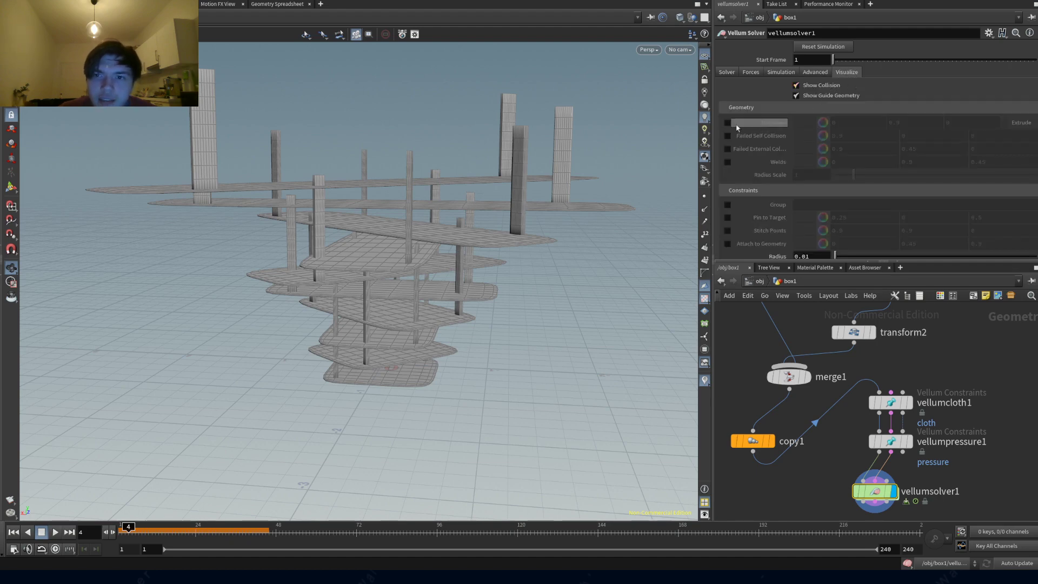
{"action": "left_click", "coordinate": [730, 72]}
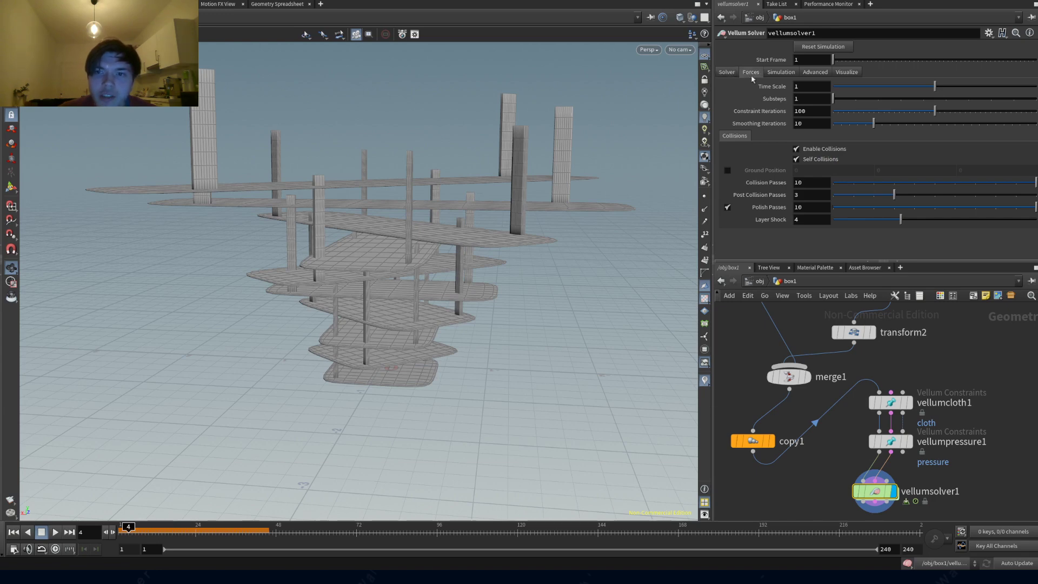
{"action": "left_click", "coordinate": [751, 72]}
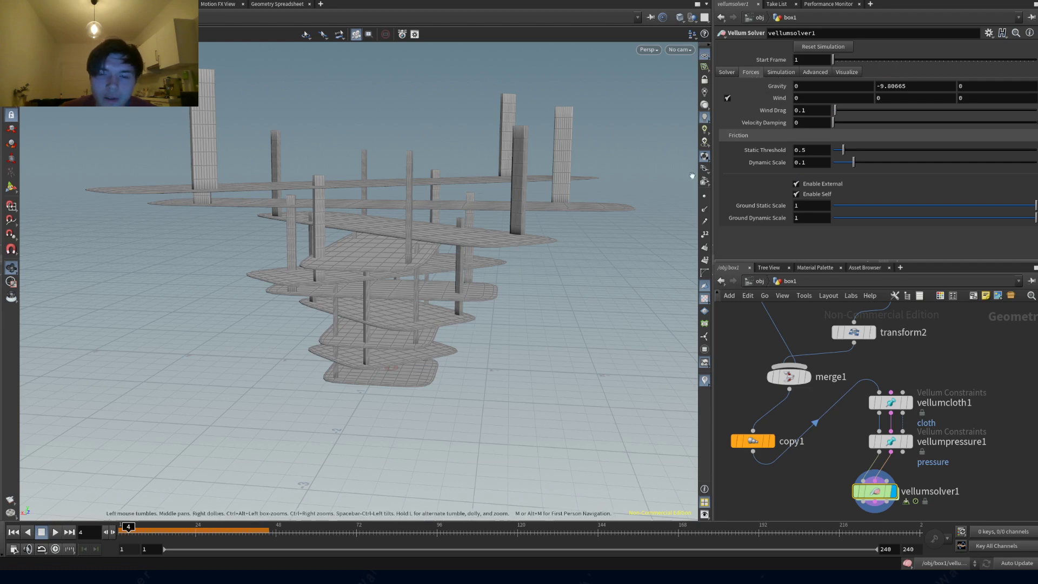
{"action": "mouse_move", "coordinate": [889, 391]}
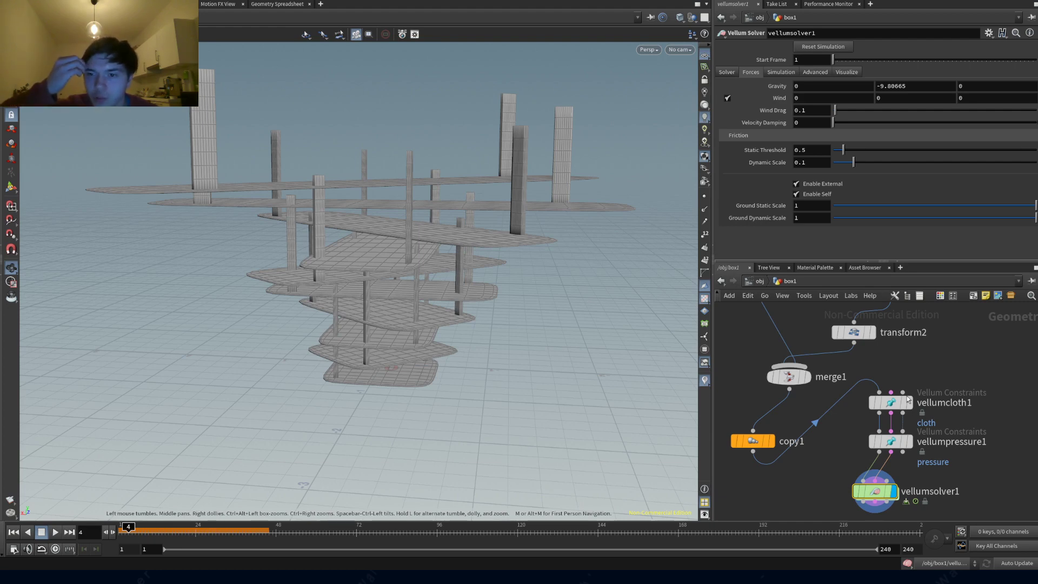
- Drop a Vellum Glue node, delete it, and place a Vellum Configure Fluid node, vellumfluid1
{"action": "key", "text": "ctrl+v"}
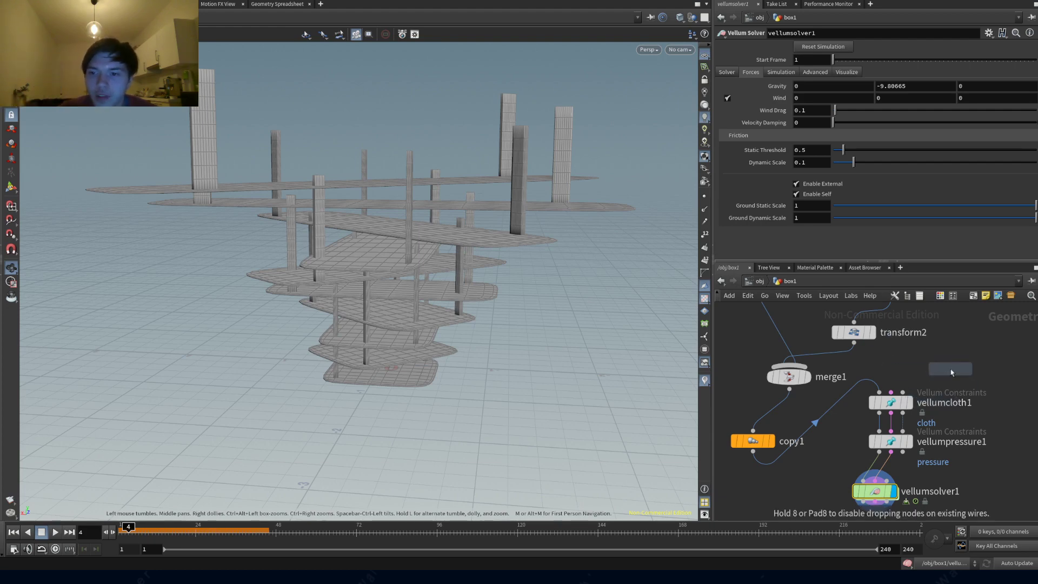
{"action": "left_click", "coordinate": [951, 371]}
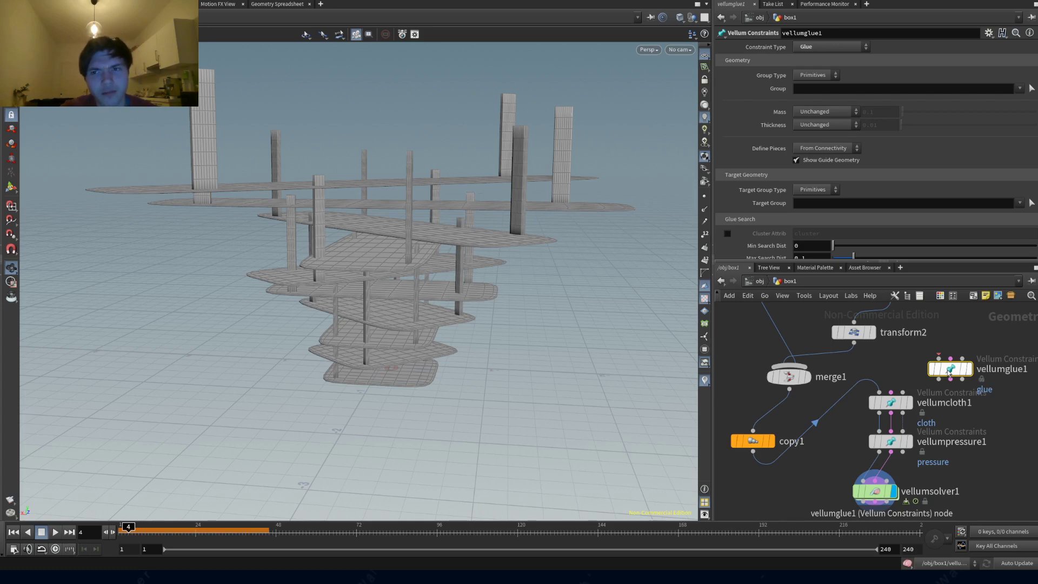
{"action": "key", "text": "Delete"}
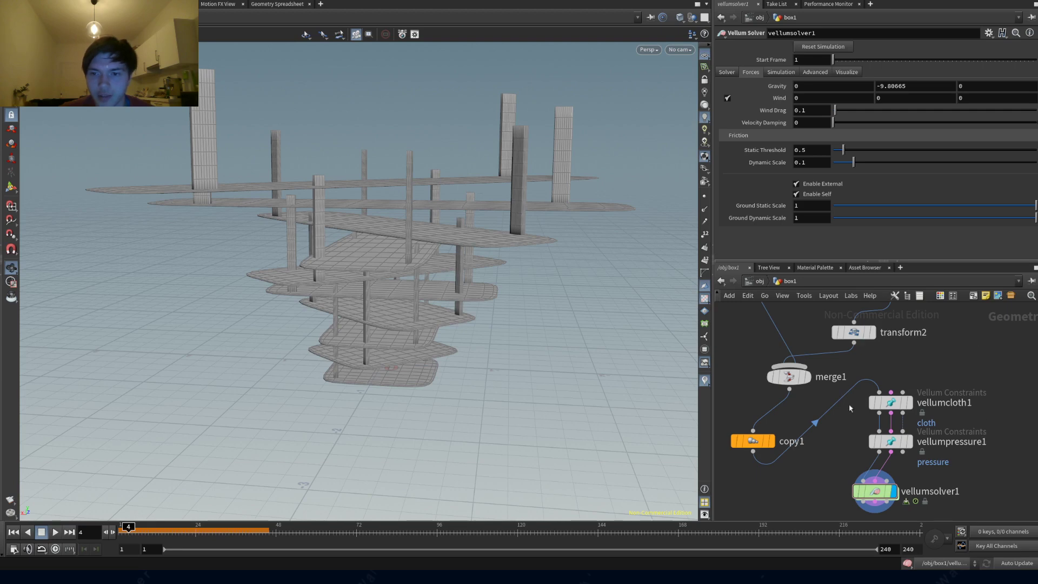
{"action": "left_click", "coordinate": [956, 369]}
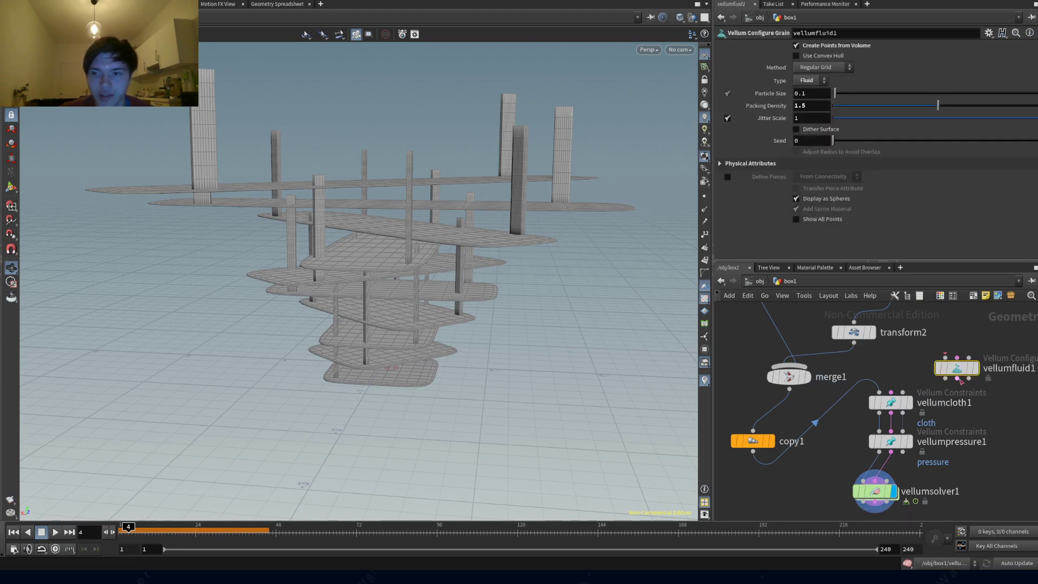
- Wire copy1's output into vellumfluid1 and place it beside vellumcloth1
{"action": "mouse_move", "coordinate": [751, 450]}
{"action": "left_mouse_down"}
{"action": "mouse_move", "coordinate": [768, 437]}
{"action": "mouse_move", "coordinate": [756, 445]}
{"action": "left_mouse_up"}
{"action": "left_click", "coordinate": [757, 446]}
{"action": "left_click", "coordinate": [936, 368]}
{"action": "left_click_drag", "start_coordinate": [956, 368], "coordinate": [972, 403]}
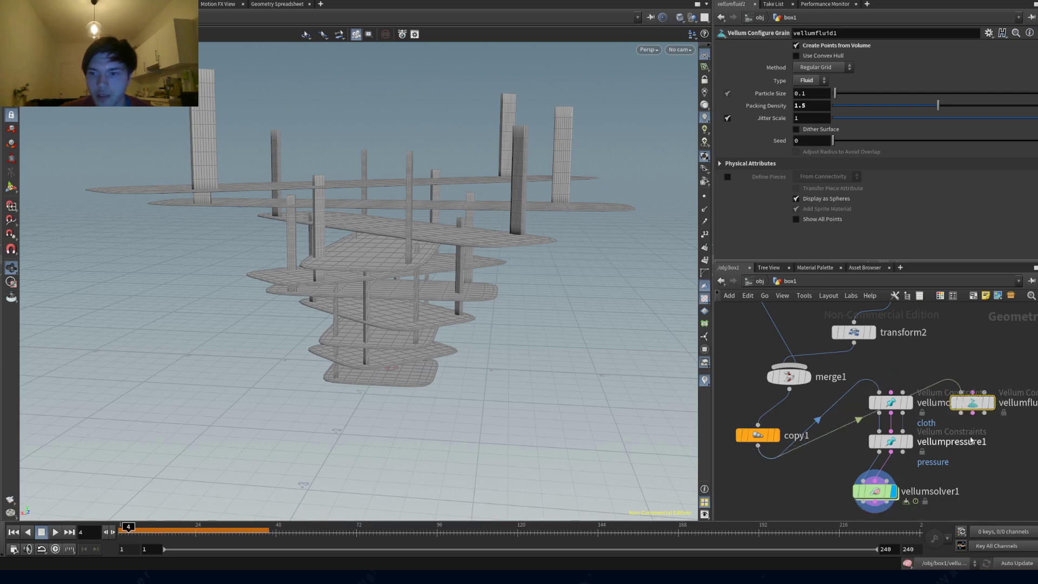
- Connect vellumpressure1 into vellumsolver1's constraint input, shift the solver right, and replay the simulation
{"action": "left_click", "coordinate": [891, 451]}
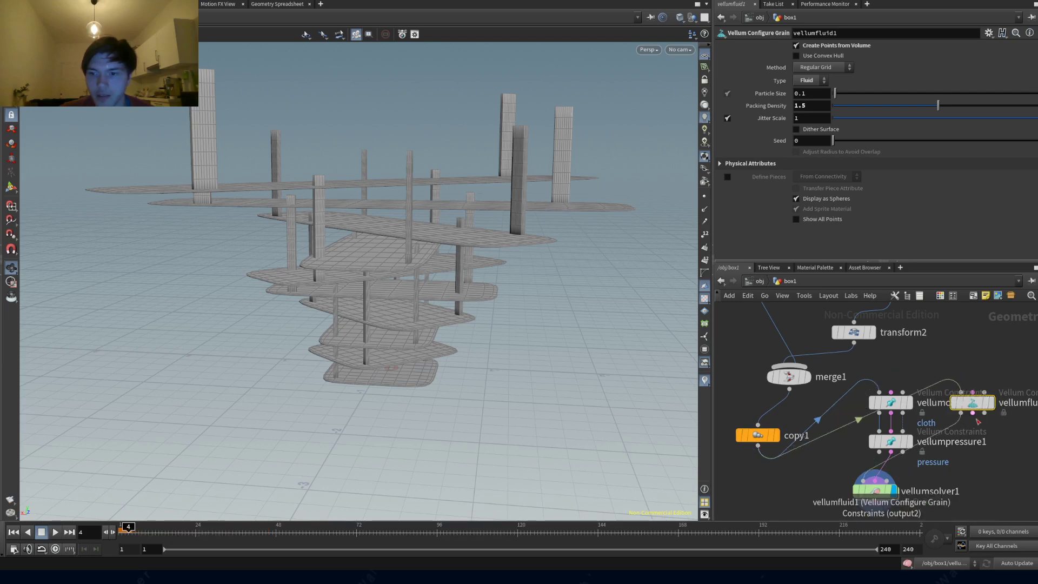
{"action": "left_click", "coordinate": [878, 480]}
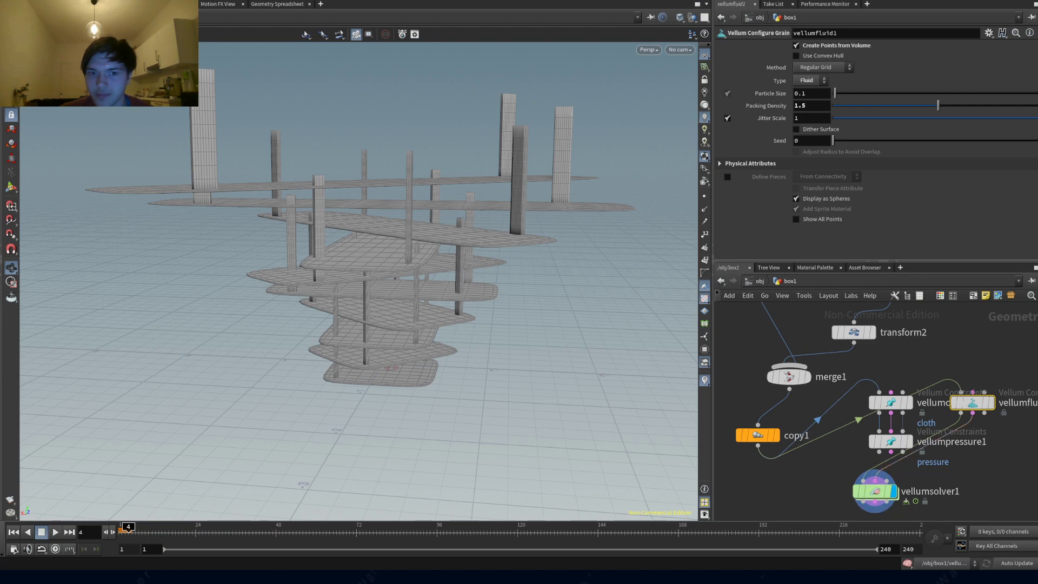
{"action": "left_click_drag", "start_coordinate": [875, 489], "coordinate": [947, 487]}
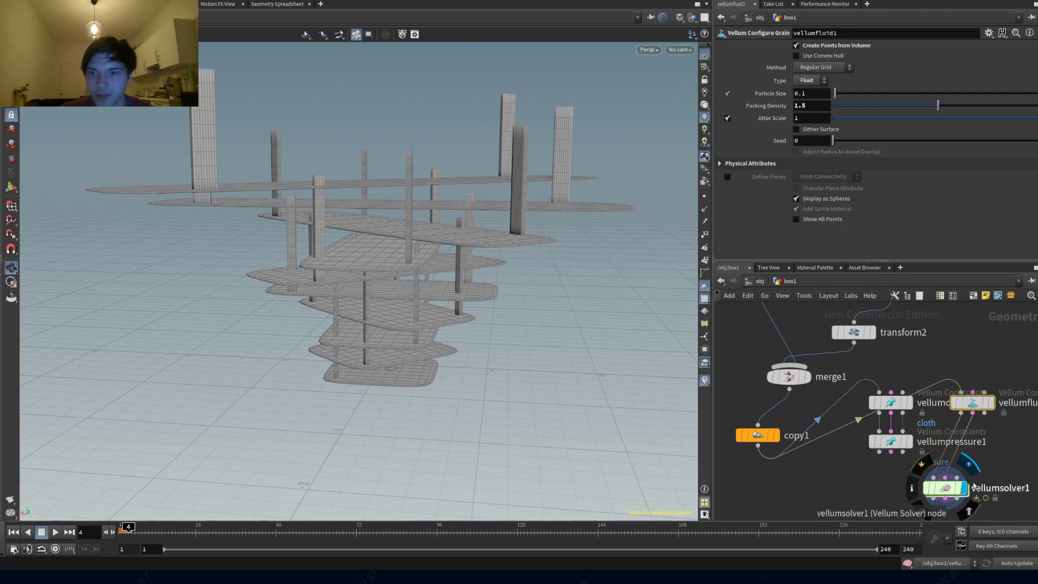
{"action": "left_click", "coordinate": [55, 532]}
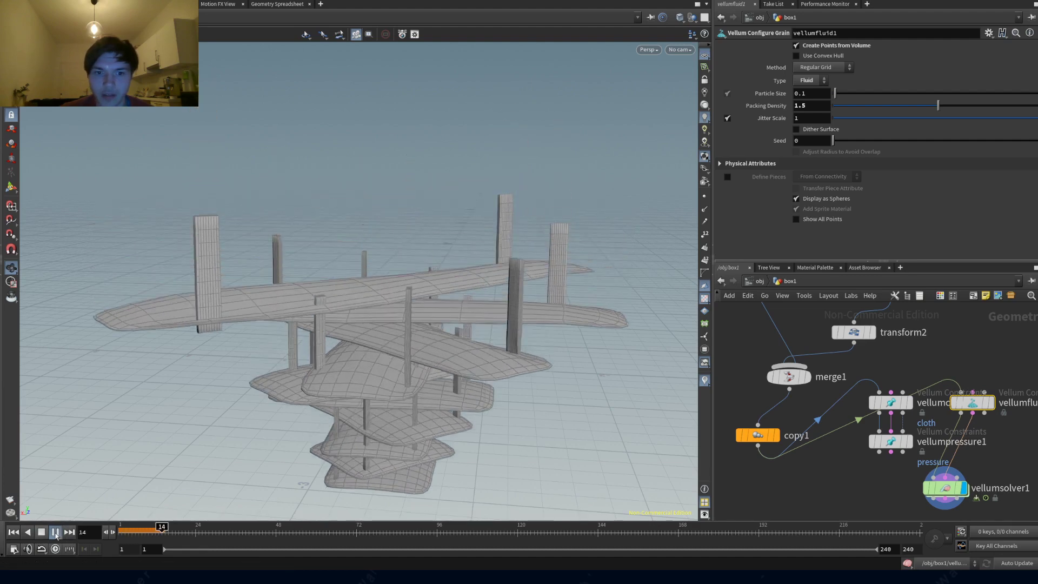
- Pause at frame 20, reposition vellumsolver1 in the network, and orbit to a higher view
{"action": "left_click", "coordinate": [56, 532]}
{"action": "mouse_move", "coordinate": [959, 488]}
{"action": "left_click_drag", "start_coordinate": [947, 489], "coordinate": [902, 493]}
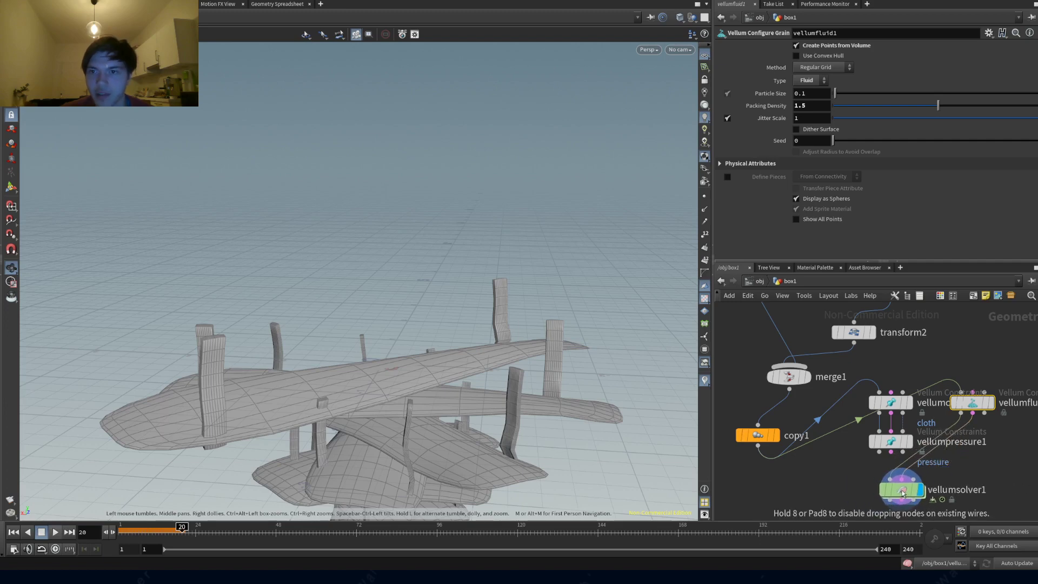
{"action": "middle_click_drag", "start_coordinate": [902, 493], "coordinate": [880, 433]}
{"action": "left_click_drag", "start_coordinate": [464, 336], "coordinate": [486, 311]}
- Play on to frame 32, then Alt-drag vellumsolver1 to duplicate it as vellumsolver2
{"action": "left_click", "coordinate": [56, 532]}
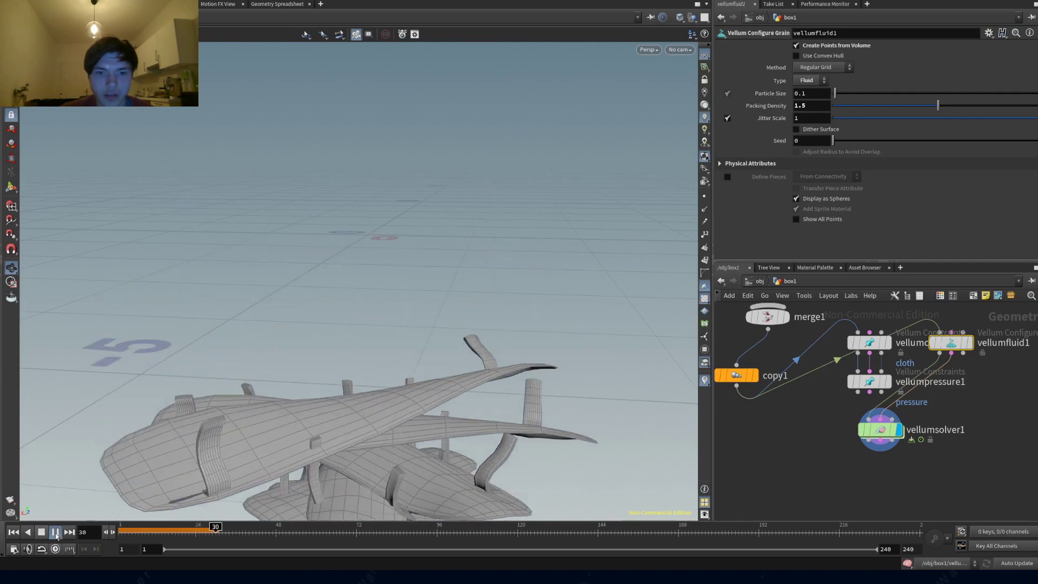
{"action": "left_click", "coordinate": [55, 532]}
{"action": "left_click_drag", "start_coordinate": [883, 433], "coordinate": [927, 442]}
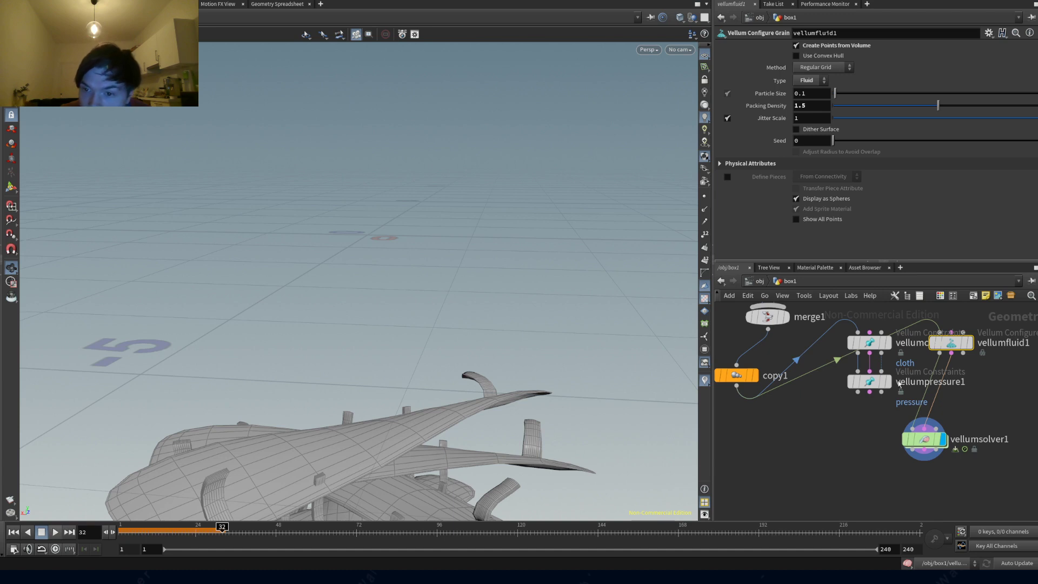
{"action": "left_click_drag", "start_coordinate": [924, 439], "coordinate": [871, 445], "text": "alt"}
- Wire vellumfluid1's outputs into vellumsolver2 and set it as the displayed node
{"action": "left_click", "coordinate": [951, 353]}
{"action": "left_click", "coordinate": [1003, 390]}
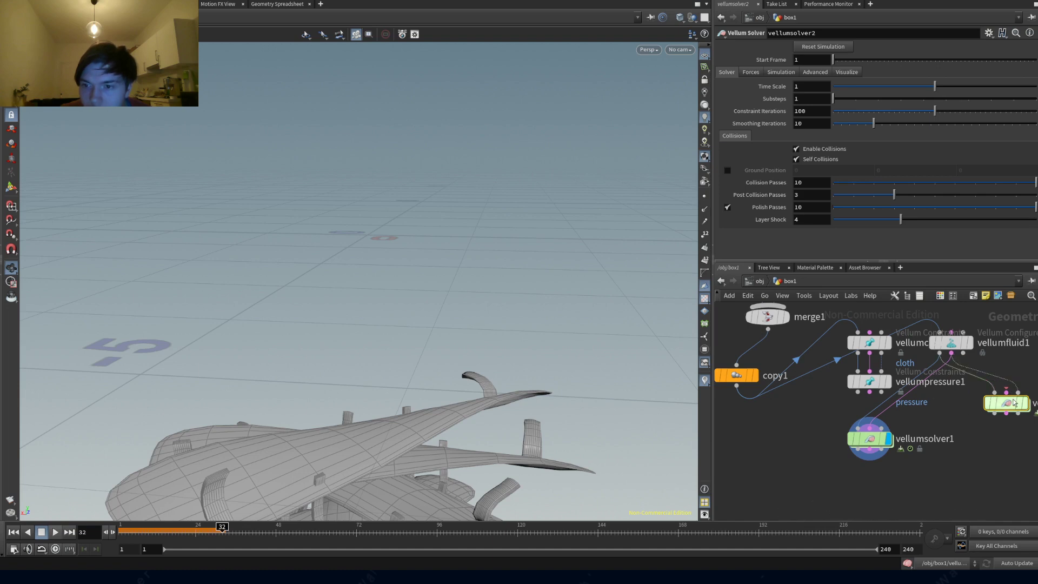
{"action": "left_click", "coordinate": [962, 353]}
{"action": "left_click", "coordinate": [1008, 401]}
{"action": "mouse_move", "coordinate": [1009, 401]}
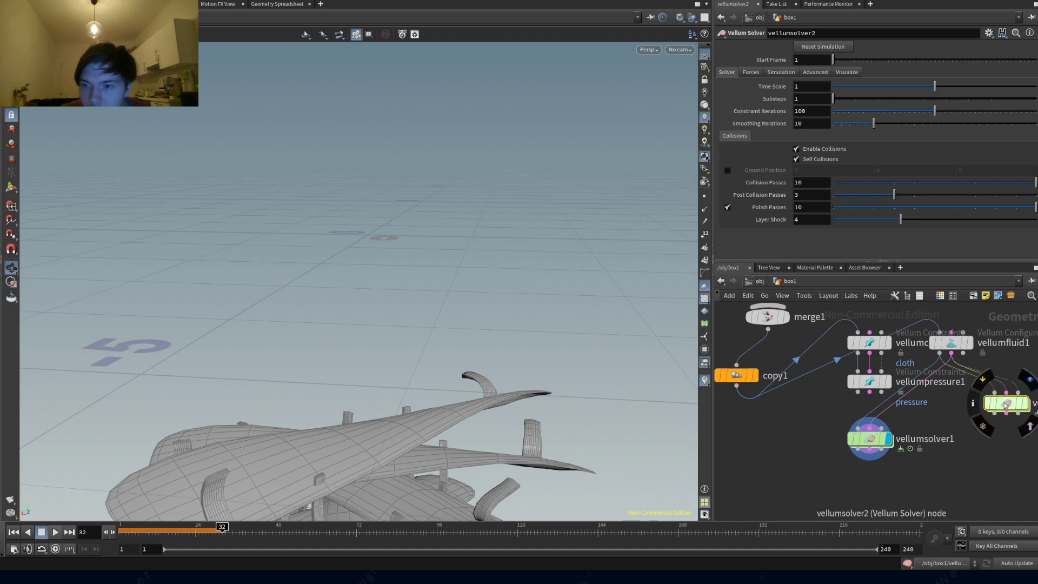
{"action": "left_click", "coordinate": [1030, 380]}
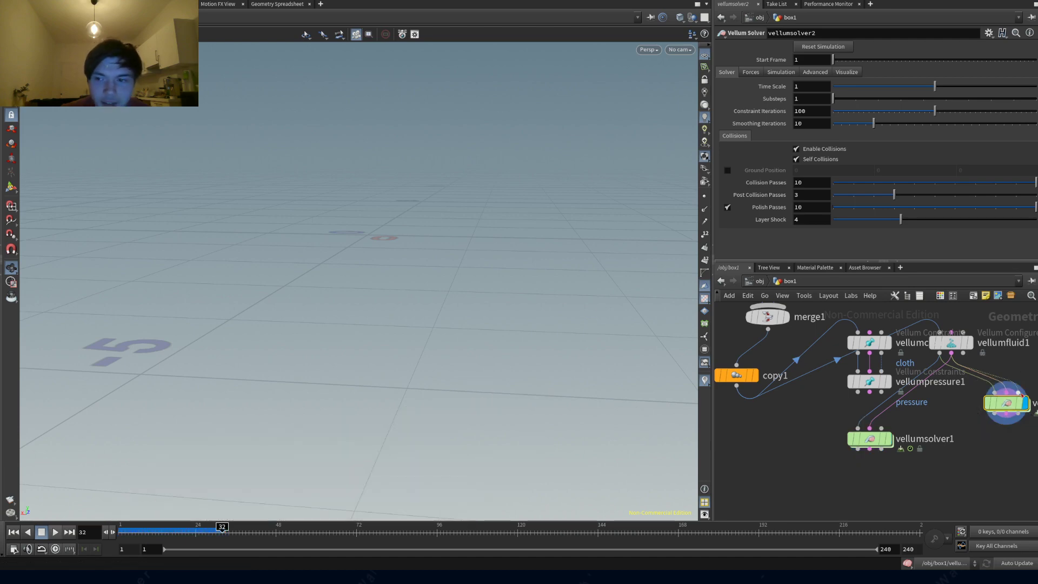
- Rewind to frame 2 and reconnect vellumsolver1's first two inputs from vellumfluid1 to vellumpressure1
{"action": "key", "text": "y"}
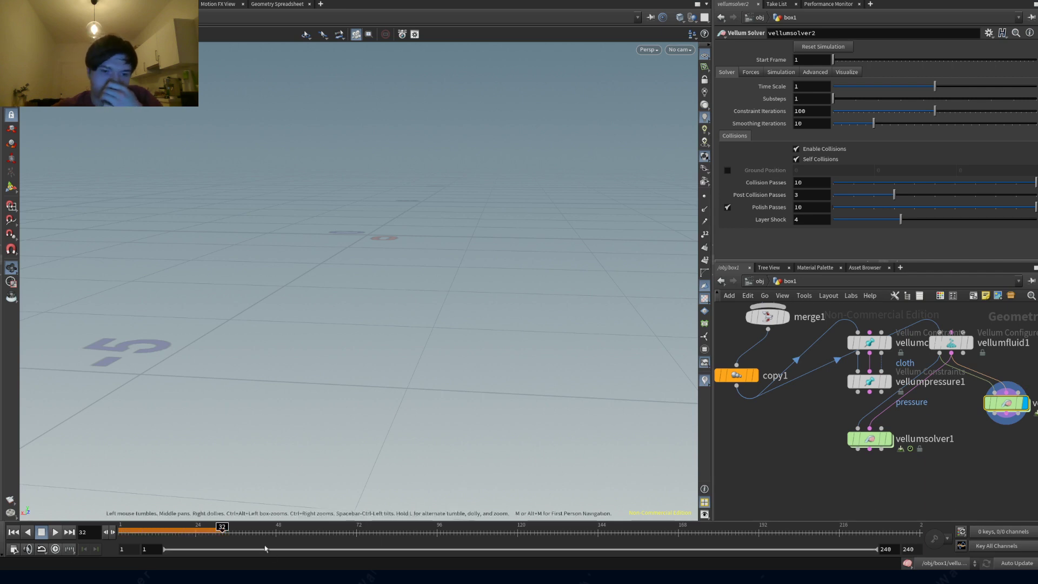
{"action": "left_click_drag", "start_coordinate": [202, 529], "coordinate": [124, 530]}
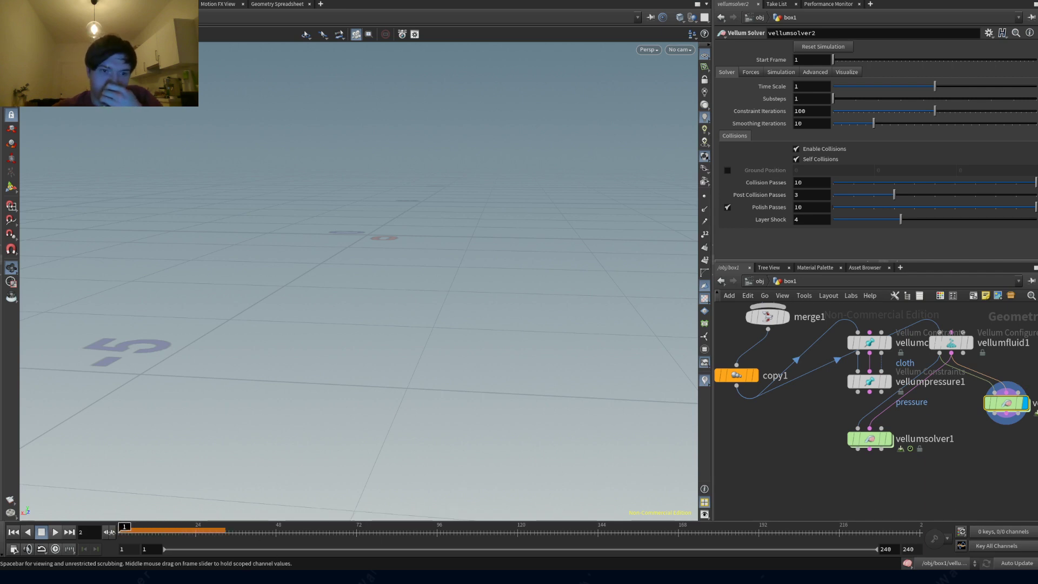
{"action": "left_click_drag", "start_coordinate": [870, 439], "coordinate": [841, 446]}
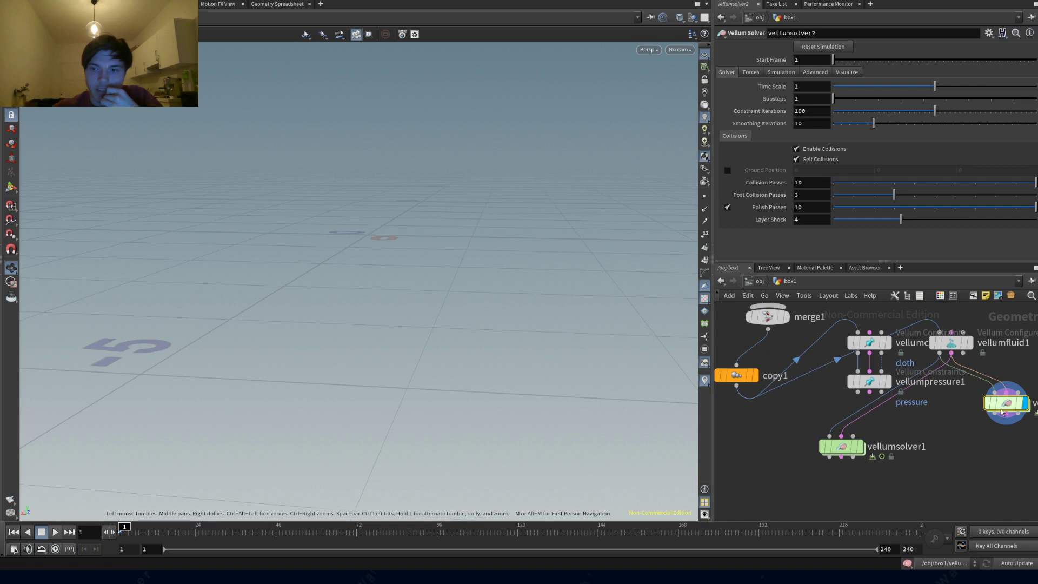
{"action": "left_click_drag", "start_coordinate": [1007, 402], "coordinate": [958, 434]}
{"action": "left_click", "coordinate": [857, 391]}
{"action": "left_click", "coordinate": [829, 436]}
{"action": "left_click", "coordinate": [869, 391]}
{"action": "left_click", "coordinate": [841, 436]}
- Check vellumsolver2's Advanced and Forces tabs, then play the simulation and stop at frame 151
{"action": "scroll", "coordinate": [378, 305], "scroll_direction": "down", "scroll_amount": 5}
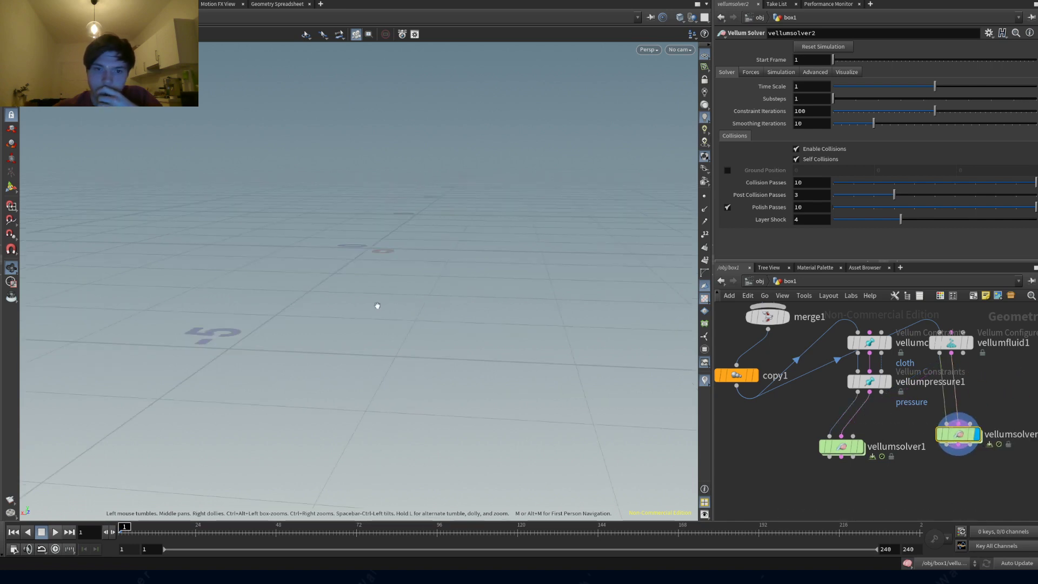
{"action": "mouse_move", "coordinate": [959, 439]}
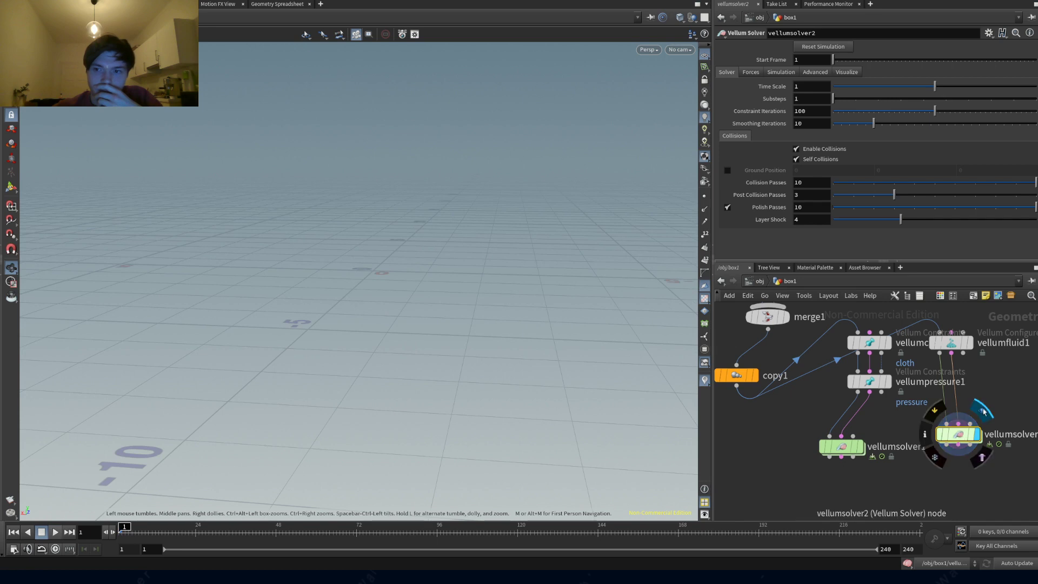
{"action": "left_click", "coordinate": [780, 72]}
{"action": "left_click", "coordinate": [814, 72]}
{"action": "left_click", "coordinate": [750, 72]}
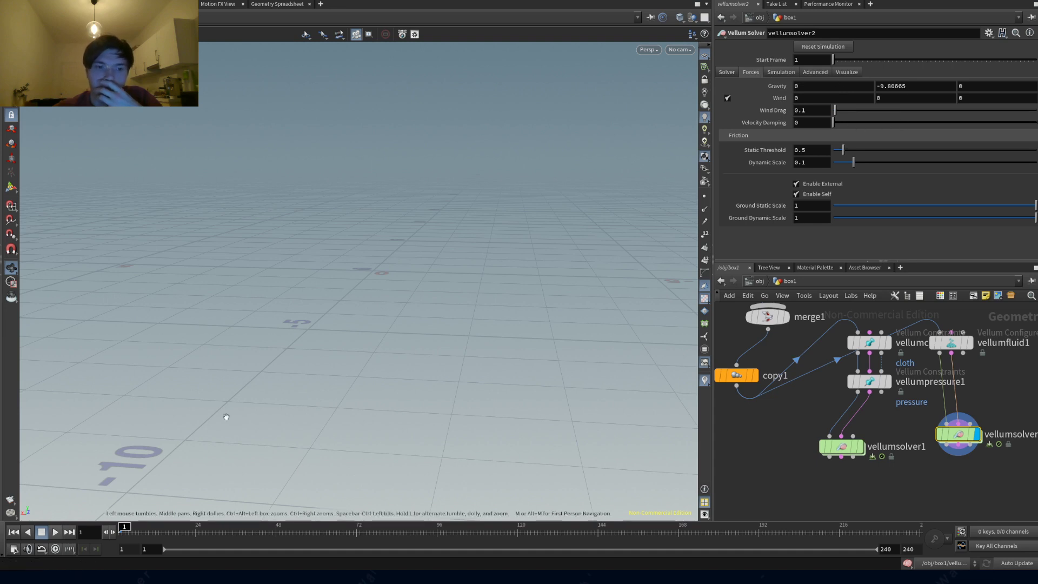
{"action": "left_click", "coordinate": [56, 532]}
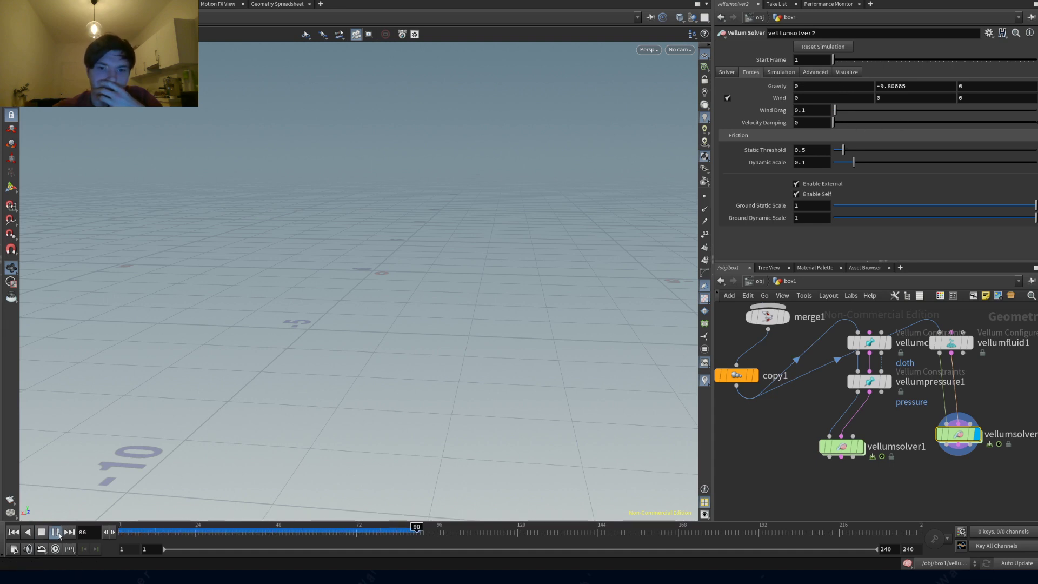
{"action": "left_click", "coordinate": [56, 532]}
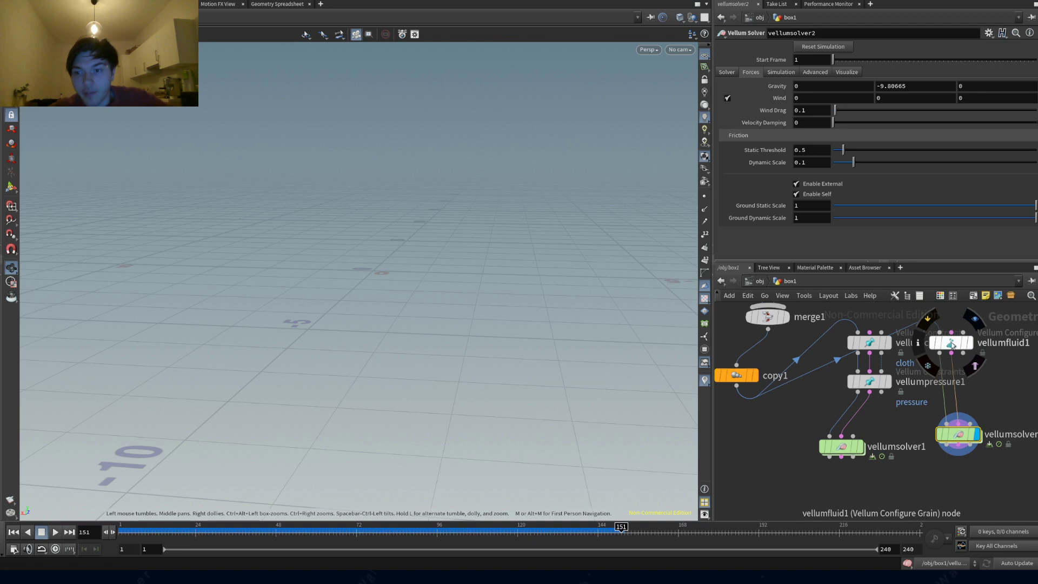
- Inspect vellumfluid1's grain settings and vellumsolver2's Solver, Advanced and Visualize tabs, then replay from frame 1
{"action": "left_click", "coordinate": [951, 344]}
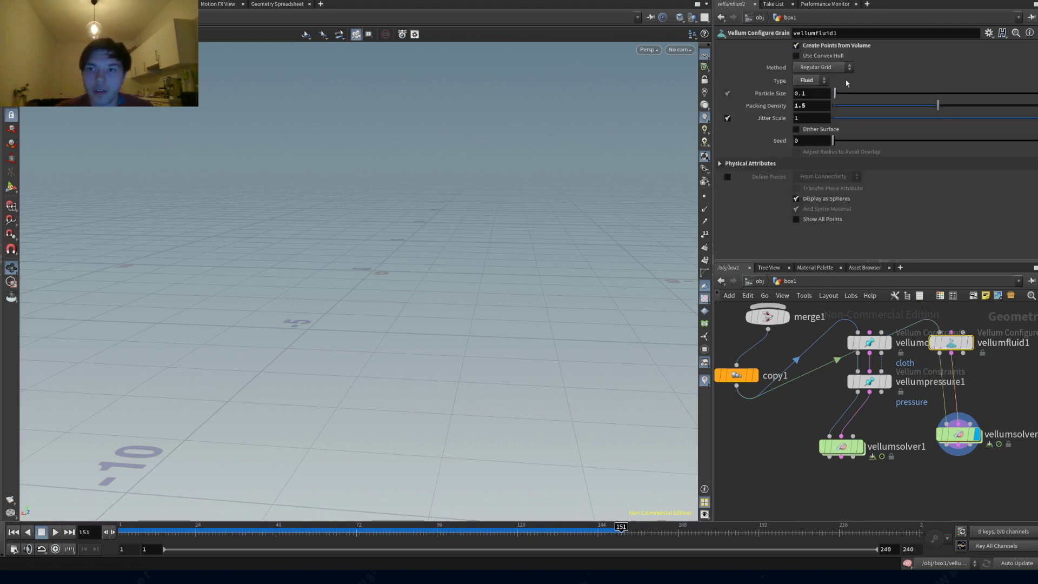
{"action": "left_click", "coordinate": [958, 435]}
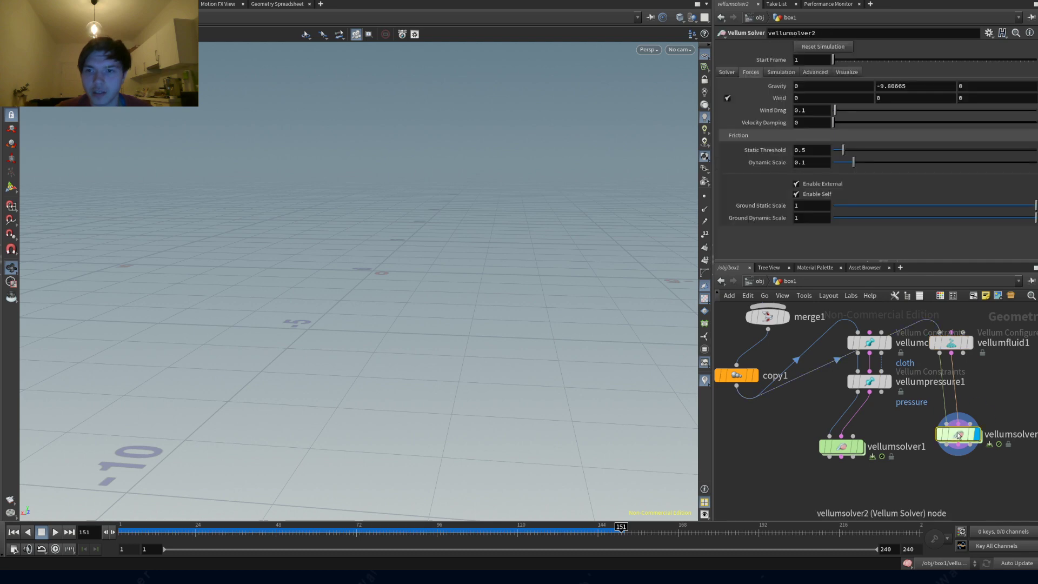
{"action": "mouse_move", "coordinate": [958, 435]}
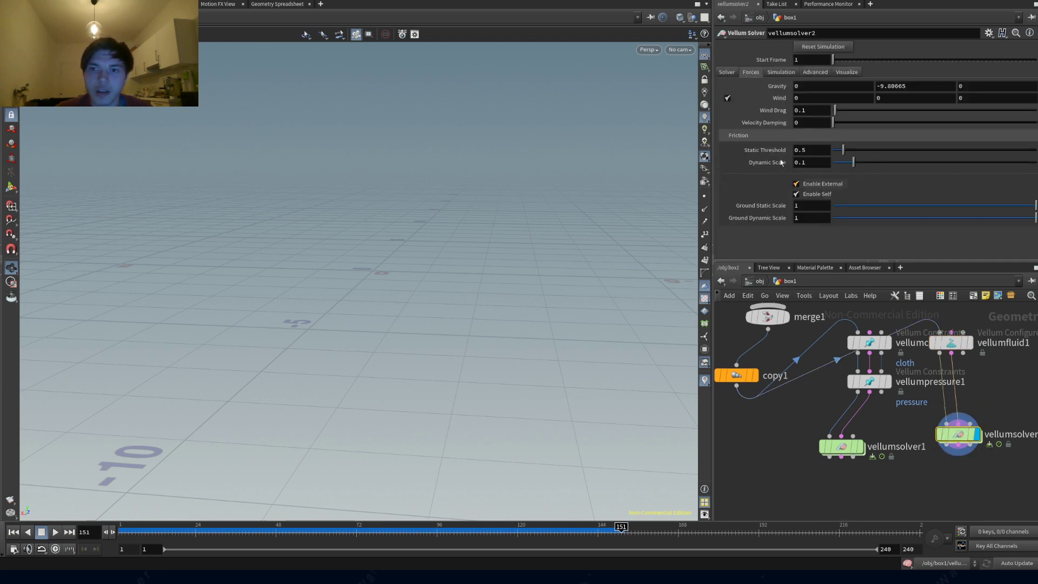
{"action": "left_click", "coordinate": [726, 72]}
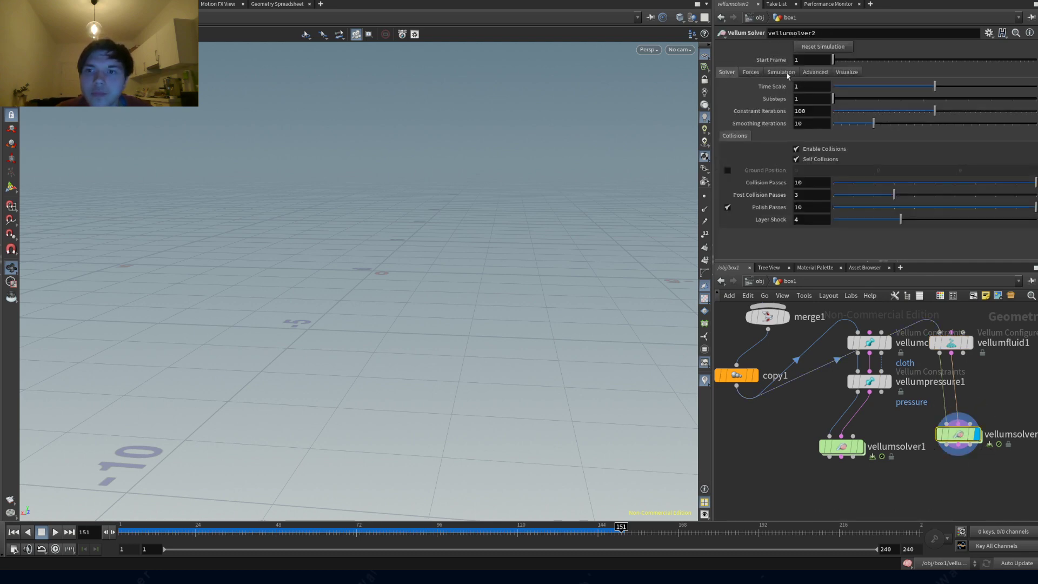
{"action": "left_click", "coordinate": [815, 71]}
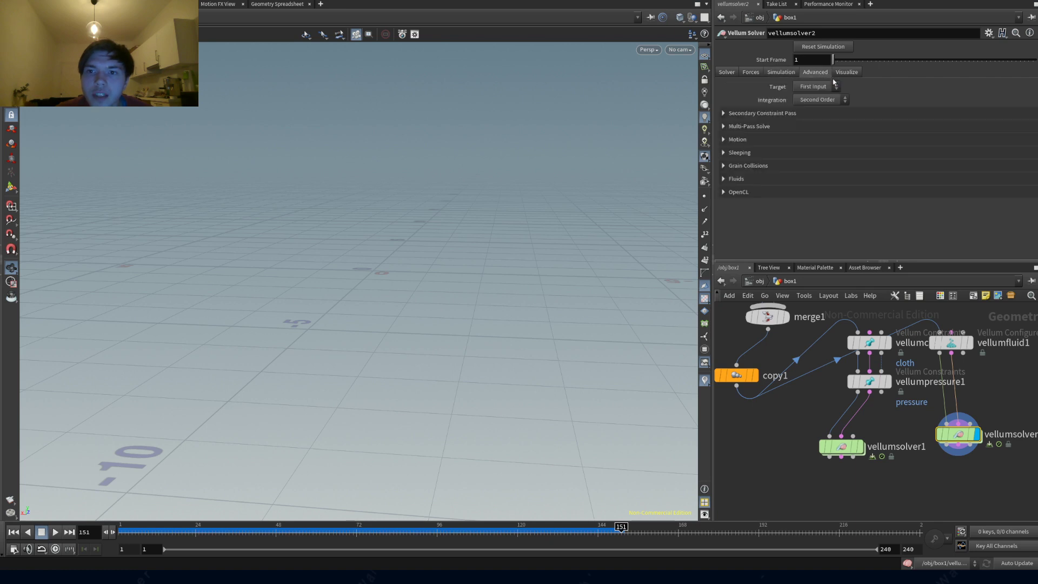
{"action": "left_click", "coordinate": [846, 73]}
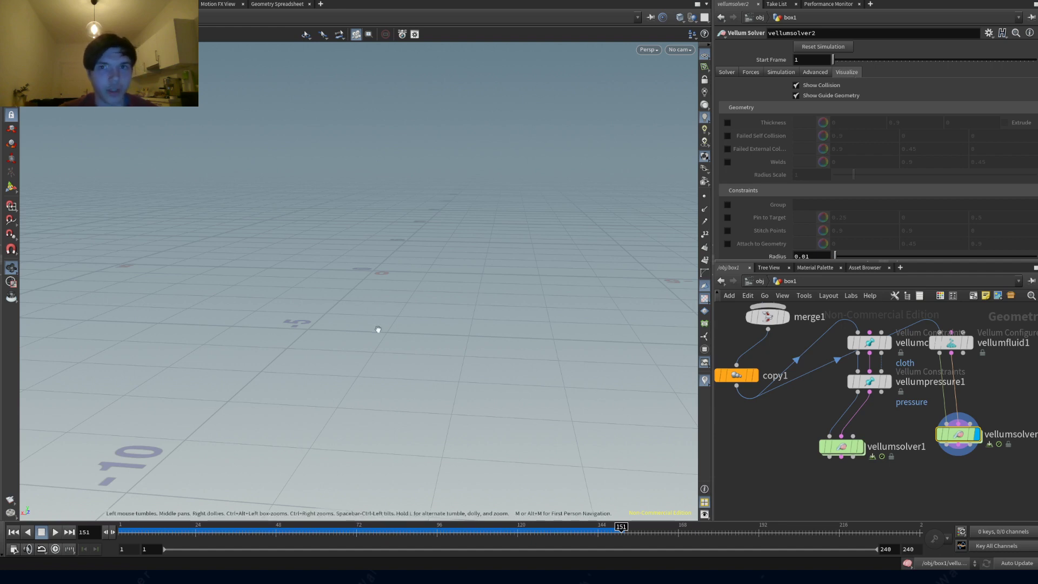
{"action": "key", "text": "ctrl+Left"}
{"action": "left_click", "coordinate": [55, 537]}
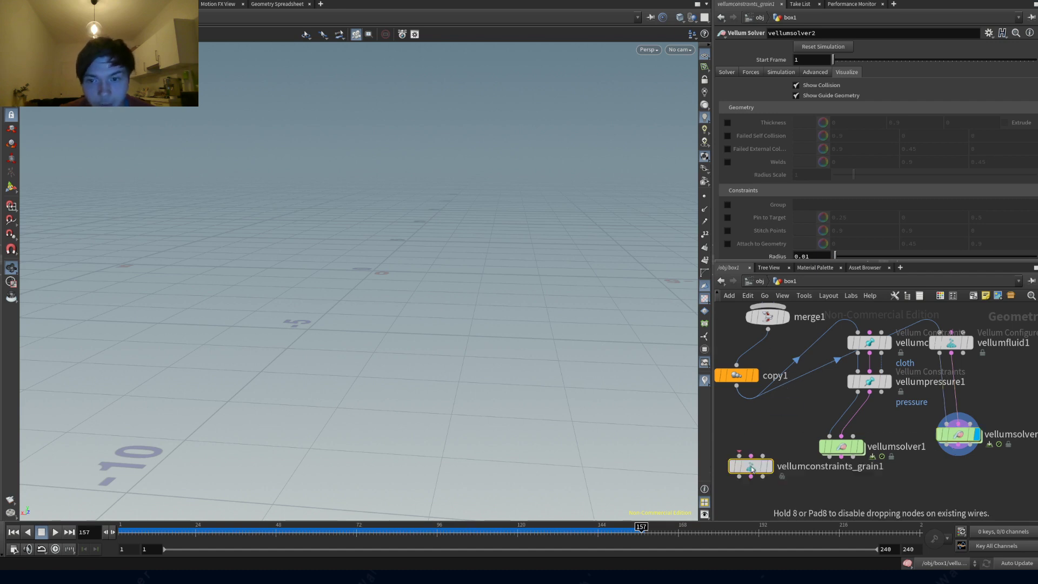
- Add a Vellum Configure Grain node fed by copy1 and wire both its outputs into a new vellumsolver3
{"action": "left_click", "coordinate": [751, 464]}
{"action": "left_click_drag", "start_coordinate": [736, 385], "coordinate": [751, 455]}
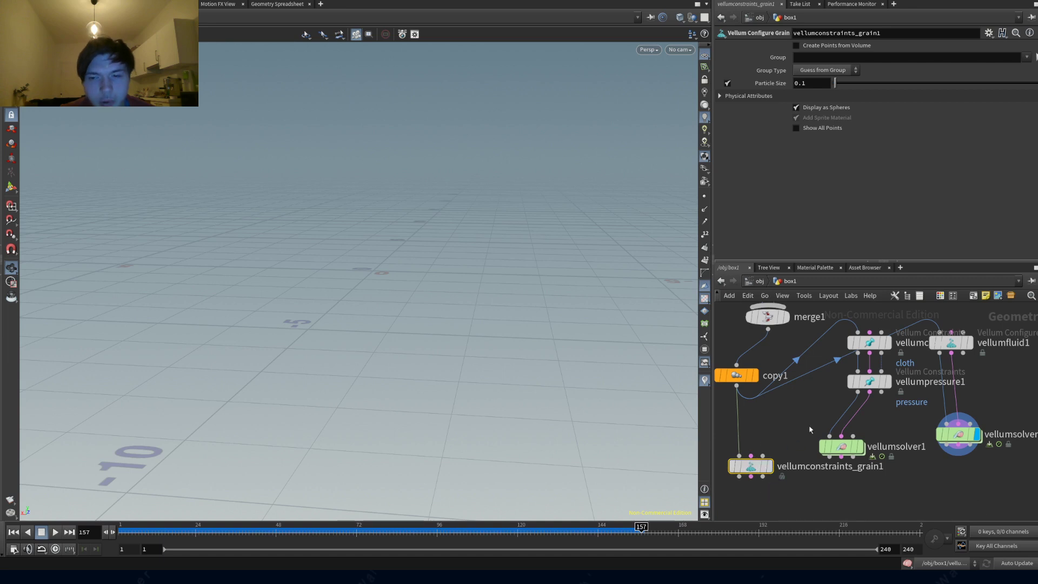
{"action": "middle_click_drag", "start_coordinate": [800, 505], "coordinate": [813, 470]}
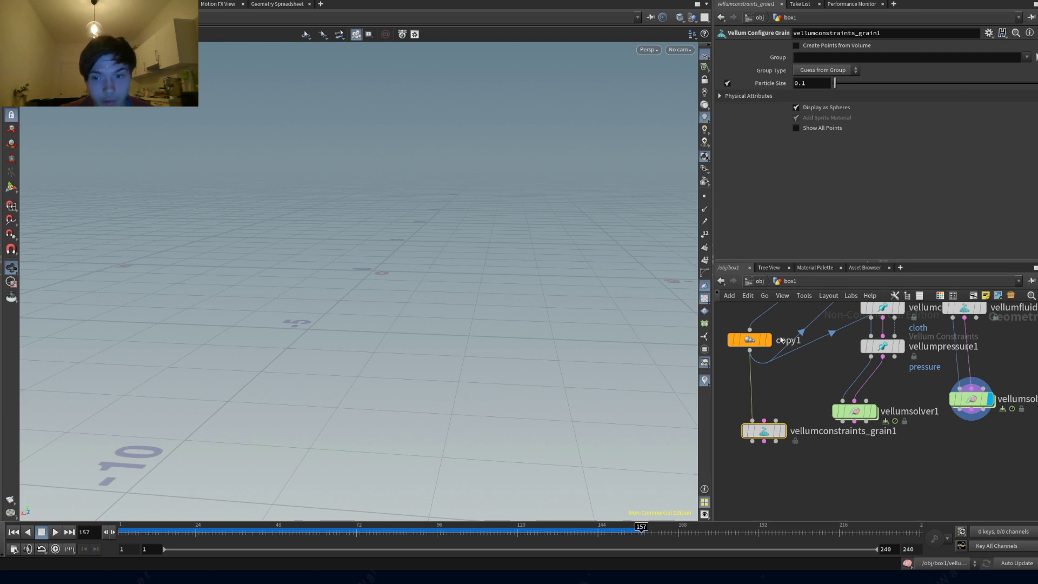
{"action": "key", "text": "ctrl+v"}
{"action": "left_click", "coordinate": [763, 476]}
{"action": "left_click_drag", "start_coordinate": [752, 441], "coordinate": [755, 469]}
{"action": "left_click", "coordinate": [764, 466]}
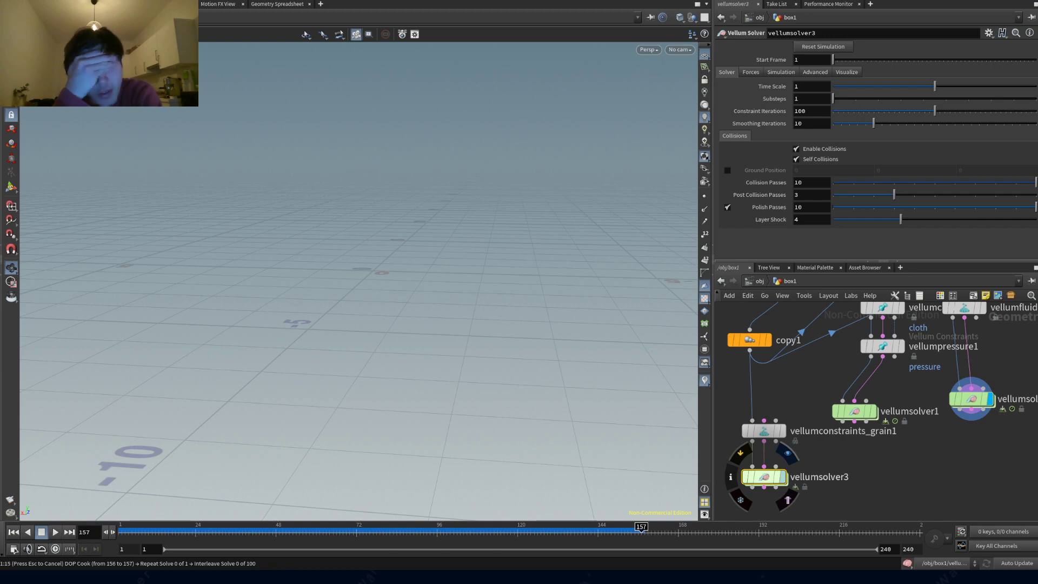
{"action": "left_click", "coordinate": [782, 476]}
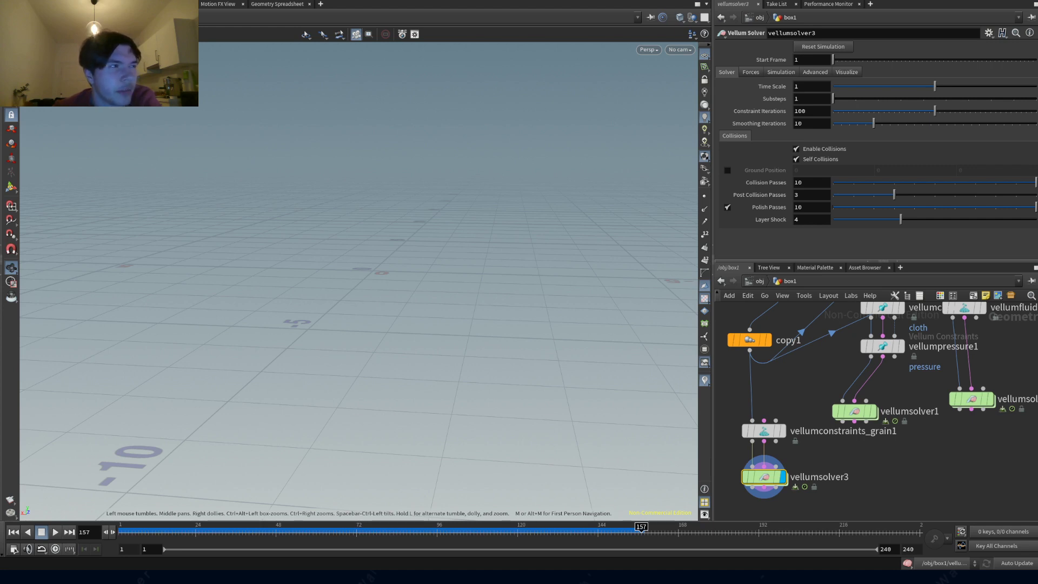
{"action": "left_click_drag", "start_coordinate": [641, 527], "coordinate": [116, 502]}
{"action": "left_click", "coordinate": [56, 532]}
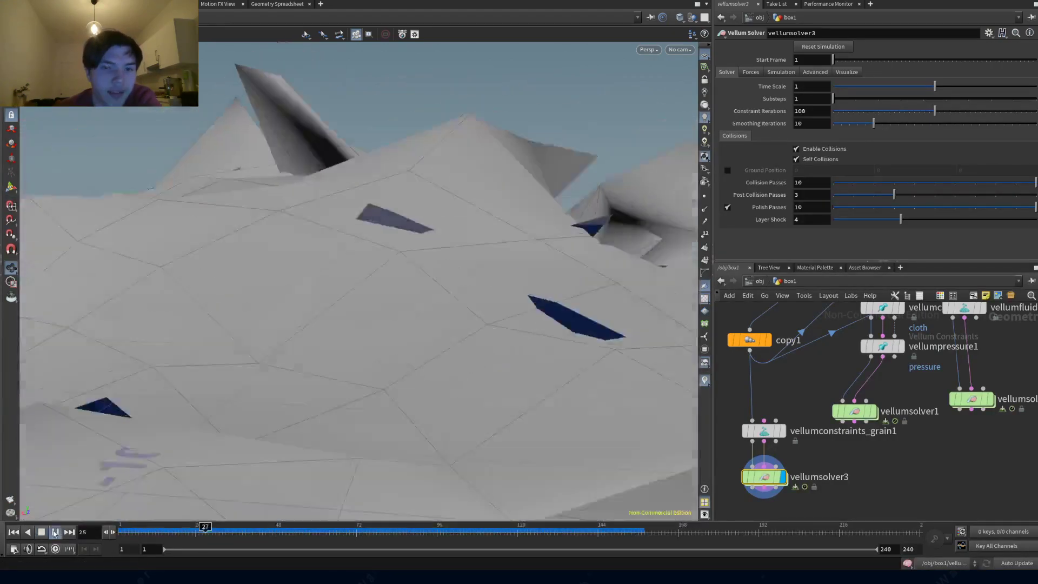
{"action": "scroll", "coordinate": [404, 133], "scroll_direction": "down", "scroll_amount": 5}
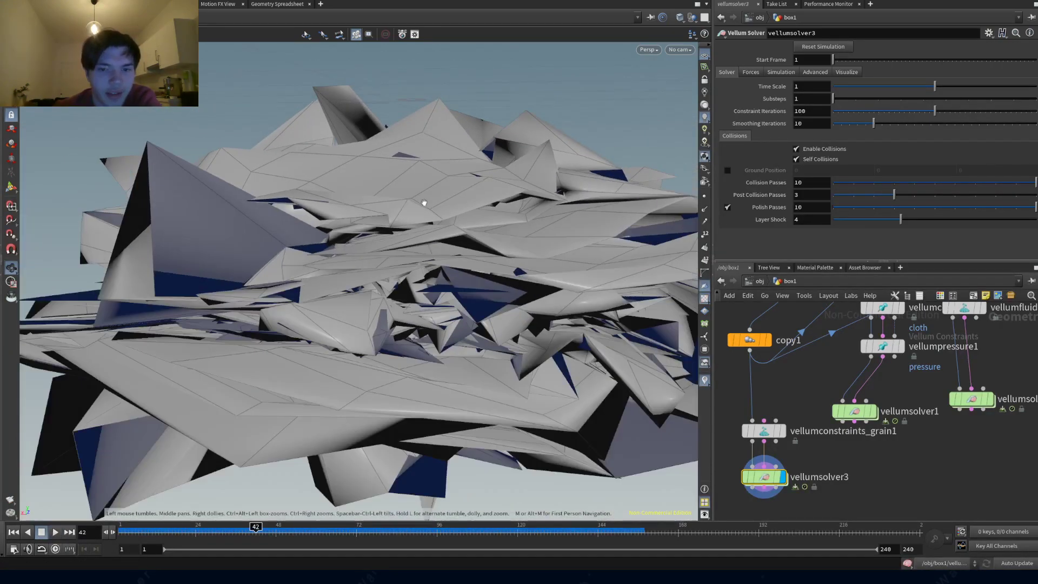
{"action": "left_click_drag", "start_coordinate": [424, 204], "coordinate": [352, 238]}
{"action": "mouse_move", "coordinate": [248, 532]}
{"action": "left_mouse_down"}
{"action": "mouse_move", "coordinate": [285, 530]}
{"action": "mouse_move", "coordinate": [124, 526]}
{"action": "left_mouse_up"}
{"action": "scroll", "coordinate": [428, 88], "scroll_direction": "up", "scroll_amount": 5}
{"action": "left_click_drag", "start_coordinate": [429, 87], "coordinate": [381, 307]}
{"action": "left_click", "coordinate": [768, 433]}
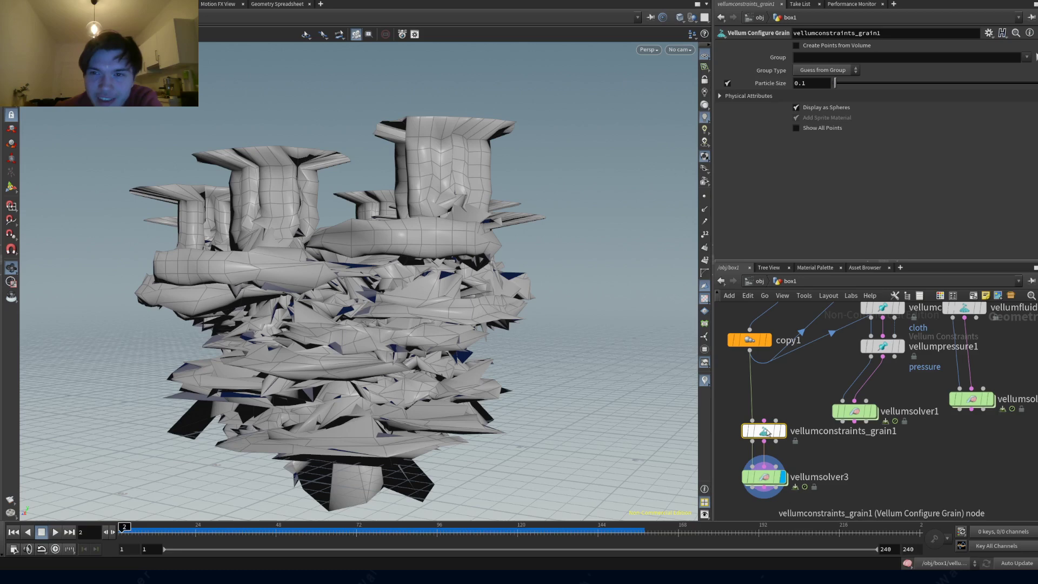
{"action": "left_click", "coordinate": [990, 399]}
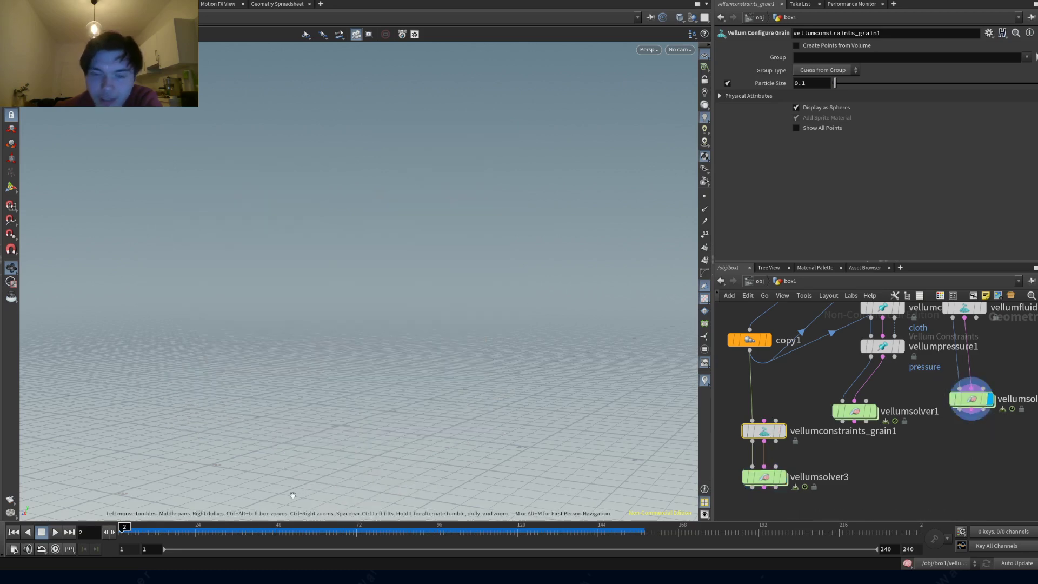
- Play the sim from frame 48, then add a displayed convertvdb1 under vellumsolver2 set to Polygons
{"action": "left_click_drag", "start_coordinate": [265, 528], "coordinate": [276, 528]}
{"action": "left_click", "coordinate": [56, 532]}
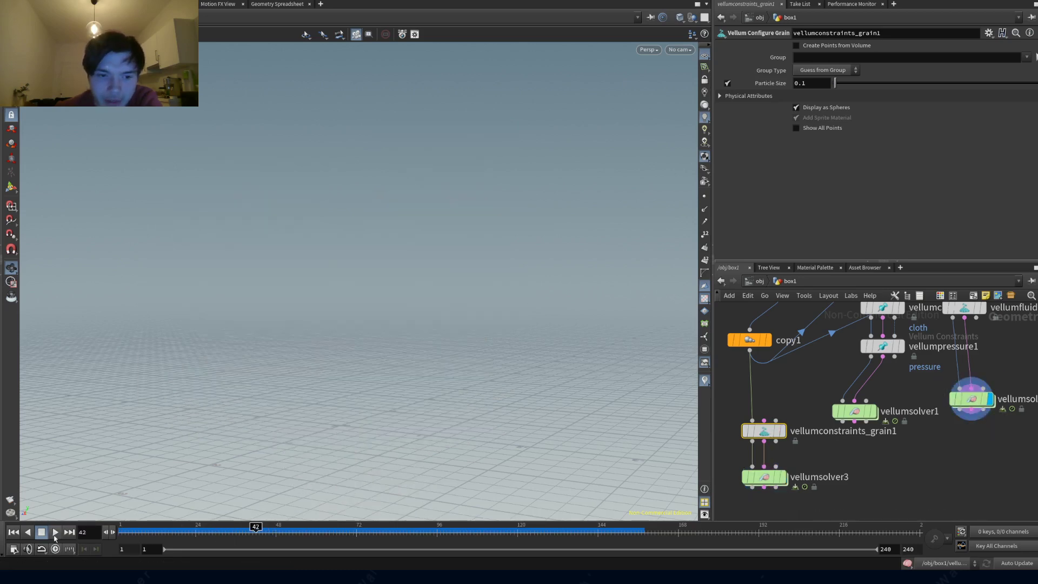
{"action": "left_click", "coordinate": [971, 449]}
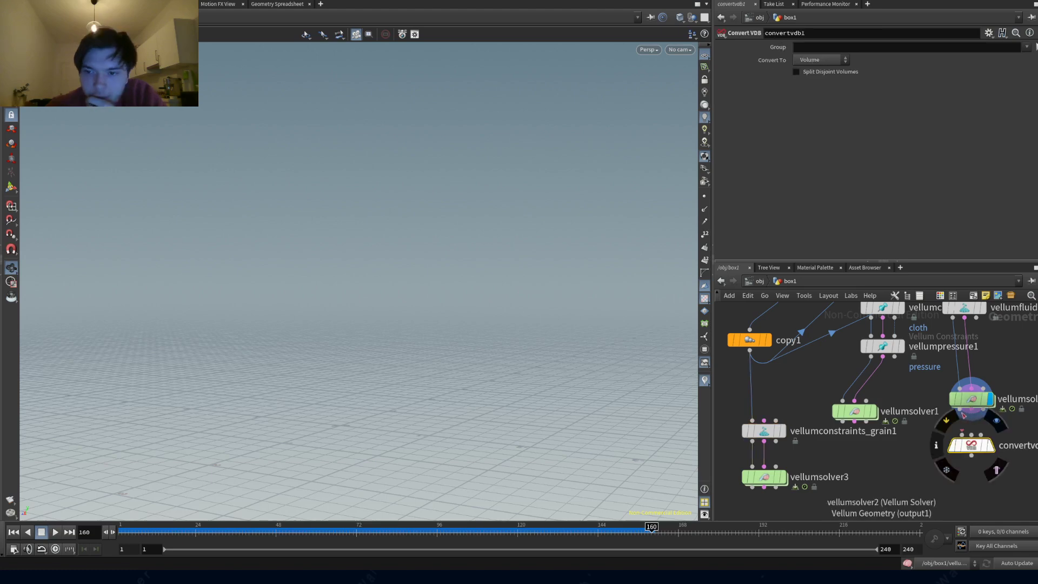
{"action": "left_click", "coordinate": [1000, 426]}
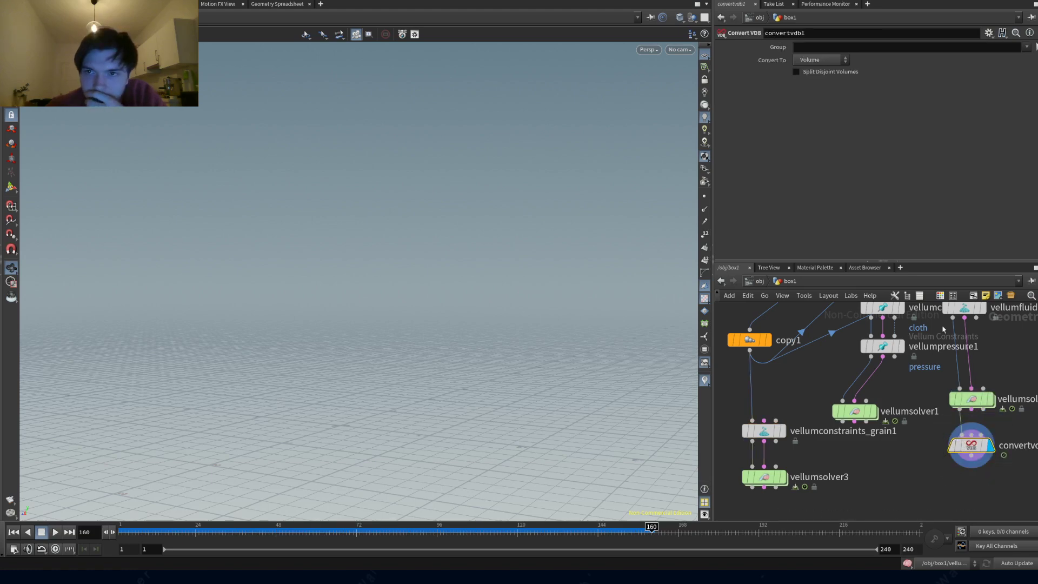
{"action": "left_click", "coordinate": [830, 89]}
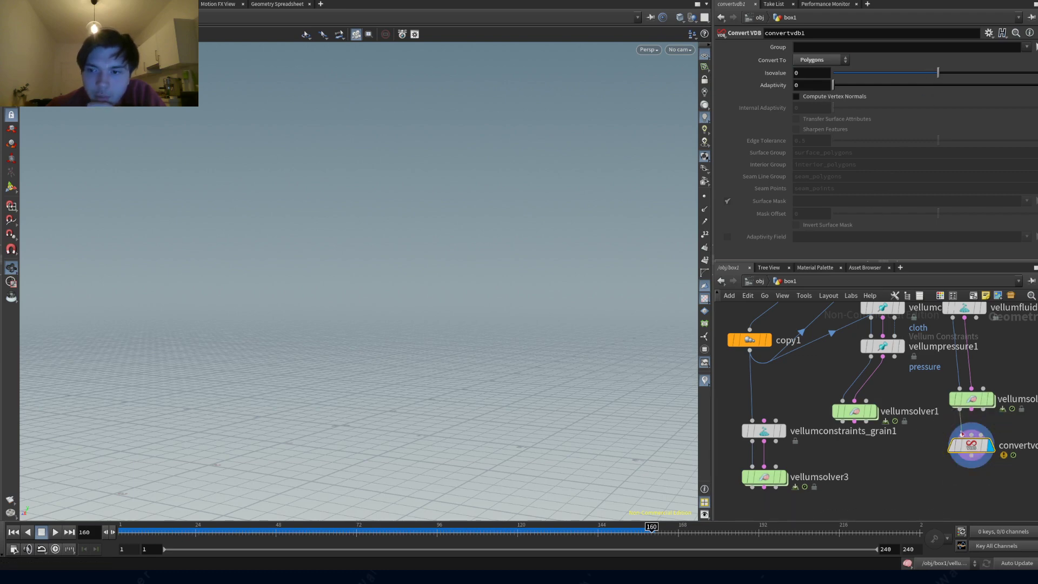
- Nudge convertvdb1 slightly lower and pan to bring the lower nodes into view
{"action": "left_click_drag", "start_coordinate": [971, 445], "coordinate": [965, 462]}
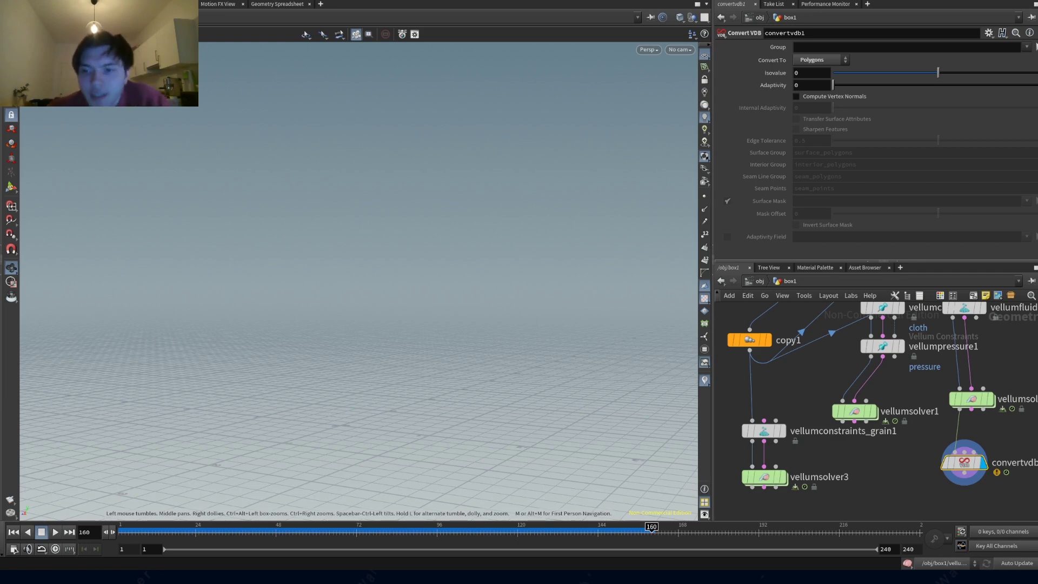
{"action": "mouse_move", "coordinate": [971, 400]}
{"action": "middle_click_drag", "start_coordinate": [971, 399], "coordinate": [889, 427]}
{"action": "mouse_move", "coordinate": [882, 492]}
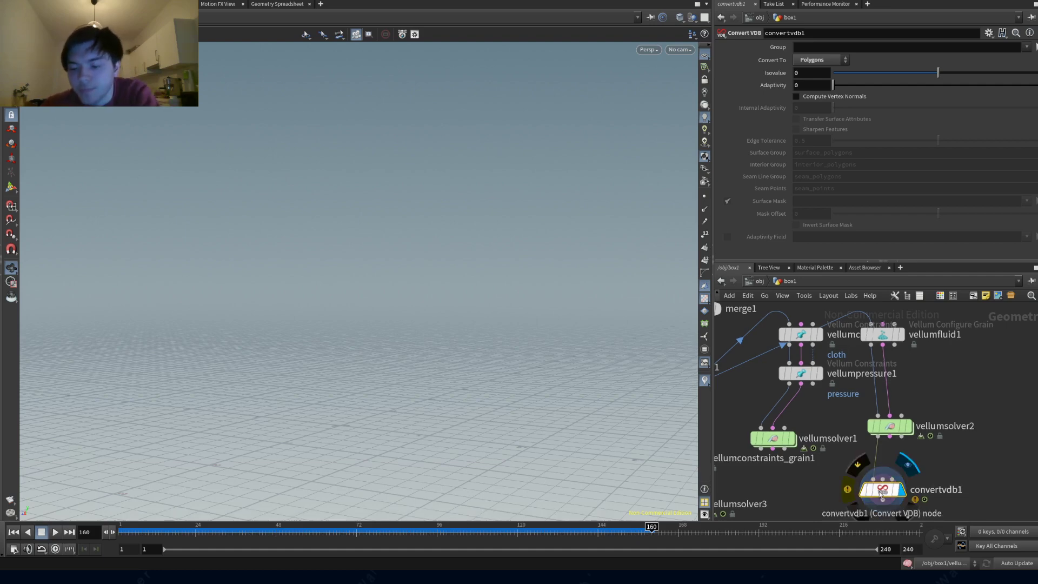
- Replace the Convert VDB with a displayed VDB from Particle Fluid node and scrub to frame 70
{"action": "key", "text": "Delete"}
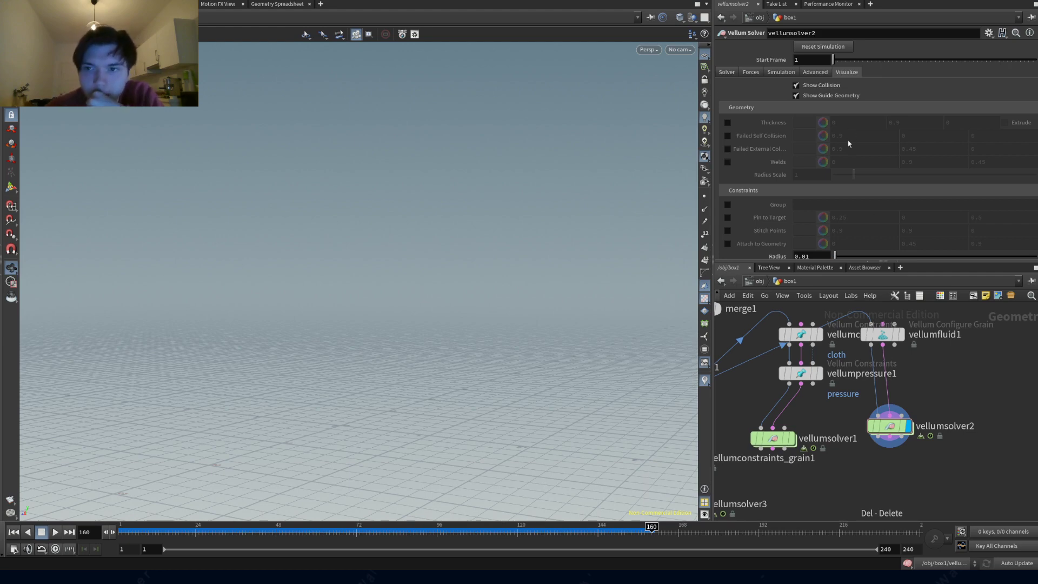
{"action": "left_click", "coordinate": [890, 465]}
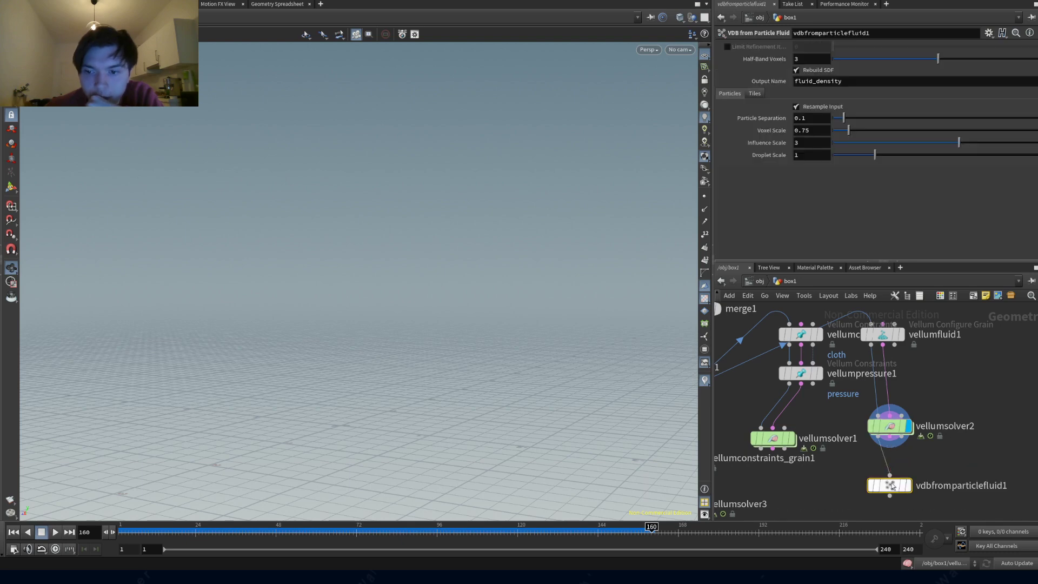
{"action": "left_click", "coordinate": [908, 485]}
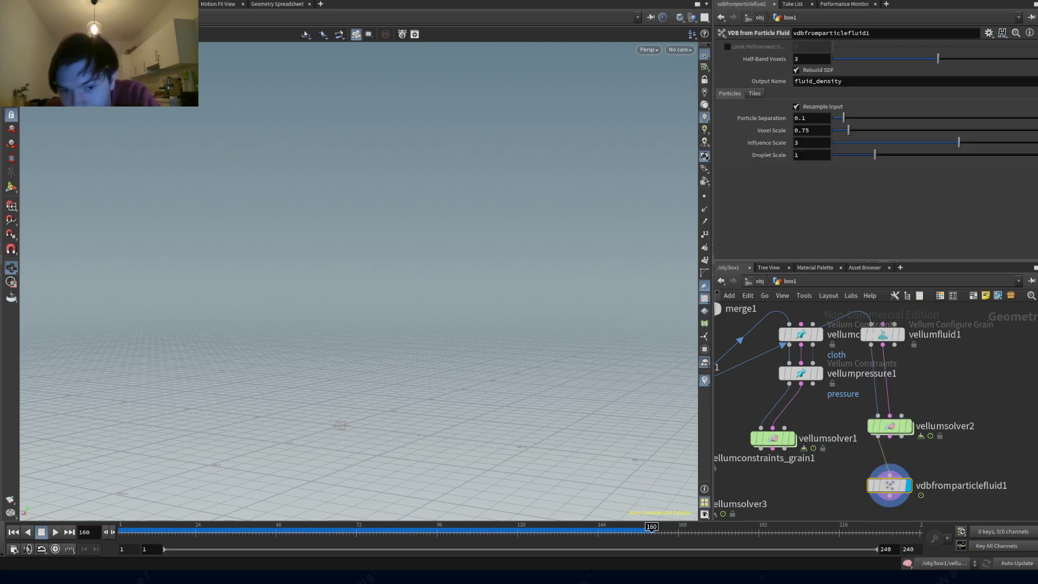
{"action": "left_click_drag", "start_coordinate": [651, 527], "coordinate": [346, 525]}
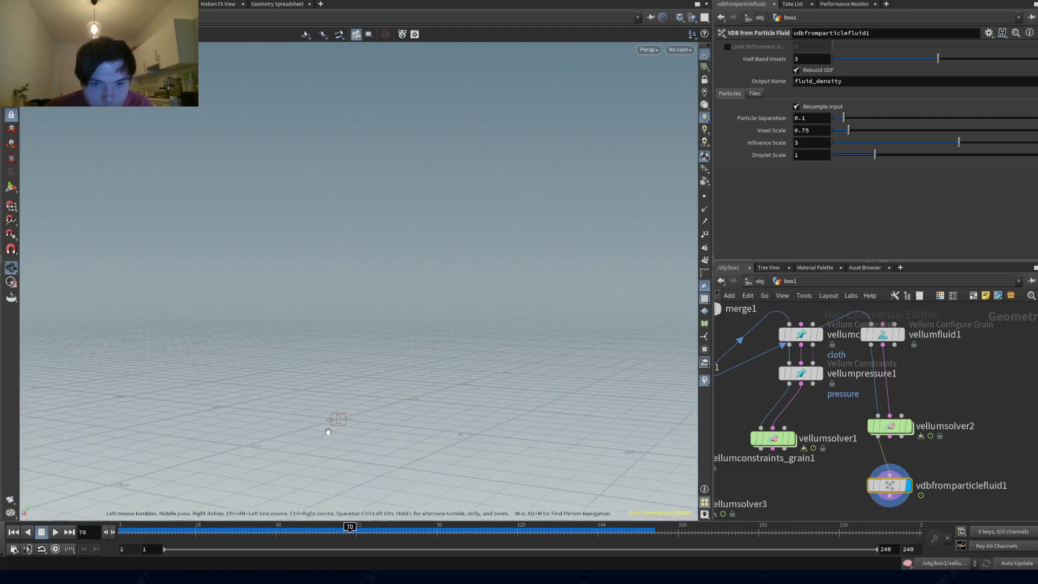
- Try vellumsolver2's thickness, failed self-collision and group visualizations, leaving them all off
{"action": "left_click", "coordinate": [891, 427]}
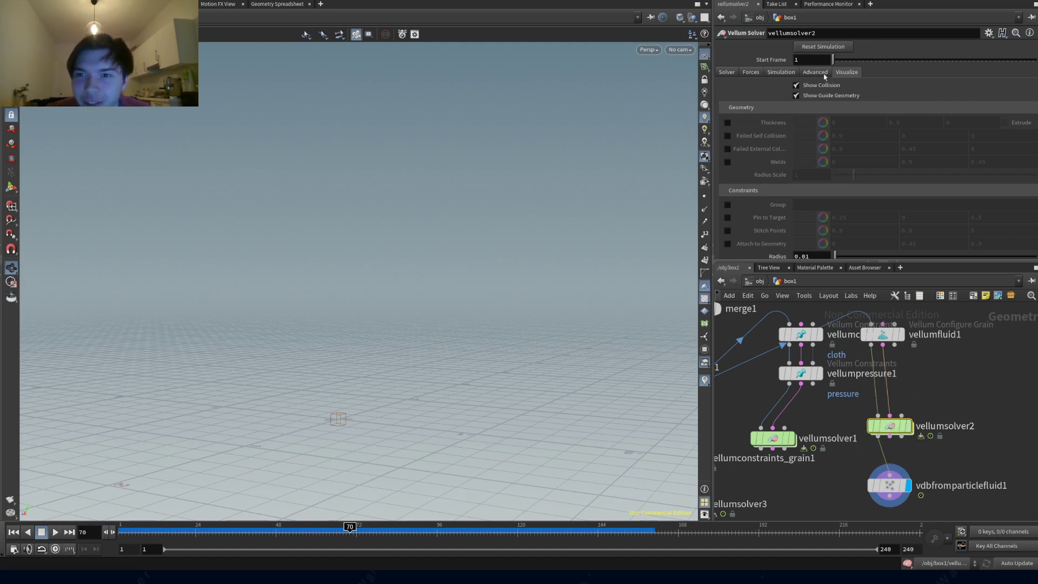
{"action": "left_click", "coordinate": [728, 123]}
{"action": "left_click", "coordinate": [728, 123]}
{"action": "left_click", "coordinate": [728, 135]}
{"action": "left_click", "coordinate": [727, 135]}
{"action": "left_click", "coordinate": [728, 204]}
{"action": "left_click", "coordinate": [727, 204]}
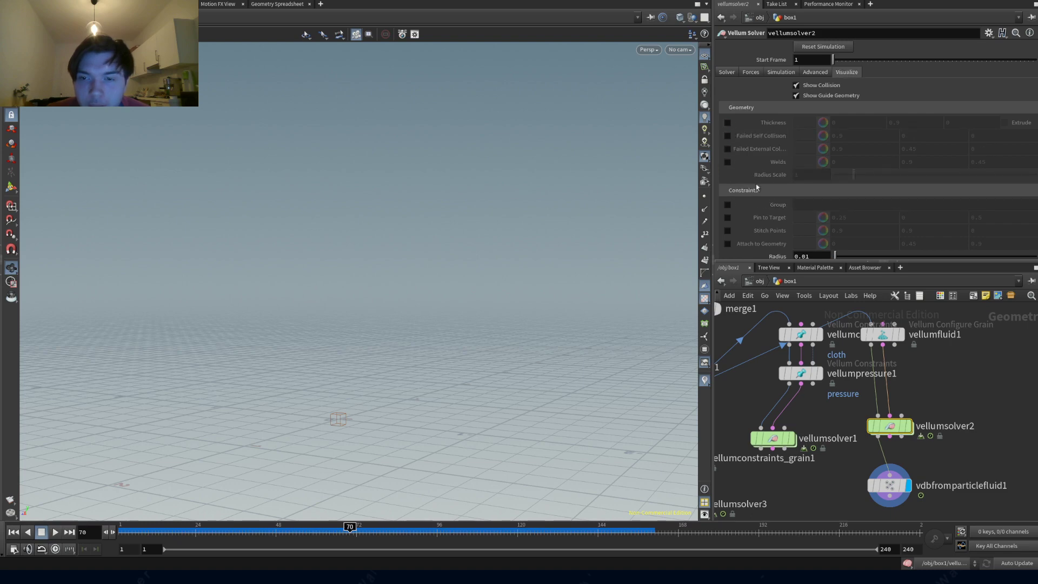
{"action": "scroll", "coordinate": [756, 183], "scroll_direction": "down", "scroll_amount": 3}
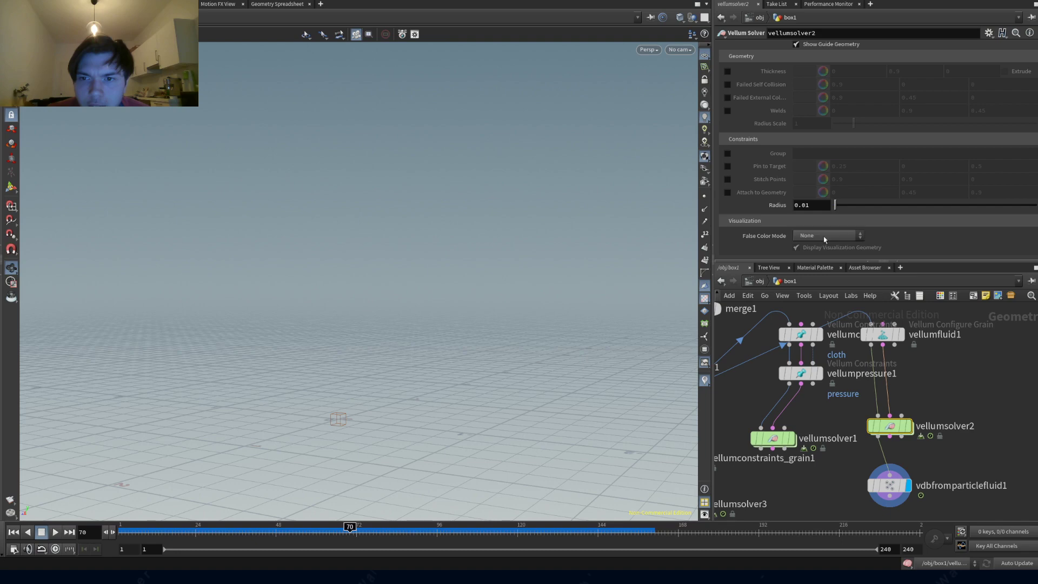
{"action": "scroll", "coordinate": [767, 205], "scroll_direction": "up", "scroll_amount": 3}
- Browse vellumsolver2's Forces, Solver, Advanced and Visualize tabs, ending on the Simulation tab
{"action": "left_click", "coordinate": [770, 72]}
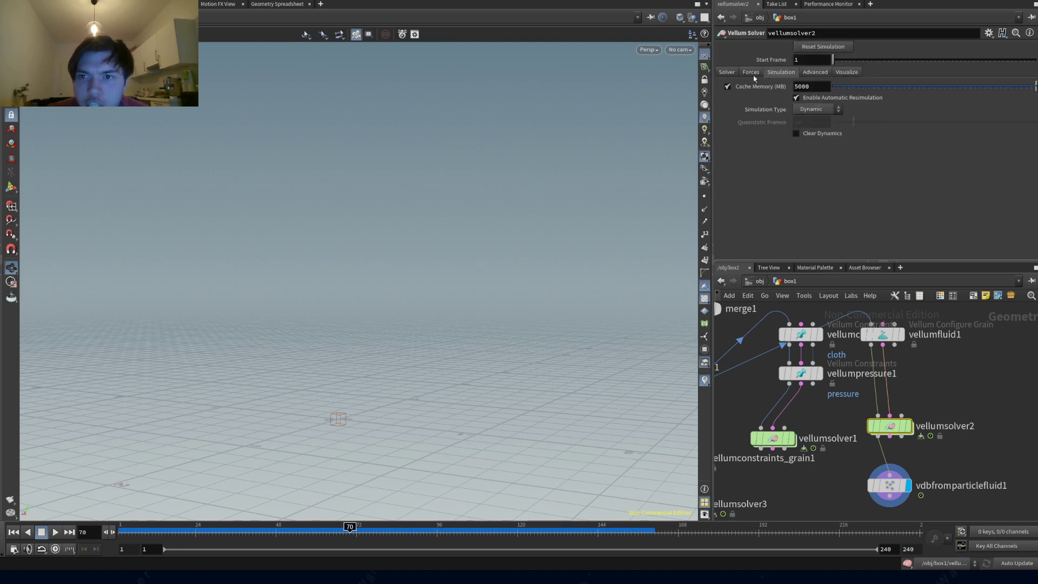
{"action": "left_click", "coordinate": [752, 73]}
{"action": "left_click", "coordinate": [728, 74]}
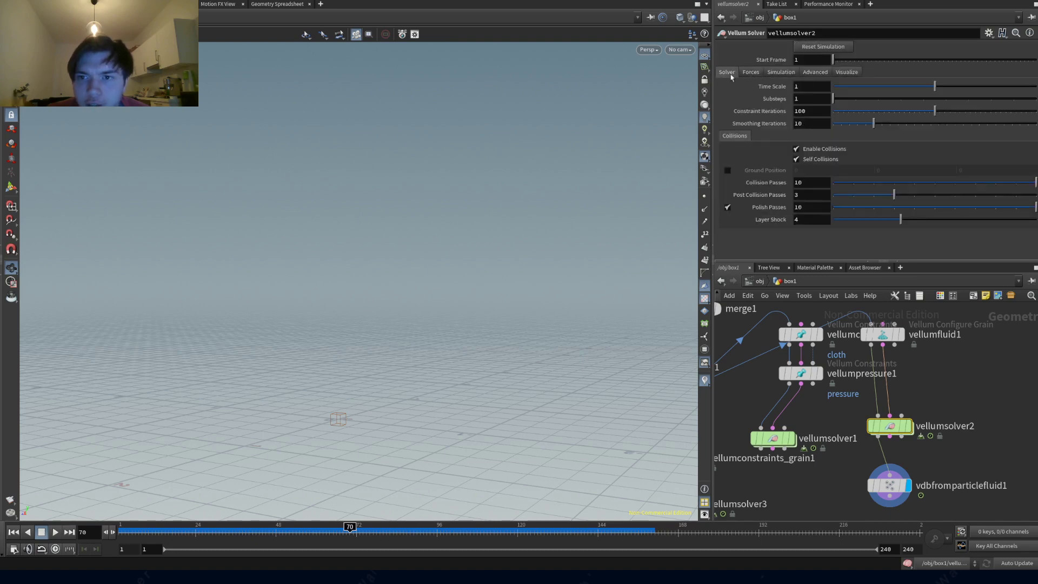
{"action": "left_click", "coordinate": [814, 72]}
{"action": "left_click", "coordinate": [846, 73]}
{"action": "left_click", "coordinate": [814, 73]}
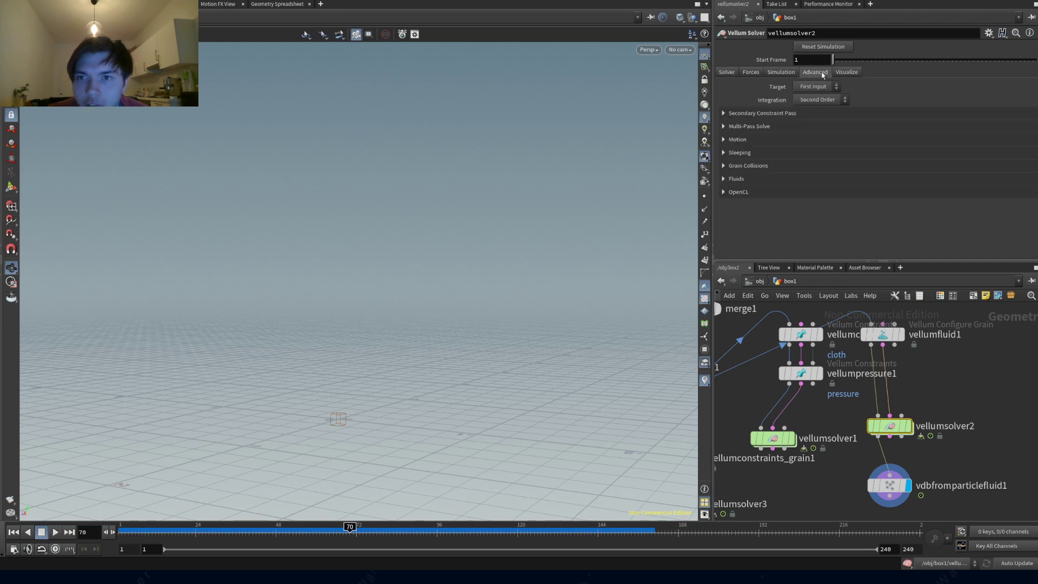
{"action": "left_click", "coordinate": [781, 73]}
{"action": "scroll", "coordinate": [842, 424], "scroll_direction": "down", "scroll_amount": 5}
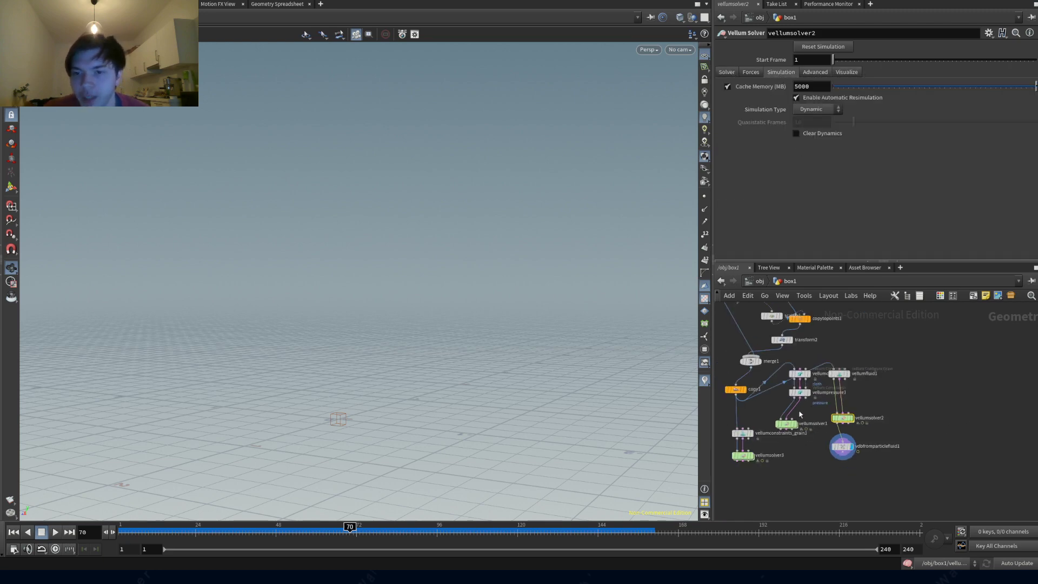
- Display copy1's slab-and-pillar tower and orbit to view it from above
{"action": "scroll", "coordinate": [777, 385], "scroll_direction": "up", "scroll_amount": 4}
{"action": "left_click", "coordinate": [798, 410]}
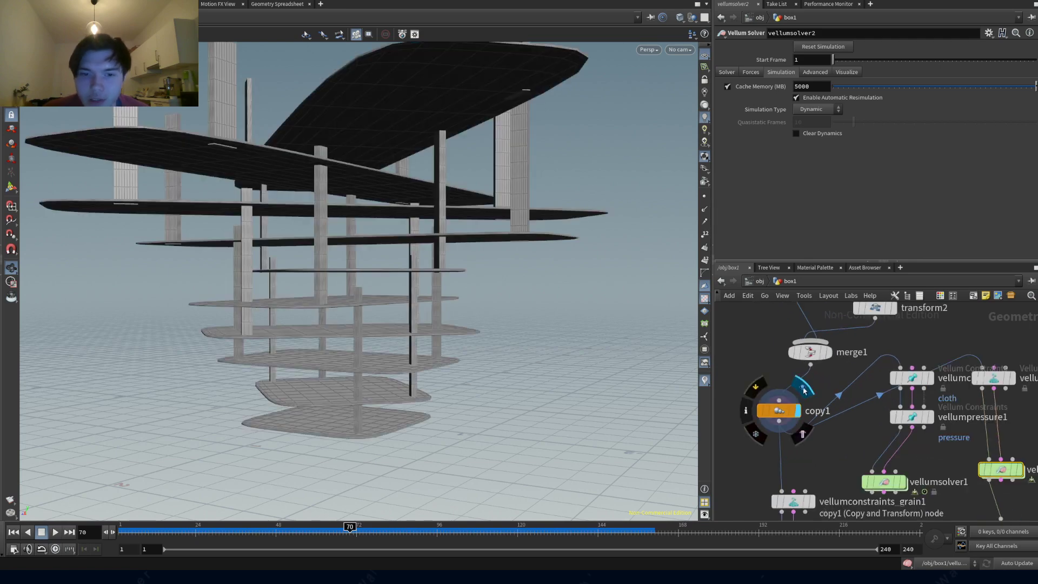
{"action": "left_click_drag", "start_coordinate": [414, 304], "coordinate": [381, 394]}
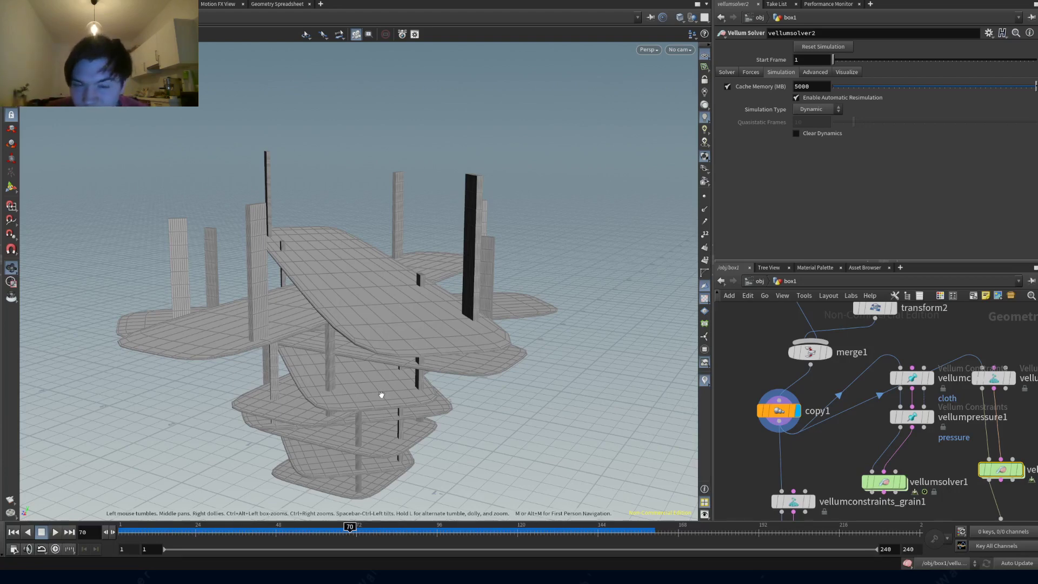
{"action": "middle_click_drag", "start_coordinate": [860, 500], "coordinate": [845, 473]}
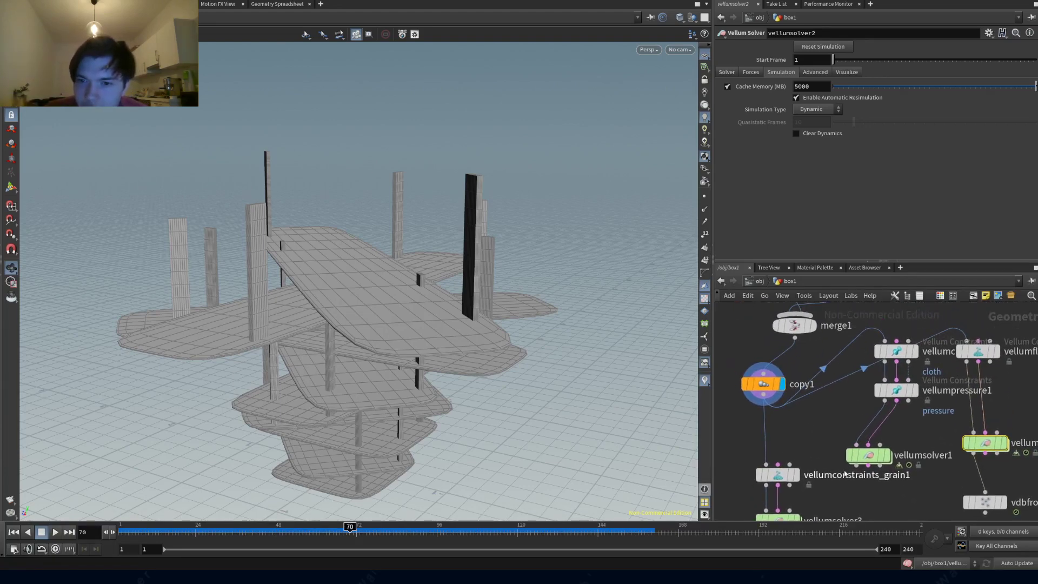
- Add a bound1 node fed by copy1 and display its box around the tower
{"action": "key", "text": "Tab"}
{"action": "type", "text": "bound"}
{"action": "key", "text": "Return"}
{"action": "left_click", "coordinate": [802, 424]}
{"action": "left_click_drag", "start_coordinate": [768, 394], "coordinate": [802, 417]}
{"action": "left_click", "coordinate": [821, 424]}
{"action": "left_click_drag", "start_coordinate": [570, 354], "coordinate": [381, 334]}
- Rearrange vellumcloth1, vellumpressure1 and vellumsolver1 lower in the network
{"action": "mouse_move", "coordinate": [896, 400]}
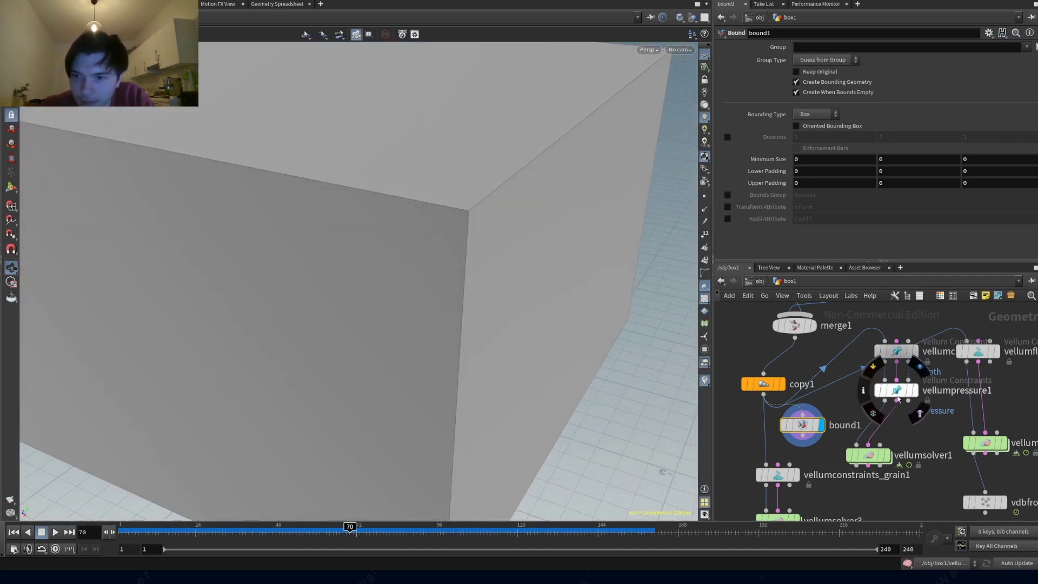
{"action": "left_click_drag", "start_coordinate": [896, 400], "coordinate": [896, 419]}
{"action": "left_click_drag", "start_coordinate": [868, 456], "coordinate": [875, 490]}
{"action": "left_click_drag", "start_coordinate": [895, 410], "coordinate": [894, 444]}
{"action": "left_click_drag", "start_coordinate": [894, 352], "coordinate": [890, 389]}
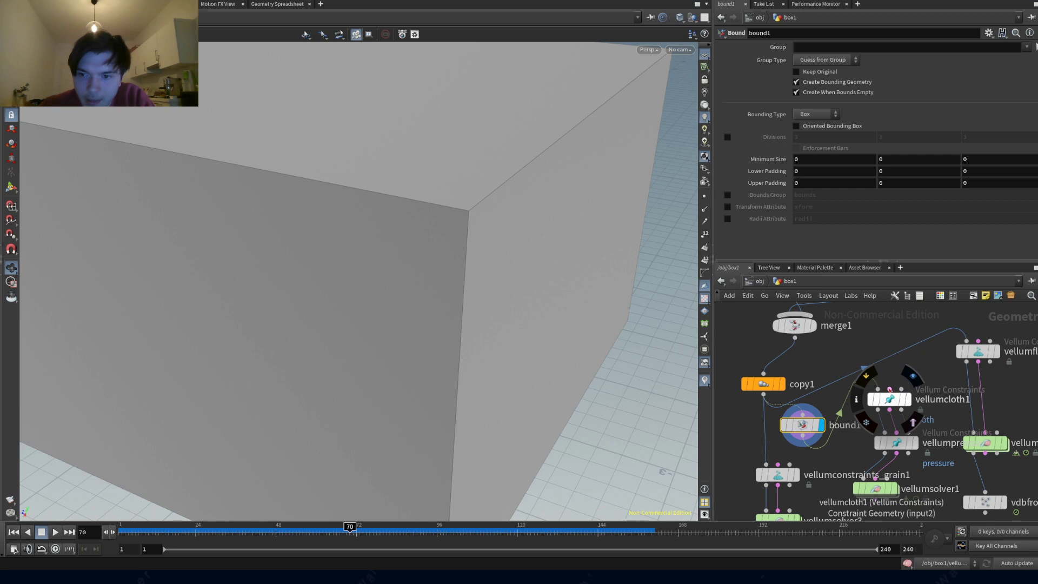
- Inspect the cloth, pressure and vellumsolver1 settings, ending on the solver's Forces tab
{"action": "left_click", "coordinate": [891, 400]}
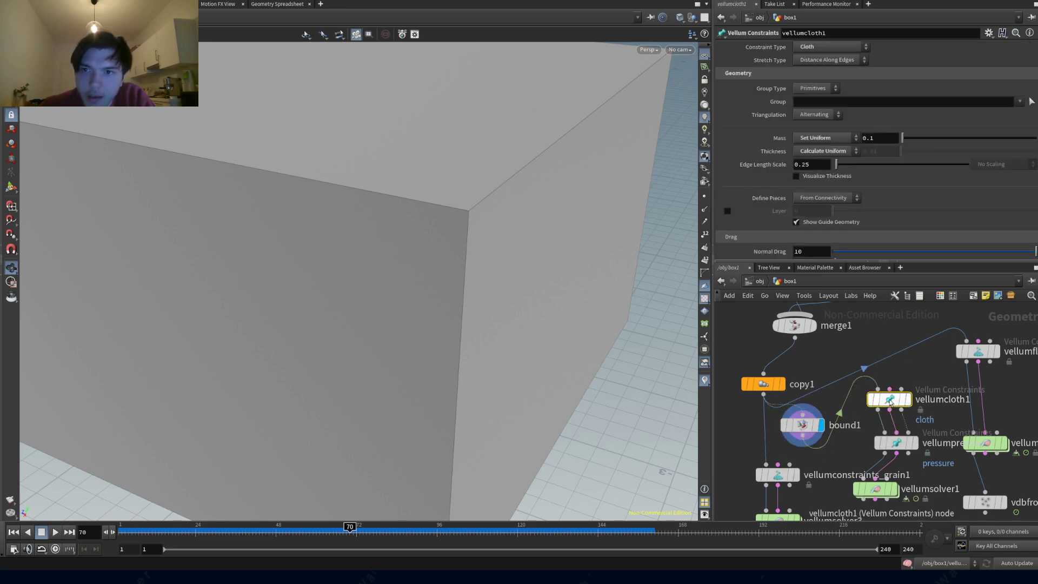
{"action": "left_click", "coordinate": [897, 444]}
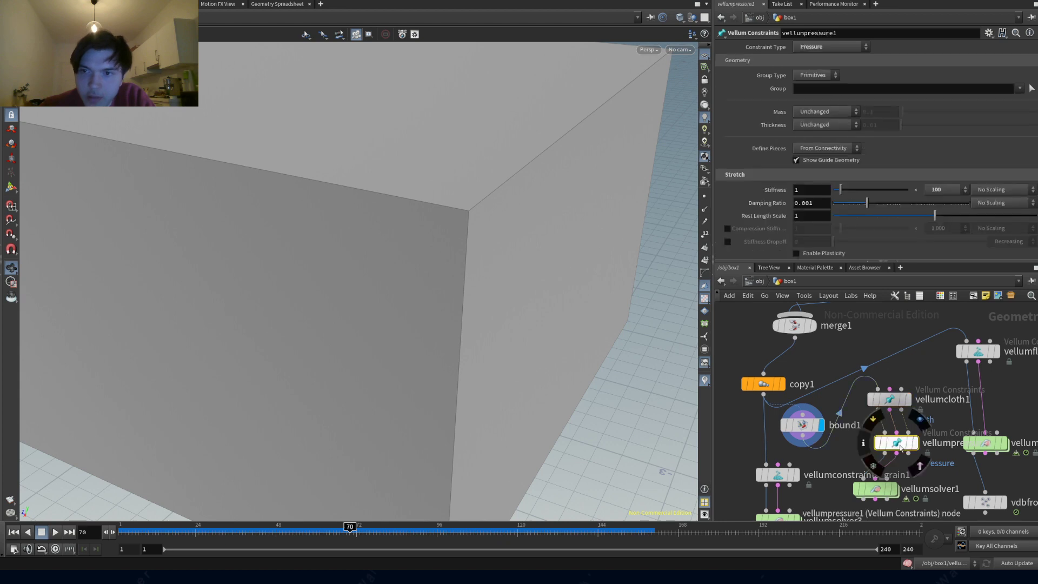
{"action": "left_click", "coordinate": [875, 489]}
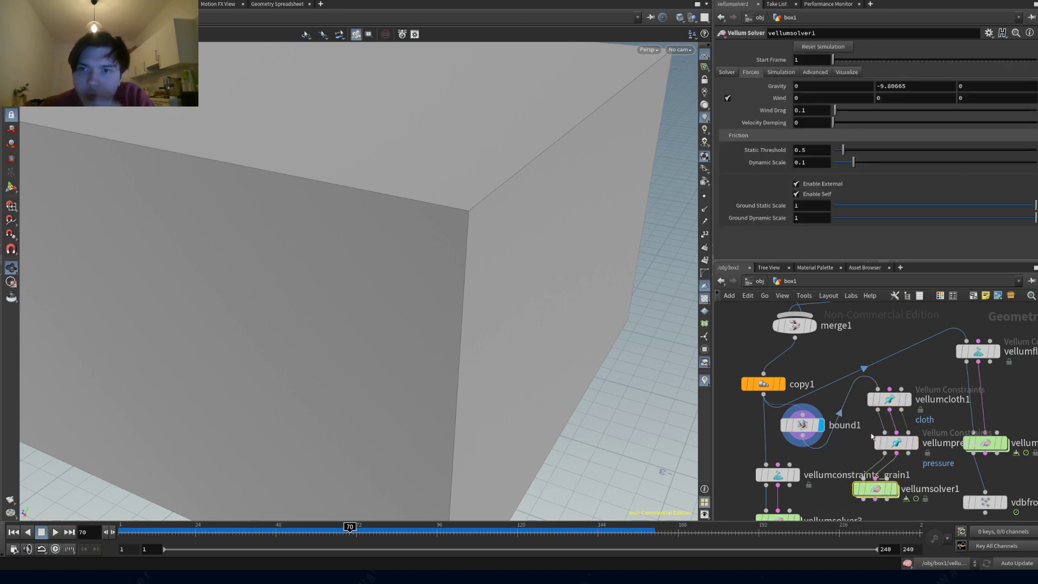
{"action": "left_click", "coordinate": [738, 73]}
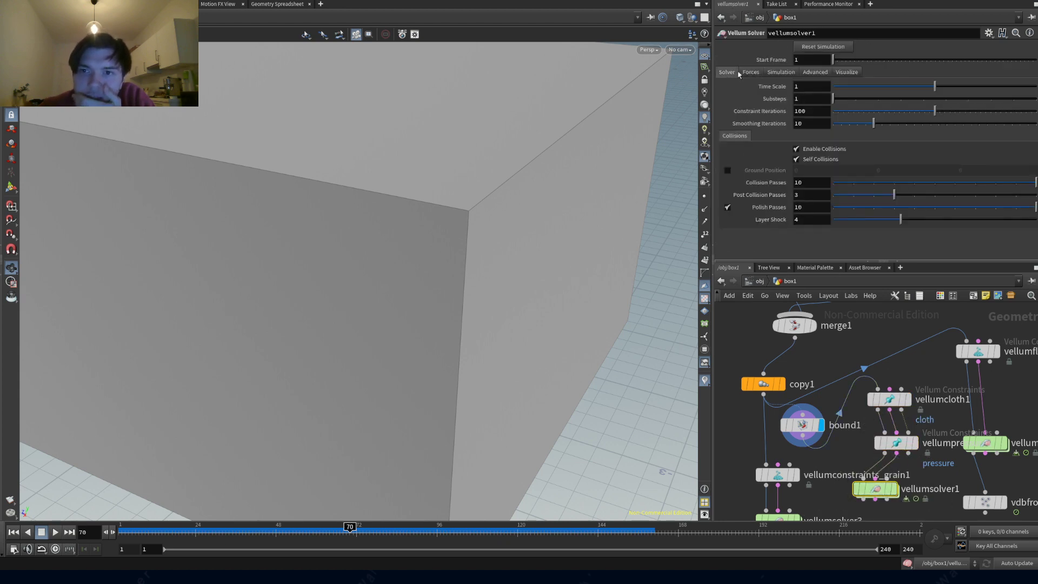
{"action": "left_click", "coordinate": [750, 73]}
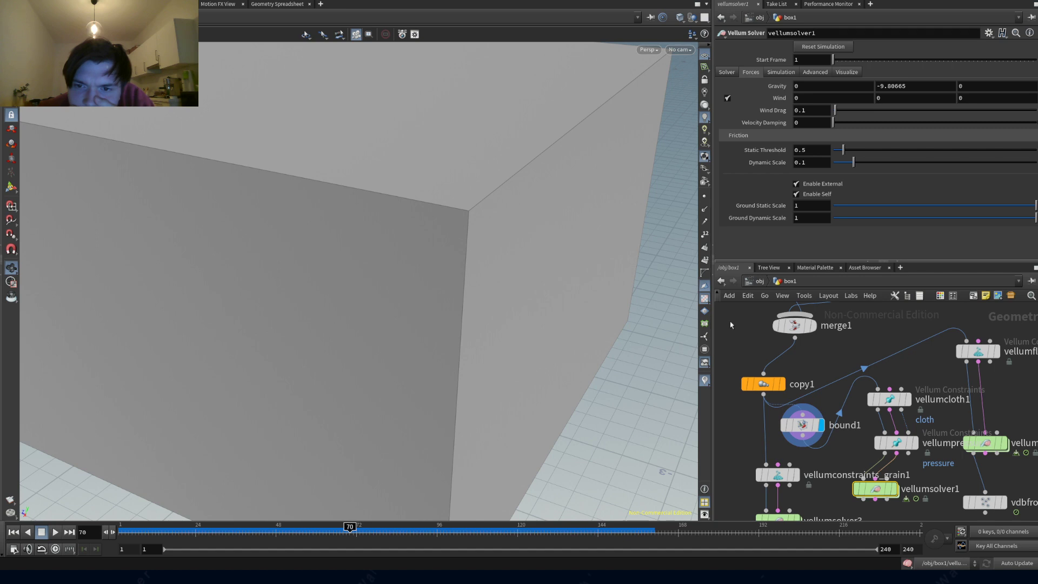
- Discard a trial attach constraints node and wire bound1 into vellumcloth1's collision input
{"action": "left_click", "coordinate": [821, 355]}
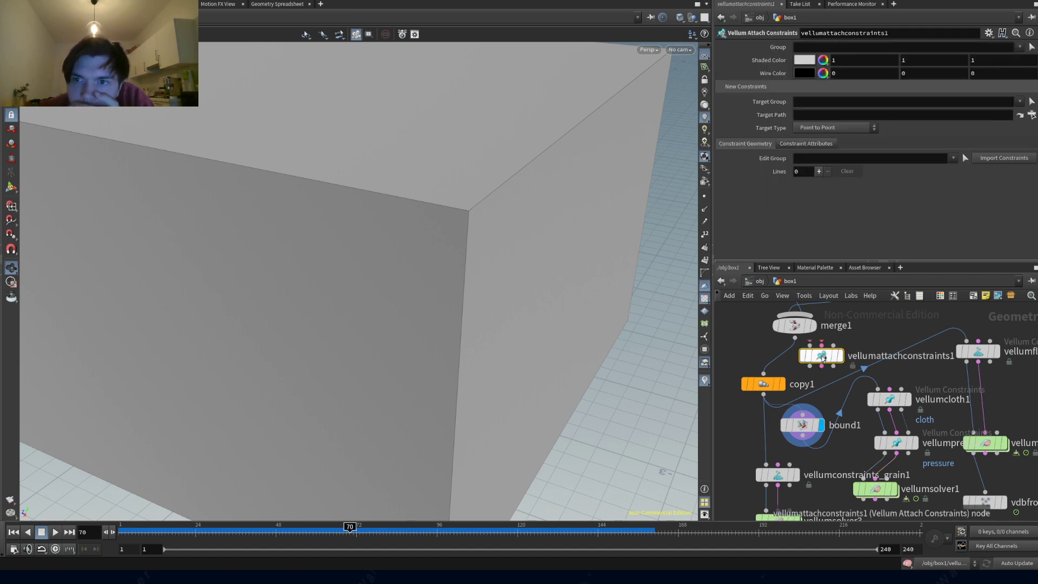
{"action": "key", "text": "Delete"}
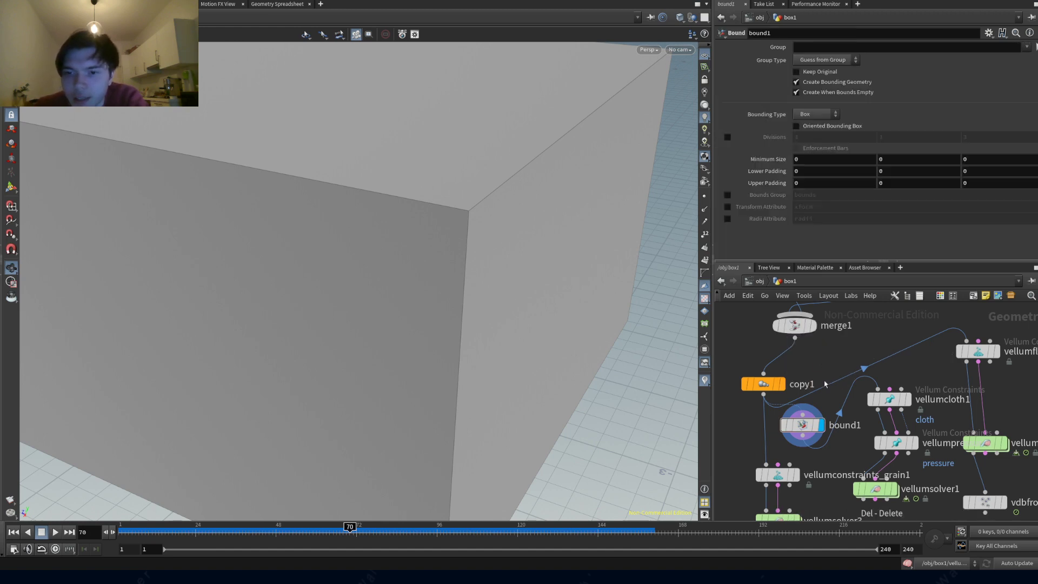
{"action": "left_click", "coordinate": [802, 426]}
{"action": "mouse_move", "coordinate": [807, 421]}
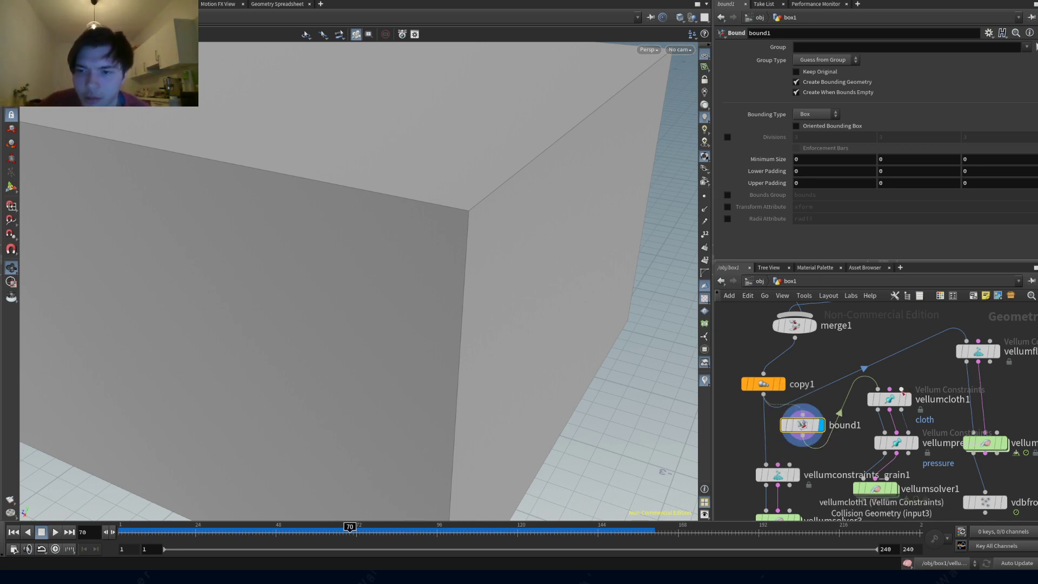
{"action": "left_click_drag", "start_coordinate": [901, 390], "coordinate": [763, 394]}
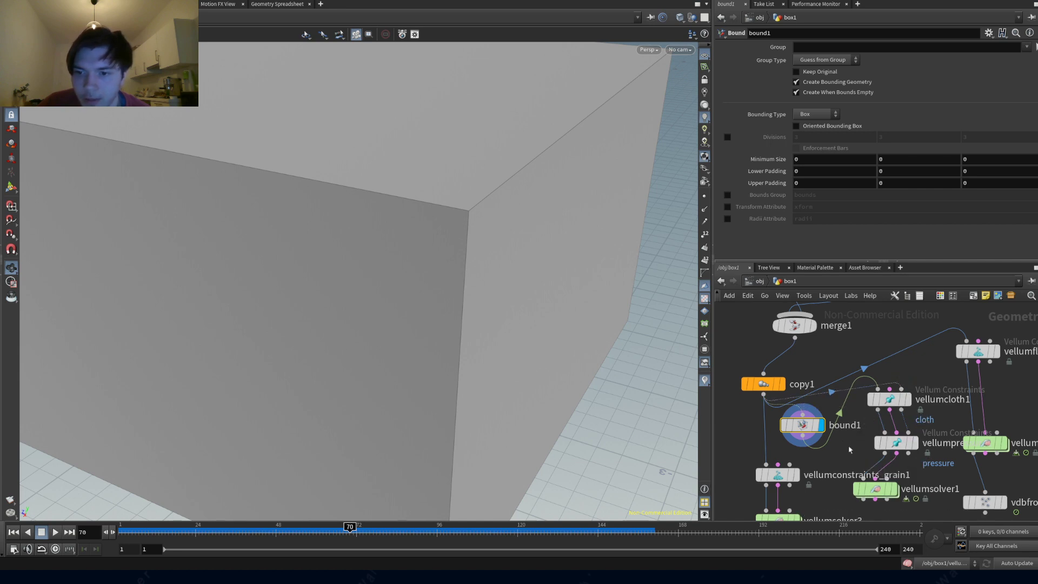
- Rewind to an early frame and display vellumsolver1's simulation result
{"action": "left_click_drag", "start_coordinate": [276, 528], "coordinate": [158, 527]}
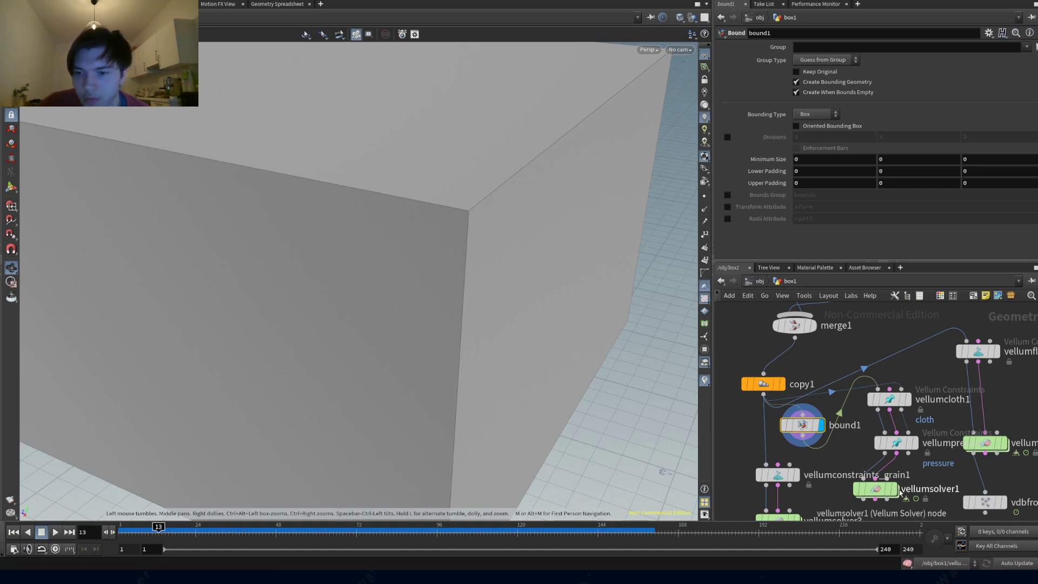
{"action": "mouse_move", "coordinate": [875, 488]}
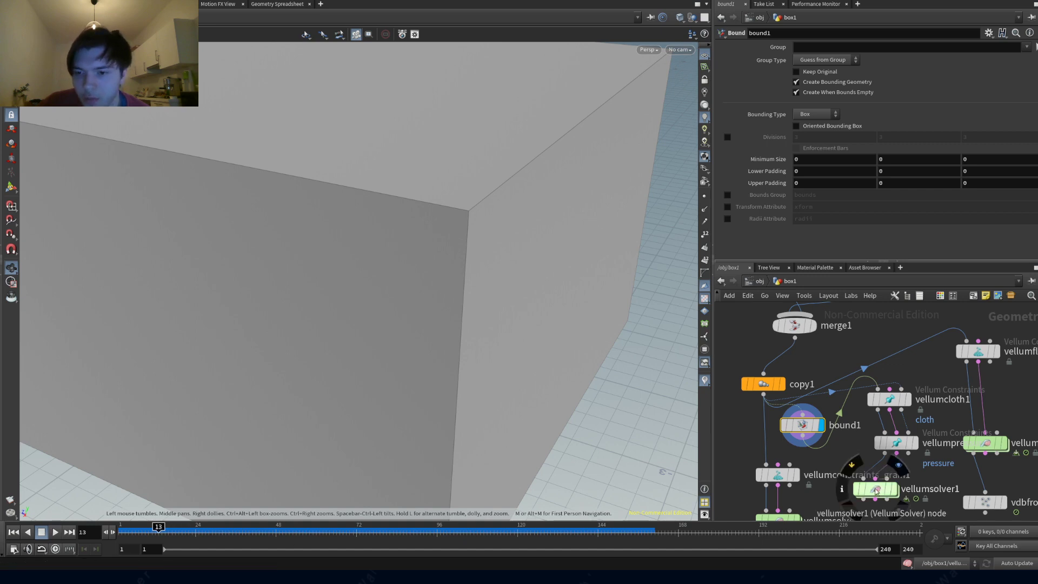
{"action": "left_click", "coordinate": [894, 489]}
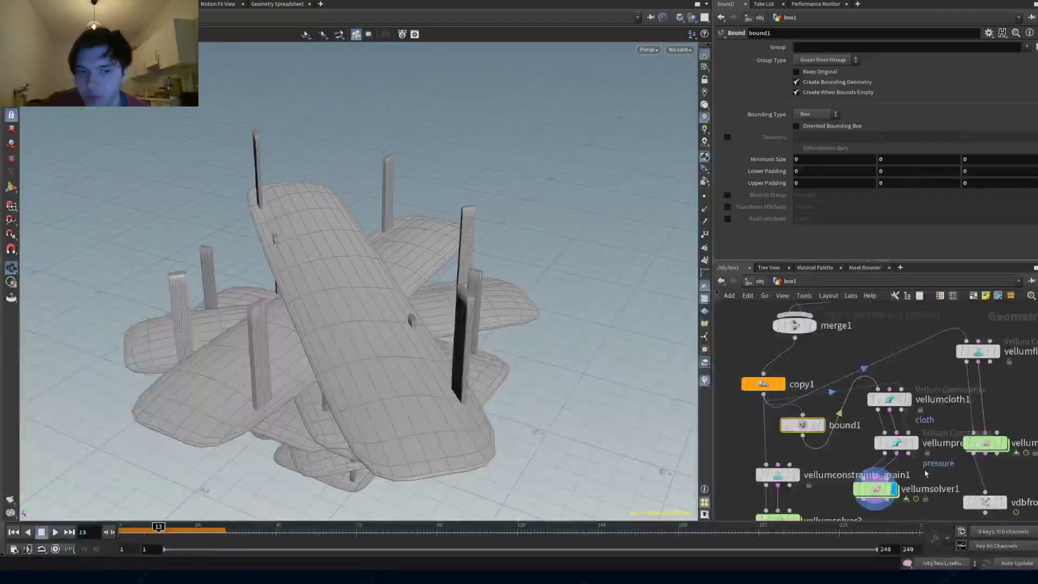
- Scrub the tower sim across frames 32, 16 and 6, then select vellumsolver1 for its Forces settings
{"action": "left_click_drag", "start_coordinate": [489, 459], "coordinate": [475, 476]}
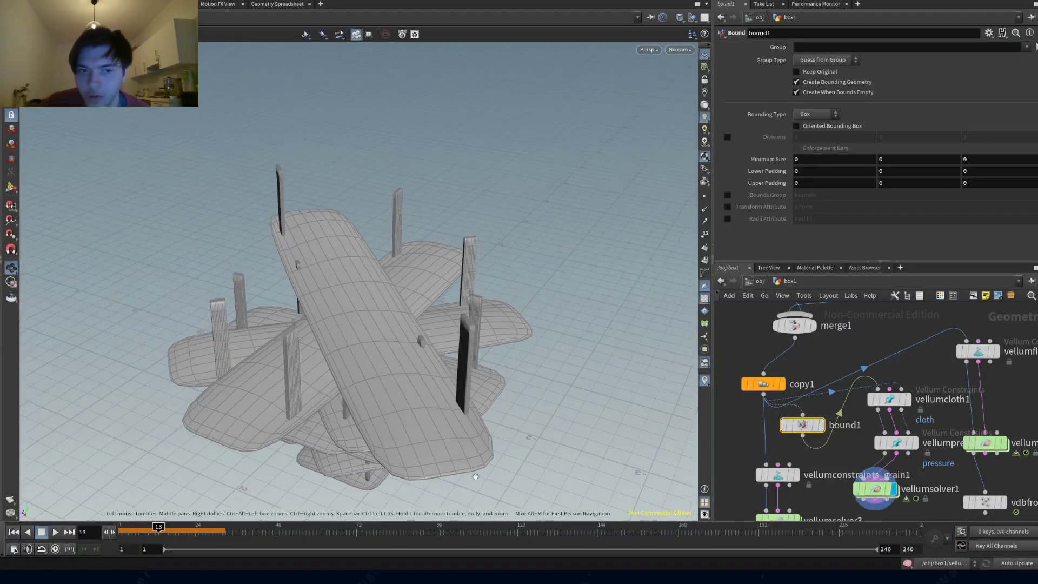
{"action": "left_click_drag", "start_coordinate": [158, 527], "coordinate": [223, 527]}
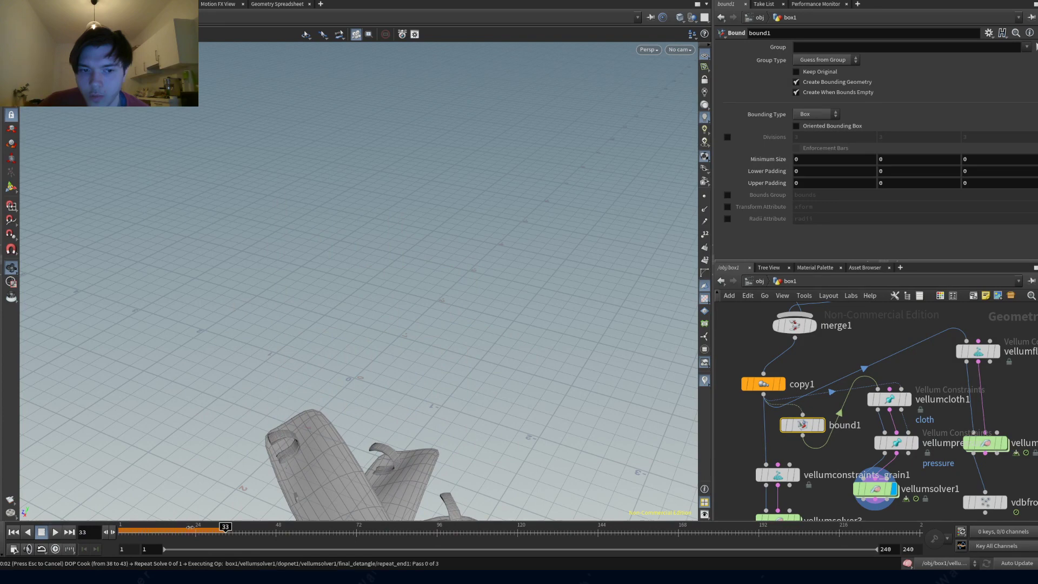
{"action": "left_click", "coordinate": [171, 530]}
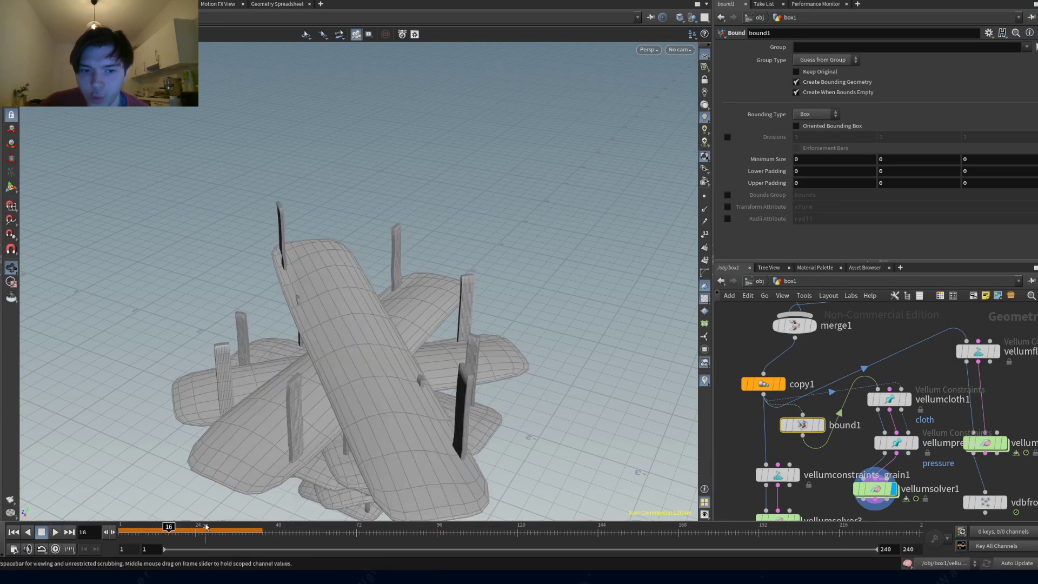
{"action": "left_click_drag", "start_coordinate": [206, 527], "coordinate": [135, 528]}
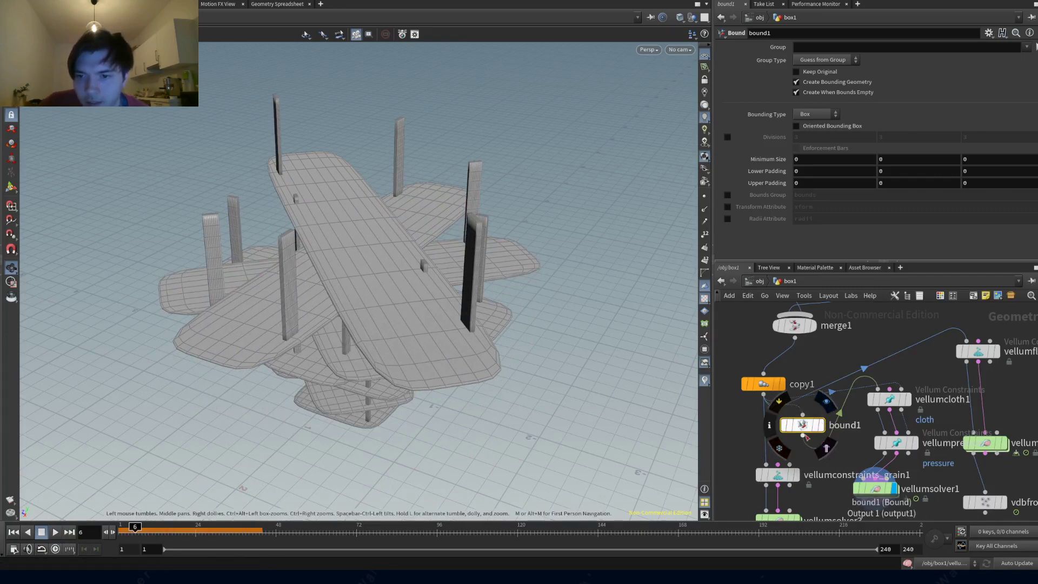
{"action": "middle_click_drag", "start_coordinate": [875, 489], "coordinate": [868, 440]}
{"action": "left_click", "coordinate": [867, 440]}
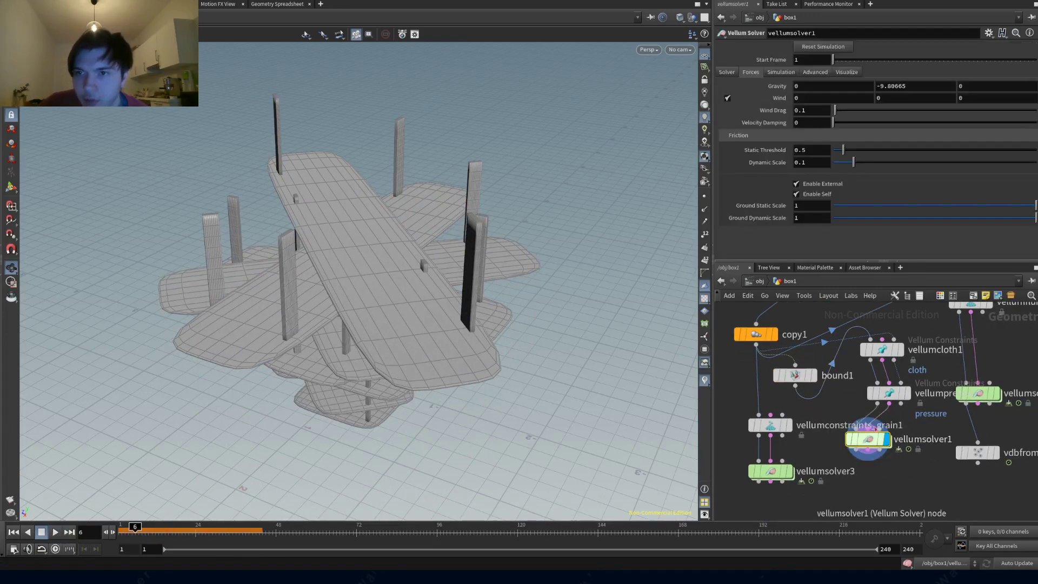
- Clear the sim cache and replay the inflating box from frame 1
{"action": "left_click", "coordinate": [834, 47]}
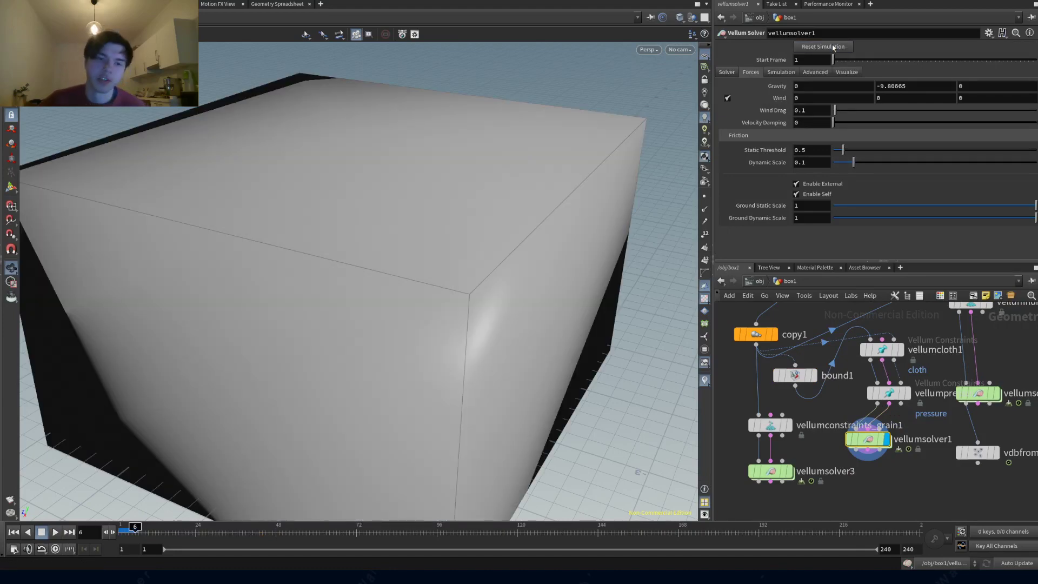
{"action": "double_click", "coordinate": [95, 531]}
{"action": "type", "text": "1"}
{"action": "key", "text": "Return"}
{"action": "left_click", "coordinate": [55, 532]}
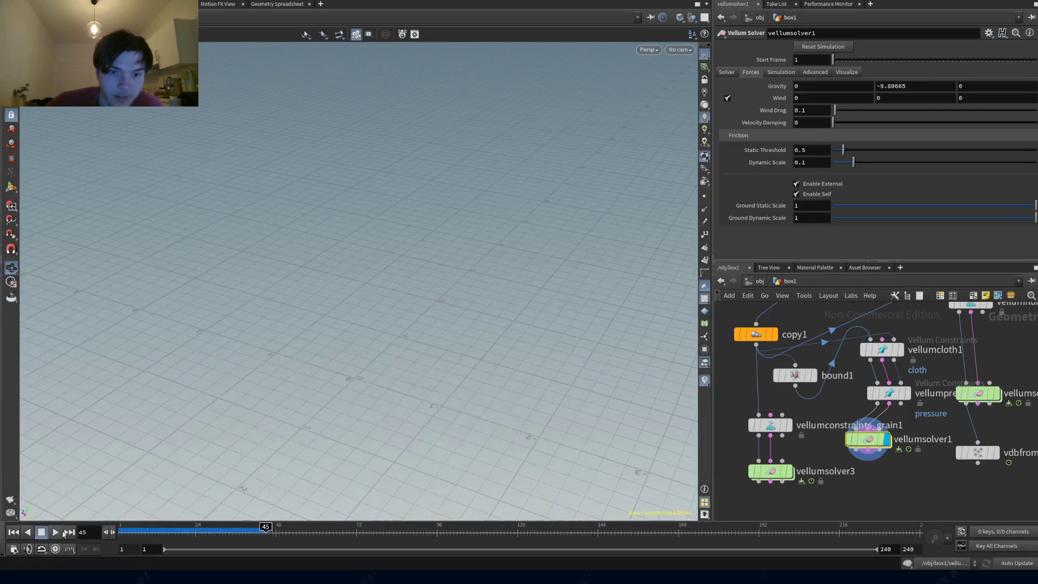
{"action": "left_click_drag", "start_coordinate": [357, 437], "coordinate": [348, 317]}
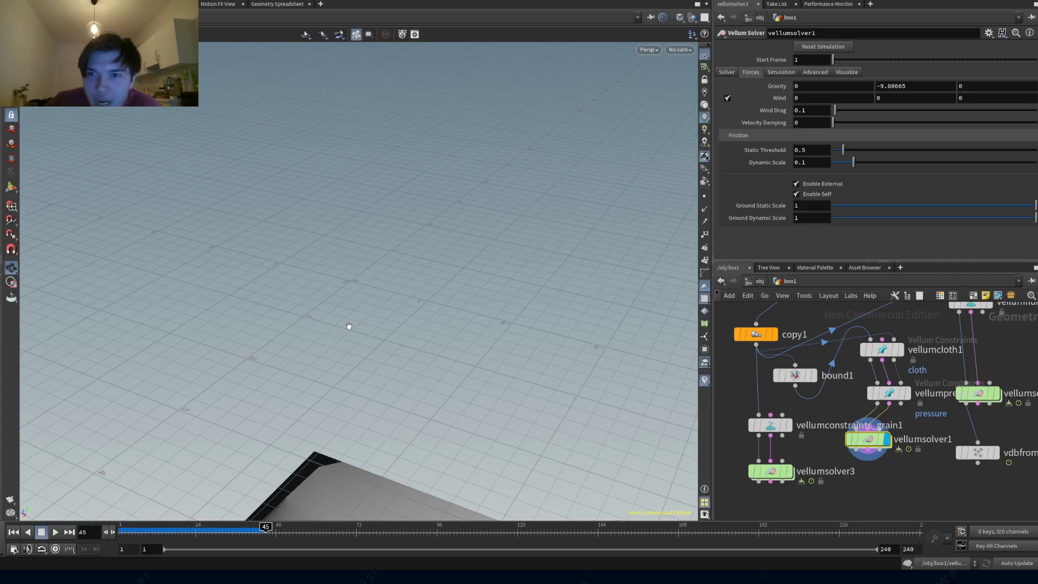
- Test Wind Y of 9, then 2, replaying the simulation from the first frame each time
{"action": "left_click", "coordinate": [892, 98]}
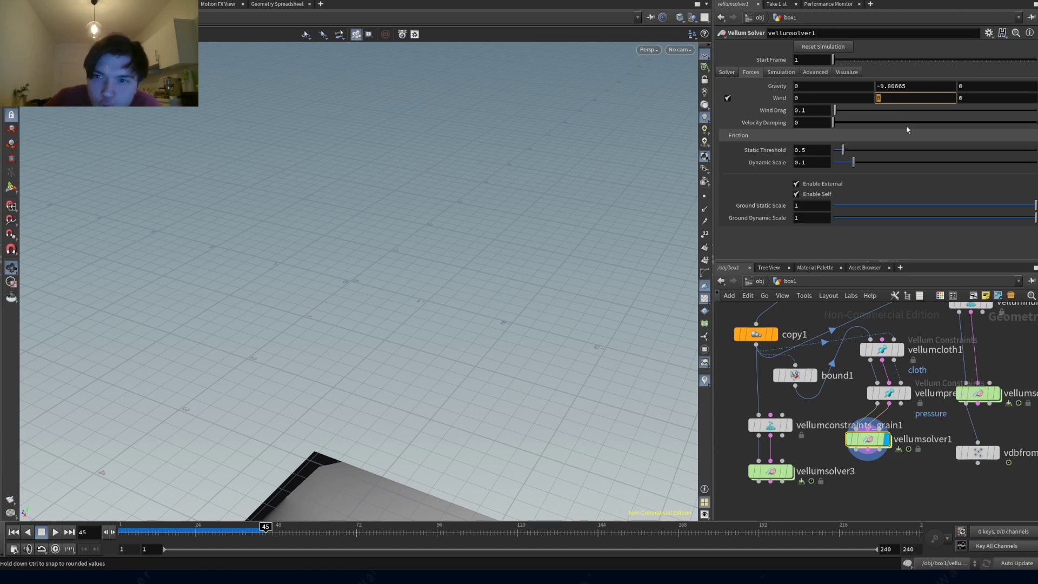
{"action": "type", "text": "9"}
{"action": "key", "text": "Return"}
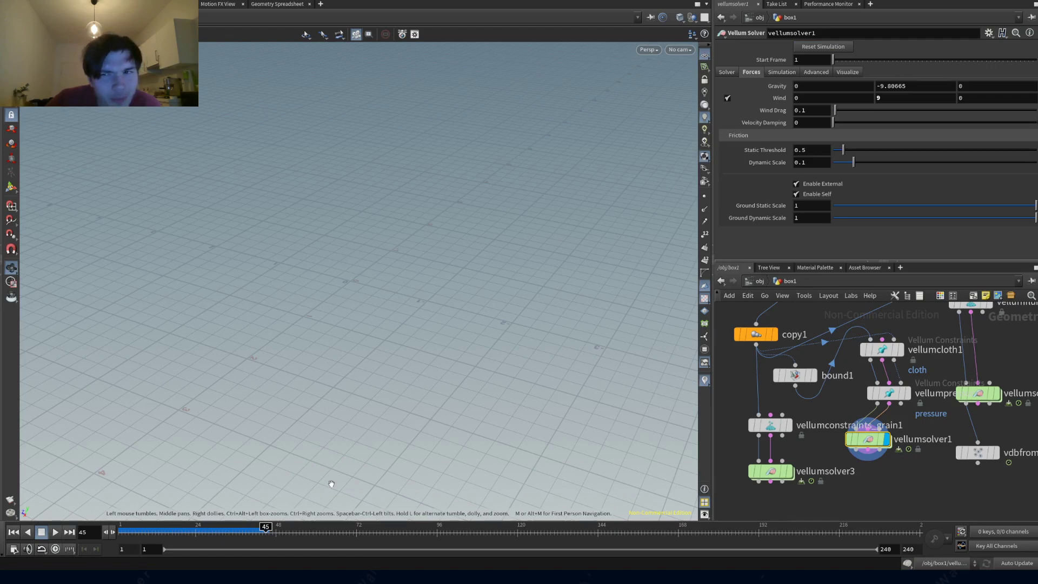
{"action": "key", "text": "ctrl+Up"}
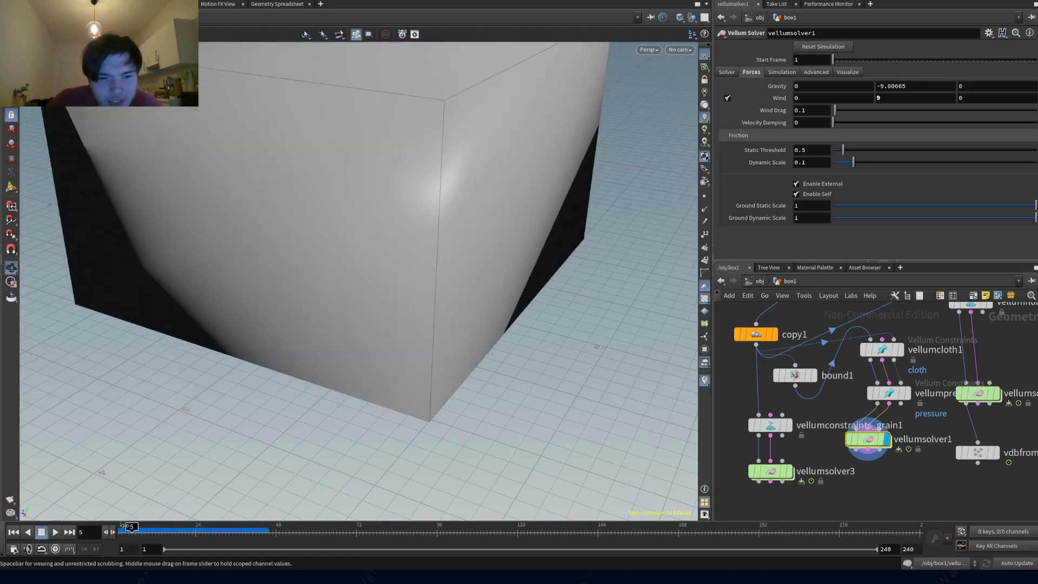
{"action": "key", "text": "Up"}
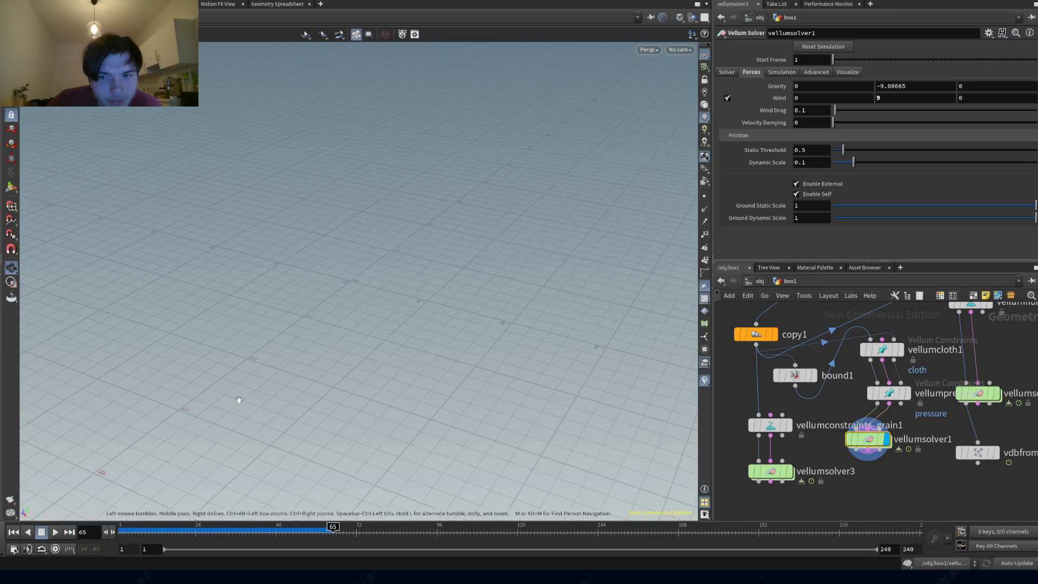
{"action": "type", "text": "2"}
{"action": "key", "text": "Return"}
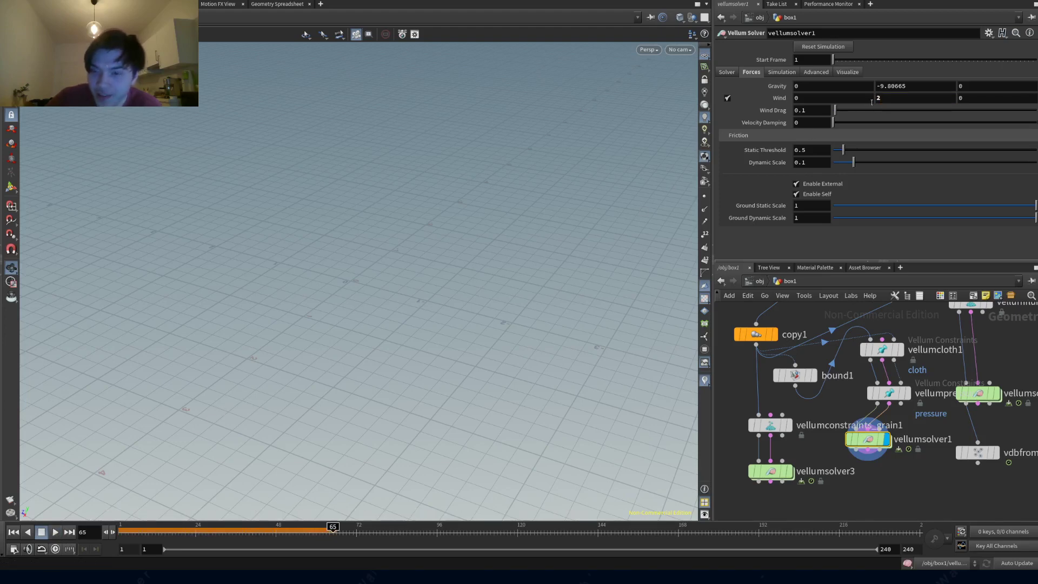
{"action": "key", "text": "ctrl+Up"}
{"action": "left_click", "coordinate": [54, 533]}
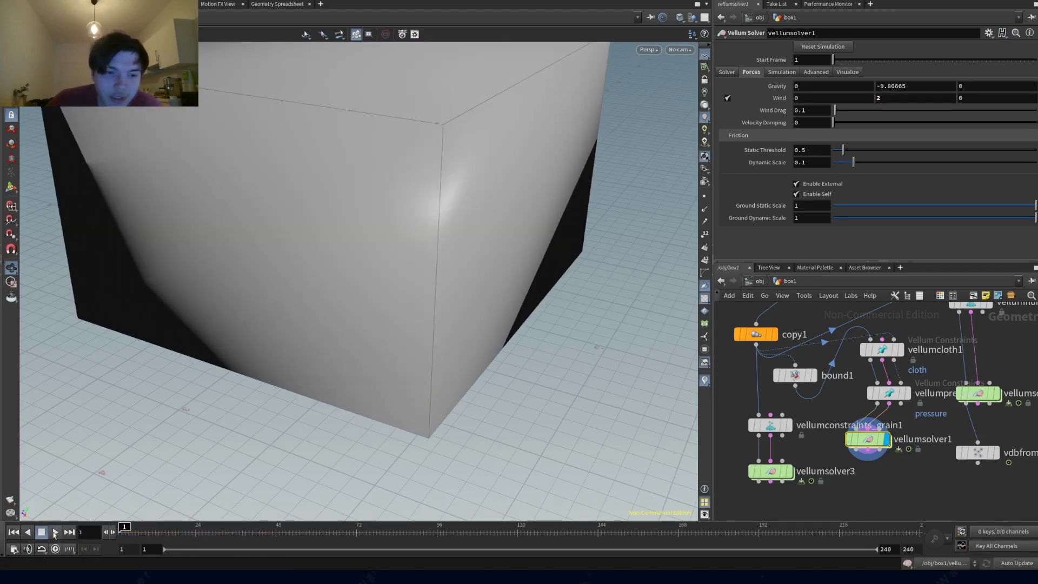
{"action": "left_click", "coordinate": [55, 532]}
- Try Wind Y of 5 played to frame 124, then reset Wind Y to 0
{"action": "left_click", "coordinate": [880, 98]}
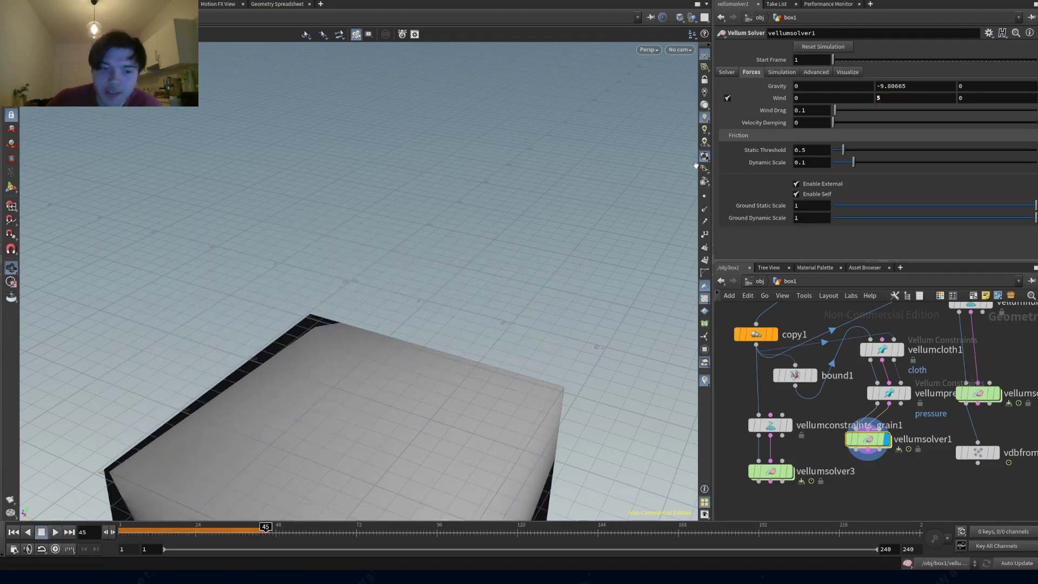
{"action": "left_click", "coordinate": [13, 532]}
{"action": "left_click", "coordinate": [54, 532]}
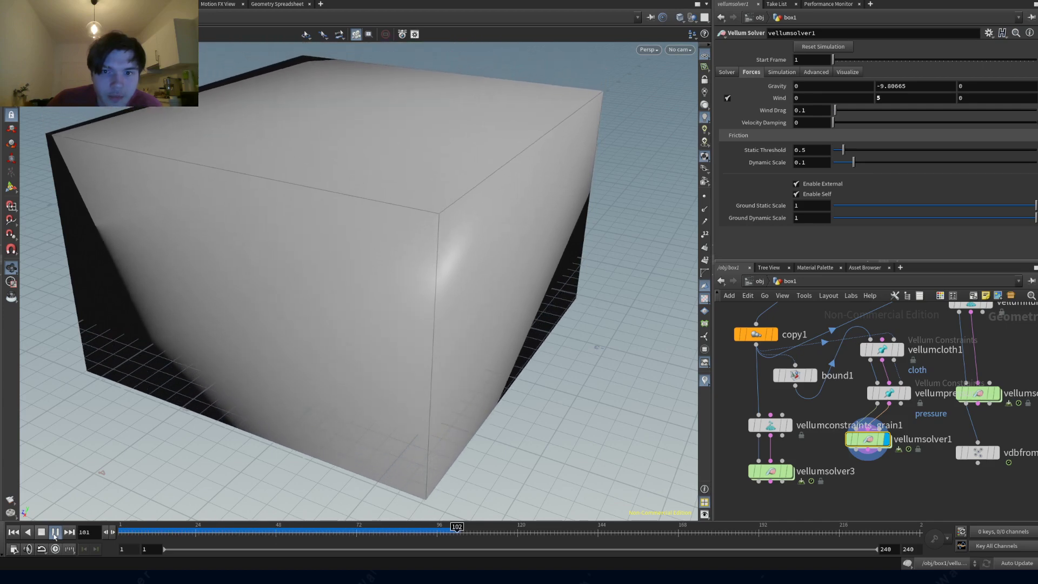
{"action": "left_click", "coordinate": [54, 532]}
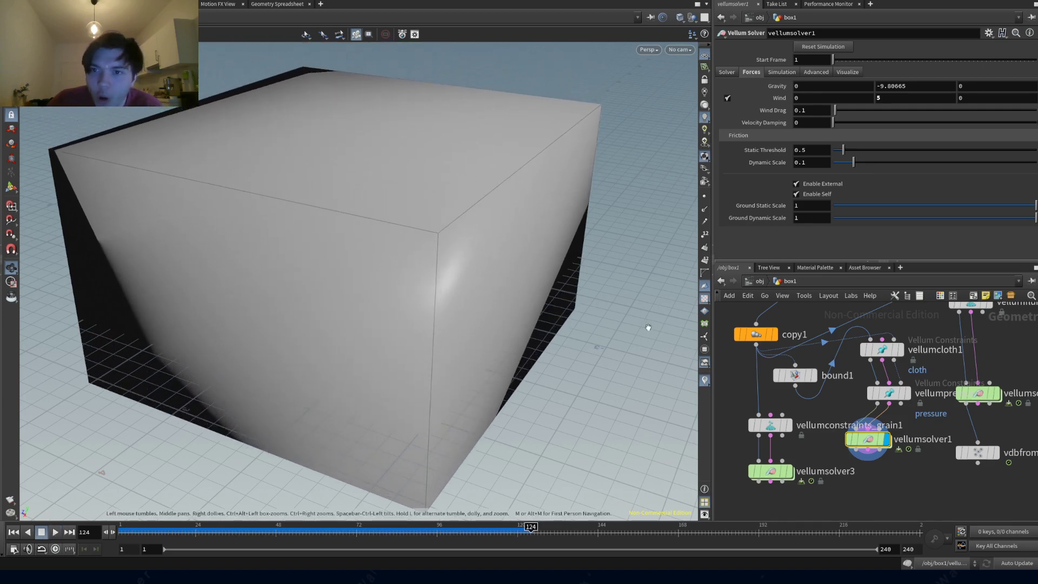
{"action": "left_click", "coordinate": [889, 99]}
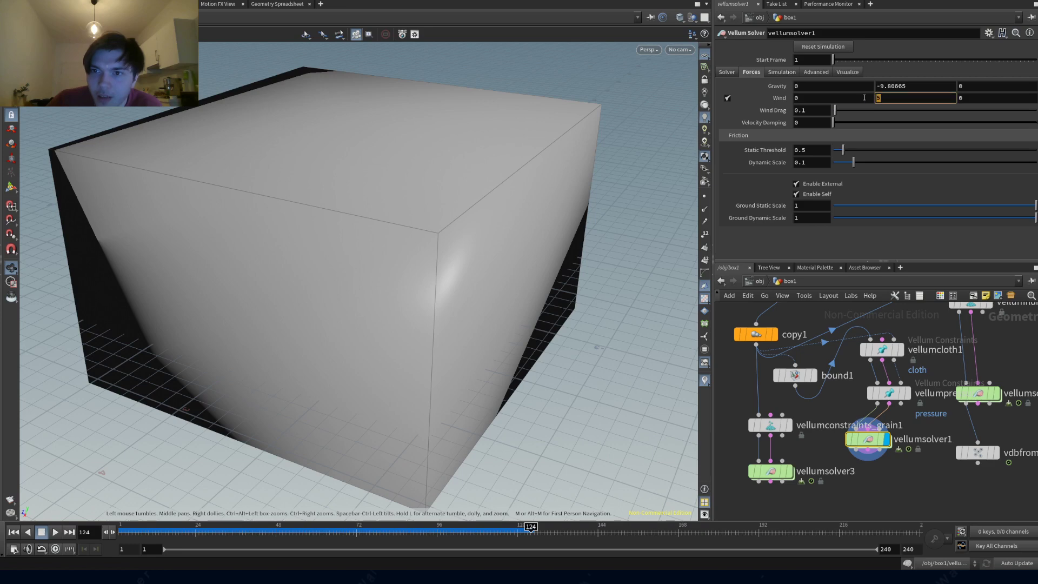
{"action": "type", "text": "0"}
{"action": "key", "text": "Return"}
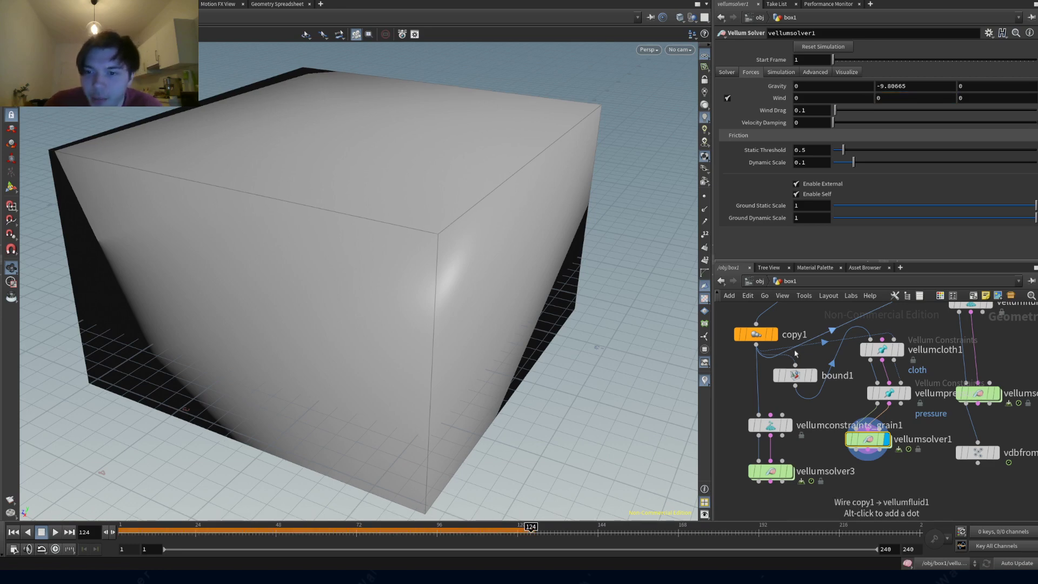
- Add a Vellum Attach Constraints node below merge1, then delete it
{"action": "mouse_move", "coordinate": [891, 377]}
{"action": "middle_click_drag", "start_coordinate": [916, 361], "coordinate": [923, 428]}
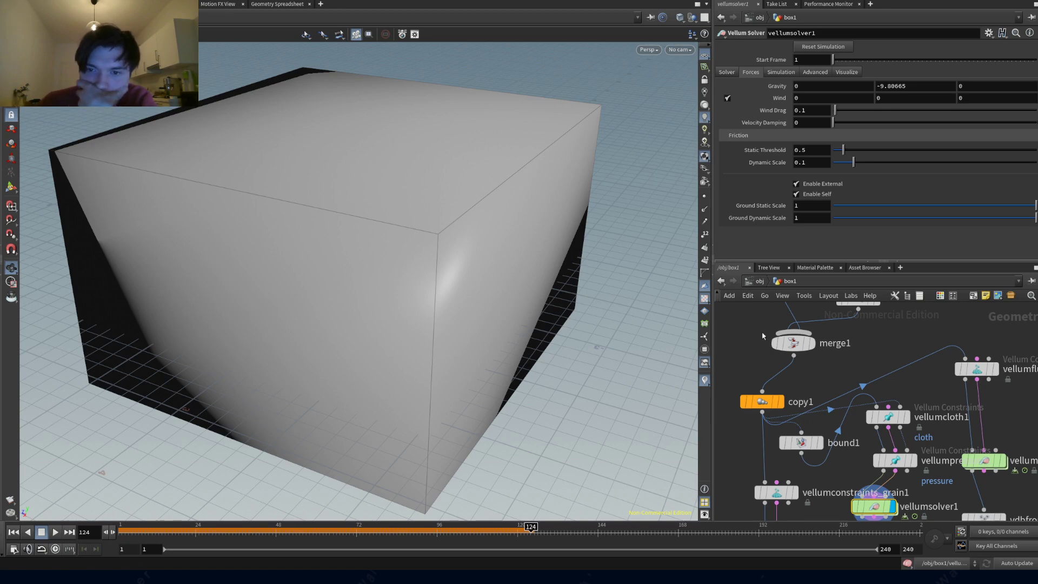
{"action": "left_click", "coordinate": [858, 360]}
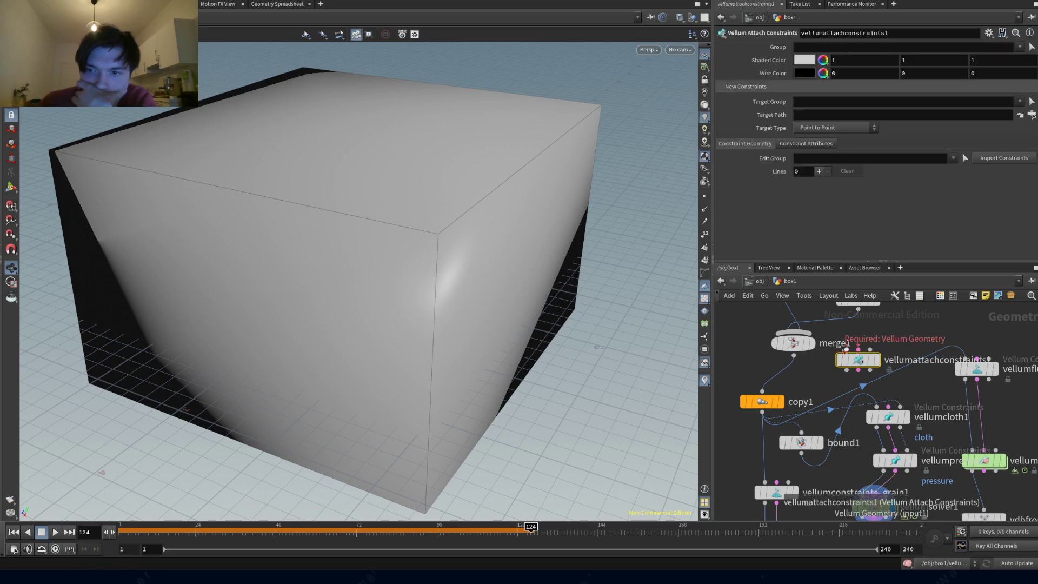
{"action": "left_click_drag", "start_coordinate": [851, 359], "coordinate": [826, 375]}
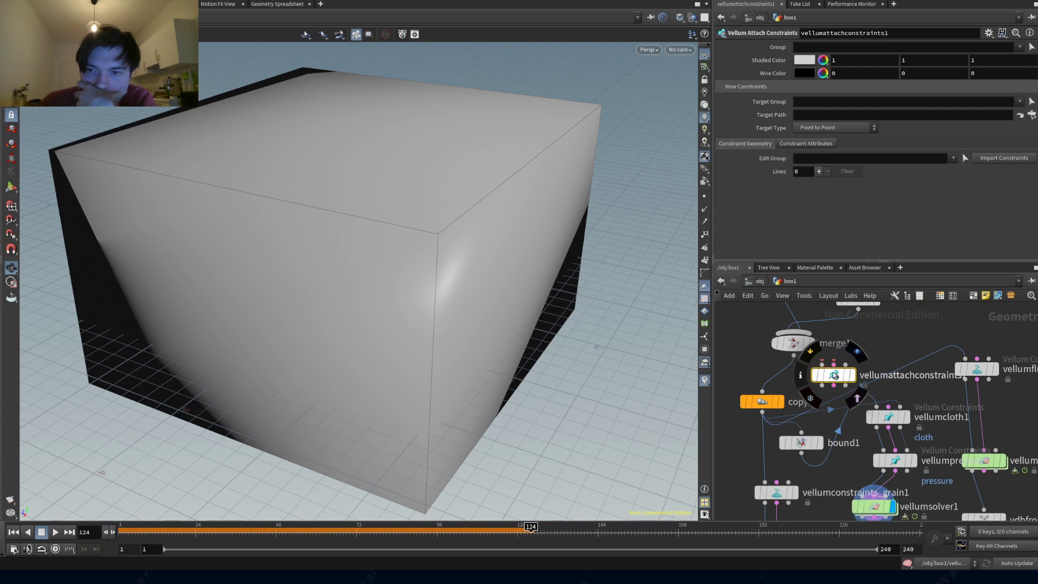
{"action": "key", "text": "Delete"}
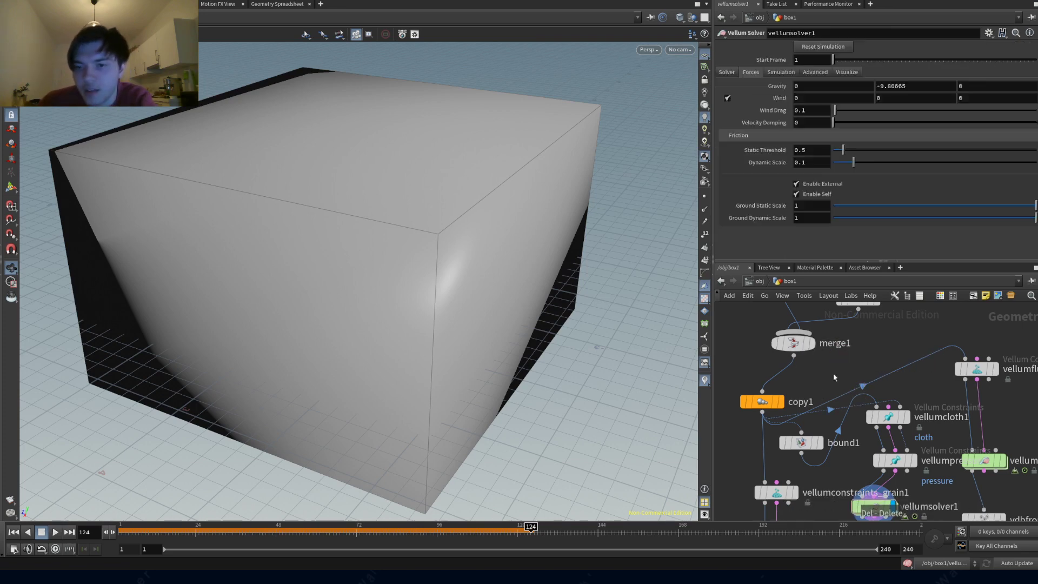
- Inspect vellumcloth1's parameters, then vellumpressure1's stretch stiffness 1 and damping 0.001
{"action": "left_click", "coordinate": [888, 417]}
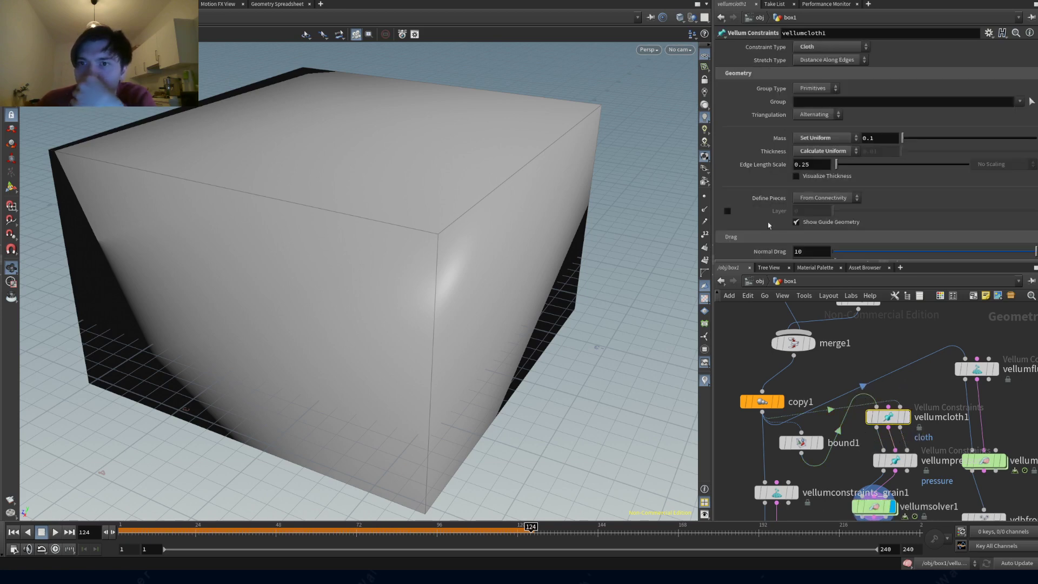
{"action": "scroll", "coordinate": [767, 223], "scroll_direction": "down", "scroll_amount": 5}
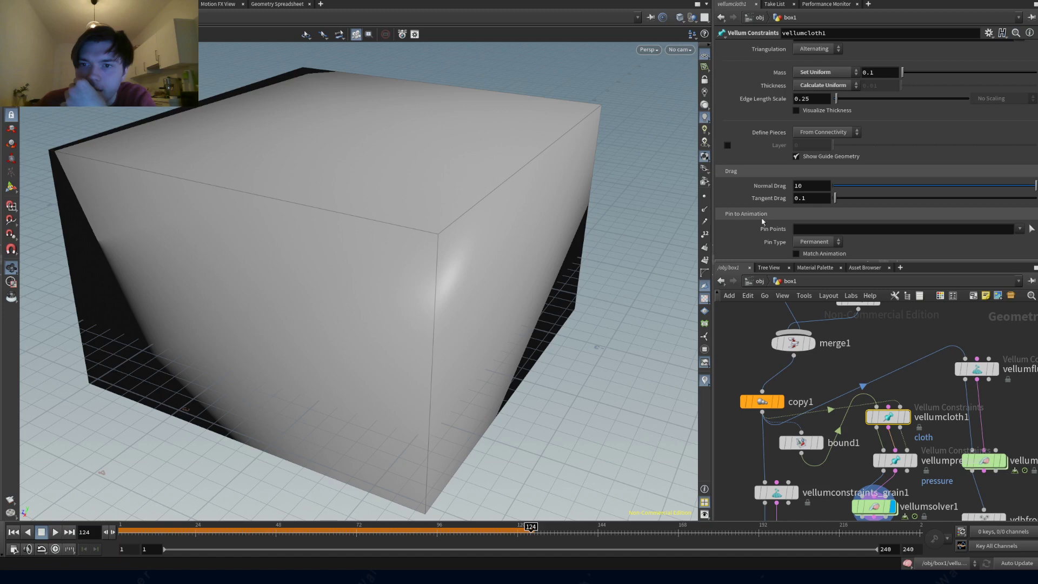
{"action": "scroll", "coordinate": [762, 222], "scroll_direction": "down", "scroll_amount": 8}
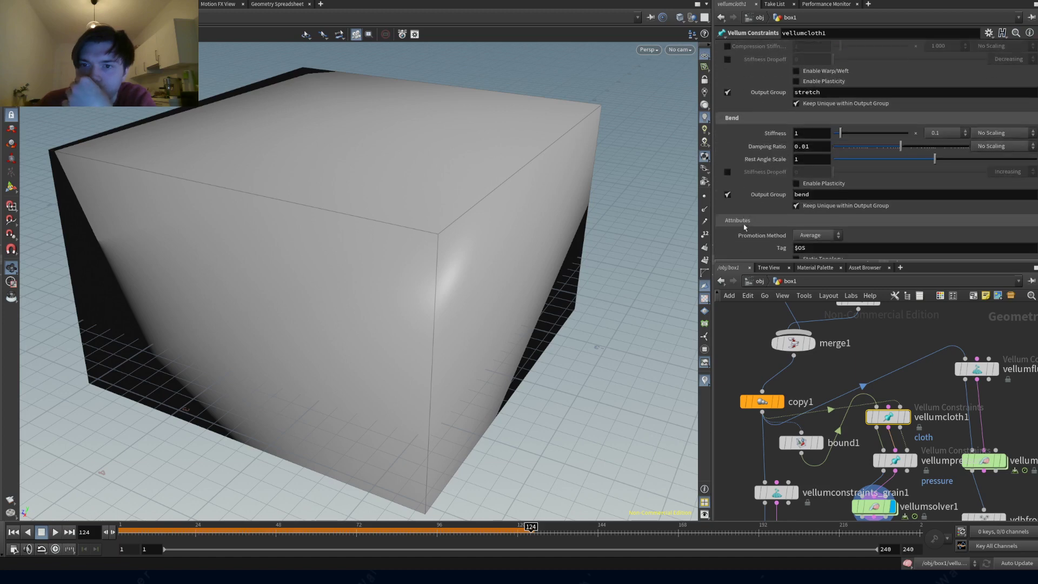
{"action": "scroll", "coordinate": [746, 233], "scroll_direction": "up", "scroll_amount": 12}
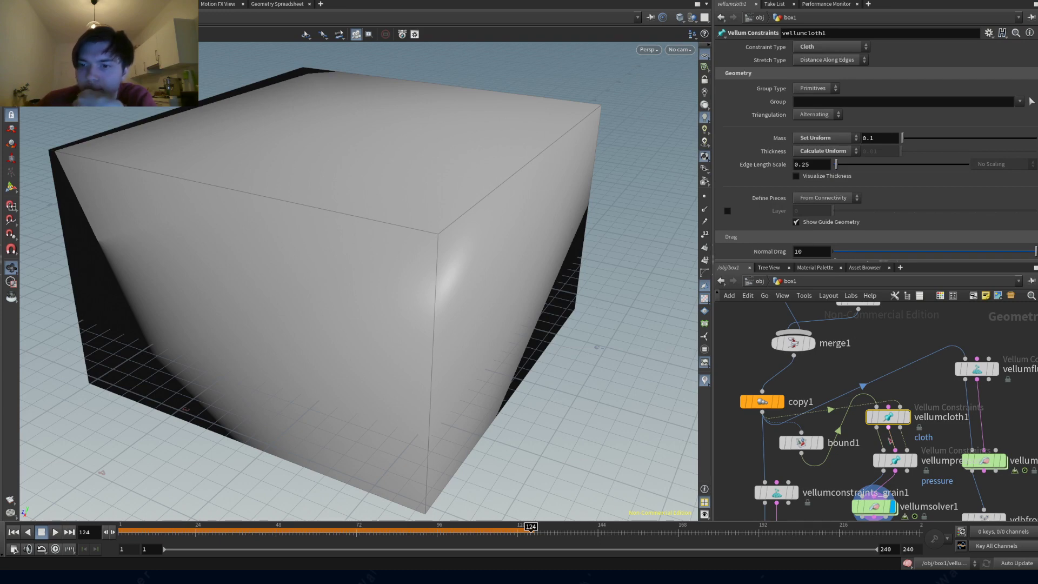
{"action": "left_click", "coordinate": [895, 460]}
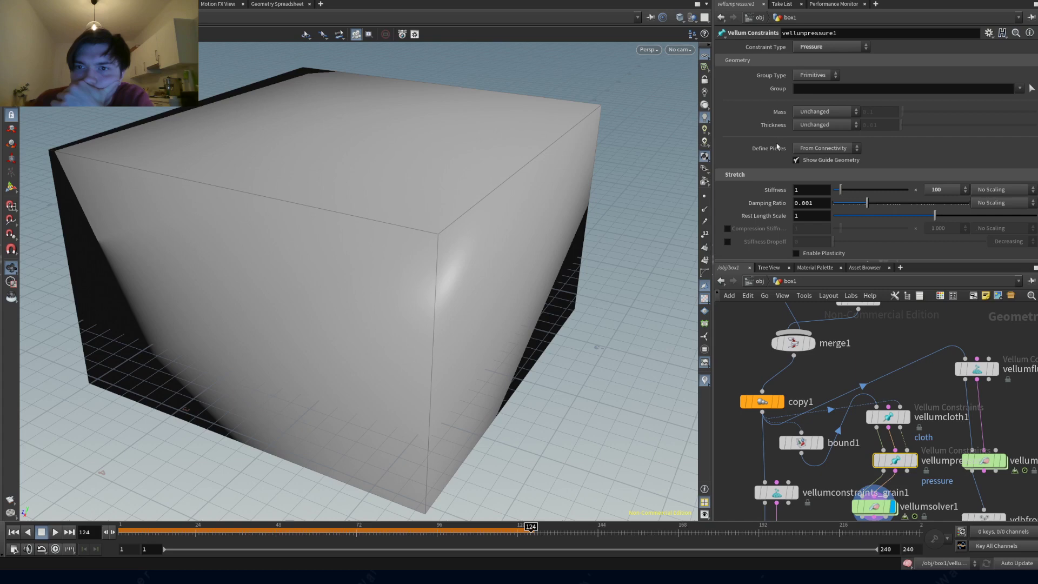
{"action": "scroll", "coordinate": [777, 146], "scroll_direction": "down", "scroll_amount": 5}
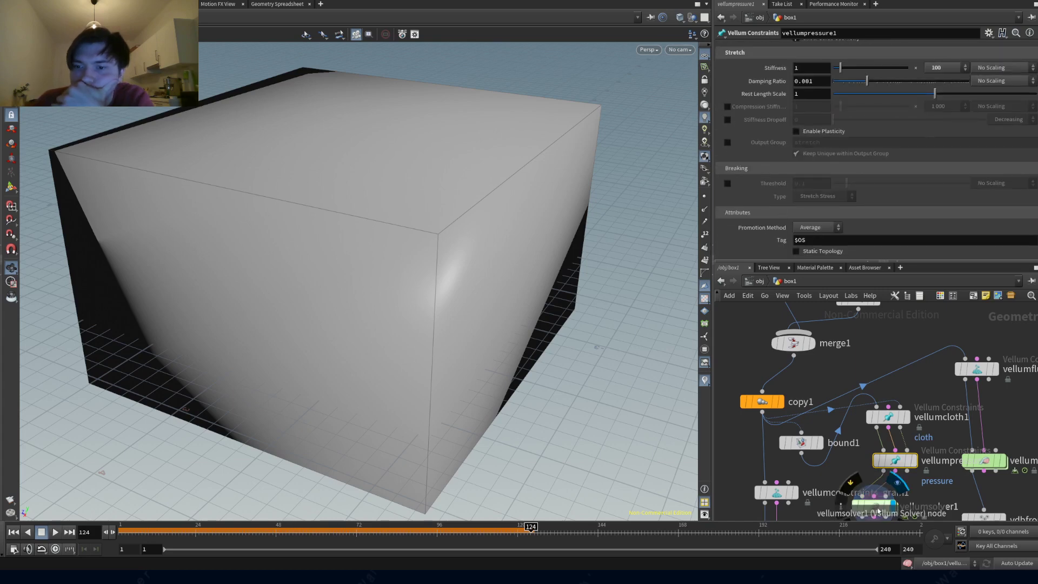
- Browse vellumsolver1's Simulation, Advanced and Solver tabs, returning to Forces
{"action": "left_click", "coordinate": [877, 508]}
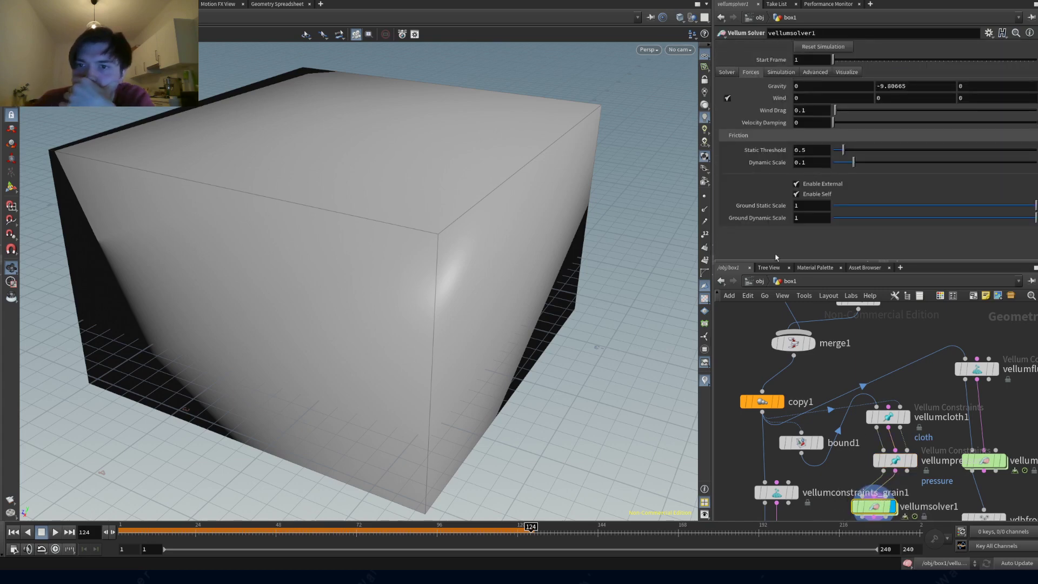
{"action": "left_click", "coordinate": [790, 73]}
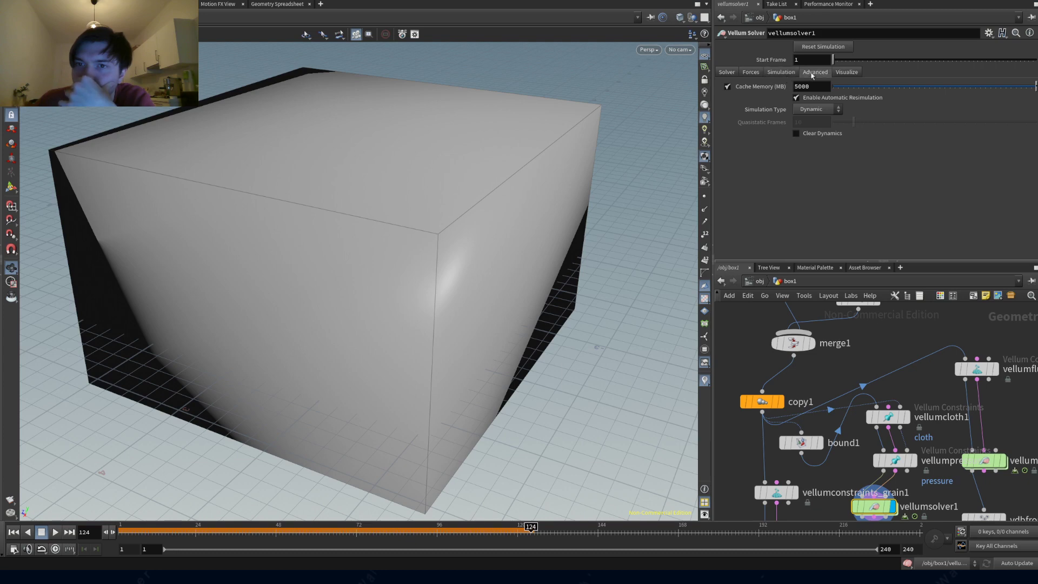
{"action": "left_click", "coordinate": [812, 73]}
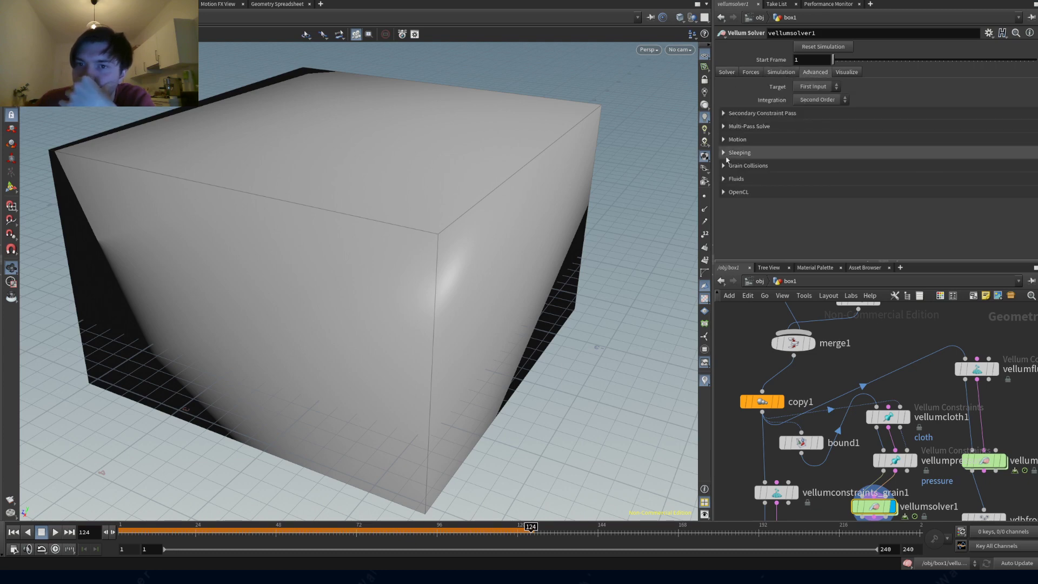
{"action": "left_click", "coordinate": [723, 179]}
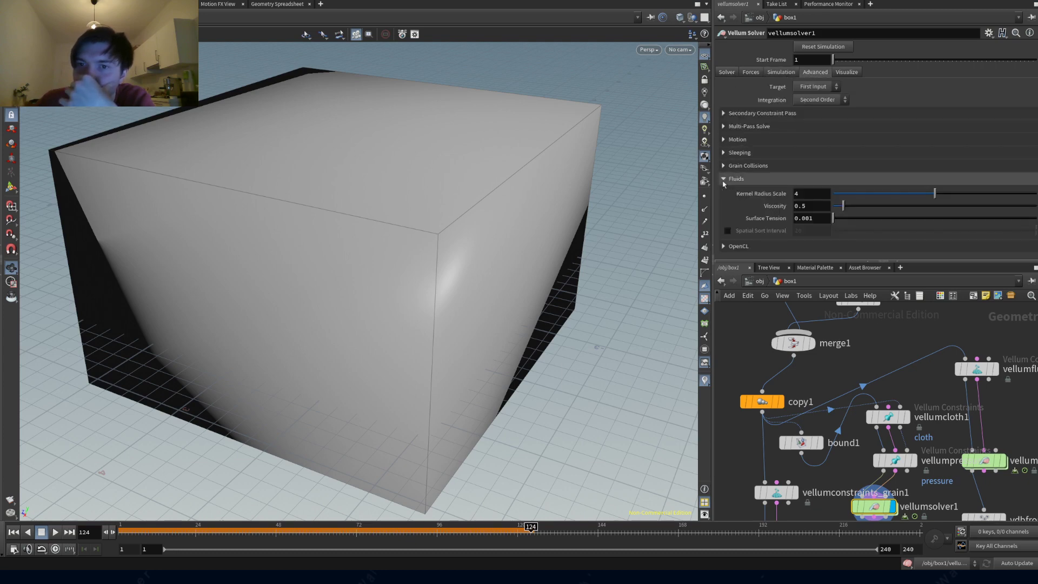
{"action": "left_click", "coordinate": [732, 74]}
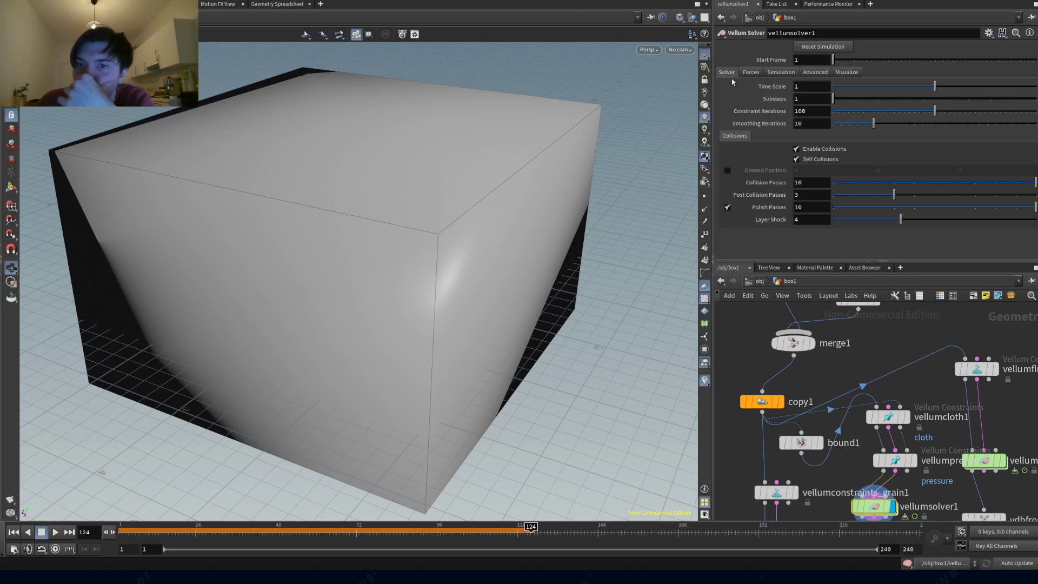
{"action": "left_click", "coordinate": [815, 73]}
{"action": "left_click", "coordinate": [780, 73]}
{"action": "left_click", "coordinate": [750, 75]}
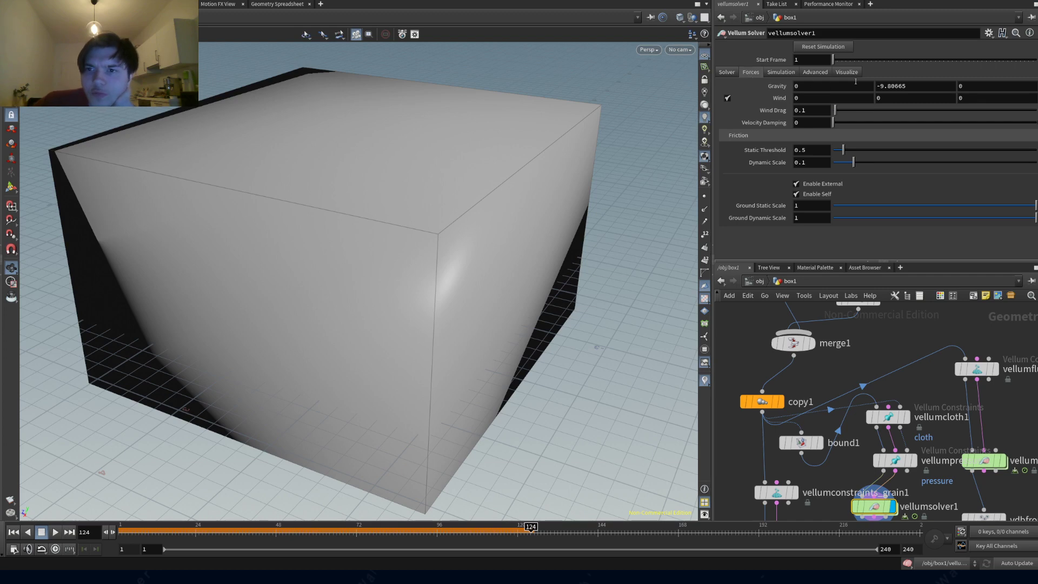
- Set the solver's Wind X to 3
{"action": "key", "text": "BackSpace"}
{"action": "type", "text": "3"}
{"action": "key", "text": "Return"}
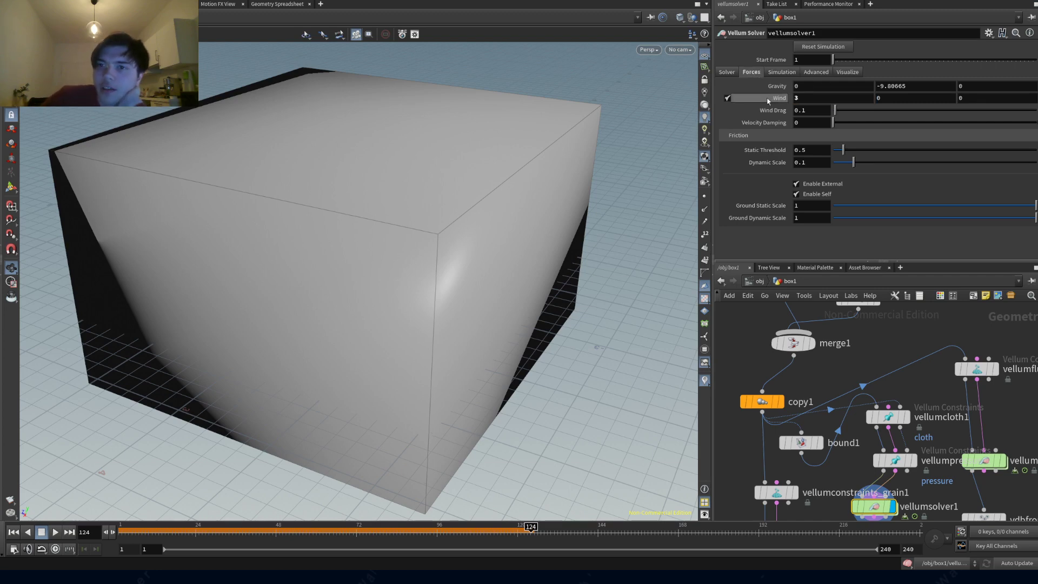
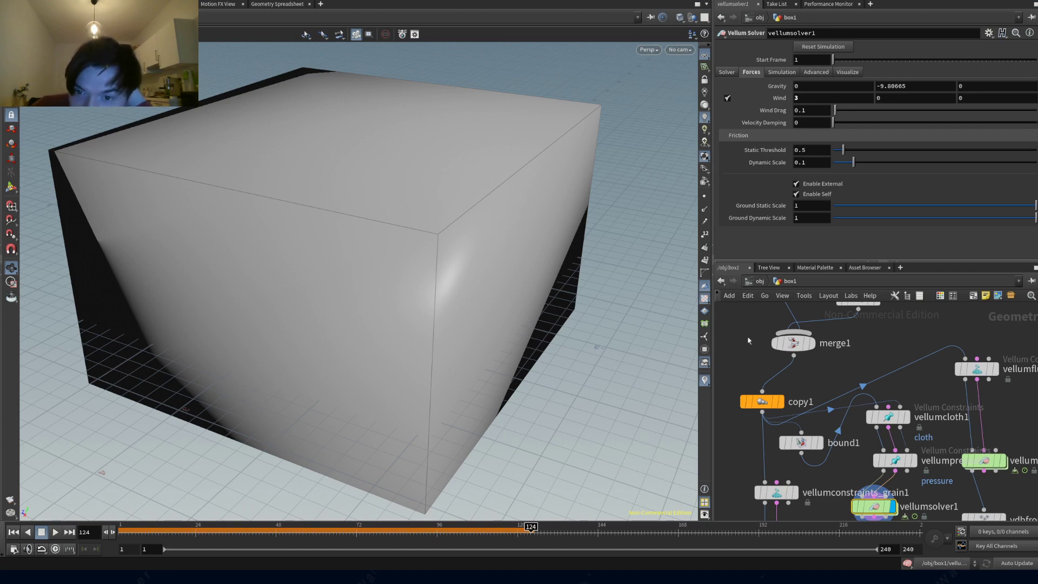
- Paste a Vellum attach constraint node near merge1, reposition it, then delete it
{"action": "key", "text": "ctrl+v"}
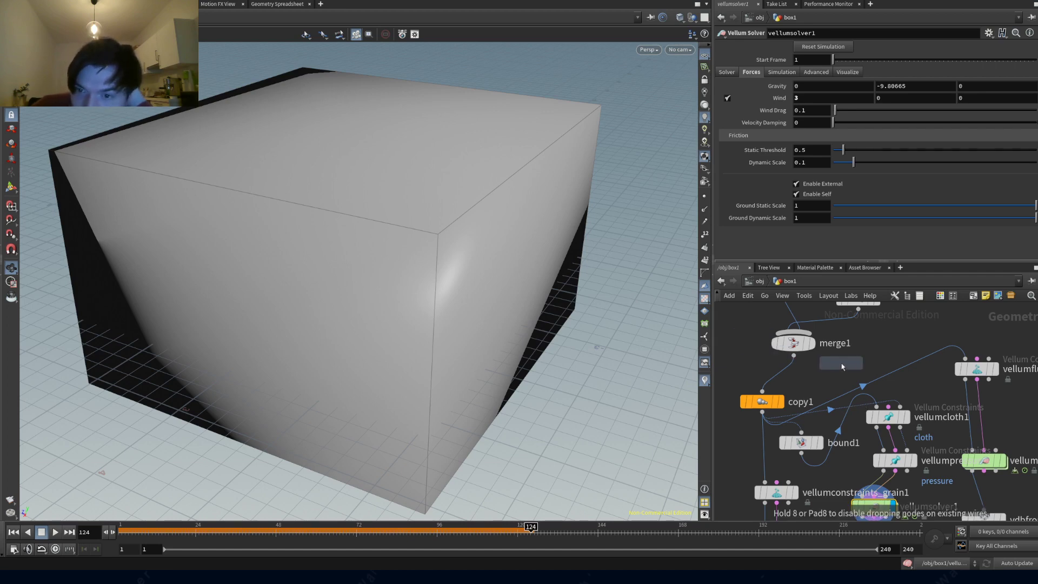
{"action": "left_click", "coordinate": [847, 365]}
{"action": "mouse_move", "coordinate": [846, 361]}
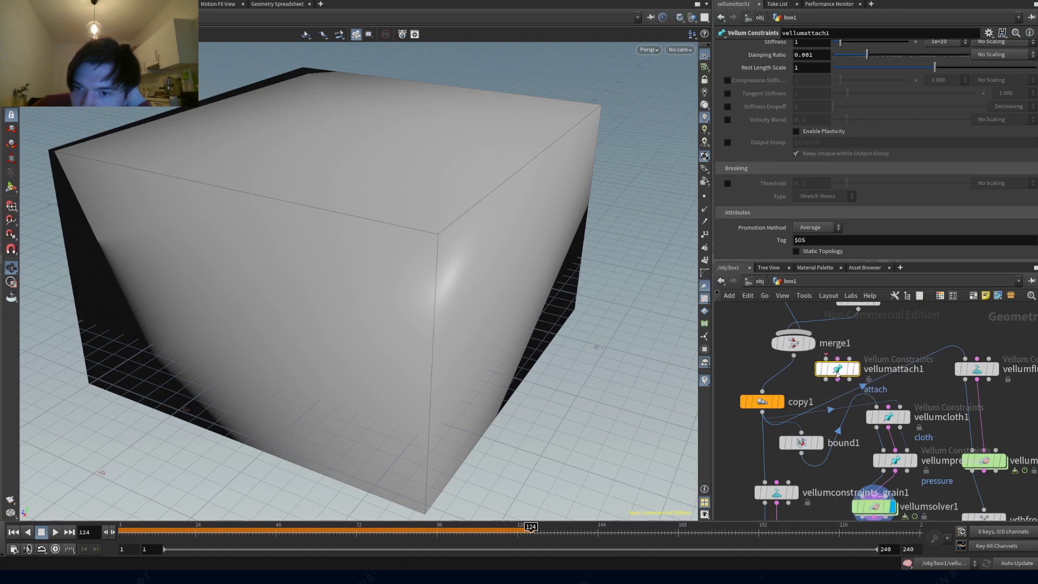
{"action": "left_click_drag", "start_coordinate": [847, 366], "coordinate": [840, 373]}
{"action": "scroll", "coordinate": [757, 170], "scroll_direction": "up", "scroll_amount": 5}
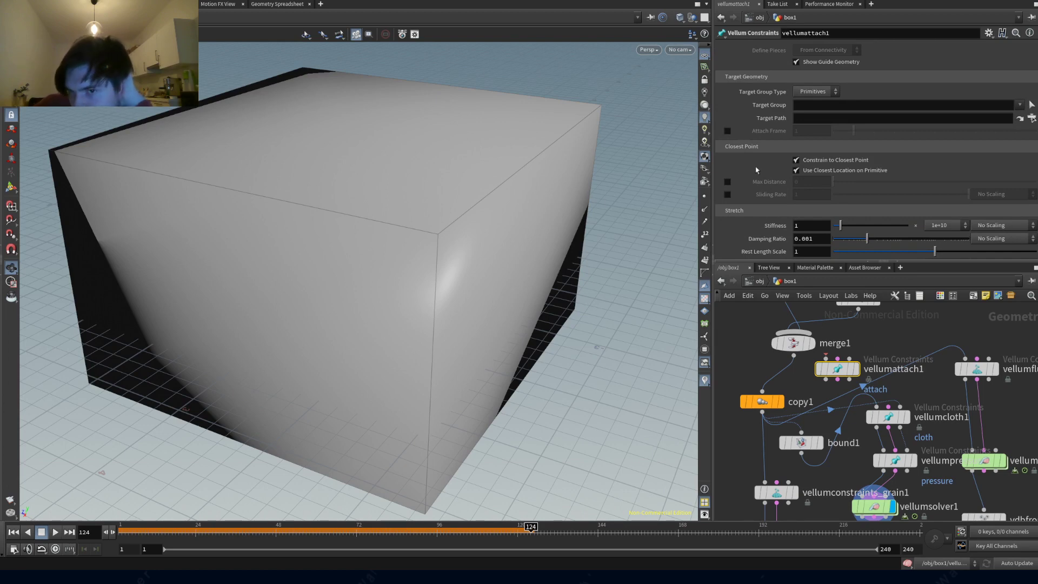
{"action": "scroll", "coordinate": [756, 170], "scroll_direction": "down", "scroll_amount": 6}
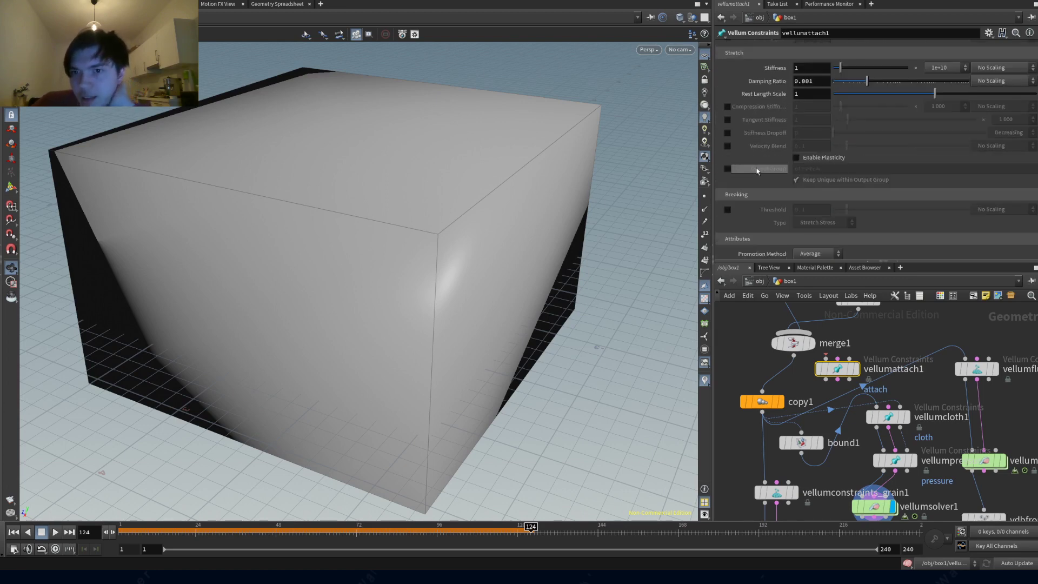
{"action": "scroll", "coordinate": [756, 170], "scroll_direction": "down", "scroll_amount": 2}
{"action": "scroll", "coordinate": [757, 172], "scroll_direction": "up", "scroll_amount": 10}
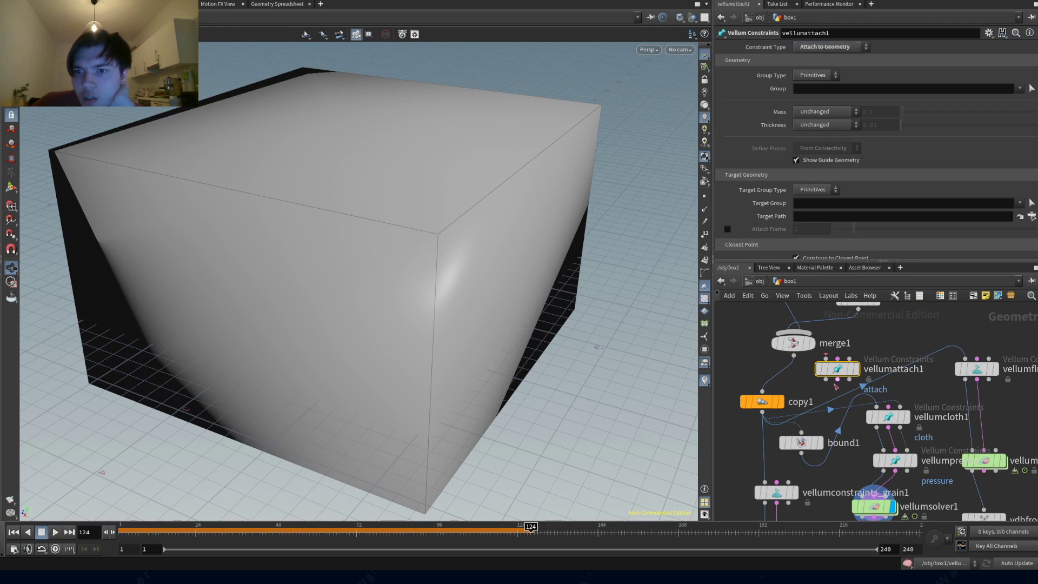
{"action": "key", "text": "Delete"}
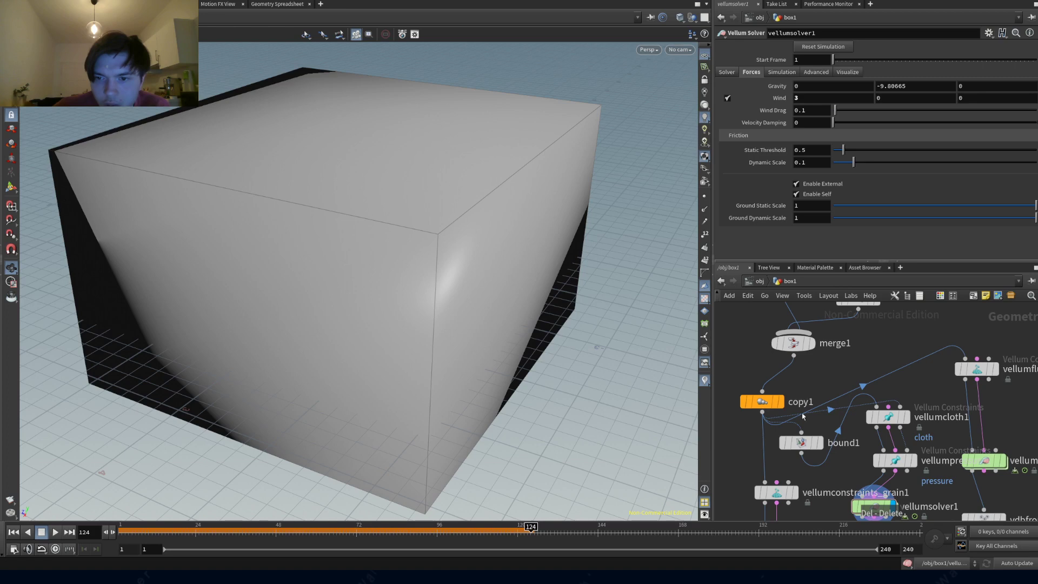
- Place a Vellum Constraints node set to Struts above copy1 and select vellumsolver1
{"action": "left_click", "coordinate": [818, 385]}
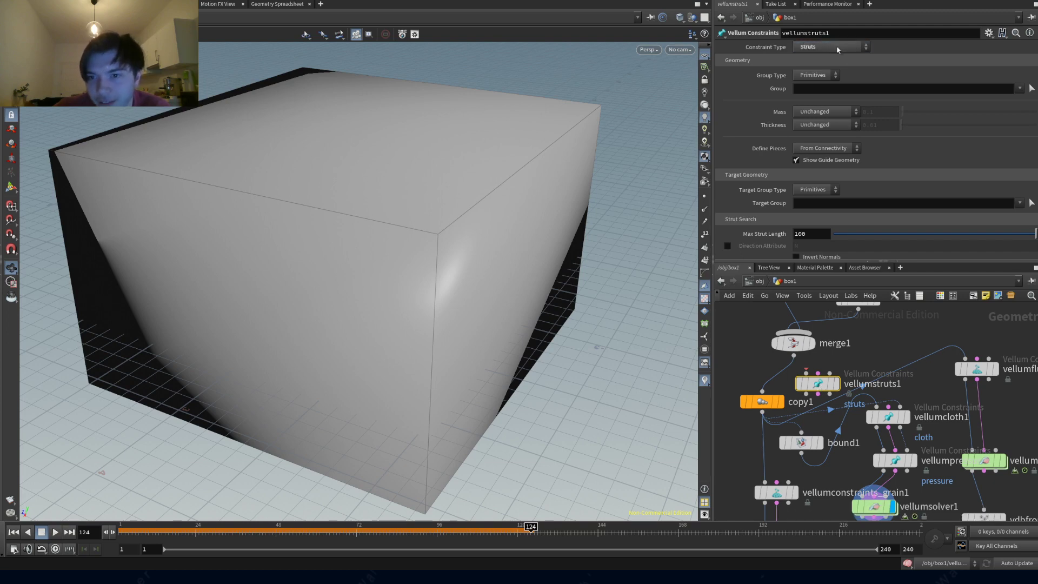
{"action": "scroll", "coordinate": [763, 215], "scroll_direction": "down", "scroll_amount": 3}
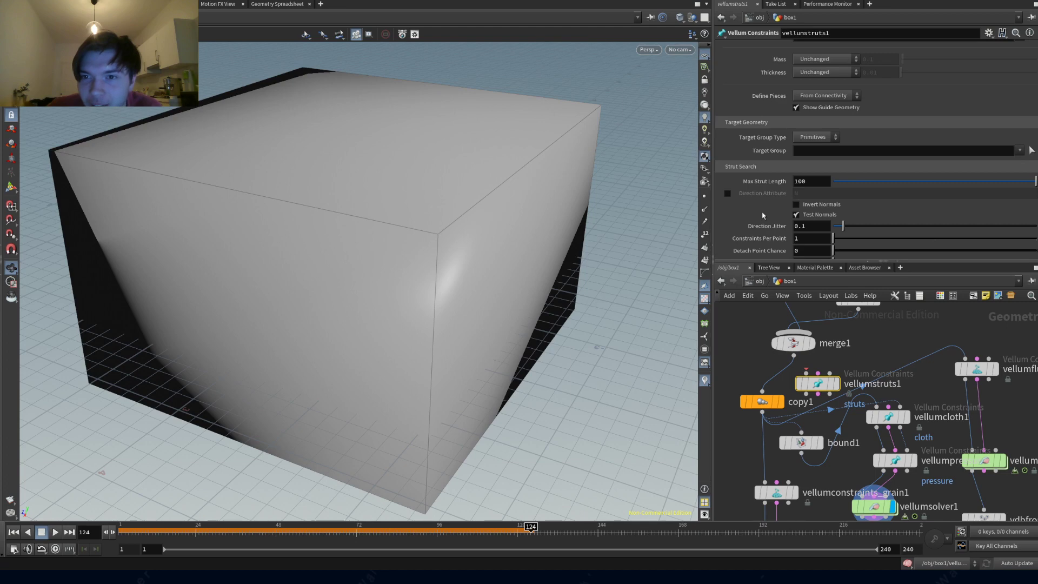
{"action": "scroll", "coordinate": [763, 216], "scroll_direction": "down", "scroll_amount": 6}
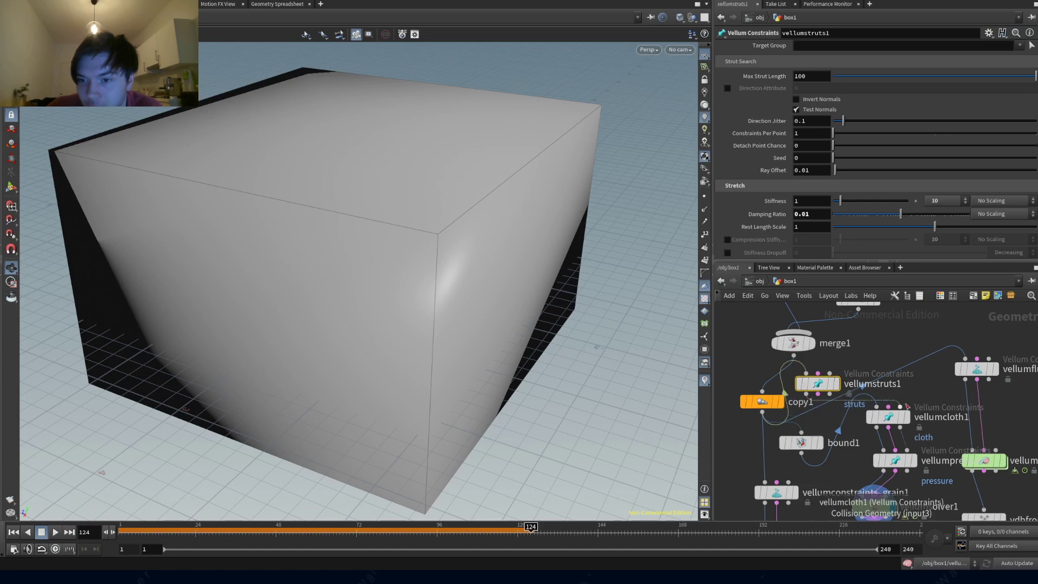
{"action": "left_click", "coordinate": [873, 506]}
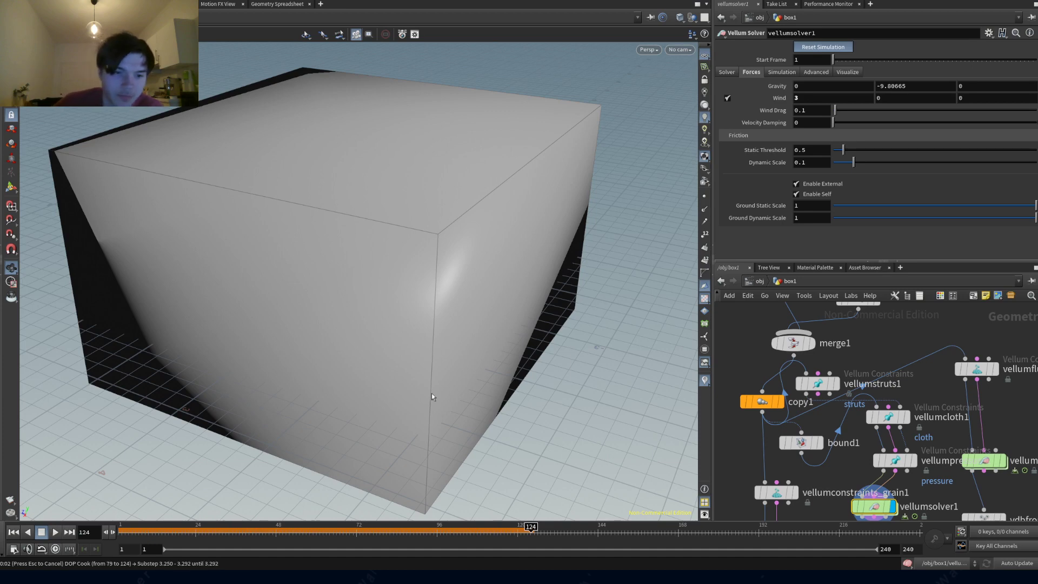
- Rewind to frame 4 and replay the sim with vellumstruts1 until the box vanishes at frame 82
{"action": "key", "text": "space"}
{"action": "left_click_drag", "start_coordinate": [291, 527], "coordinate": [145, 527]}
{"action": "left_click_drag", "start_coordinate": [821, 386], "coordinate": [832, 376]}
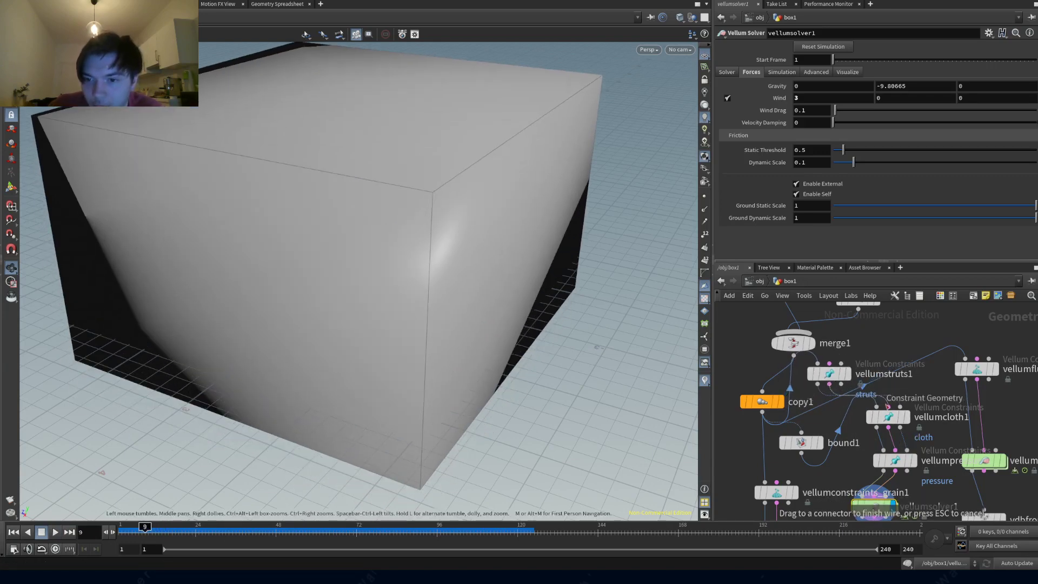
{"action": "left_click", "coordinate": [128, 527]}
{"action": "left_click", "coordinate": [54, 532]}
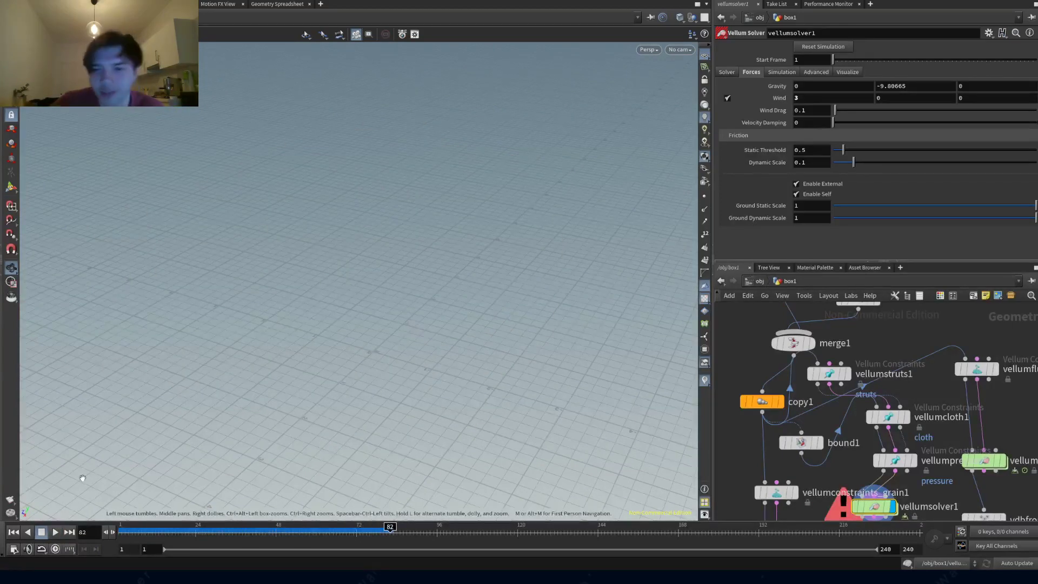
{"action": "mouse_move", "coordinate": [874, 508]}
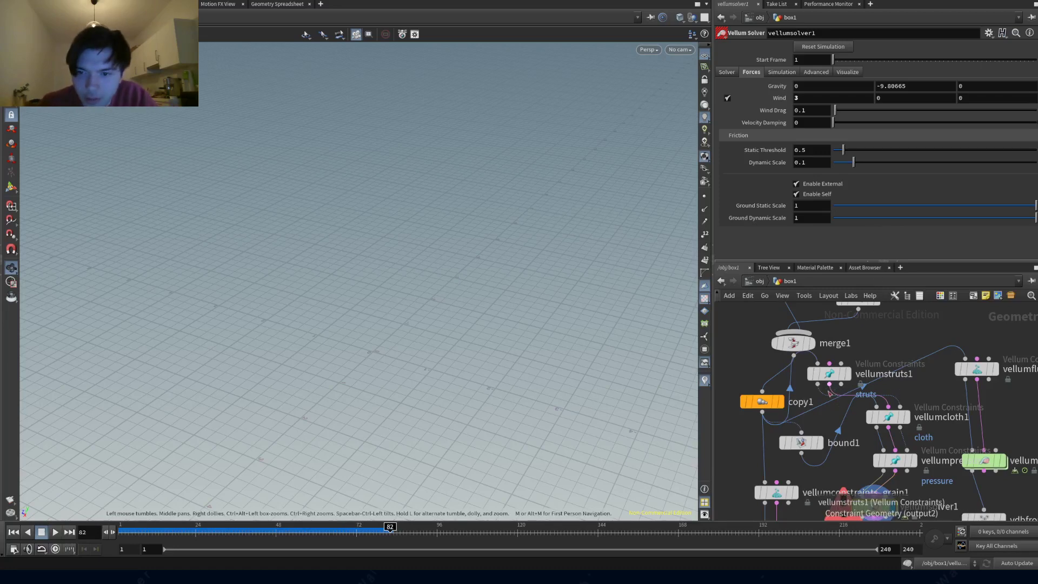
{"action": "scroll", "coordinate": [831, 392], "scroll_direction": "up", "scroll_amount": 3}
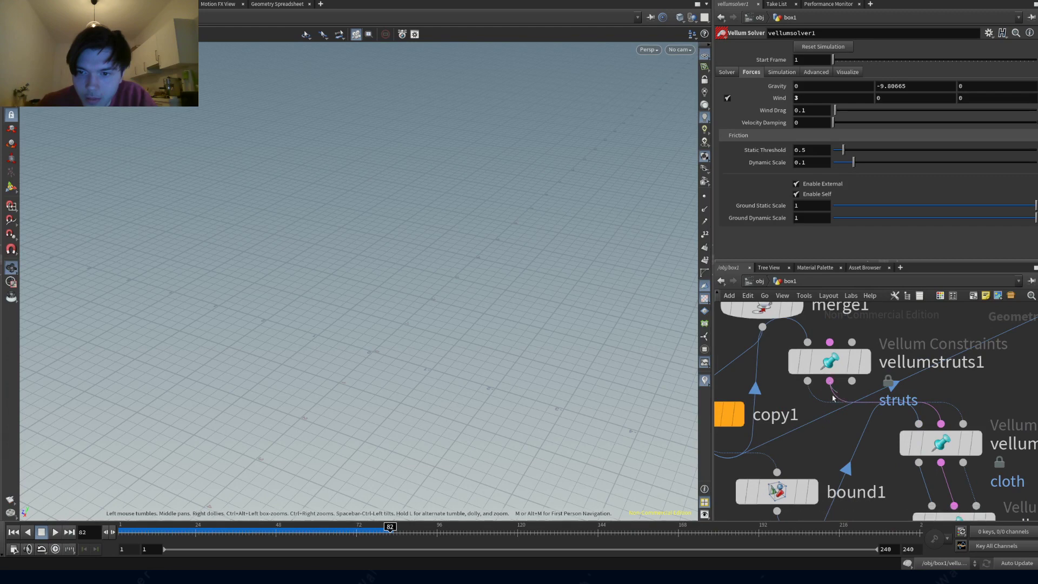
- Reroute vellumstruts1's wires and cut the unwanted connection with Y
{"action": "left_click", "coordinate": [919, 423]}
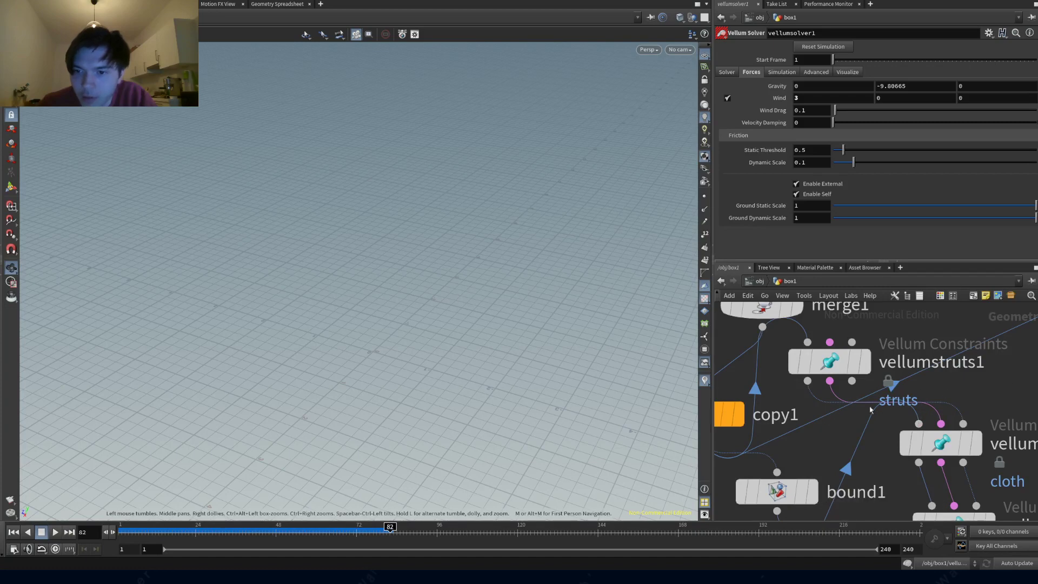
{"action": "left_click_drag", "start_coordinate": [873, 384], "coordinate": [835, 399]}
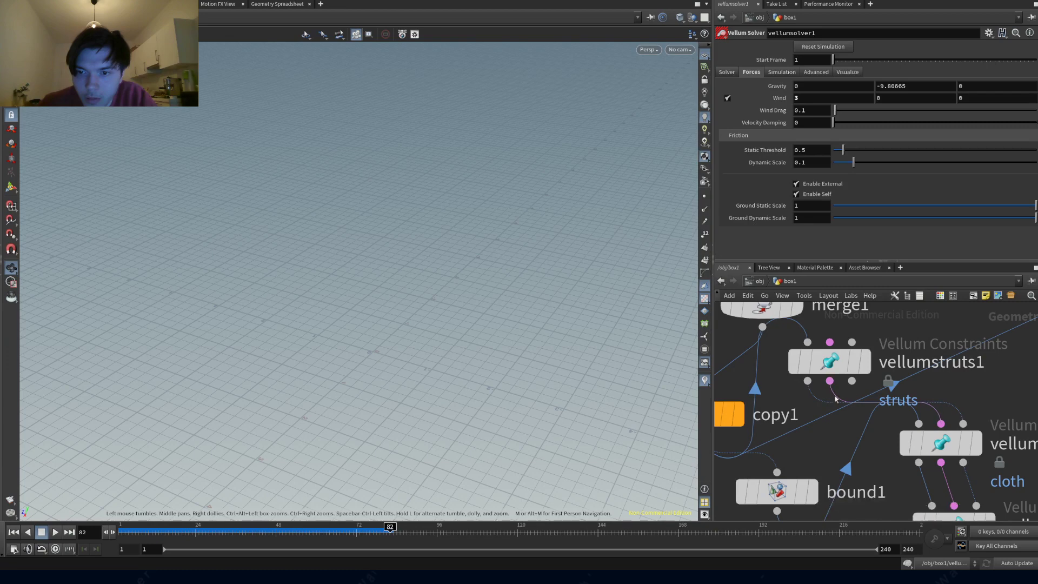
{"action": "left_click_drag", "start_coordinate": [838, 398], "coordinate": [940, 424]}
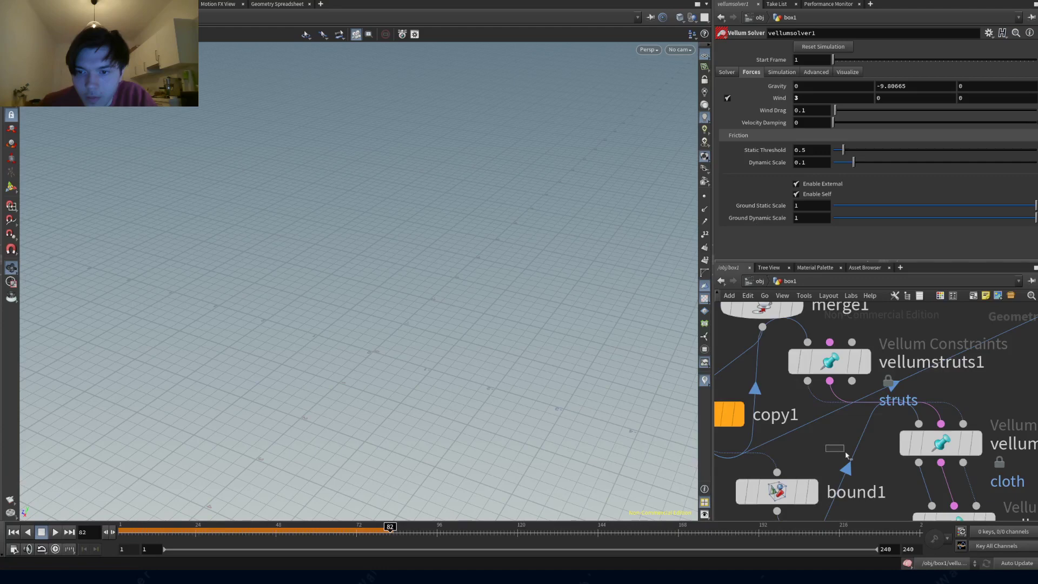
{"action": "key", "text": "y"}
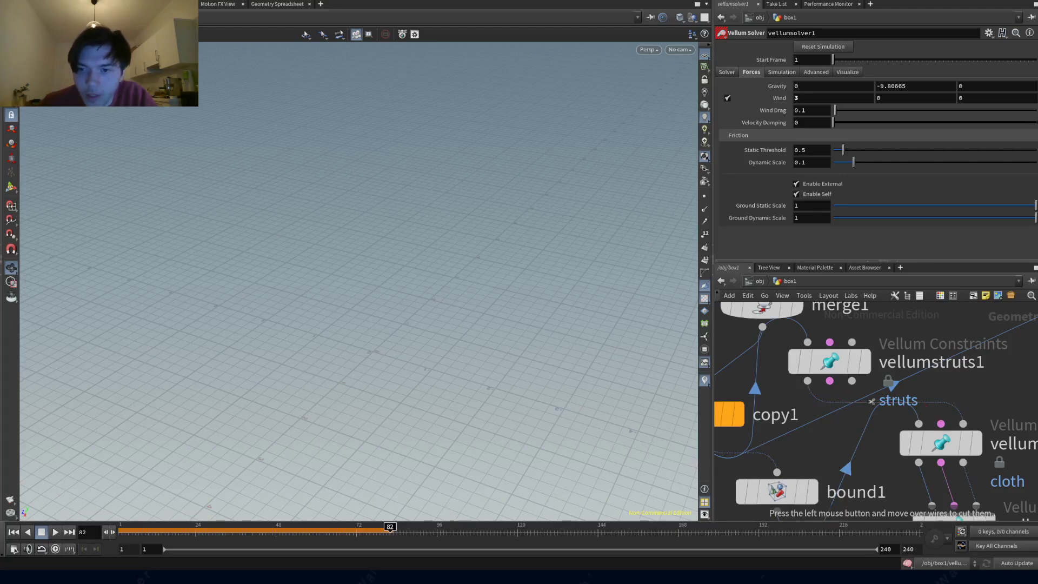
{"action": "scroll", "coordinate": [939, 438], "scroll_direction": "down", "scroll_amount": 4}
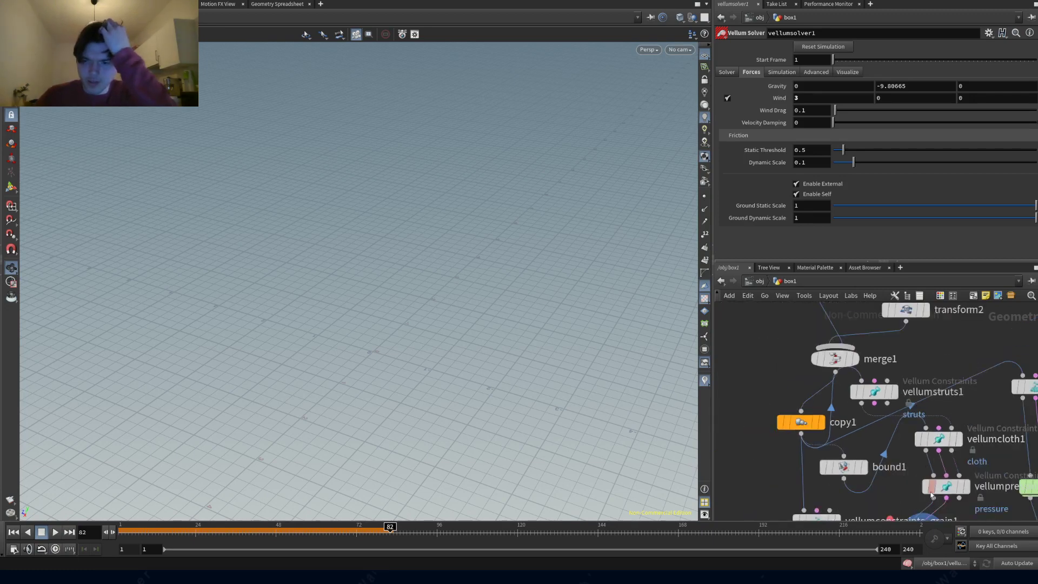
- Reset the Vellum simulation and scrub back to frame 1 so the box reappears
{"action": "middle_click_drag", "start_coordinate": [979, 424], "coordinate": [958, 388]}
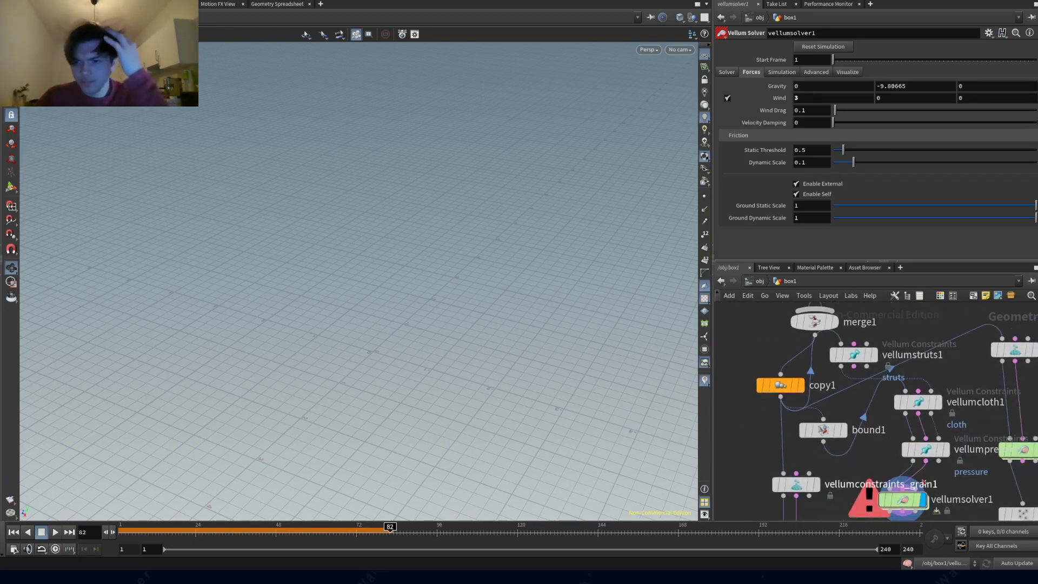
{"action": "left_click", "coordinate": [818, 49]}
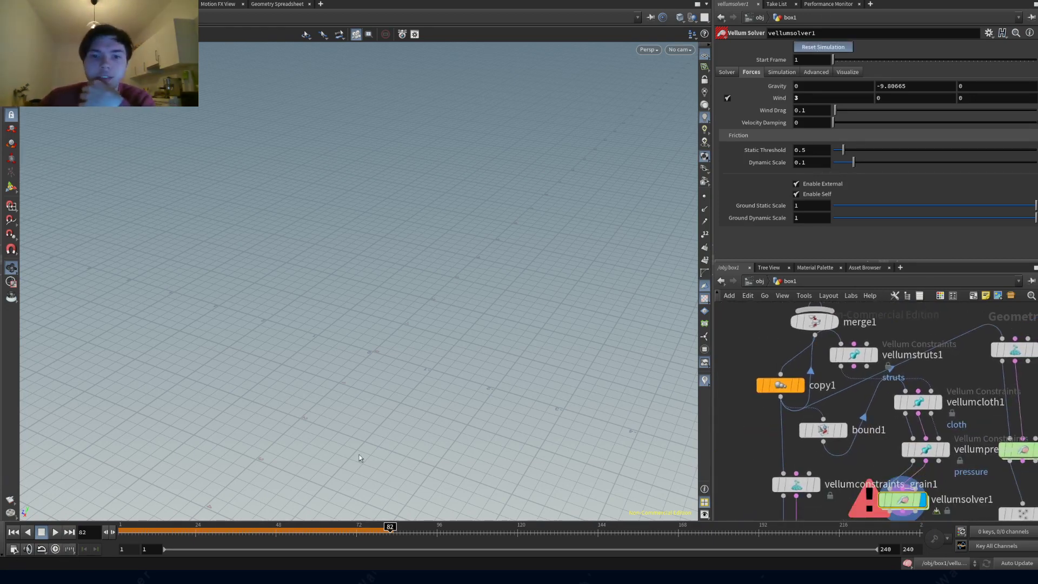
{"action": "left_click_drag", "start_coordinate": [255, 528], "coordinate": [120, 527]}
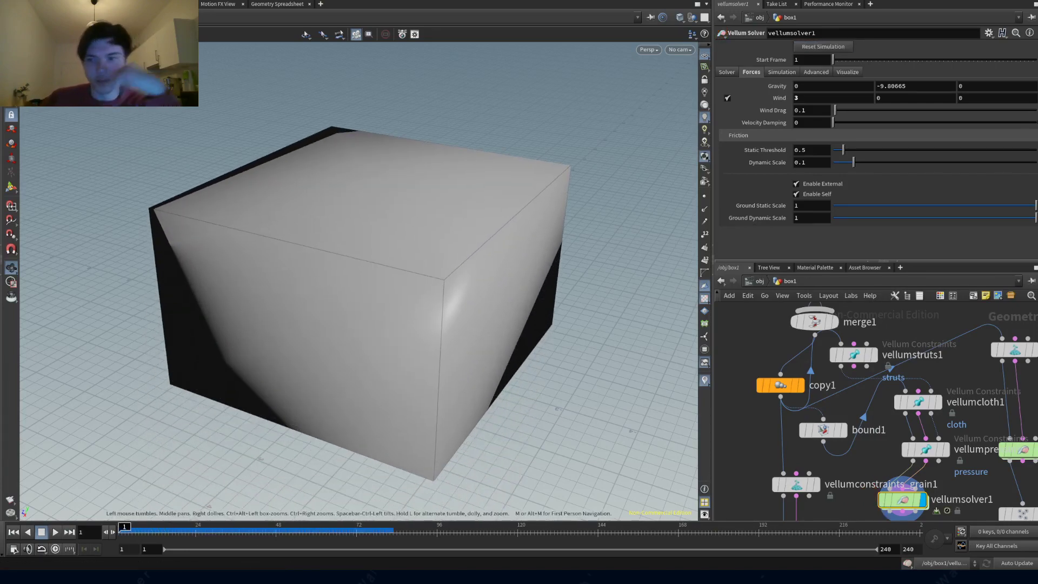
- Change vellumstruts1's Constraint Type from Struts to Stitch Points and nudge copy1 aside
{"action": "left_click", "coordinate": [869, 357]}
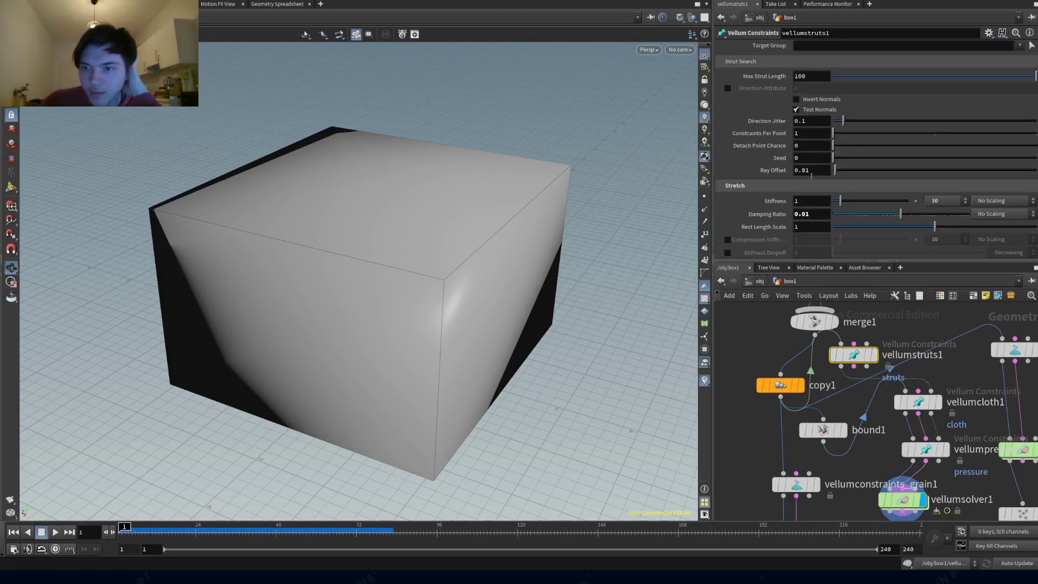
{"action": "scroll", "coordinate": [780, 165], "scroll_direction": "up", "scroll_amount": 5}
{"action": "left_click", "coordinate": [812, 47]}
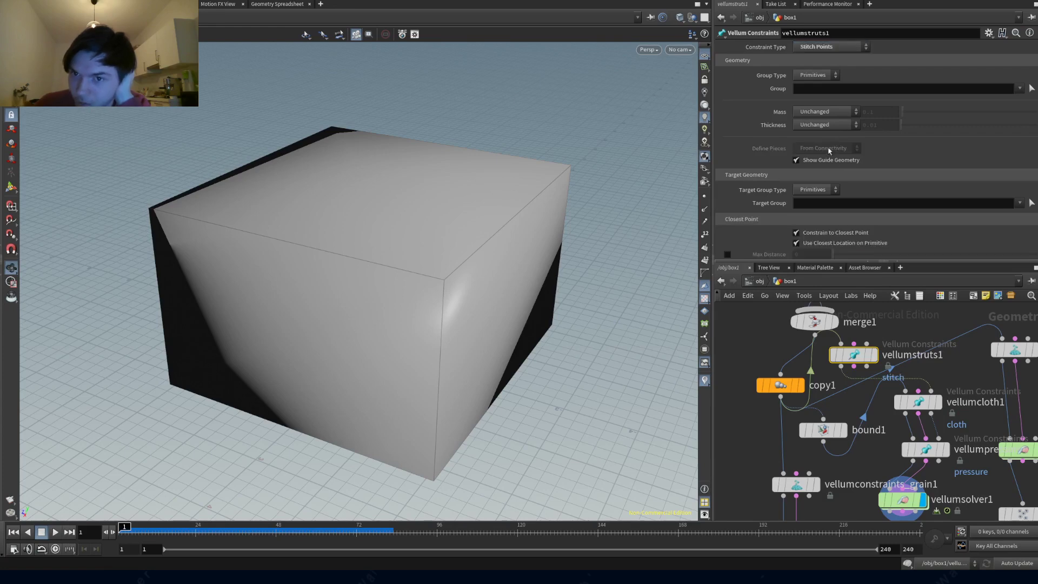
{"action": "scroll", "coordinate": [811, 163], "scroll_direction": "down", "scroll_amount": 5}
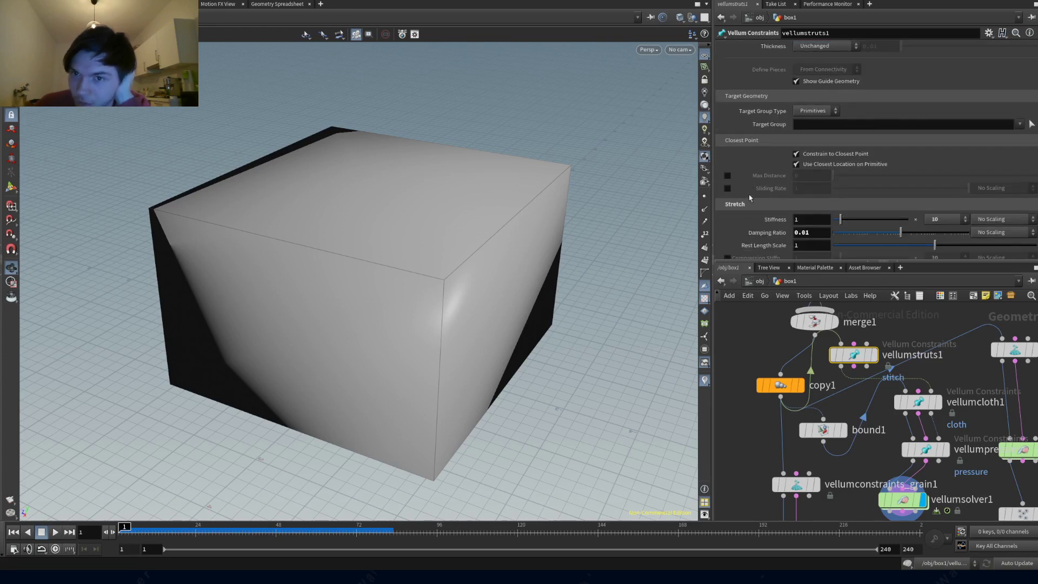
{"action": "scroll", "coordinate": [749, 198], "scroll_direction": "up", "scroll_amount": 5}
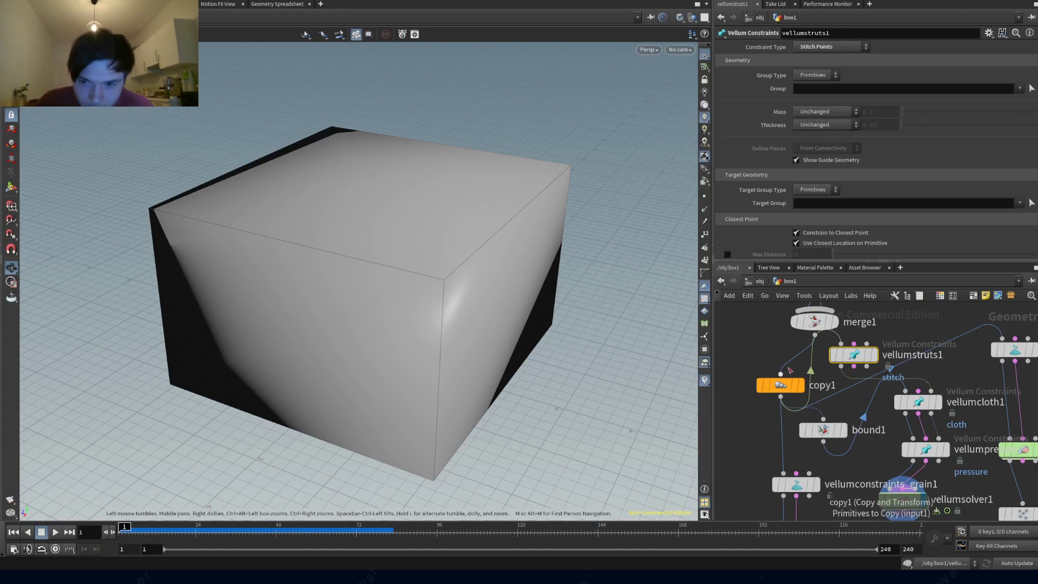
{"action": "mouse_move", "coordinate": [789, 393]}
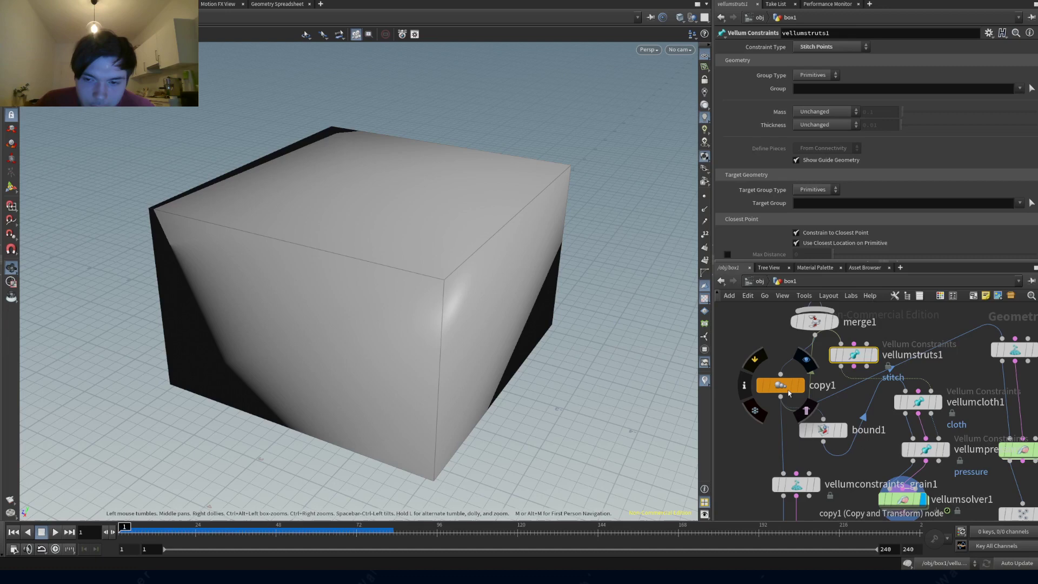
{"action": "left_click_drag", "start_coordinate": [787, 387], "coordinate": [771, 391]}
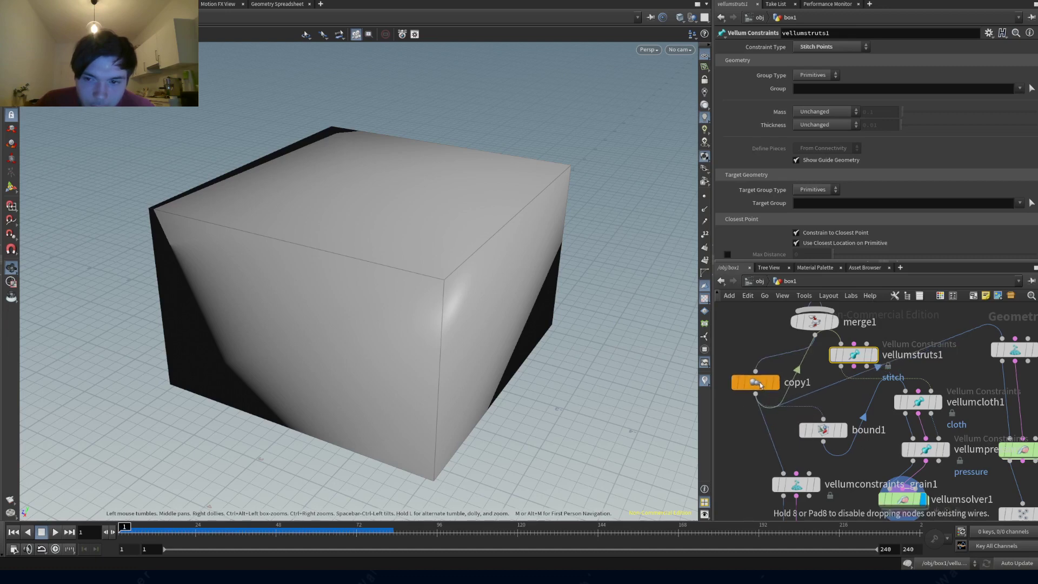
- Delete bound1 and play the simulation to frame 27, viewing the separated layers from low
{"action": "left_click", "coordinate": [822, 430]}
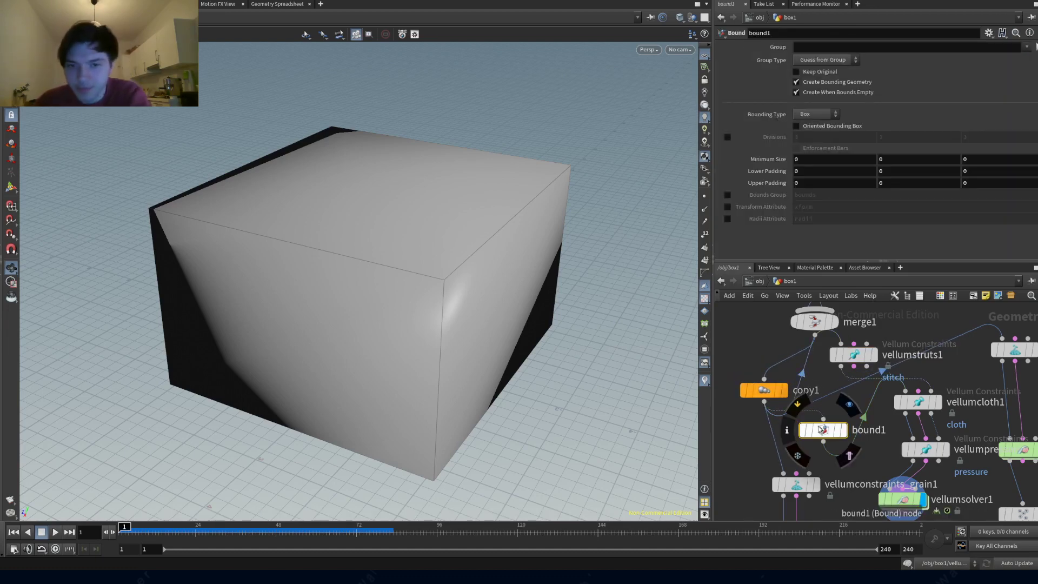
{"action": "key", "text": "Delete"}
{"action": "left_click", "coordinate": [55, 533]}
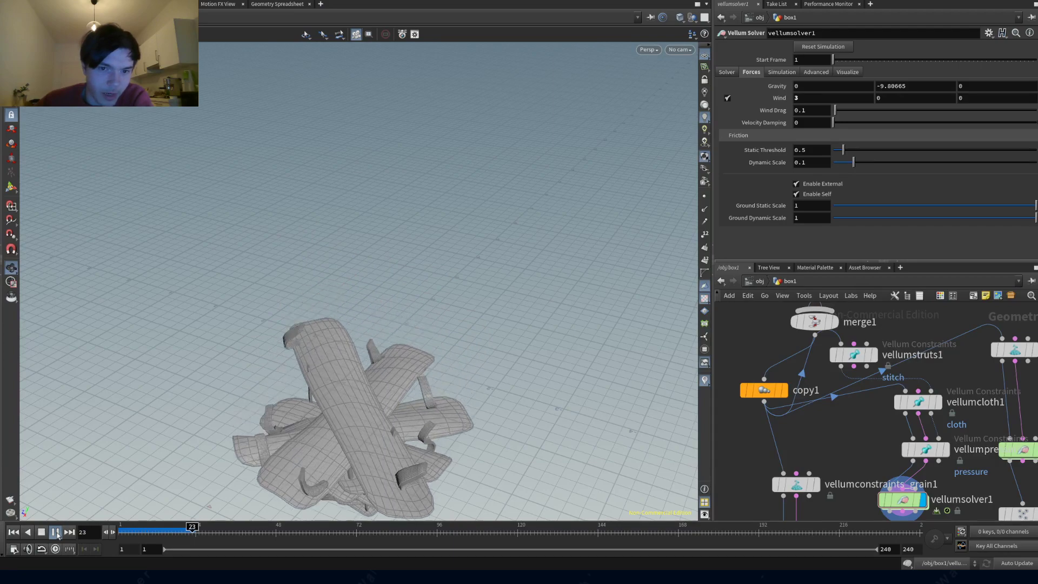
{"action": "left_click", "coordinate": [55, 533]}
{"action": "left_click_drag", "start_coordinate": [373, 457], "coordinate": [476, 424]}
{"action": "scroll", "coordinate": [506, 456], "scroll_direction": "up", "scroll_amount": 5}
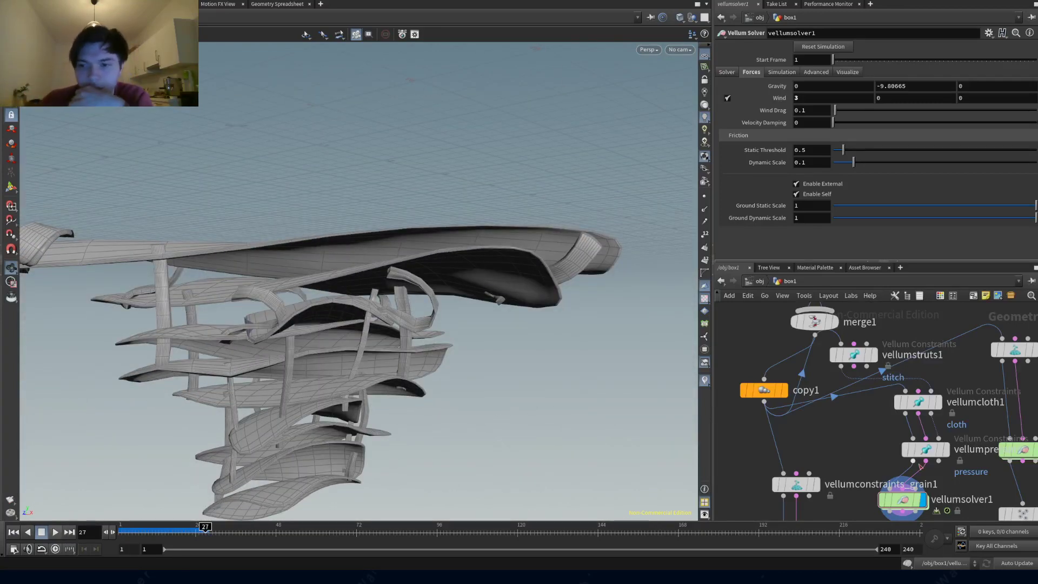
{"action": "left_click", "coordinate": [855, 356]}
- Delete vellumstruts1 and inspect the vellumcloth1 constraint settings
{"action": "key", "text": "Delete"}
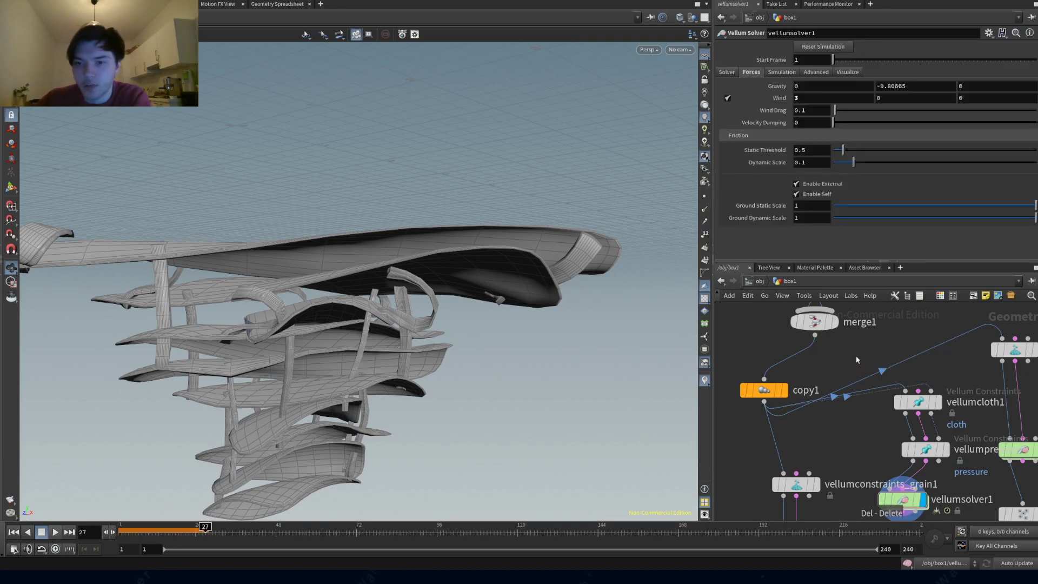
{"action": "left_click", "coordinate": [930, 402]}
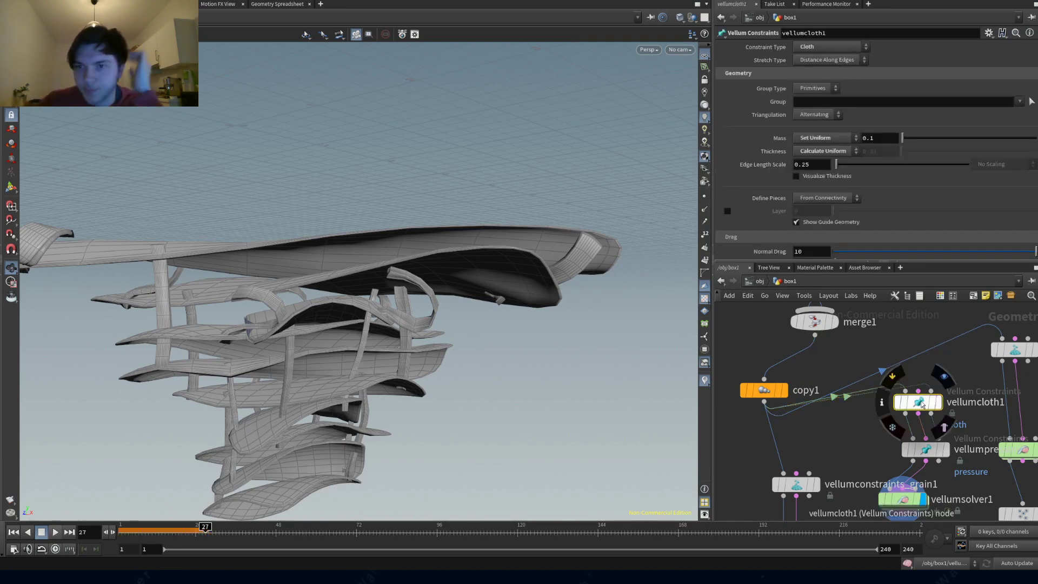
{"action": "scroll", "coordinate": [919, 202], "scroll_direction": "down", "scroll_amount": 5}
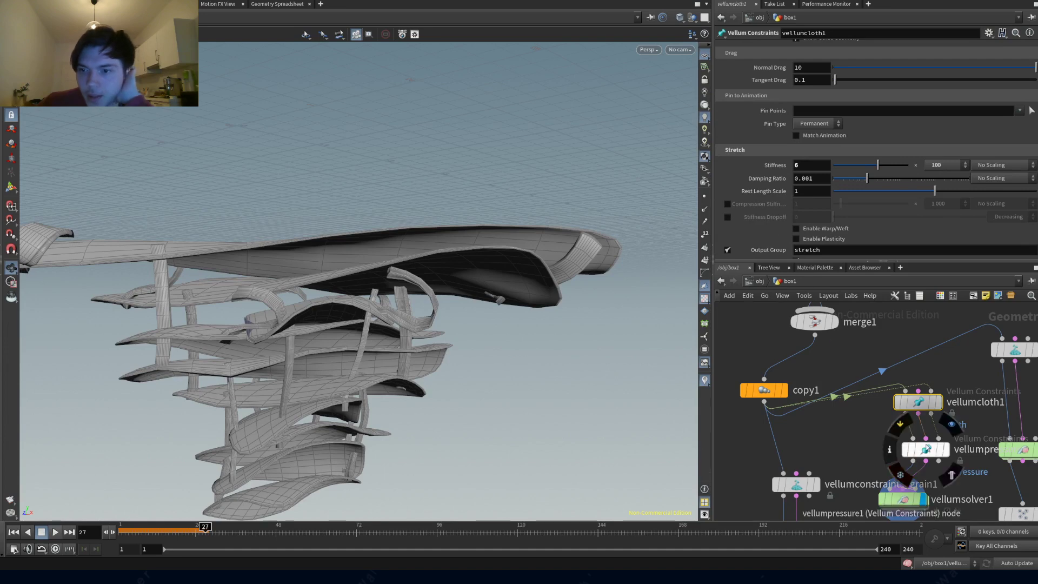
- Set vellumsolver1's Wind Drag to 2.12 and Wind Y to 3, then replay
{"action": "left_click", "coordinate": [901, 500]}
{"action": "left_click_drag", "start_coordinate": [885, 109], "coordinate": [876, 112]}
{"action": "left_click", "coordinate": [886, 97]}
{"action": "type", "text": "3"}
{"action": "key", "text": "Return"}
{"action": "left_click", "coordinate": [55, 532]}
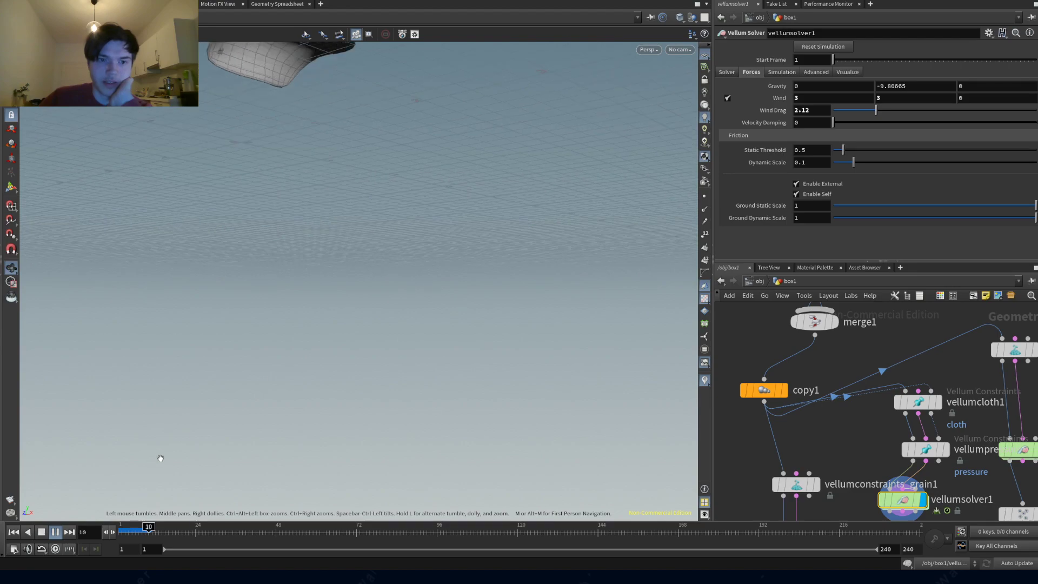
- Pause the wind simulation at frames 16 and 38 and orbit around the cloth sheets
{"action": "left_click", "coordinate": [42, 533]}
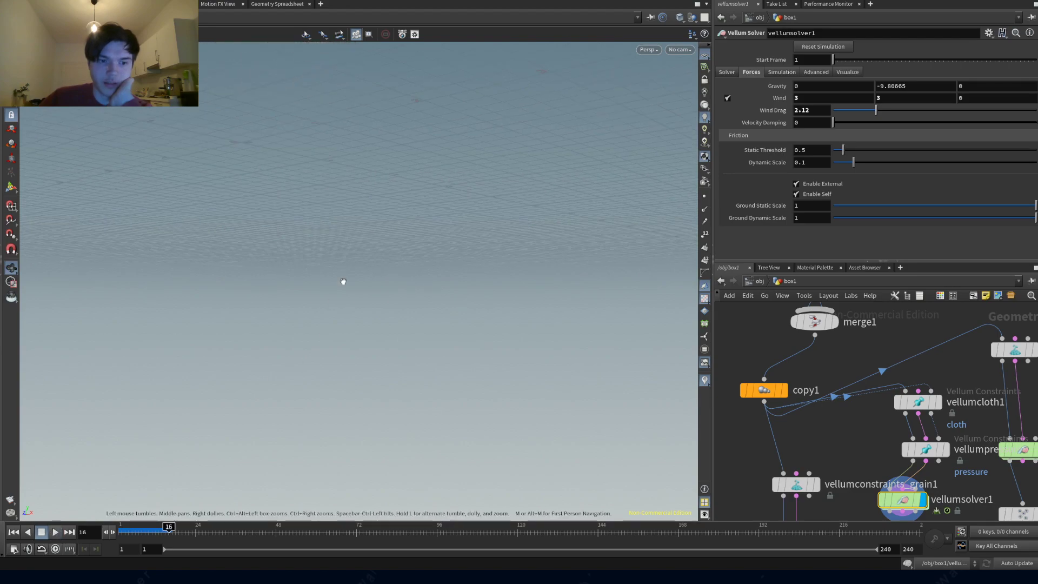
{"action": "left_click_drag", "start_coordinate": [410, 156], "coordinate": [251, 503]}
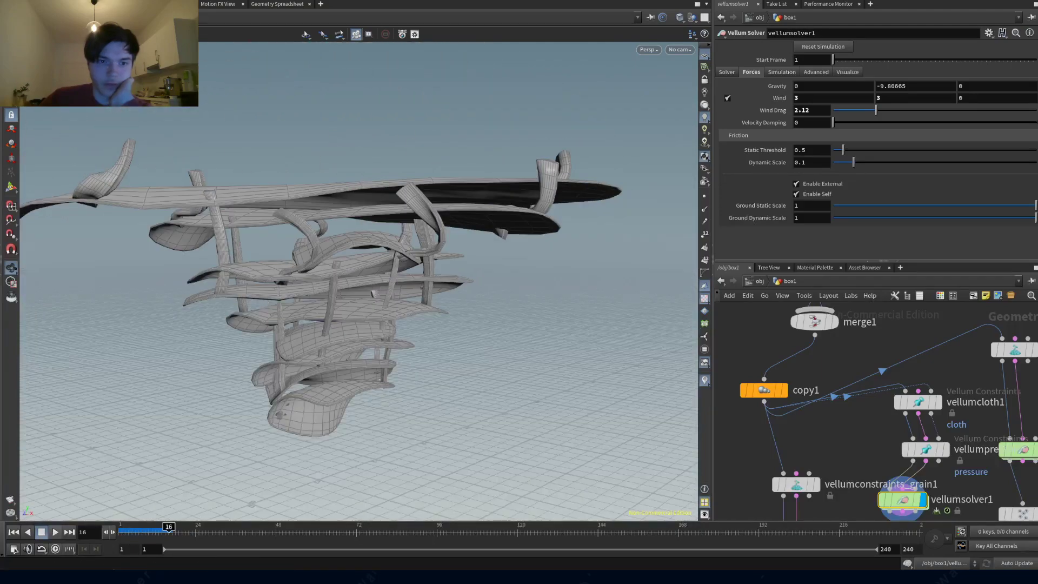
{"action": "left_click", "coordinate": [55, 532]}
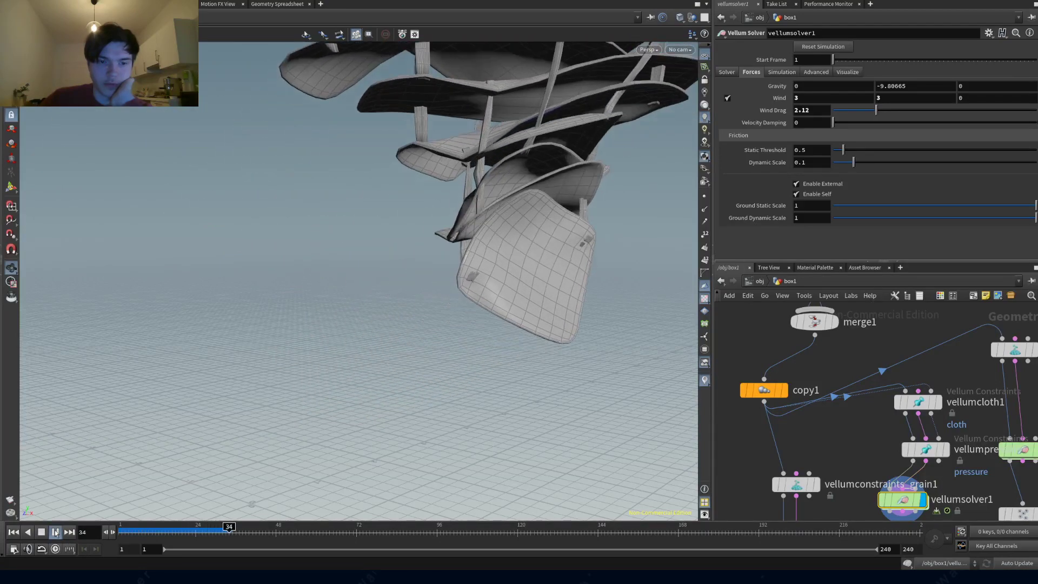
{"action": "left_click", "coordinate": [55, 532]}
{"action": "left_click_drag", "start_coordinate": [394, 289], "coordinate": [130, 260]}
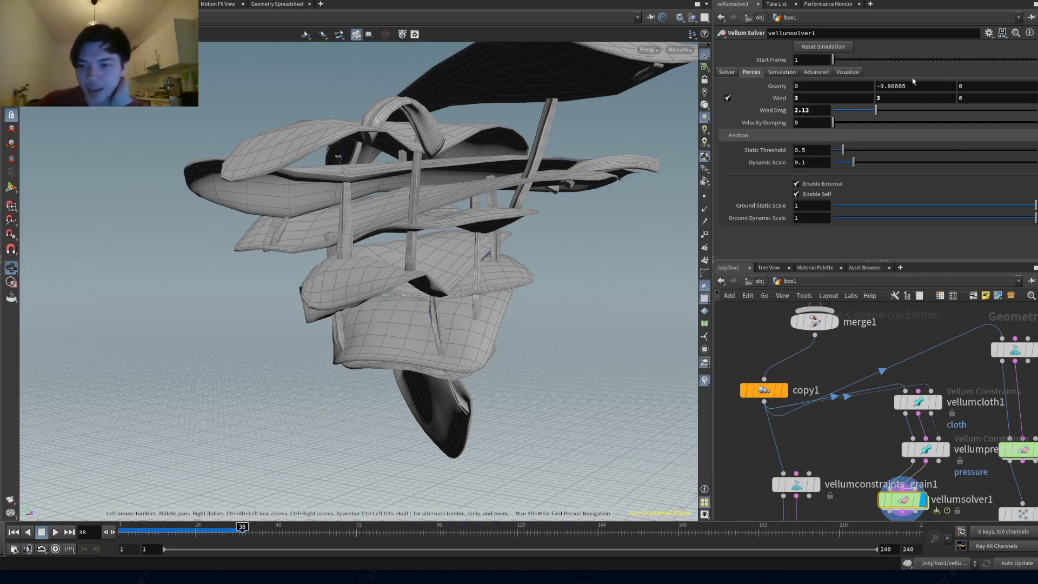
- Review vellumsolver1's simulation, advanced and substep tabs, then return to Forces
{"action": "left_click", "coordinate": [783, 74]}
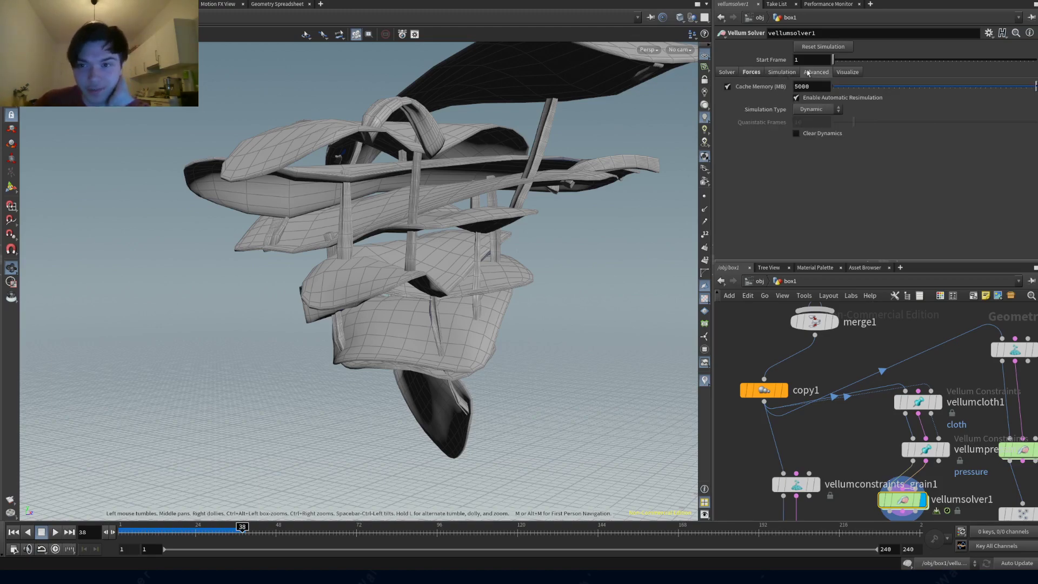
{"action": "left_click", "coordinate": [808, 73]}
{"action": "left_click_drag", "start_coordinate": [411, 216], "coordinate": [378, 182]}
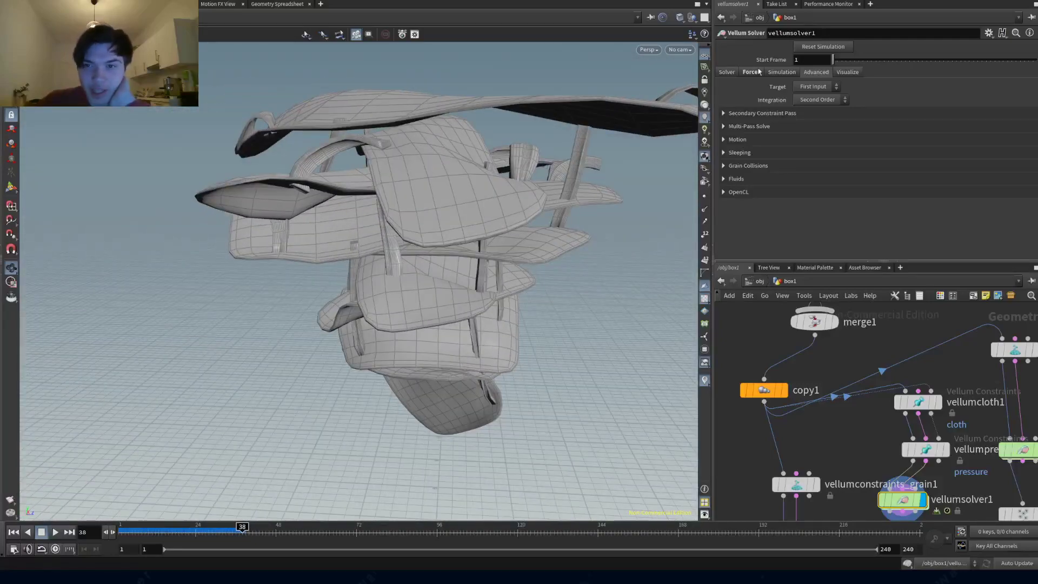
{"action": "left_click", "coordinate": [728, 72]}
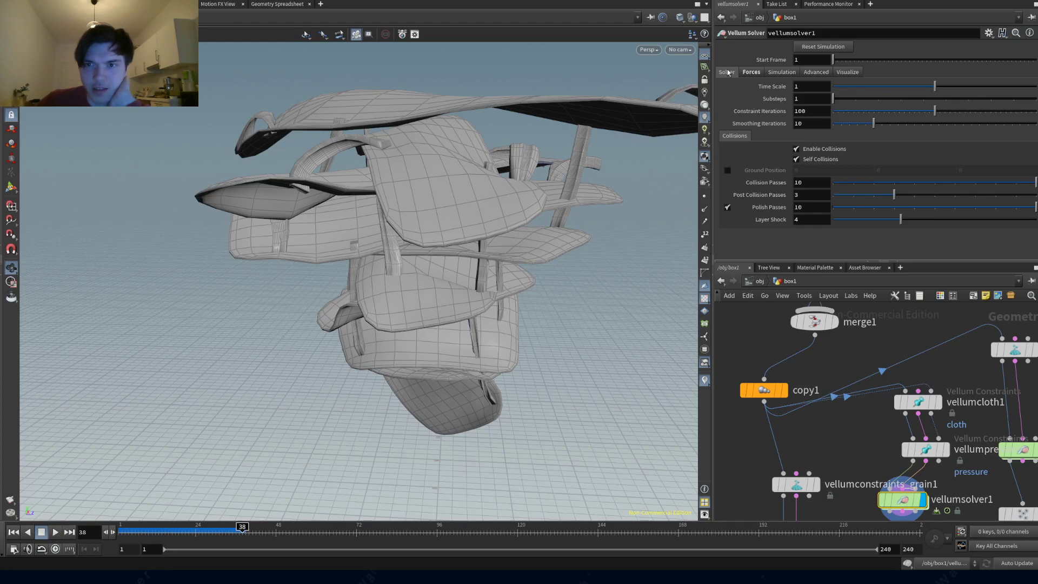
{"action": "left_click", "coordinate": [749, 72]}
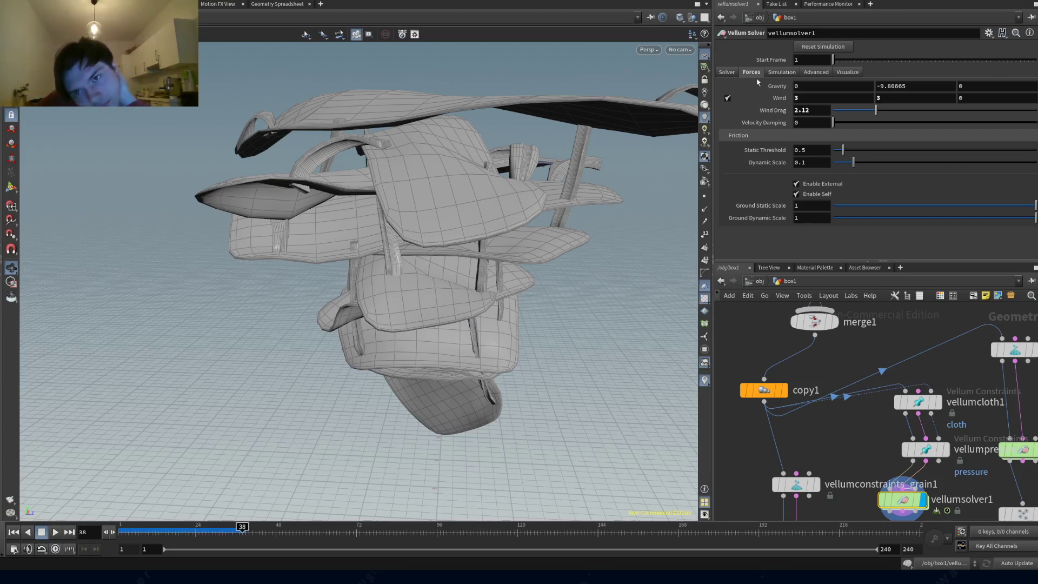
- Reset Wind Drag to 0 and replay the simulation from frame 1 to frame 16
{"action": "middle_click", "coordinate": [779, 111], "text": "ctrl"}
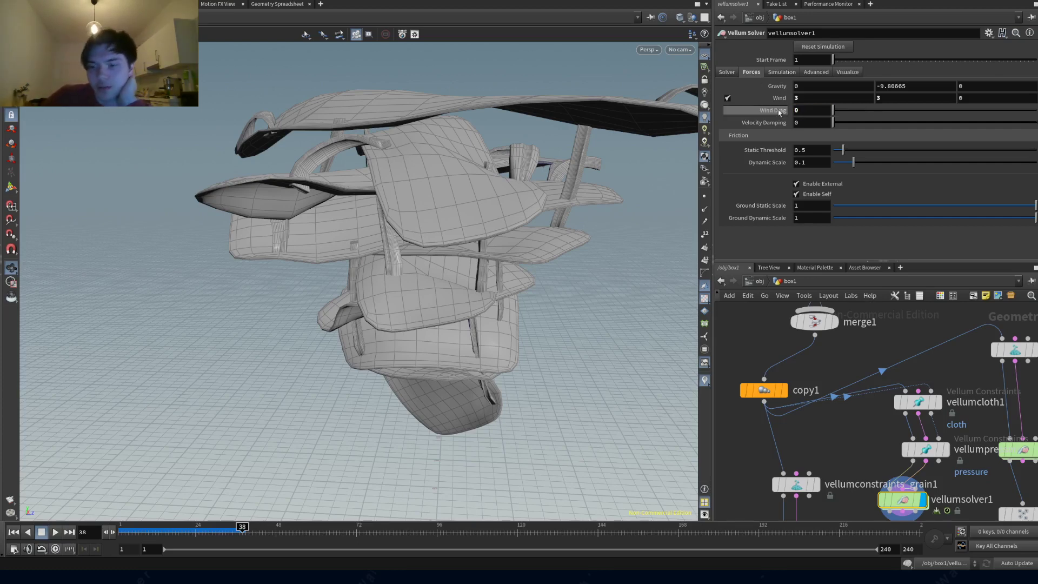
{"action": "left_click", "coordinate": [228, 530]}
{"action": "left_click_drag", "start_coordinate": [228, 530], "coordinate": [123, 530]}
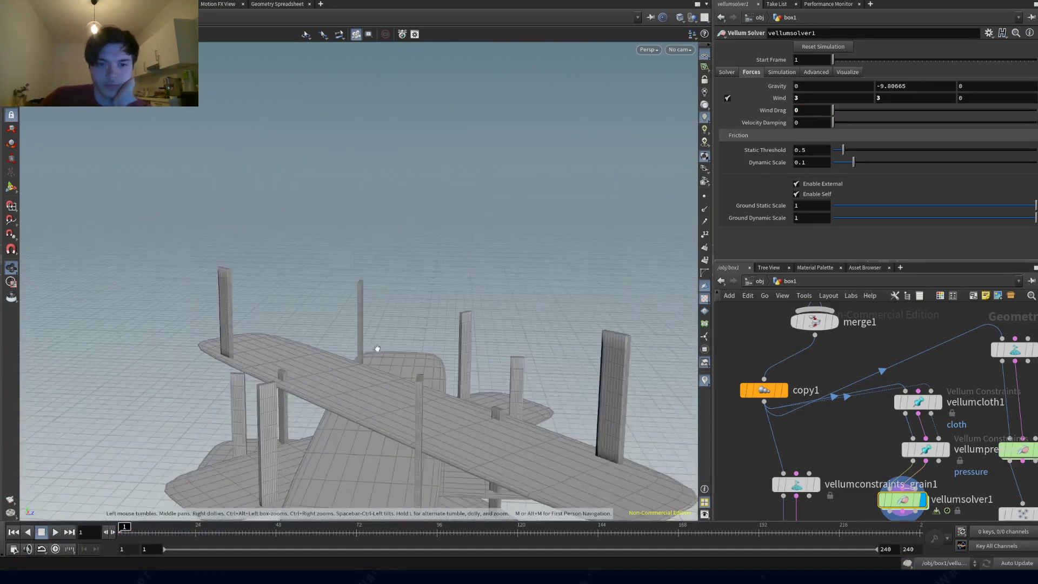
{"action": "left_click", "coordinate": [55, 531]}
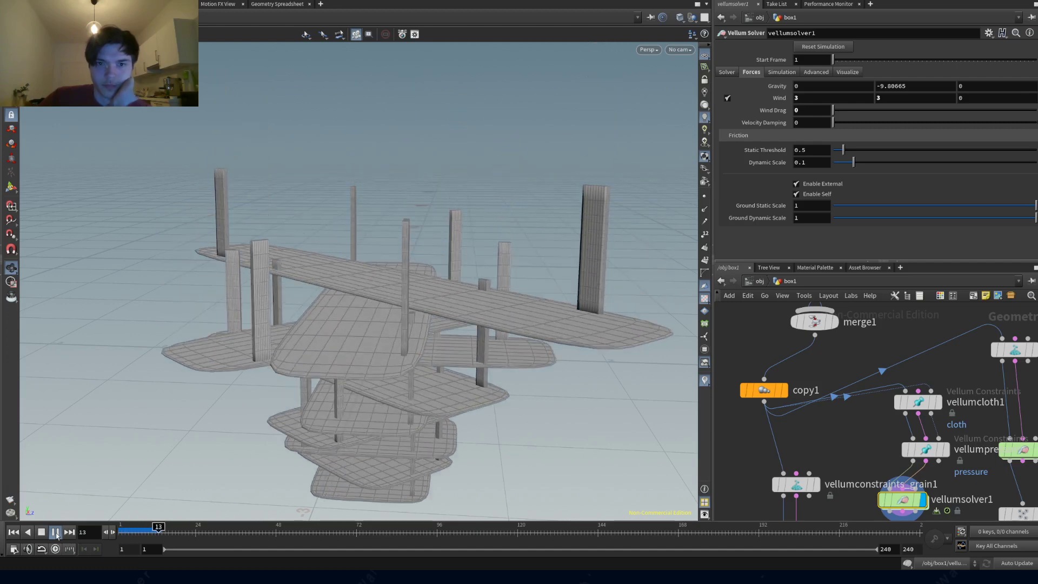
{"action": "left_click", "coordinate": [55, 531]}
- Set Wind Drag to 1, rerun from the start to frame 28, and orbit the blown sheets
{"action": "left_click", "coordinate": [792, 112]}
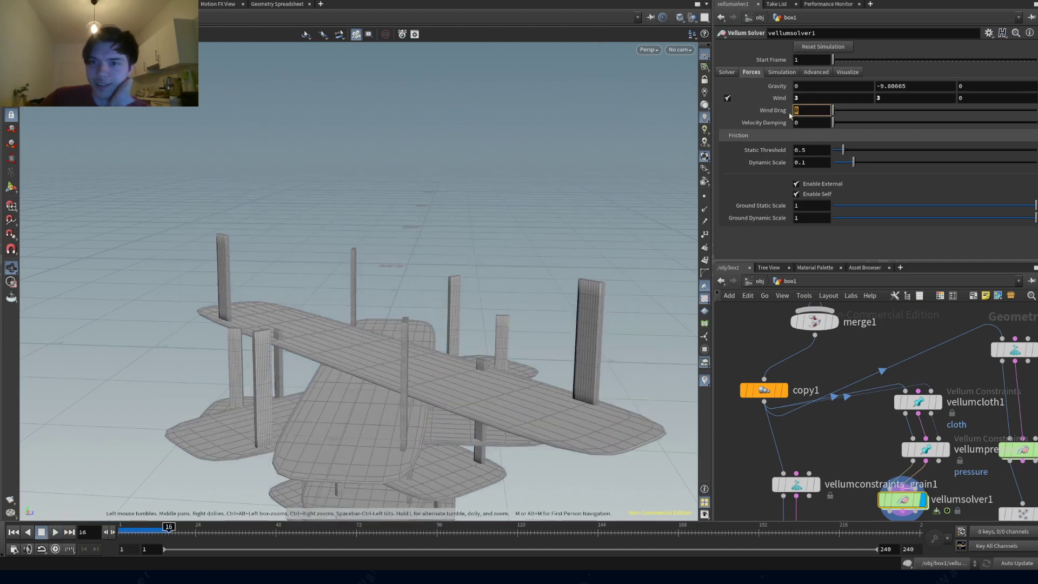
{"action": "type", "text": "1"}
{"action": "key", "text": "Return"}
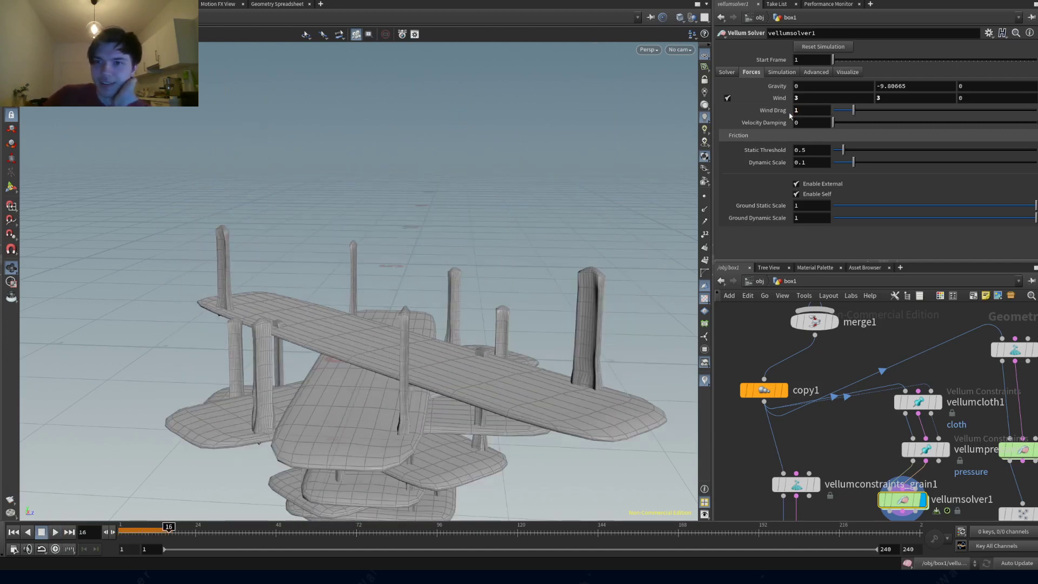
{"action": "left_click", "coordinate": [131, 523]}
{"action": "left_click", "coordinate": [57, 533]}
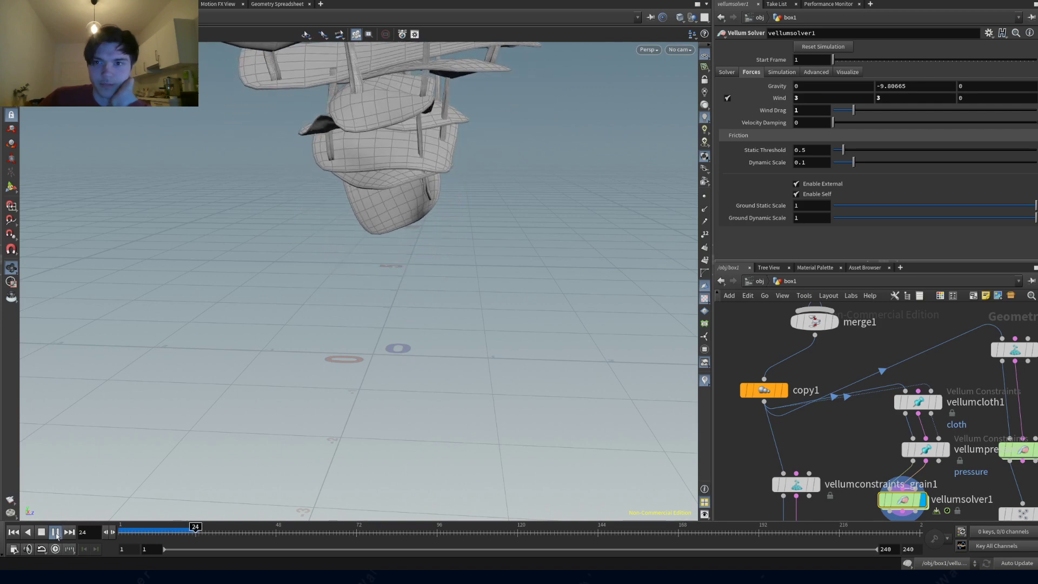
{"action": "left_click", "coordinate": [57, 534]}
{"action": "scroll", "coordinate": [402, 217], "scroll_direction": "up", "scroll_amount": 3}
{"action": "left_click_drag", "start_coordinate": [402, 217], "coordinate": [151, 285]}
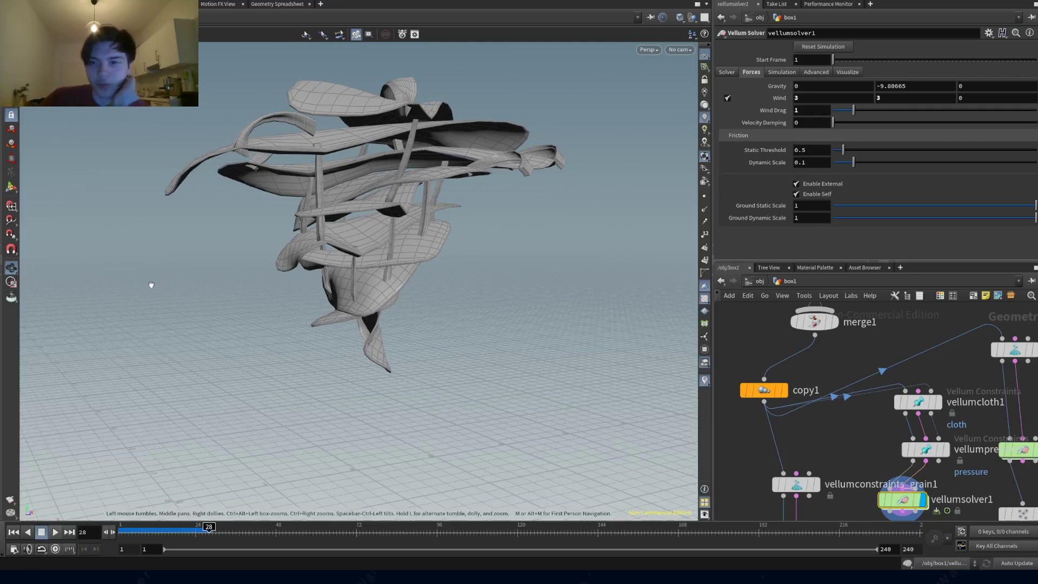
{"action": "middle_click_drag", "start_coordinate": [886, 465], "coordinate": [896, 364]}
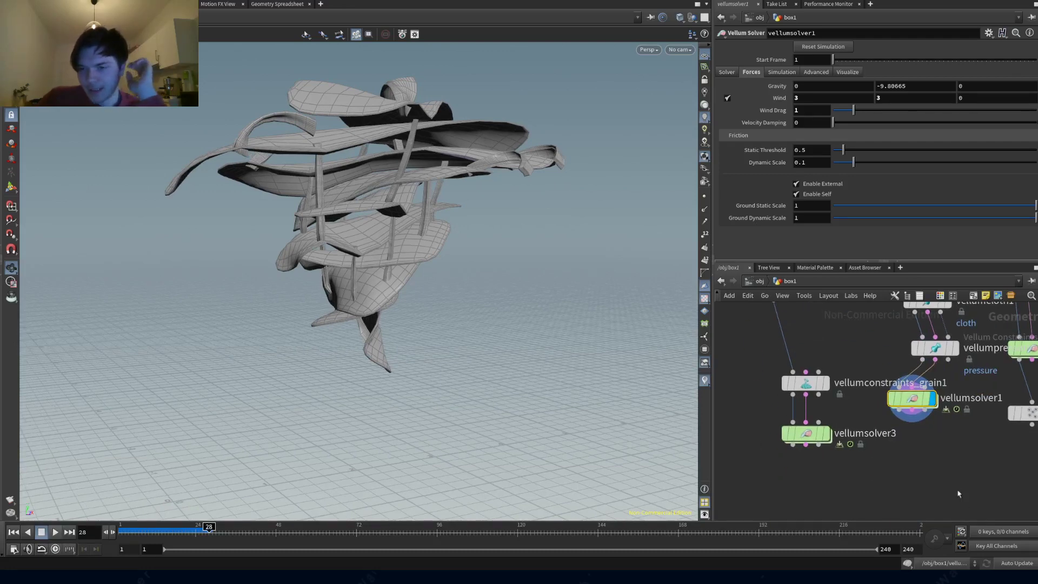
- Duplicate mirror1 as mirror2 below vellumsolver1 and wire the solver's output into it
{"action": "left_click_drag", "start_coordinate": [914, 405], "coordinate": [930, 420]}
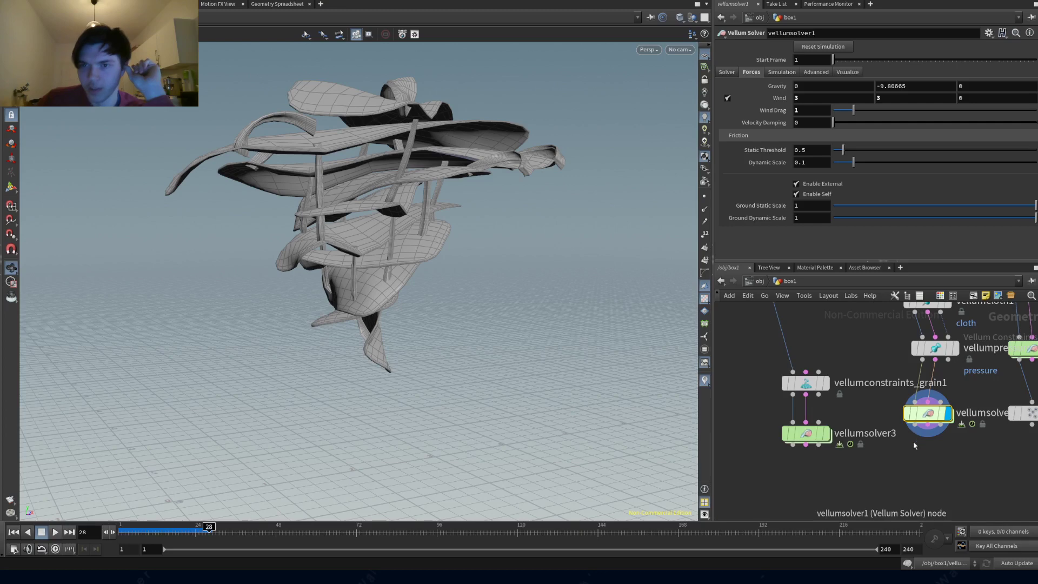
{"action": "left_click", "coordinate": [902, 480]}
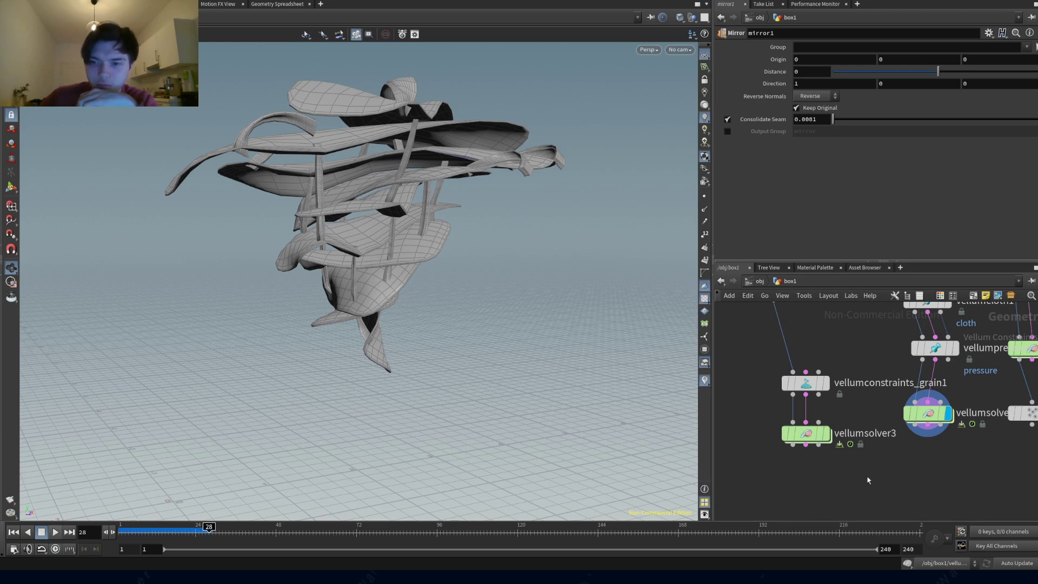
{"action": "scroll", "coordinate": [867, 475], "scroll_direction": "down", "scroll_amount": 4}
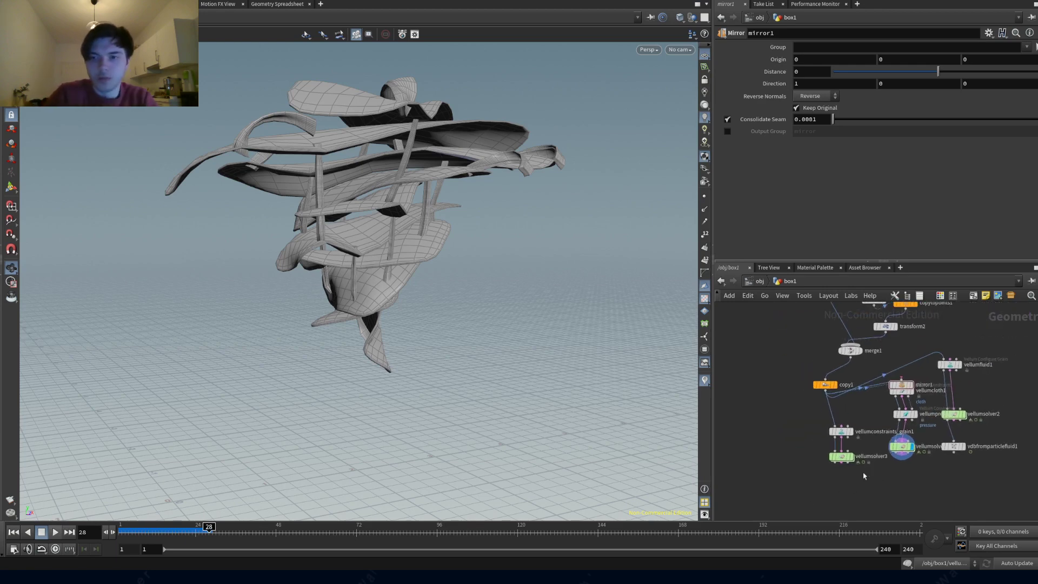
{"action": "key", "text": "ctrl+c"}
{"action": "key", "text": "ctrl+v"}
{"action": "left_click", "coordinate": [864, 487]}
{"action": "left_click_drag", "start_coordinate": [901, 452], "coordinate": [864, 482]}
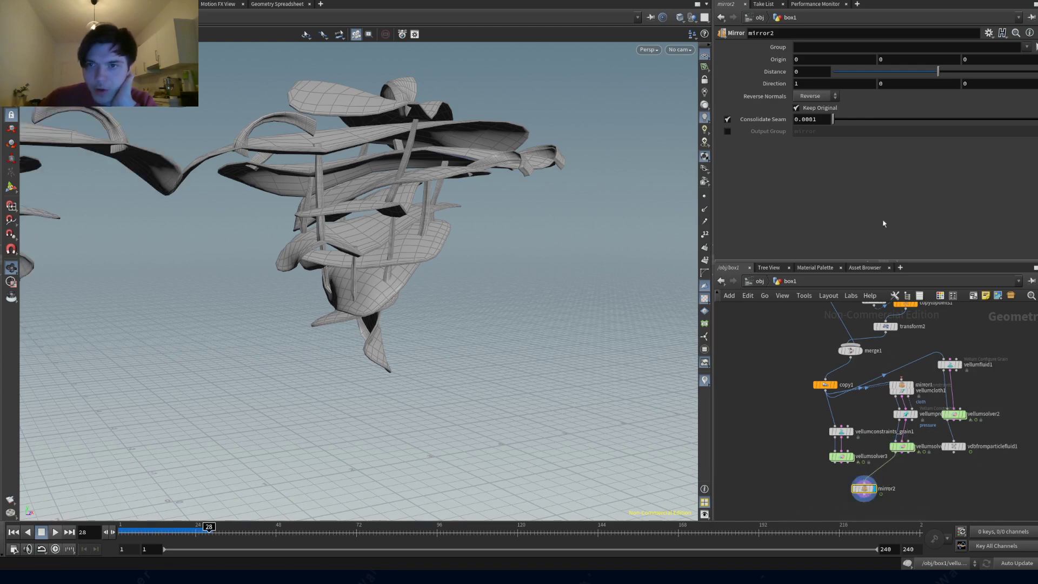
- Set mirror2's direction to the Y axis: Direction Y 1, Direction X 0
{"action": "left_click", "coordinate": [887, 83]}
{"action": "type", "text": "1"}
{"action": "key", "text": "Return"}
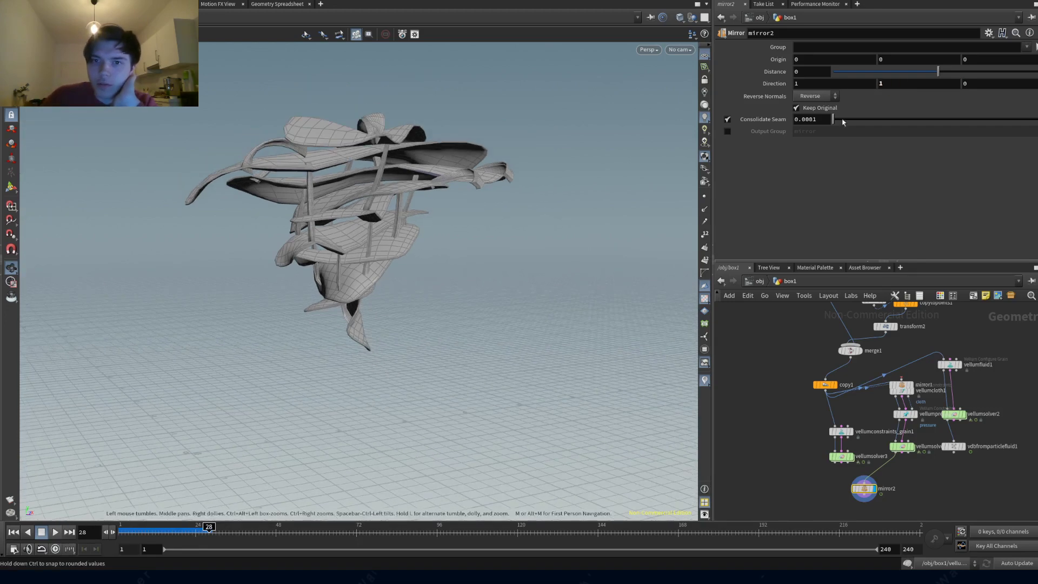
{"action": "left_click", "coordinate": [833, 83]}
{"action": "type", "text": "0"}
{"action": "key", "text": "Return"}
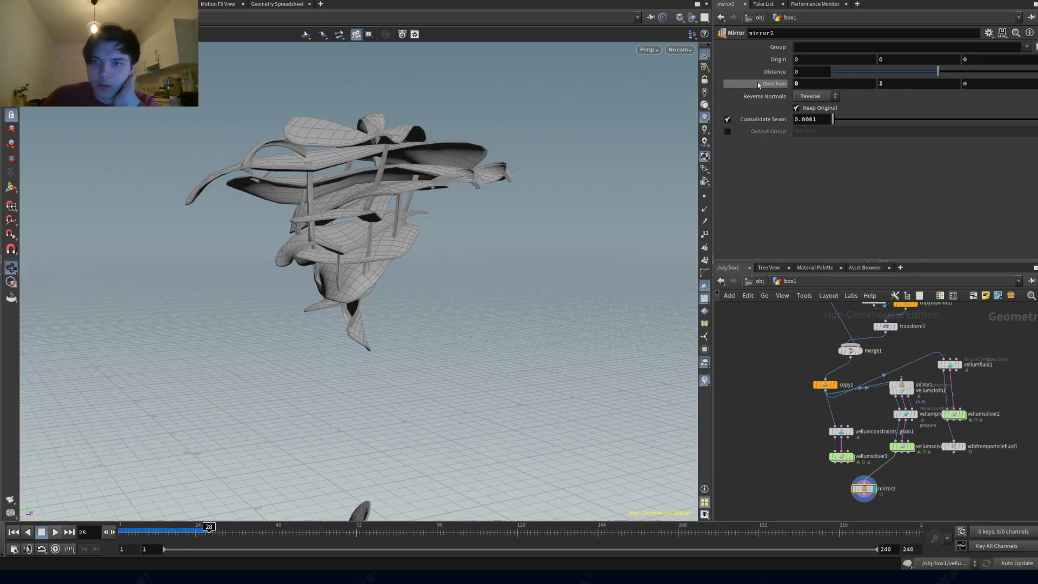
- Set mirror2's Origin Y to 2.2 and orbit to inspect the mirrored copy
{"action": "left_click", "coordinate": [894, 60]}
{"action": "type", "text": "-0.9"}
{"action": "key", "text": "BackSpace"}
{"action": "key", "text": "BackSpace"}
{"action": "key", "text": "BackSpace"}
{"action": "type", "text": "2"}
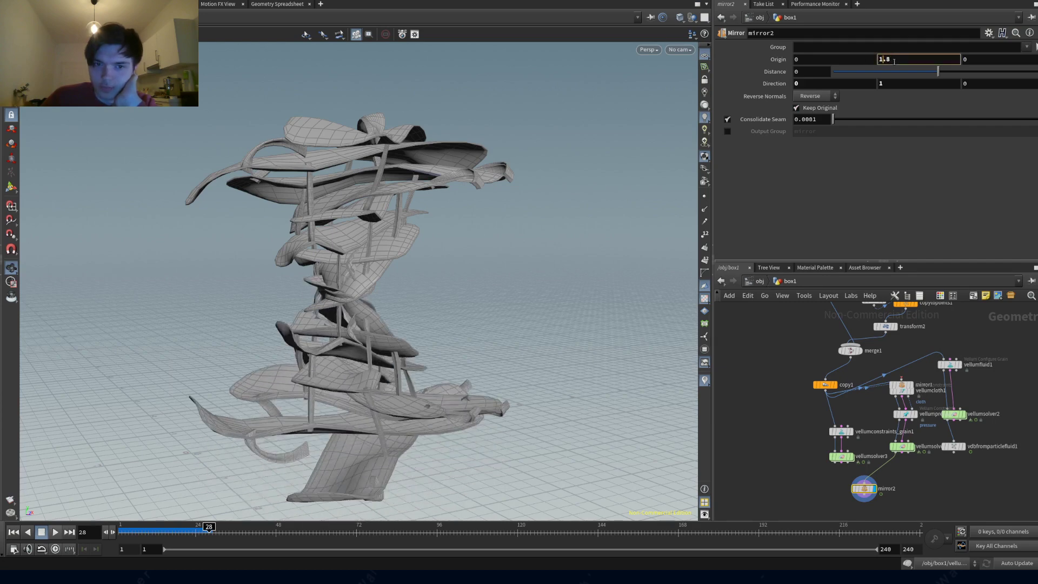
{"action": "type", "text": ".2"}
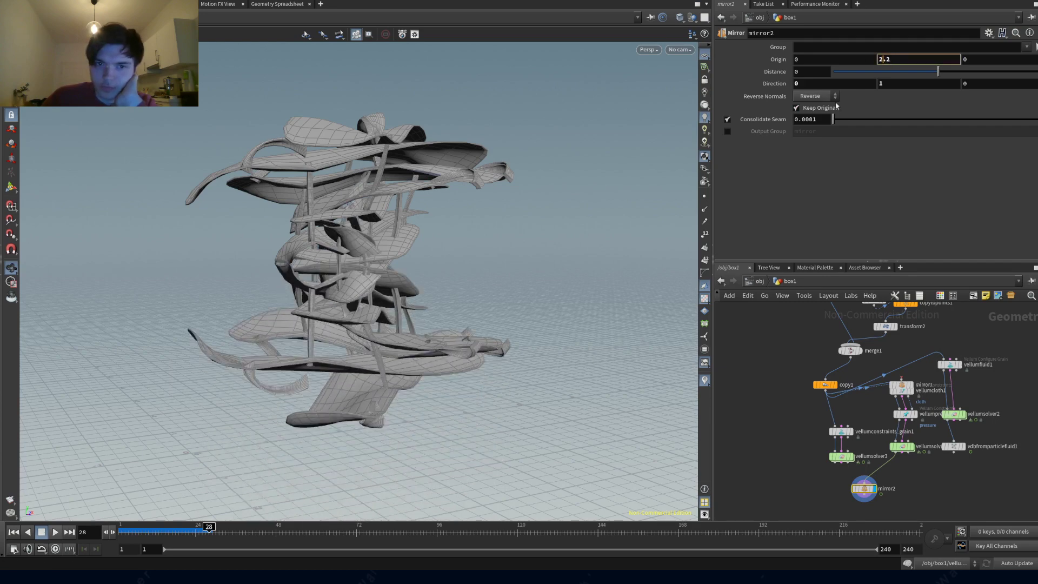
{"action": "key", "text": "Return"}
{"action": "left_click_drag", "start_coordinate": [432, 270], "coordinate": [161, 324]}
- Adjust mirror2's Origin Y toward the 3.8 plane and frame the whole mirrored sculpture
{"action": "left_click", "coordinate": [902, 58]}
{"action": "key", "text": "BackSpace"}
{"action": "type", "text": "5"}
{"action": "scroll", "coordinate": [902, 59], "scroll_direction": "up", "scroll_amount": 13}
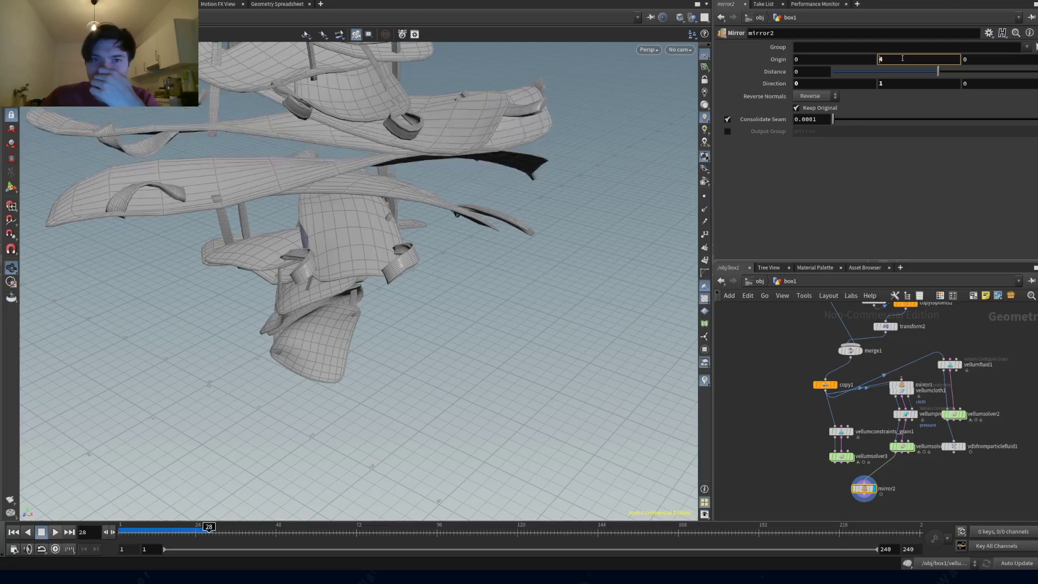
{"action": "left_click_drag", "start_coordinate": [335, 259], "coordinate": [232, 340]}
{"action": "left_click_drag", "start_coordinate": [292, 329], "coordinate": [417, 313]}
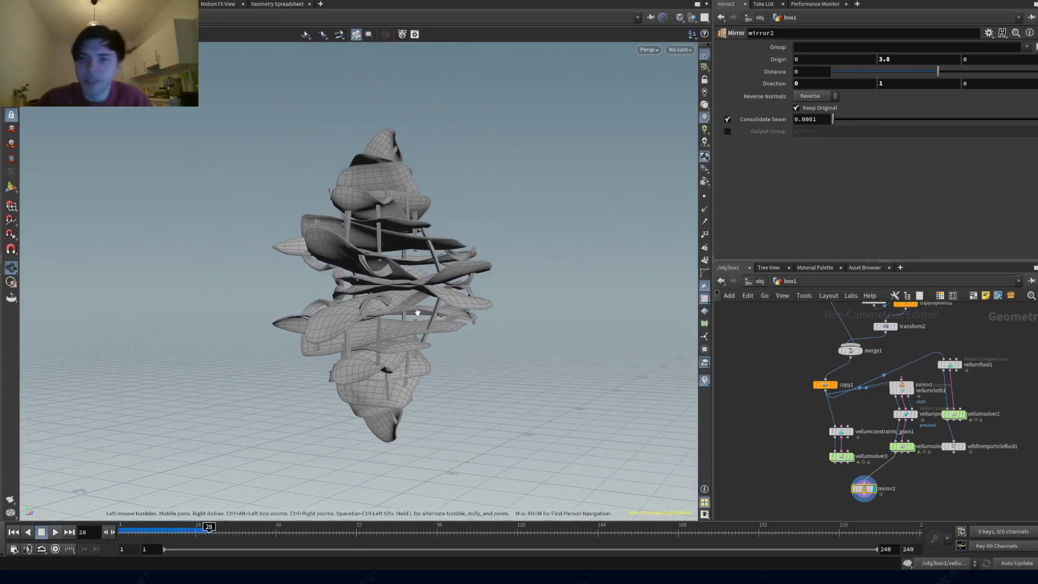
{"action": "middle_click_drag", "start_coordinate": [745, 474], "coordinate": [775, 408]}
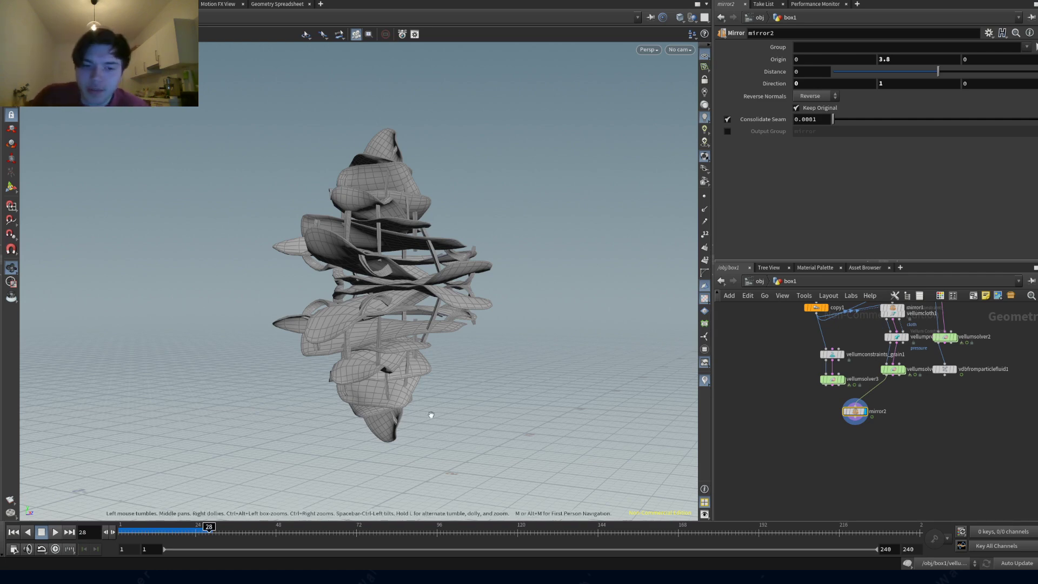
{"action": "scroll", "coordinate": [913, 385], "scroll_direction": "up", "scroll_amount": 3}
{"action": "left_click", "coordinate": [877, 358]}
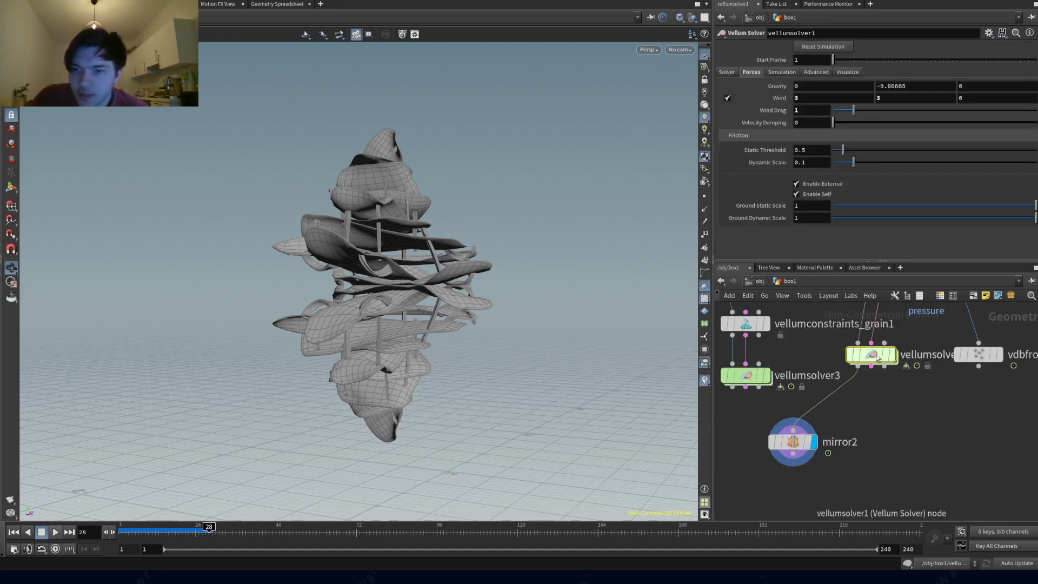
- Add a Labs Simple Baker wired vellumsolver → simple_baker1 → mirror2, displaying mirror2
{"action": "left_click", "coordinate": [880, 427]}
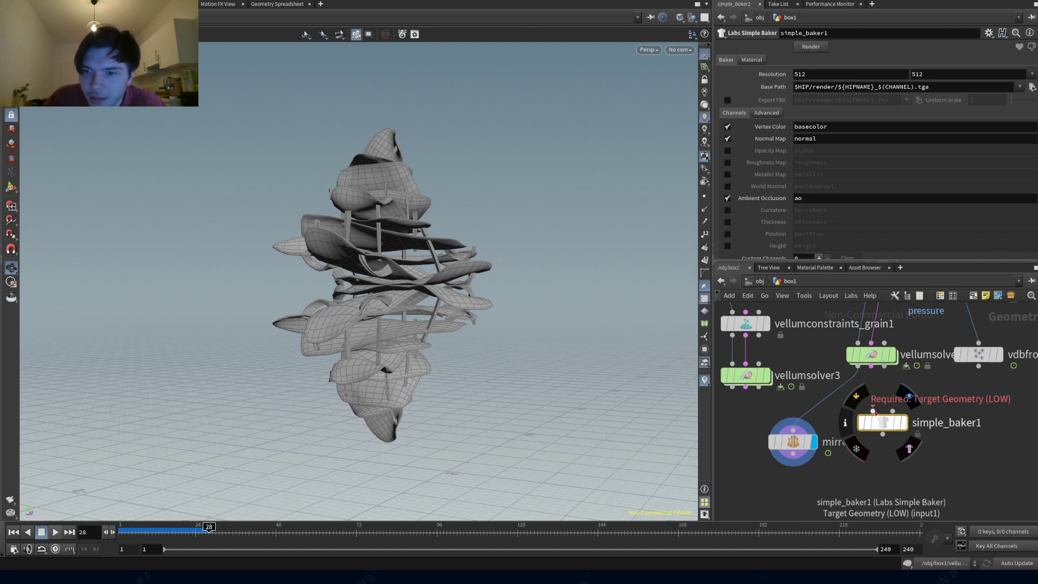
{"action": "left_click_drag", "start_coordinate": [860, 371], "coordinate": [872, 411]}
{"action": "left_click", "coordinate": [903, 422]}
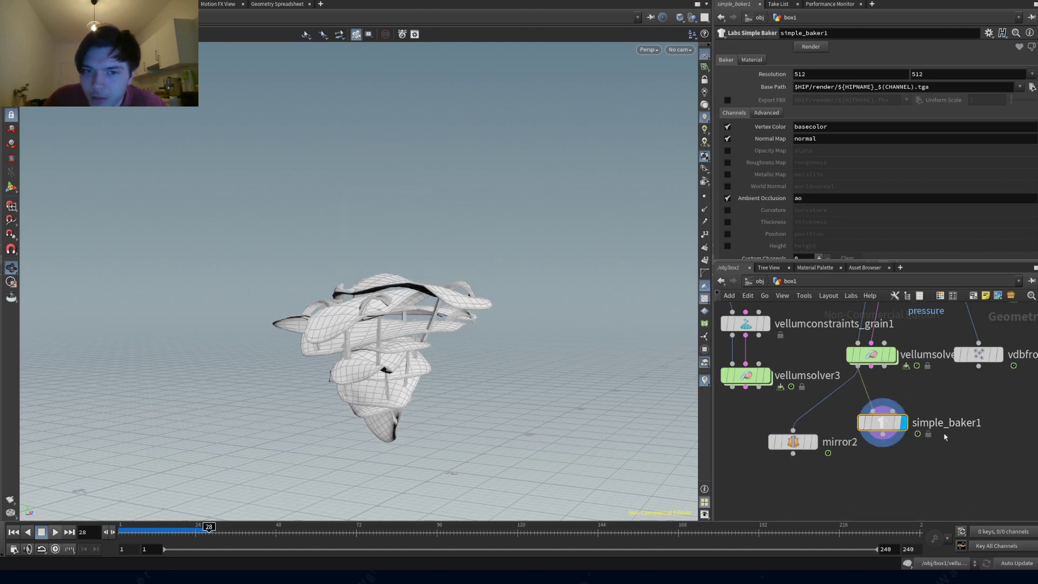
{"action": "left_click_drag", "start_coordinate": [887, 442], "coordinate": [793, 433]}
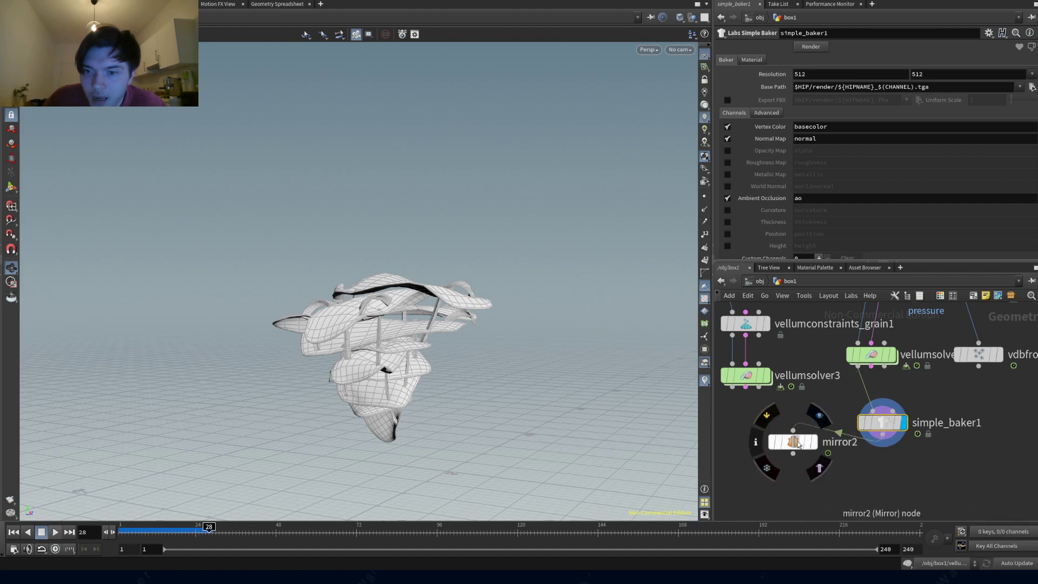
{"action": "left_click", "coordinate": [814, 441]}
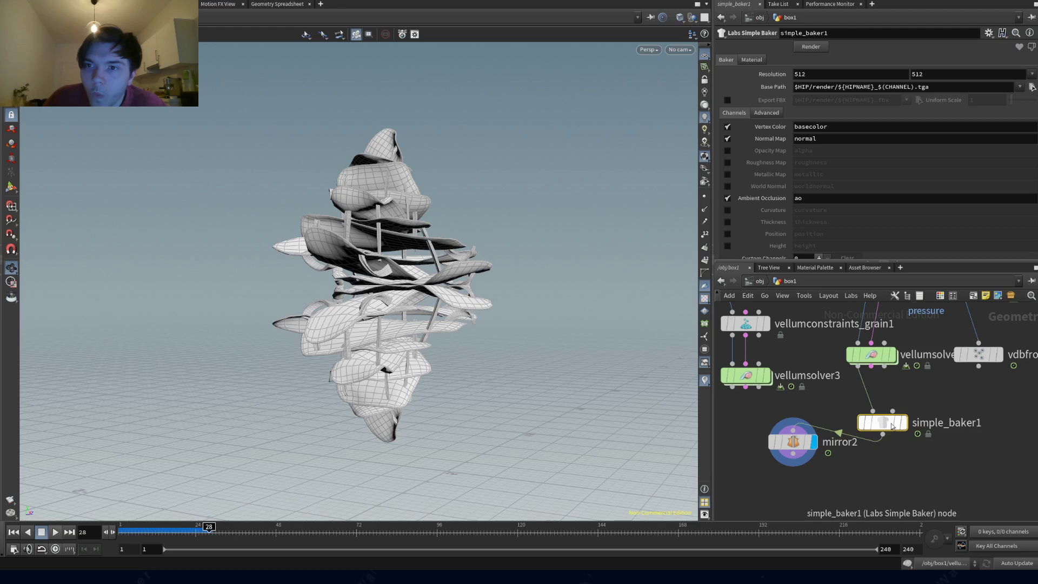
- Tidy and reconnect simple_baker1 below the solver, then render its bake maps
{"action": "left_click", "coordinate": [812, 48]}
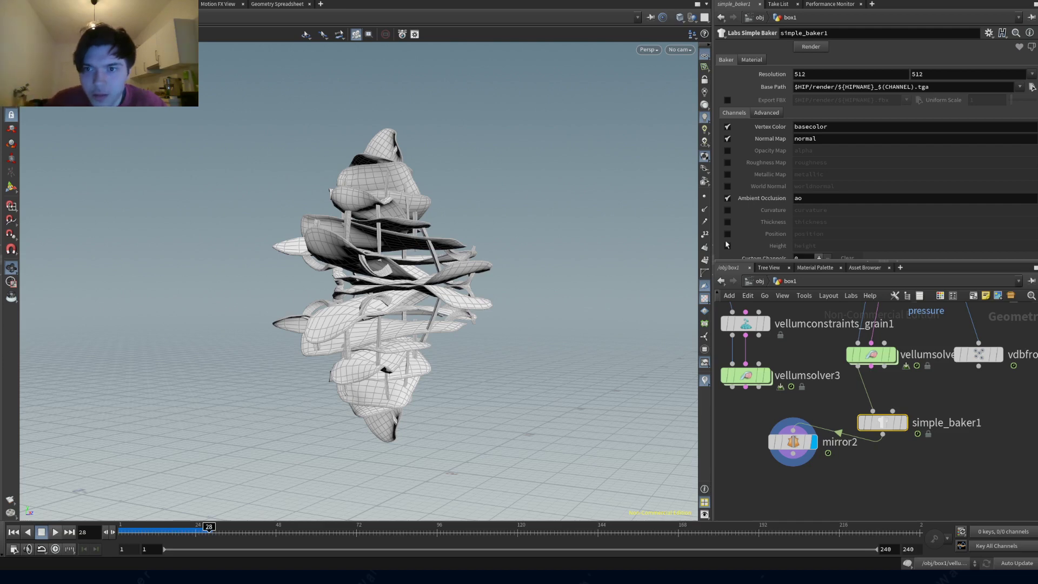
{"action": "left_click_drag", "start_coordinate": [793, 441], "coordinate": [789, 469]}
{"action": "left_click_drag", "start_coordinate": [882, 426], "coordinate": [877, 438]}
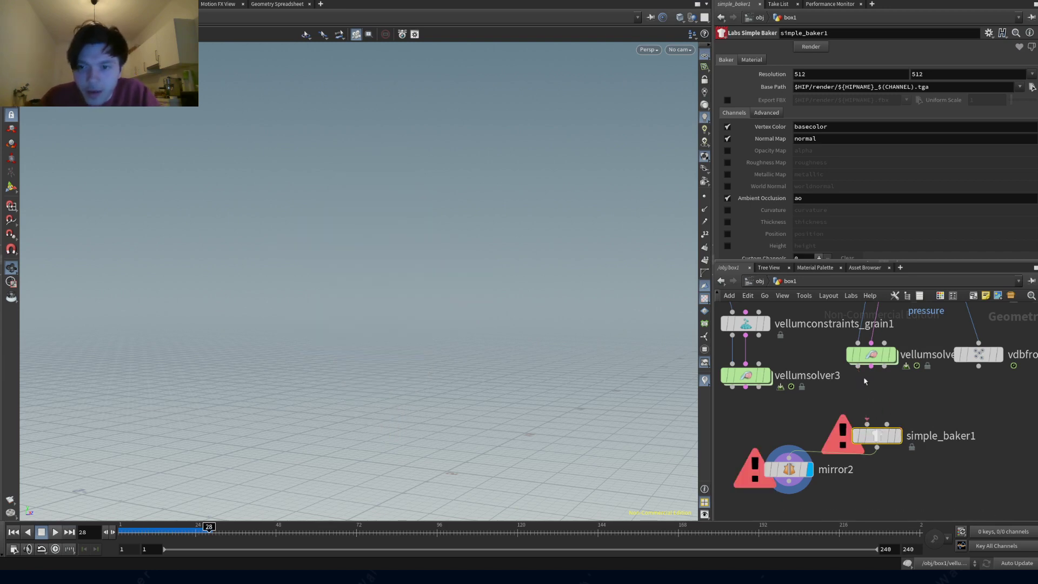
{"action": "left_click_drag", "start_coordinate": [857, 367], "coordinate": [867, 424]}
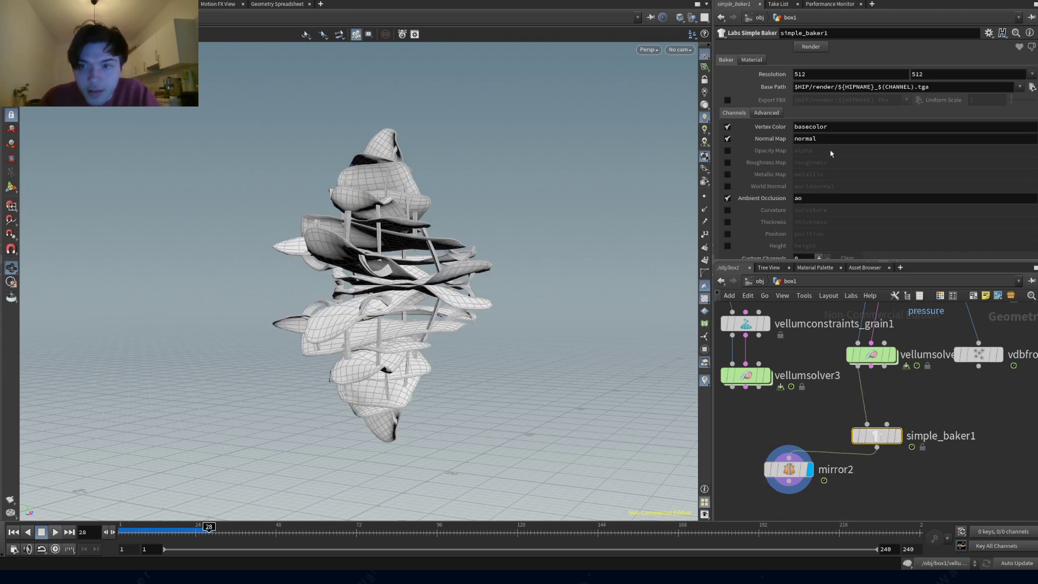
{"action": "left_click", "coordinate": [811, 47]}
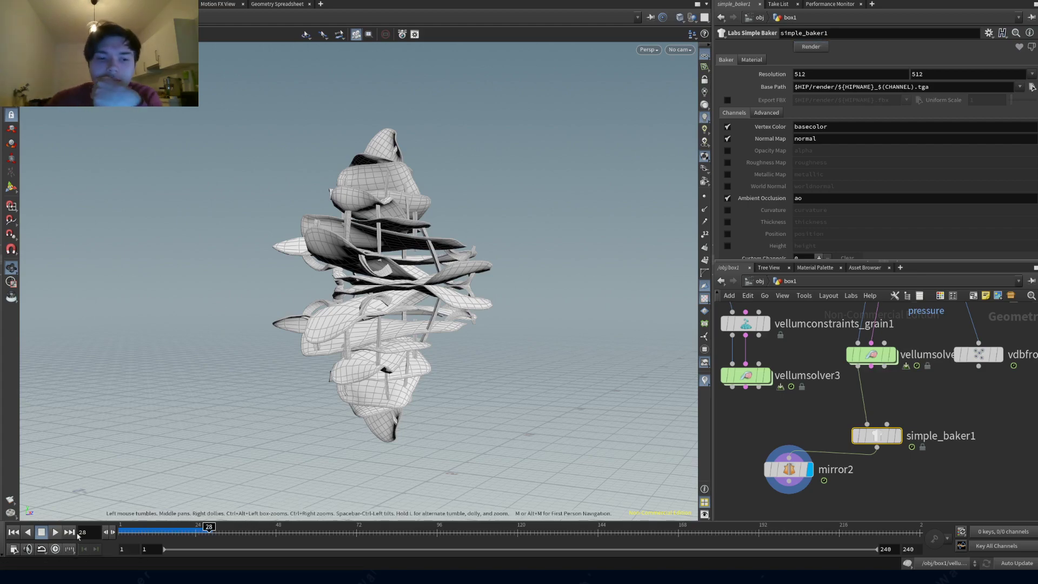
- Scrub and play back the mirrored simulation, then orbit around the sculpture
{"action": "mouse_move", "coordinate": [209, 527]}
{"action": "left_mouse_down"}
{"action": "mouse_move", "coordinate": [157, 527]}
{"action": "mouse_move", "coordinate": [234, 527]}
{"action": "mouse_move", "coordinate": [189, 527]}
{"action": "left_mouse_up"}
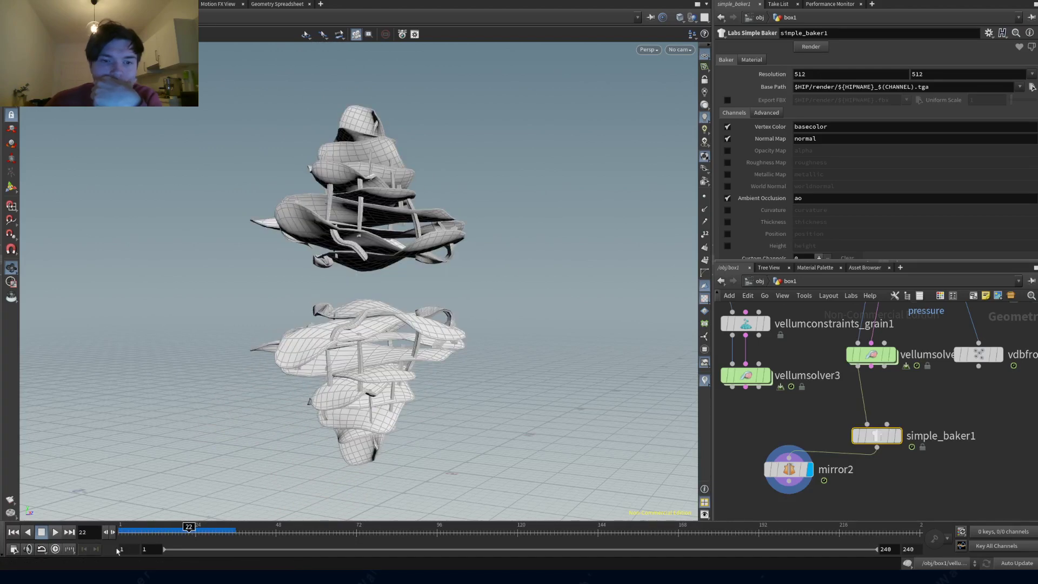
{"action": "left_click", "coordinate": [56, 537]}
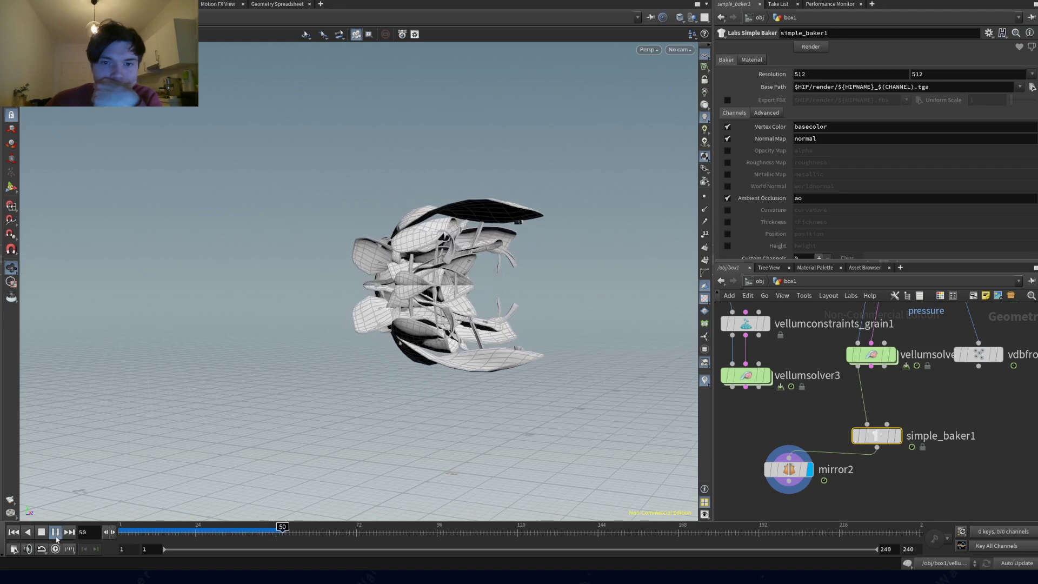
{"action": "left_click", "coordinate": [55, 535]}
{"action": "left_click_drag", "start_coordinate": [510, 354], "coordinate": [151, 299]}
- Scrub to around frame 37, then place a Bake ODE node below simple_baker1
{"action": "left_click", "coordinate": [298, 528]}
{"action": "left_click_drag", "start_coordinate": [298, 528], "coordinate": [229, 528]}
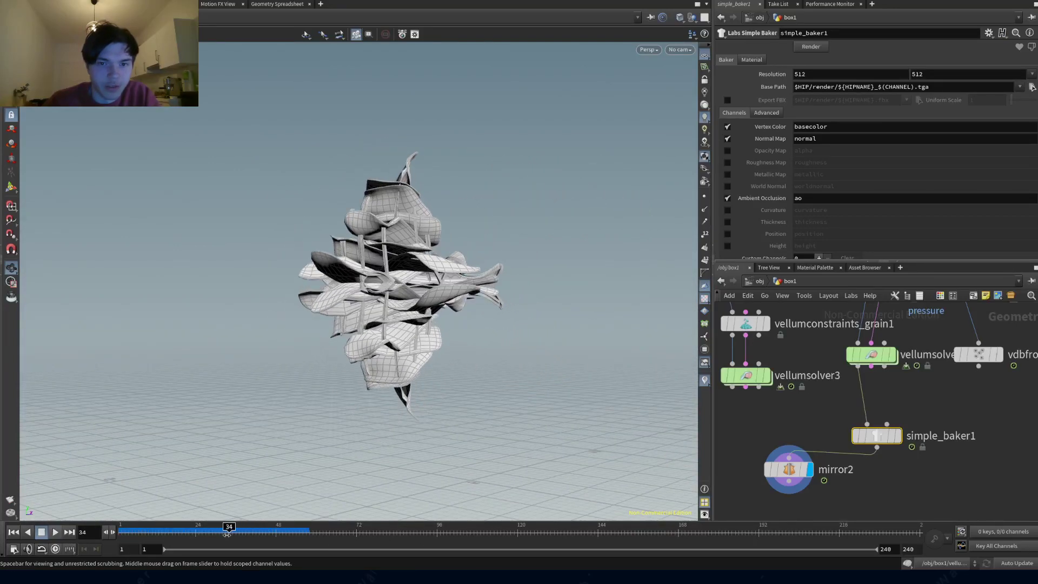
{"action": "left_click_drag", "start_coordinate": [434, 389], "coordinate": [346, 392]}
{"action": "left_click_drag", "start_coordinate": [877, 435], "coordinate": [879, 422]}
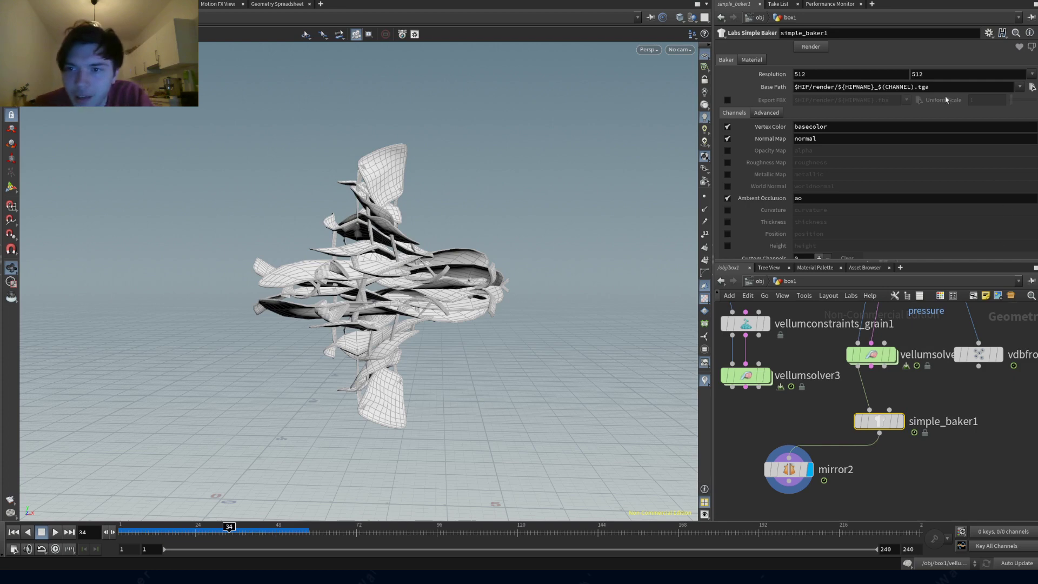
{"action": "left_click", "coordinate": [906, 472]}
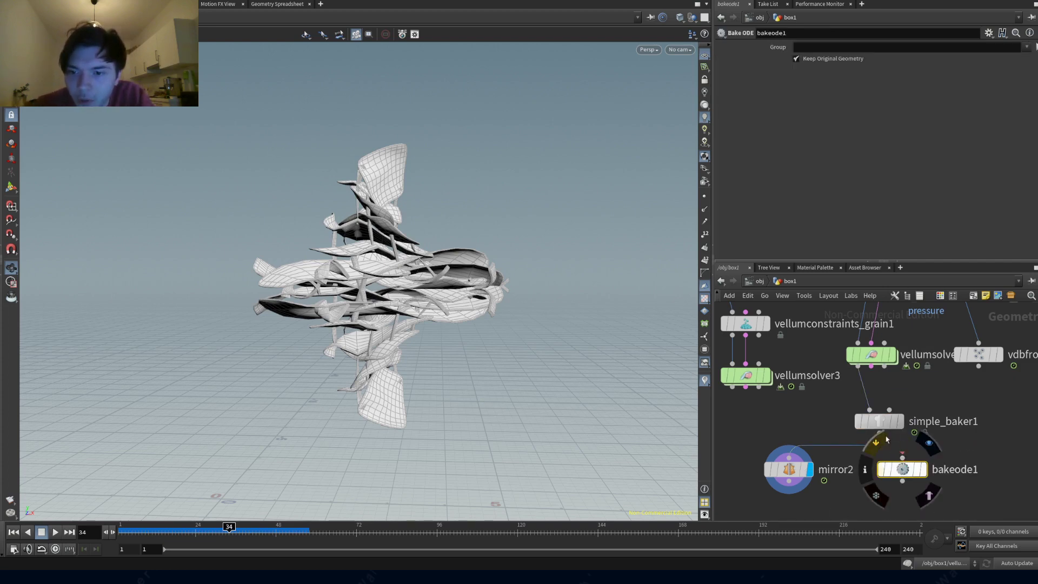
{"action": "left_click_drag", "start_coordinate": [858, 366], "coordinate": [902, 457]}
{"action": "left_click", "coordinate": [922, 469]}
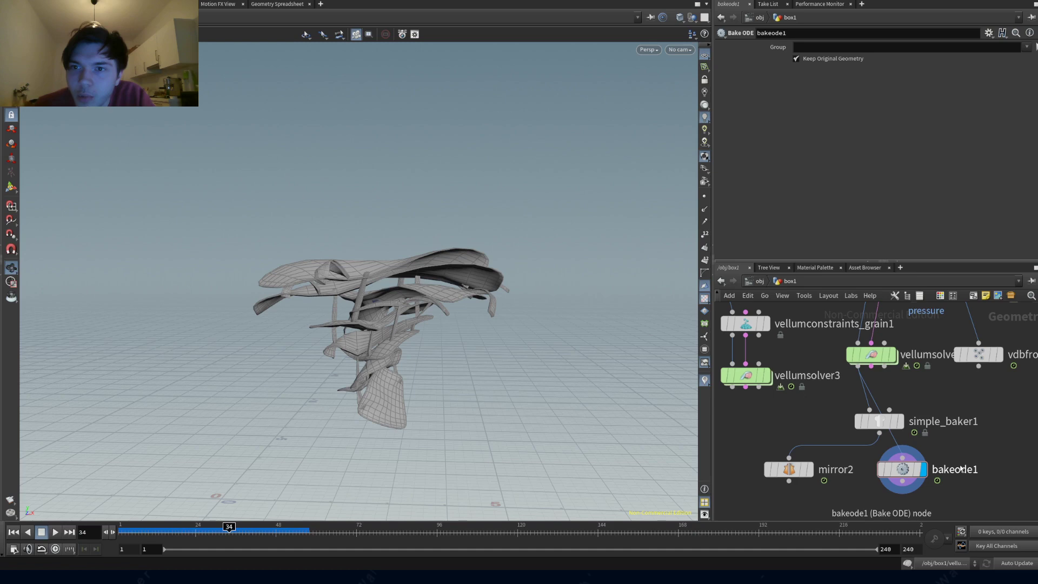
{"action": "left_click_drag", "start_coordinate": [902, 482], "coordinate": [788, 458]}
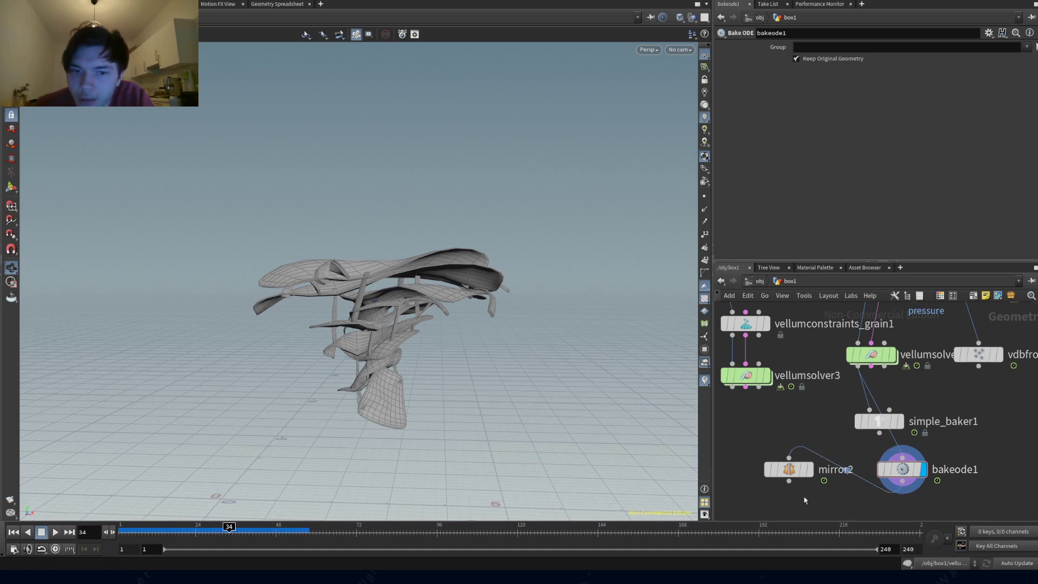
{"action": "left_click", "coordinate": [809, 469]}
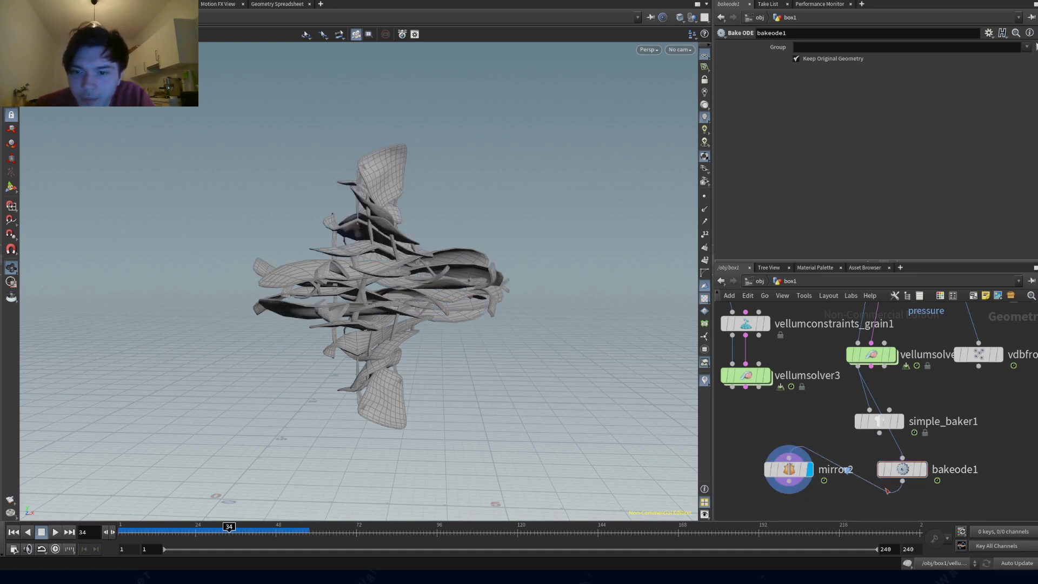
{"action": "mouse_move", "coordinate": [899, 475]}
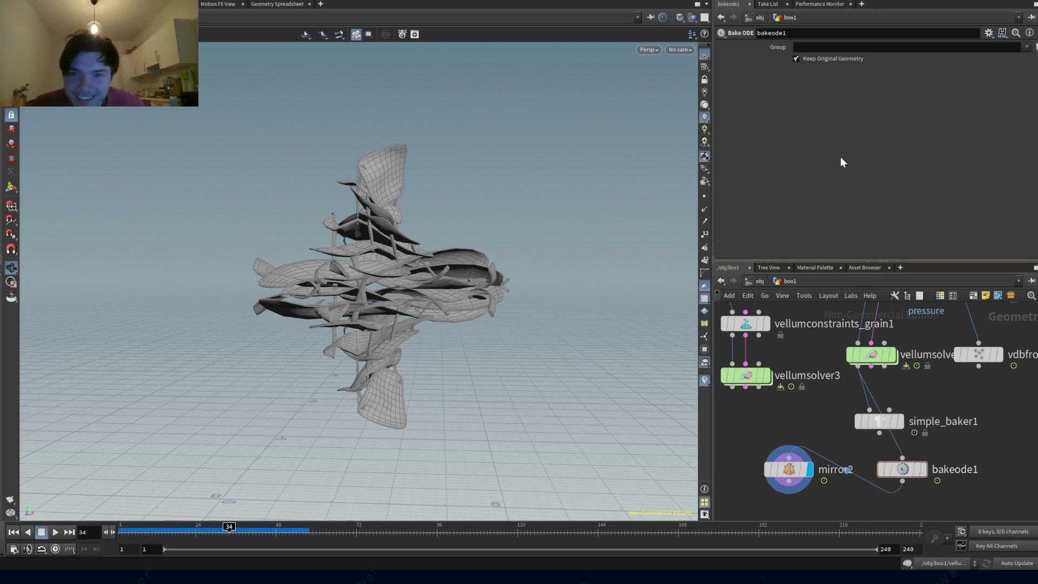
{"action": "left_click", "coordinate": [902, 472]}
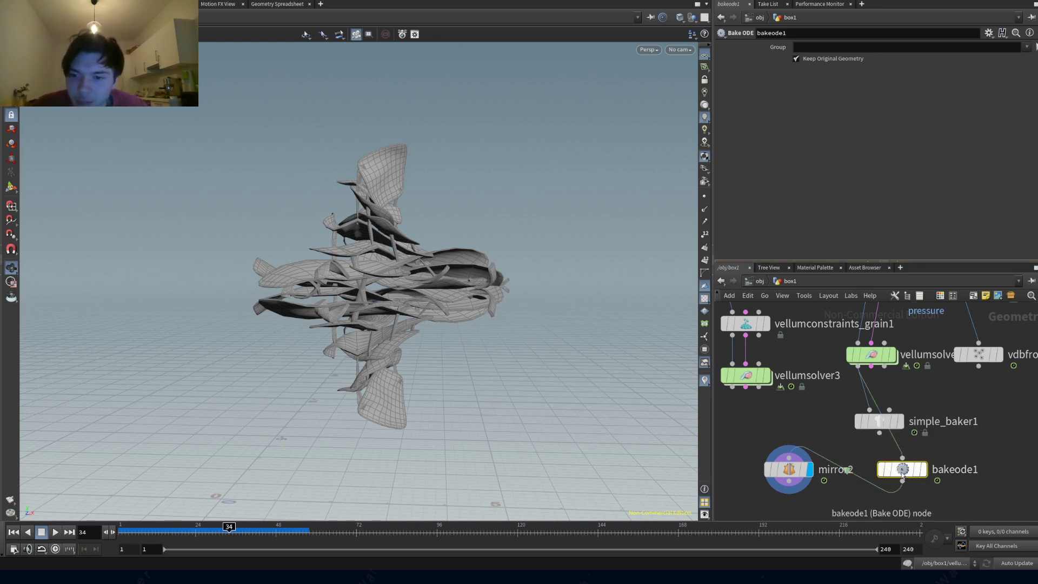
{"action": "mouse_move", "coordinate": [903, 472]}
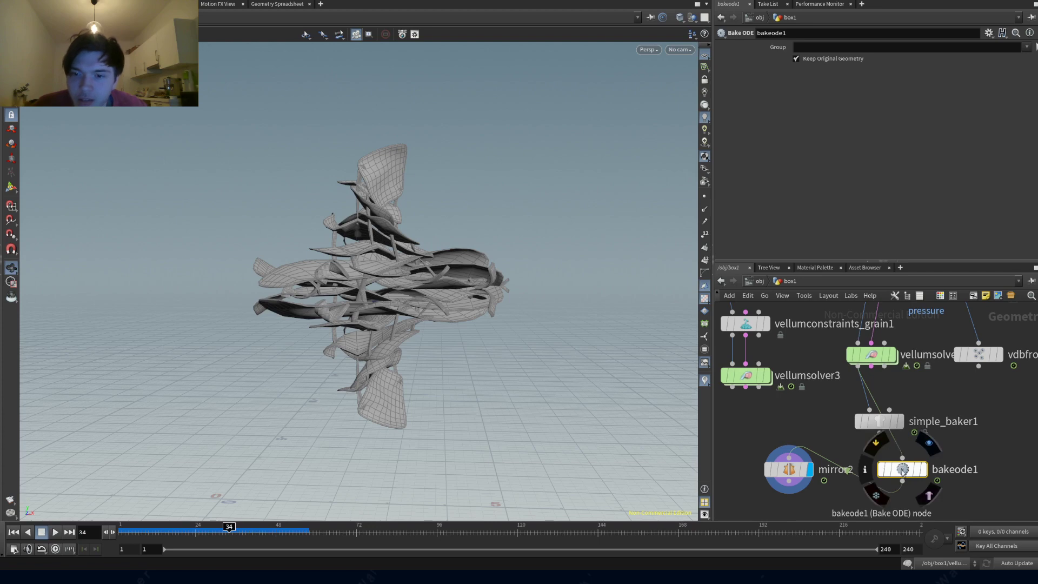
{"action": "mouse_move", "coordinate": [225, 527]}
{"action": "left_mouse_down"}
{"action": "mouse_move", "coordinate": [201, 527]}
{"action": "mouse_move", "coordinate": [227, 527]}
{"action": "left_mouse_up"}
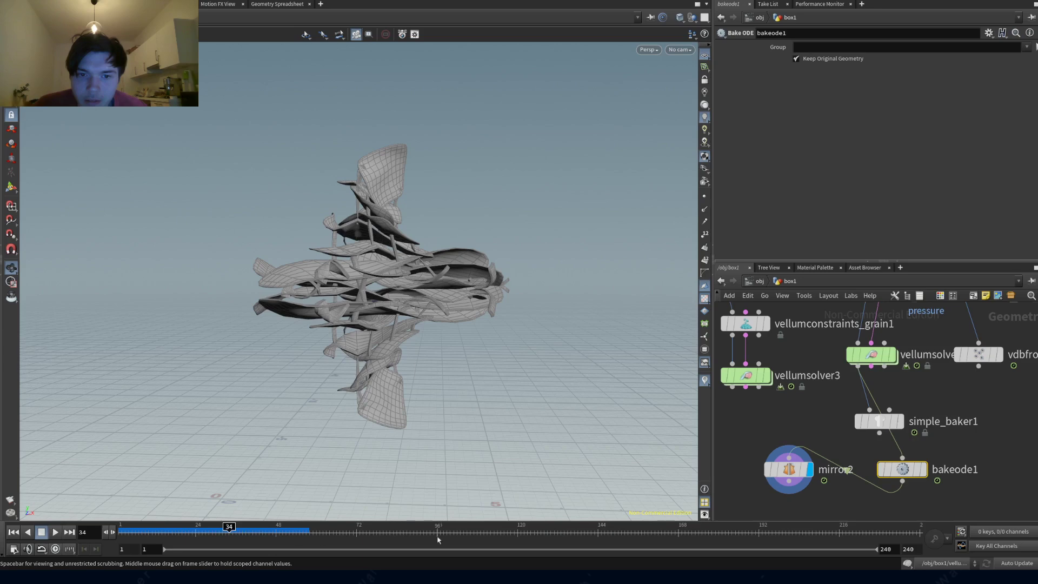
{"action": "mouse_move", "coordinate": [898, 470]}
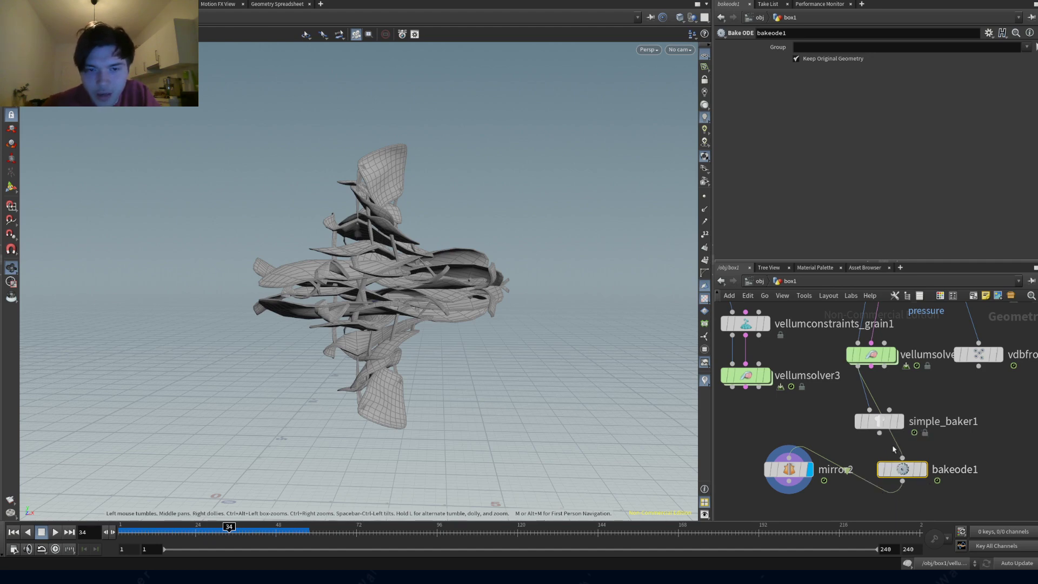
{"action": "key", "text": "y"}
{"action": "left_click_drag", "start_coordinate": [893, 442], "coordinate": [903, 441]}
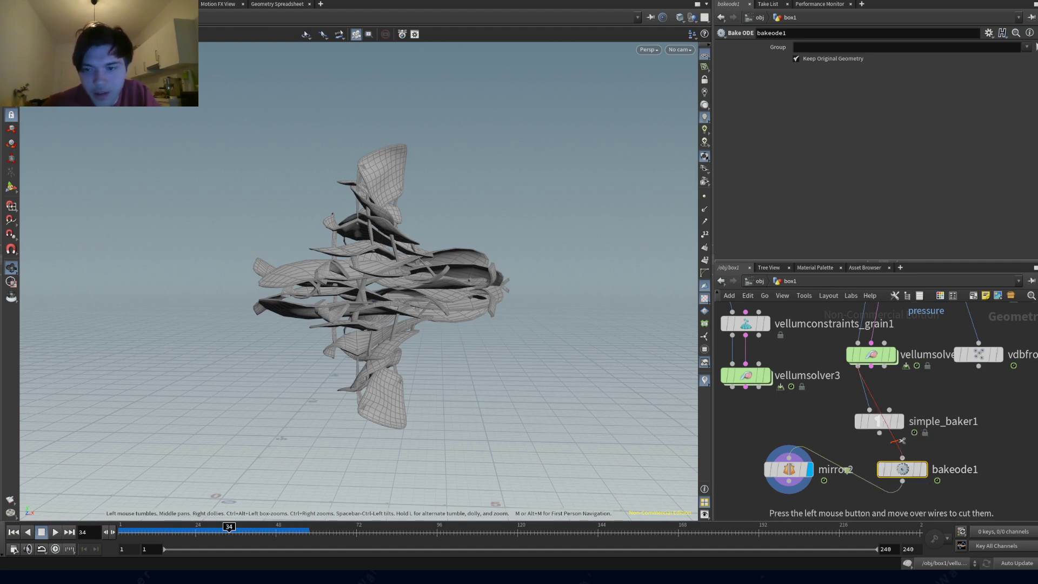
{"action": "key", "text": "ctrl+z"}
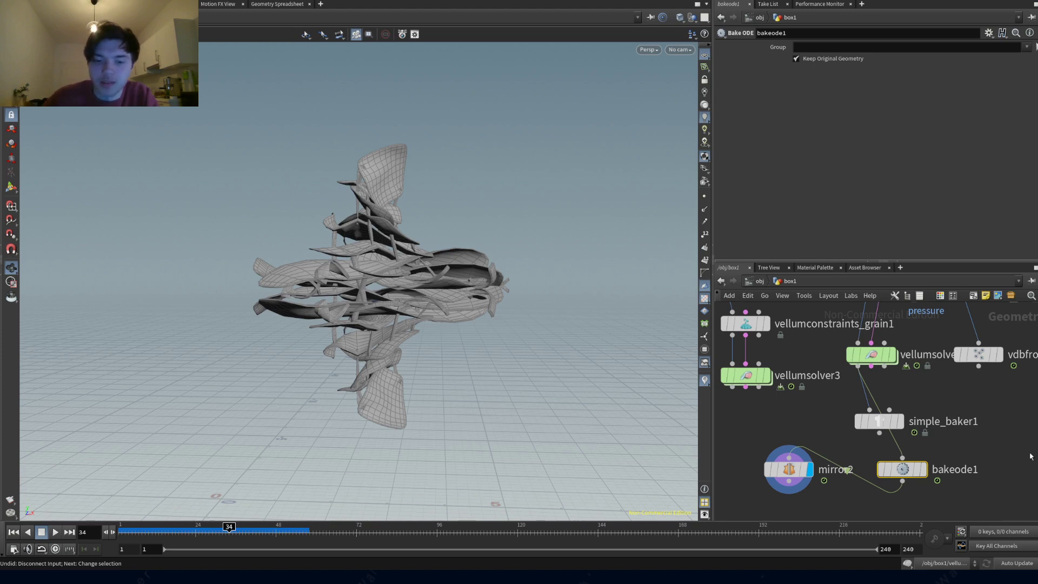
{"action": "key", "text": "Tab"}
{"action": "type", "text": "scatter"}
{"action": "key", "text": "Return"}
- Place scatter2 below mirror2, wire mirror2 into it and display the scattered points
{"action": "left_click", "coordinate": [1008, 441]}
{"action": "middle_click_drag", "start_coordinate": [1008, 440], "coordinate": [987, 380]}
{"action": "left_click_drag", "start_coordinate": [987, 380], "coordinate": [835, 484]}
{"action": "left_click", "coordinate": [768, 421]}
{"action": "left_click", "coordinate": [838, 470]}
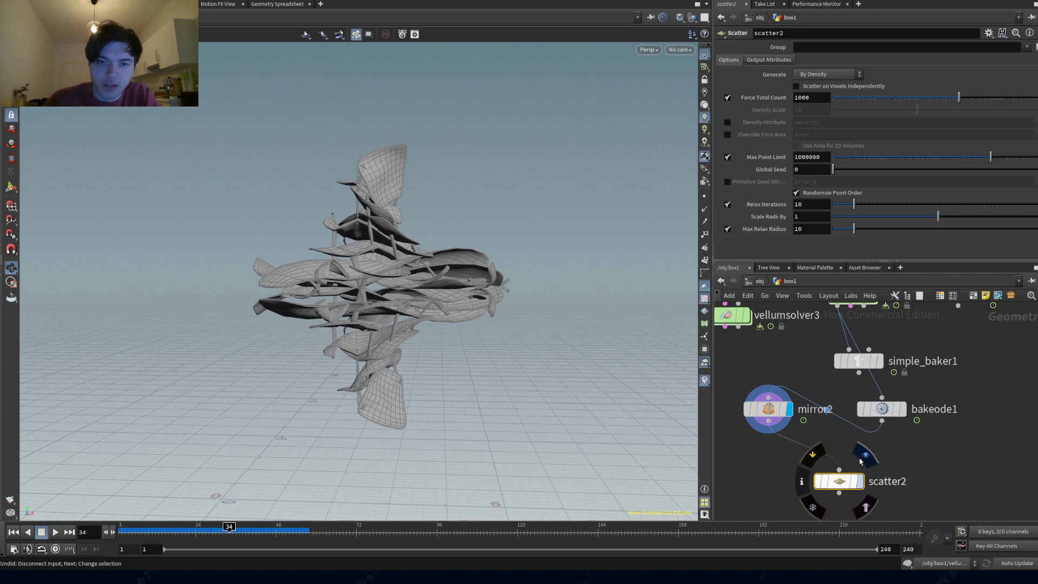
{"action": "left_click", "coordinate": [863, 456]}
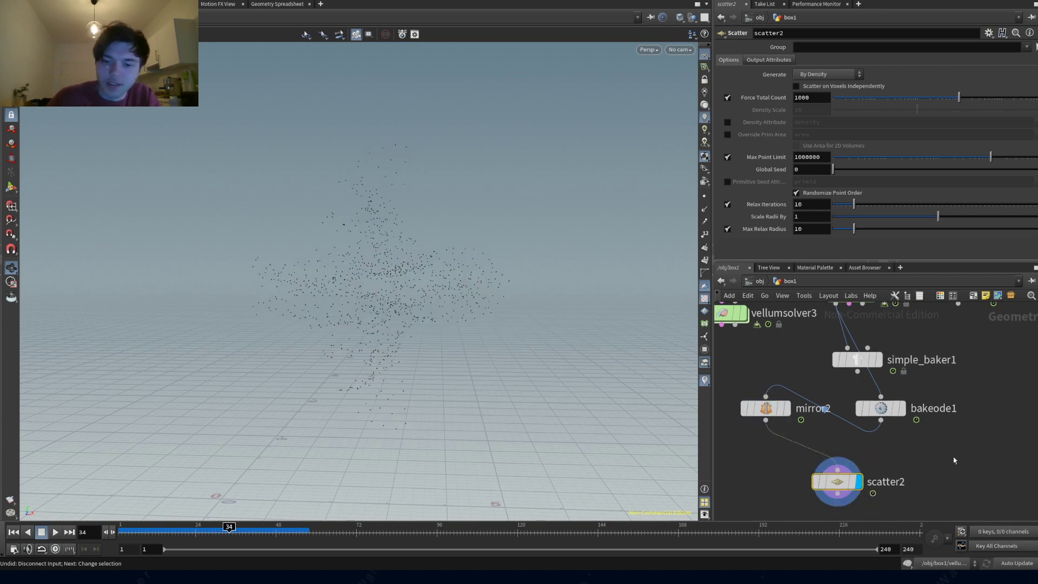
- Add a PolyFrame node after scatter2 with First Edge style, computing frames on Points
{"action": "key", "text": "Tab"}
{"action": "type", "text": "polyframe"}
{"action": "key", "text": "Return"}
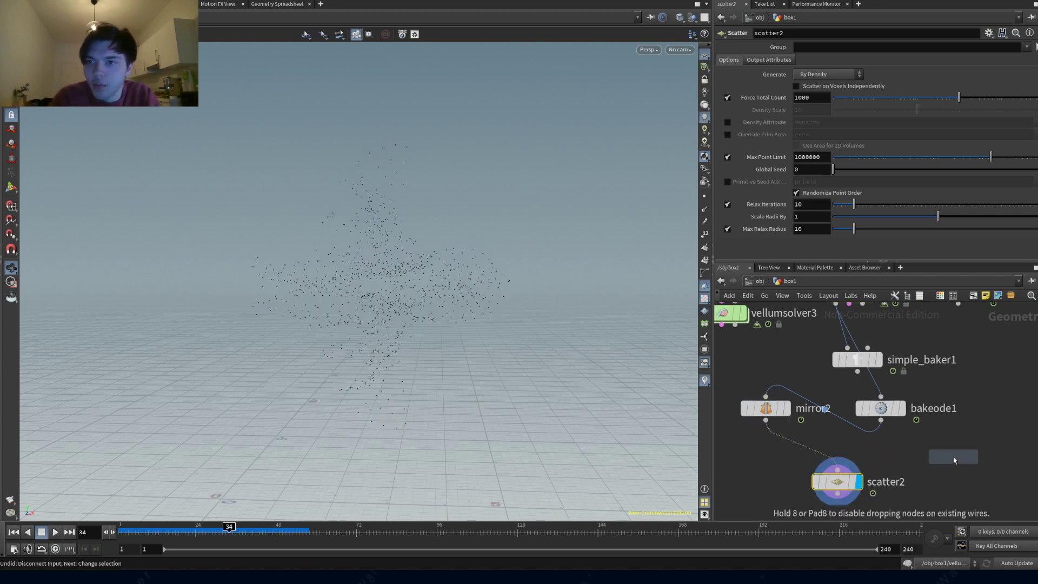
{"action": "left_click", "coordinate": [953, 457]}
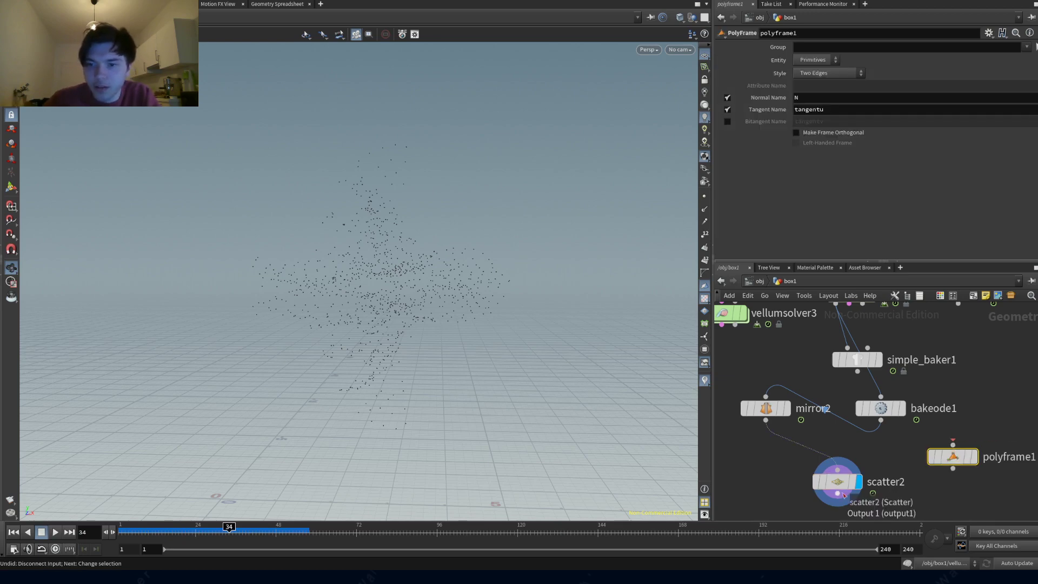
{"action": "mouse_move", "coordinate": [957, 457]}
{"action": "left_click", "coordinate": [980, 430]}
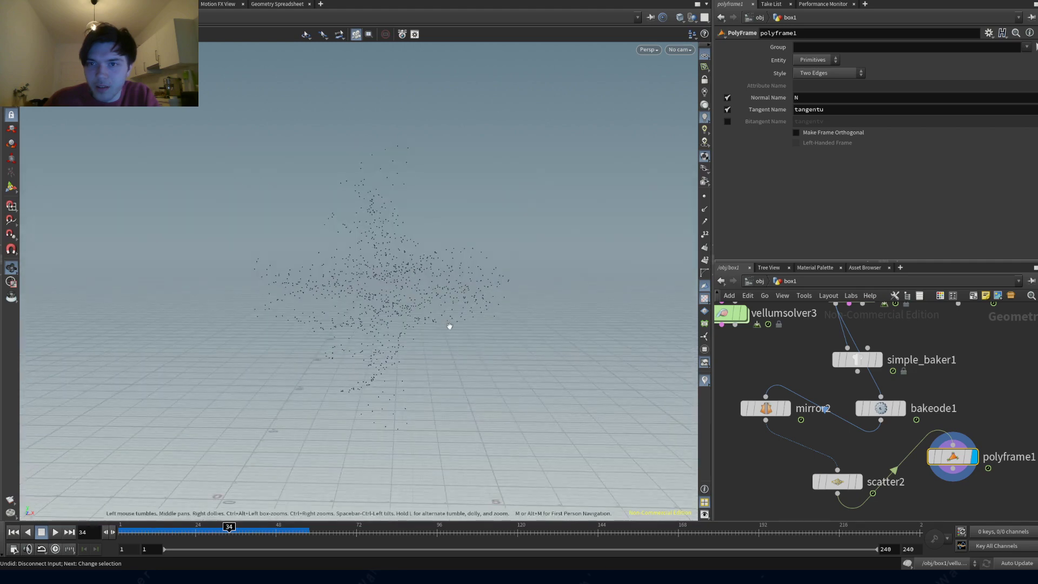
{"action": "left_click", "coordinate": [811, 78]}
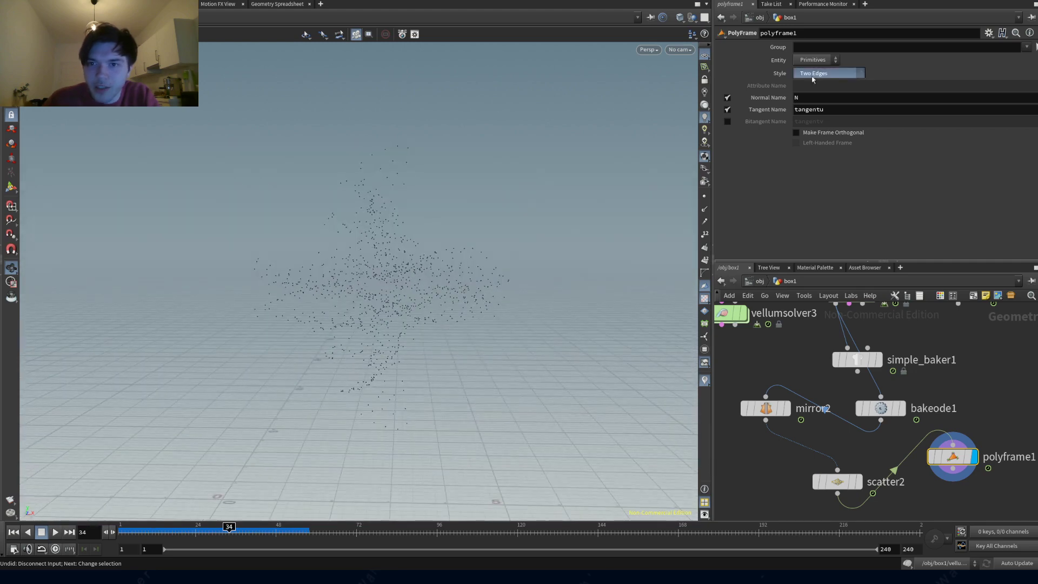
{"action": "left_click", "coordinate": [815, 78]}
{"action": "left_click", "coordinate": [816, 76]}
{"action": "left_click", "coordinate": [816, 89]}
{"action": "left_click", "coordinate": [817, 64]}
{"action": "left_click", "coordinate": [817, 68]}
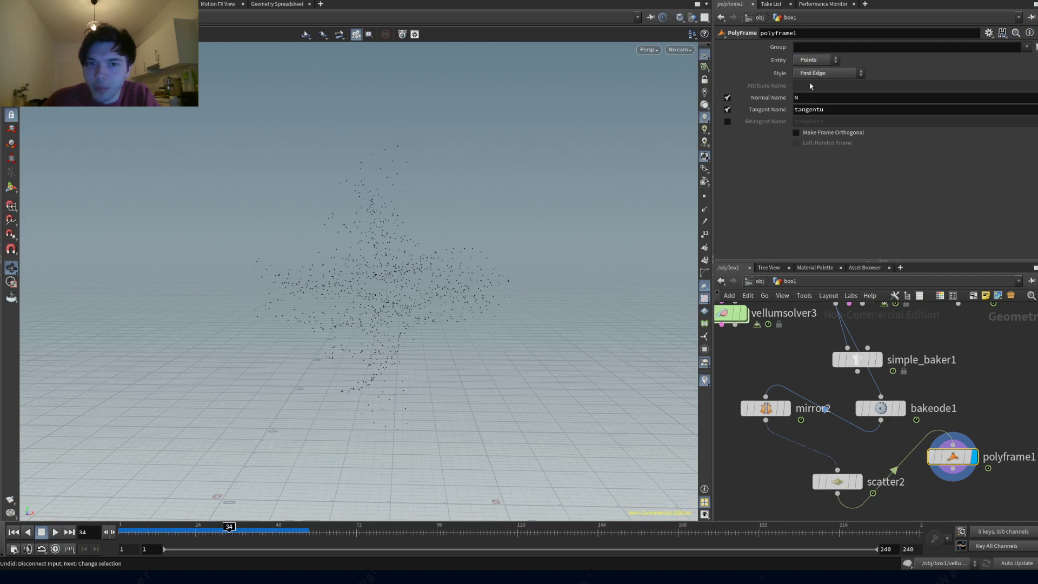
- Orbit around the point cloud and delete polyframe1
{"action": "left_click_drag", "start_coordinate": [363, 268], "coordinate": [408, 282]}
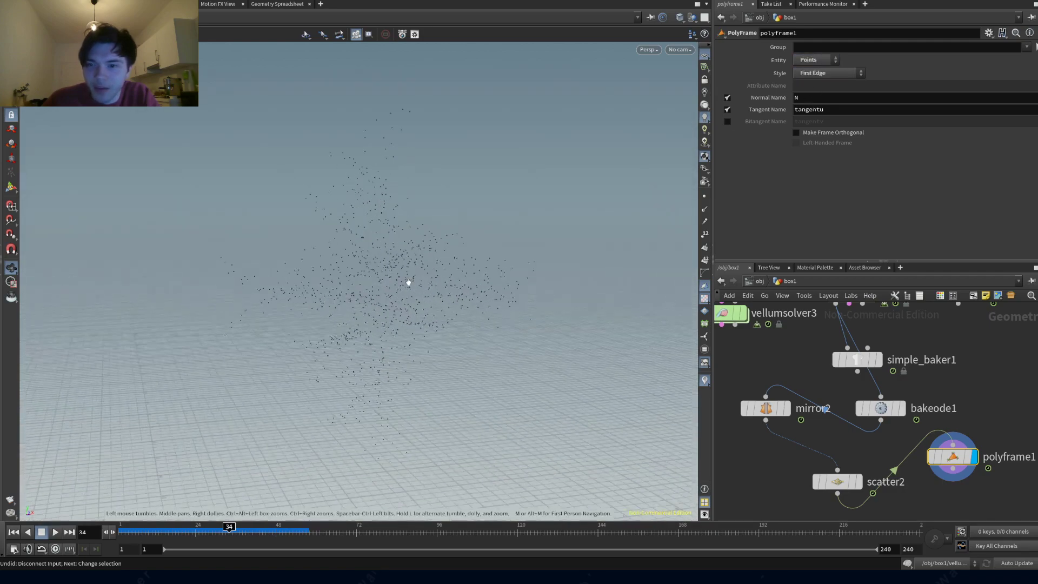
{"action": "mouse_move", "coordinate": [952, 459]}
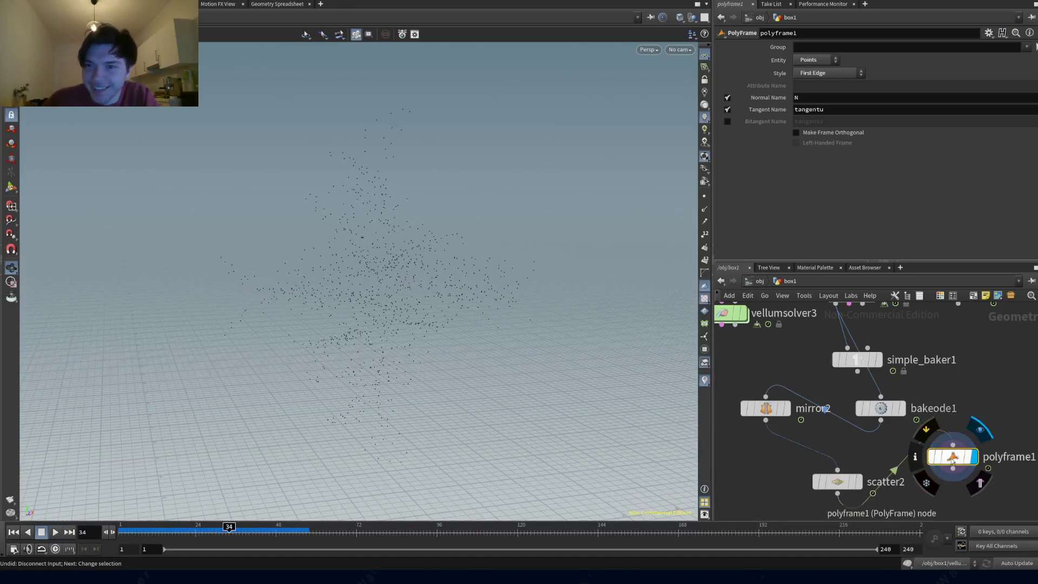
{"action": "key", "text": "Delete"}
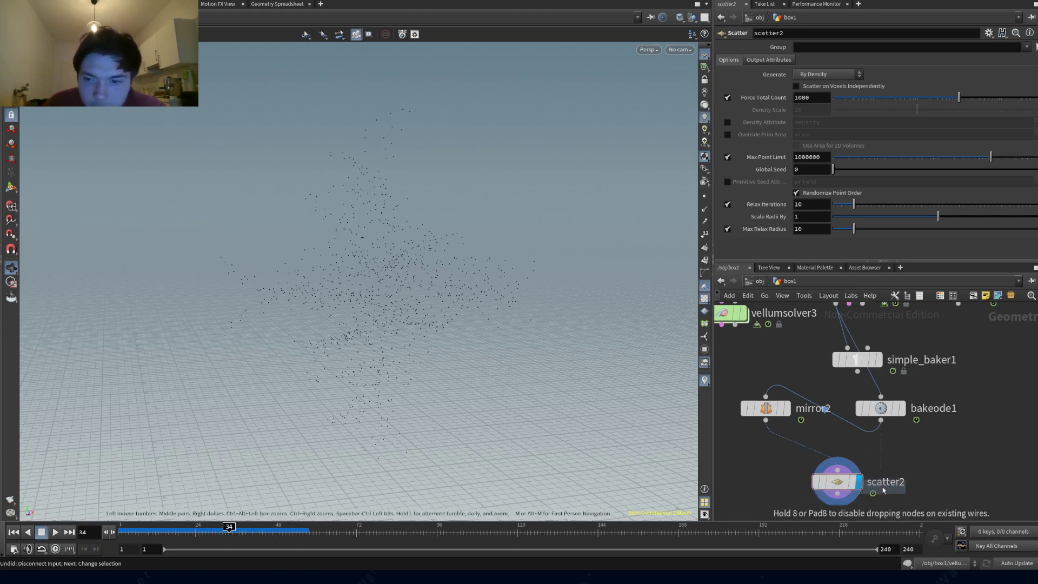
- Add an extract_borders1 node fed by mirror2, display it, then delete it
{"action": "left_click", "coordinate": [948, 473]}
{"action": "left_click_drag", "start_coordinate": [855, 463], "coordinate": [947, 459]}
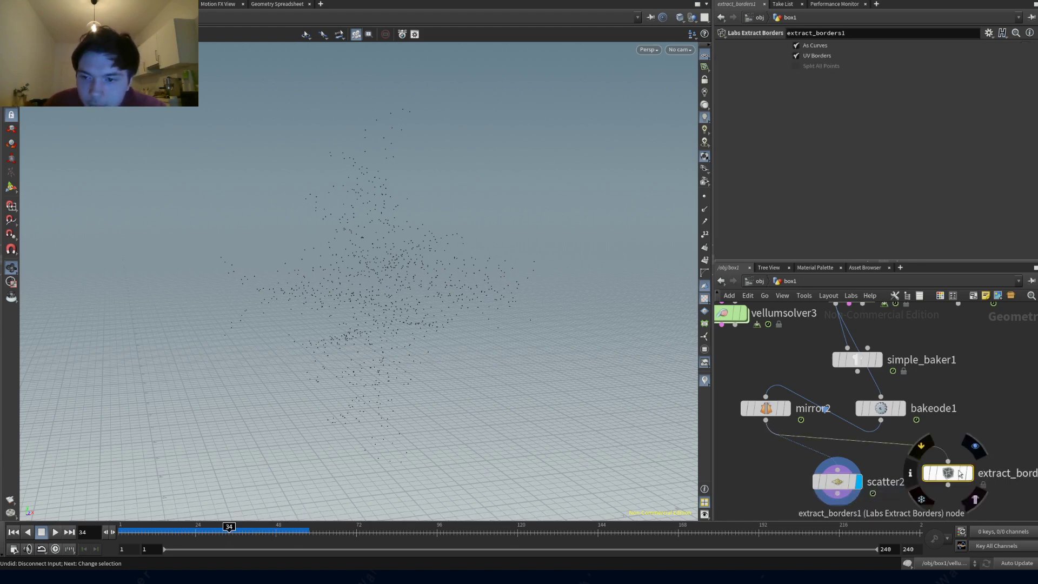
{"action": "left_click", "coordinate": [973, 450]}
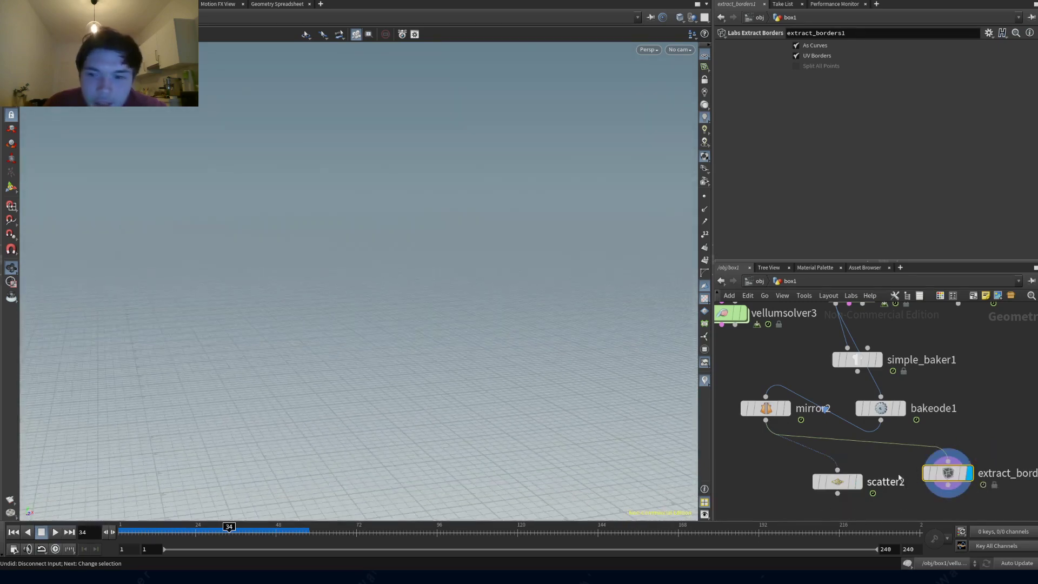
{"action": "key", "text": "Delete"}
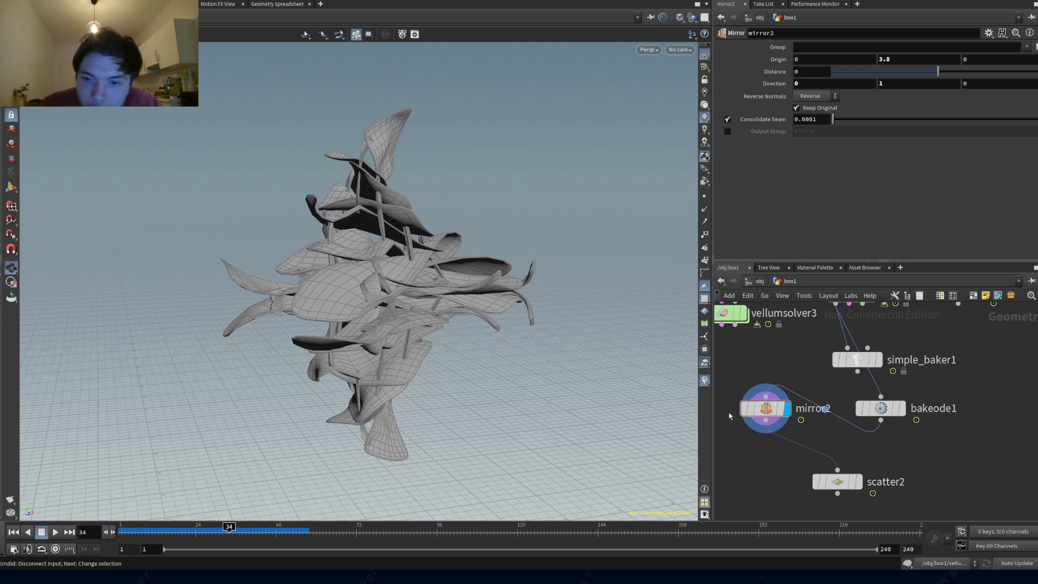
- Place a Labs sweep_geometry1 node next to scatter2
{"action": "left_click", "coordinate": [865, 429]}
{"action": "left_click_drag", "start_coordinate": [865, 428], "coordinate": [890, 461]}
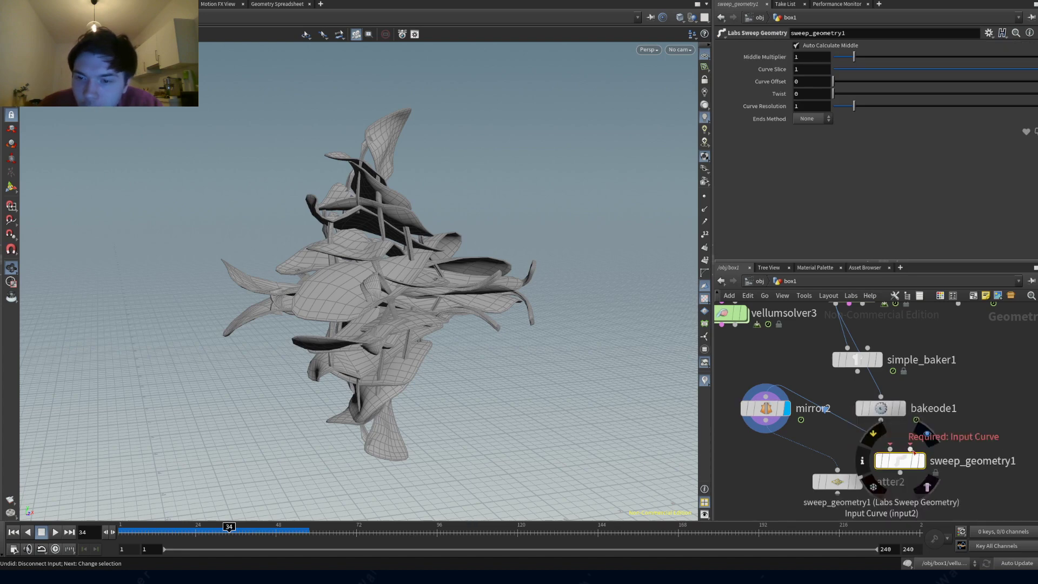
{"action": "left_click_drag", "start_coordinate": [899, 457], "coordinate": [909, 477]}
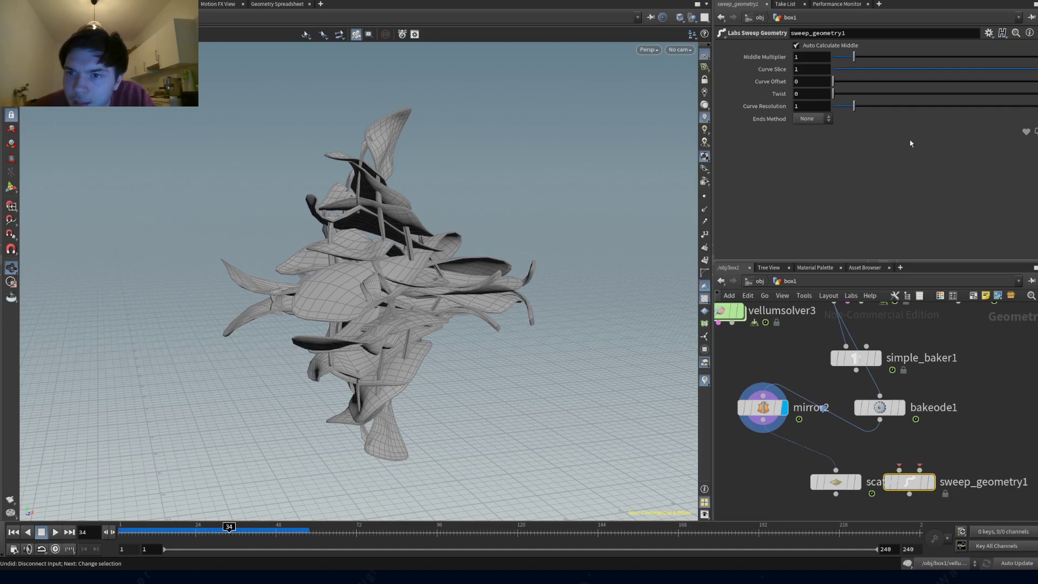
- Add a convertline1 node fed by mirror2, display its line wireframe, and save the scene
{"action": "left_click", "coordinate": [965, 451]}
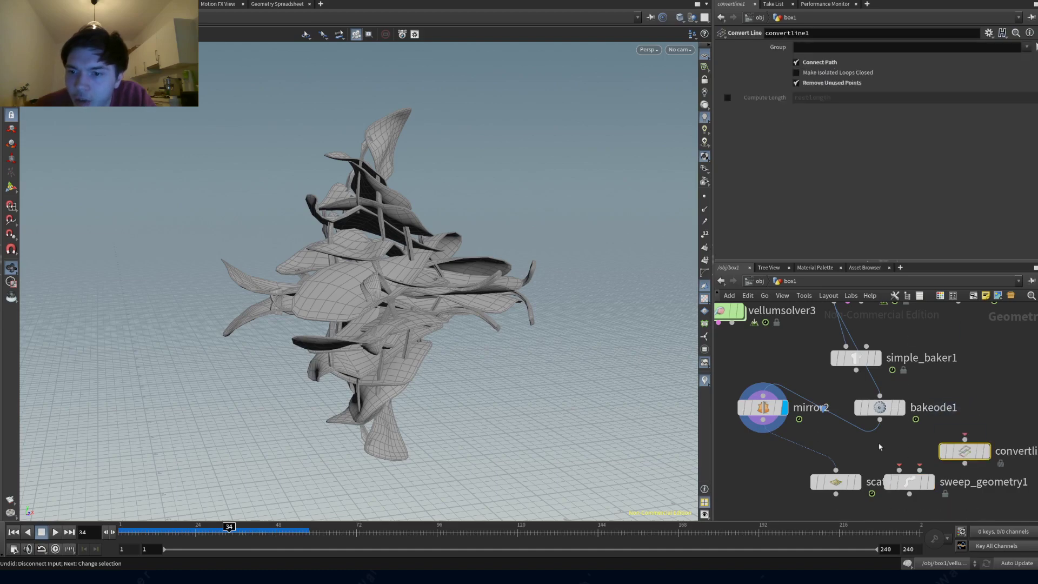
{"action": "left_click", "coordinate": [986, 451]}
{"action": "left_click_drag", "start_coordinate": [433, 281], "coordinate": [430, 259]}
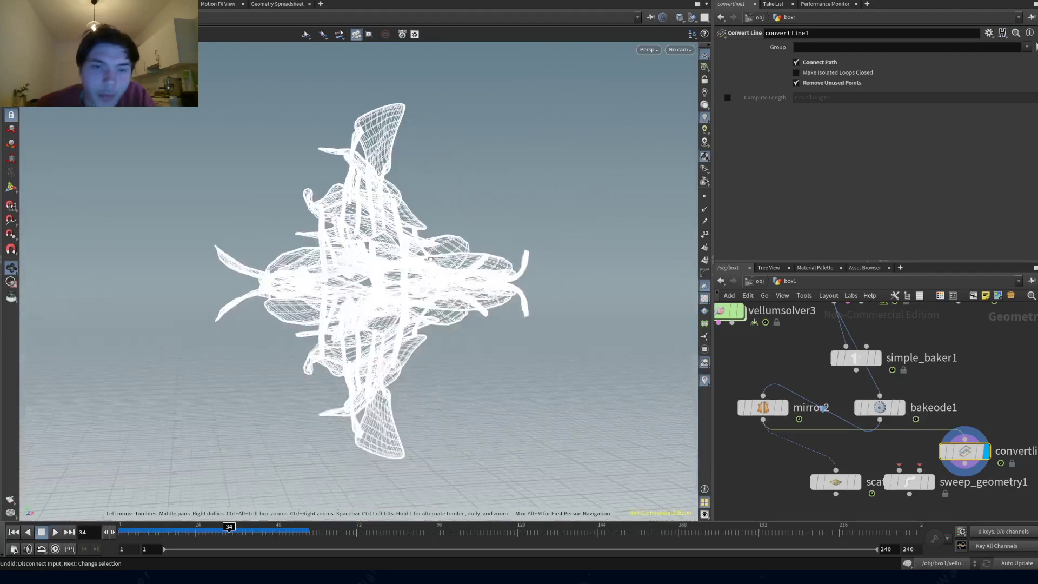
{"action": "mouse_move", "coordinate": [894, 478]}
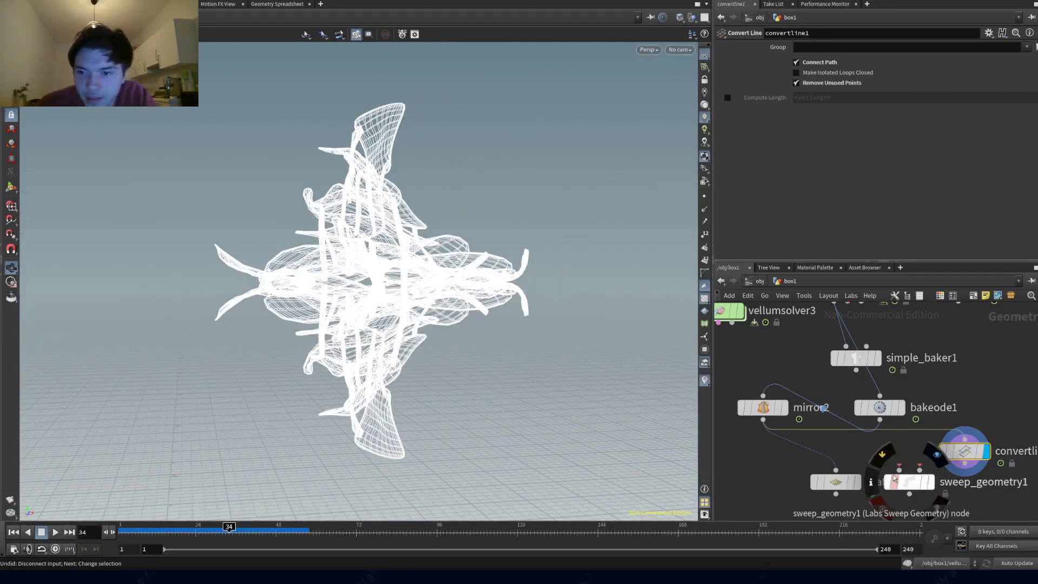
{"action": "key", "text": "ctrl+s"}
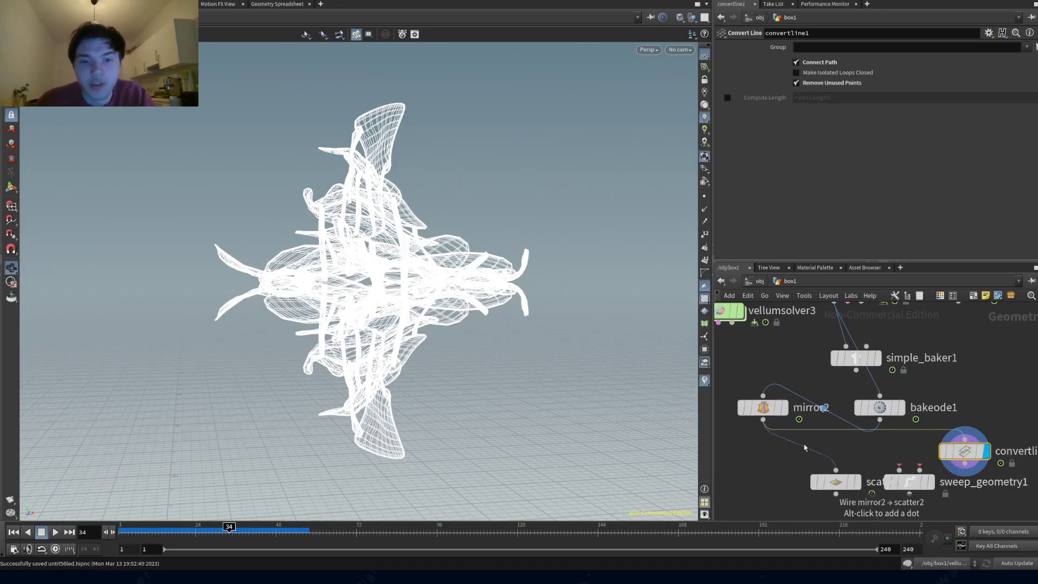
- Wire mirror2 into sweep_geometry1, interrupt the slow cook and save
{"action": "left_click_drag", "start_coordinate": [762, 421], "coordinate": [912, 483]}
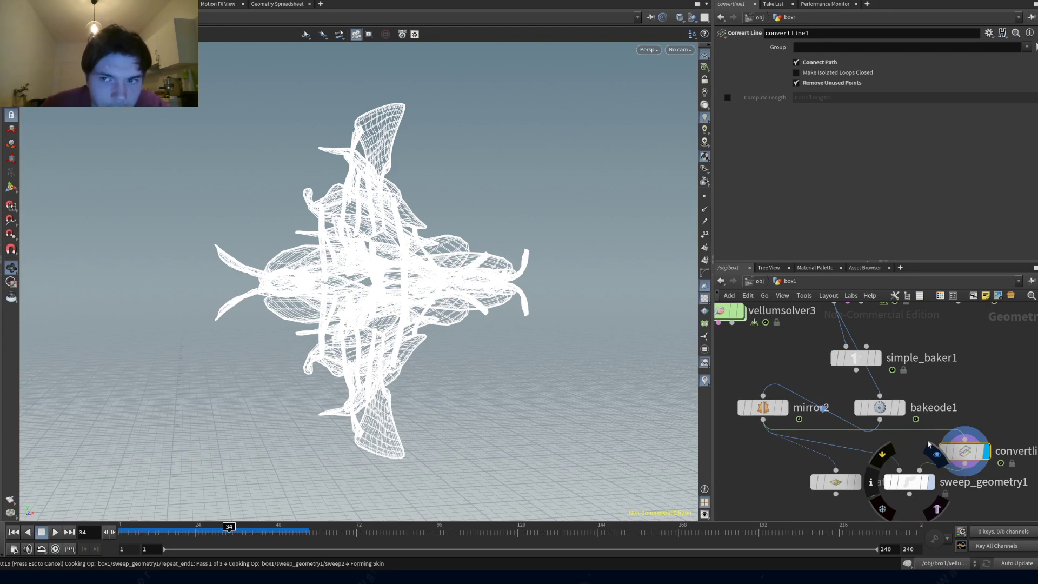
{"action": "key", "text": "Escape"}
{"action": "key", "text": "ctrl+s"}
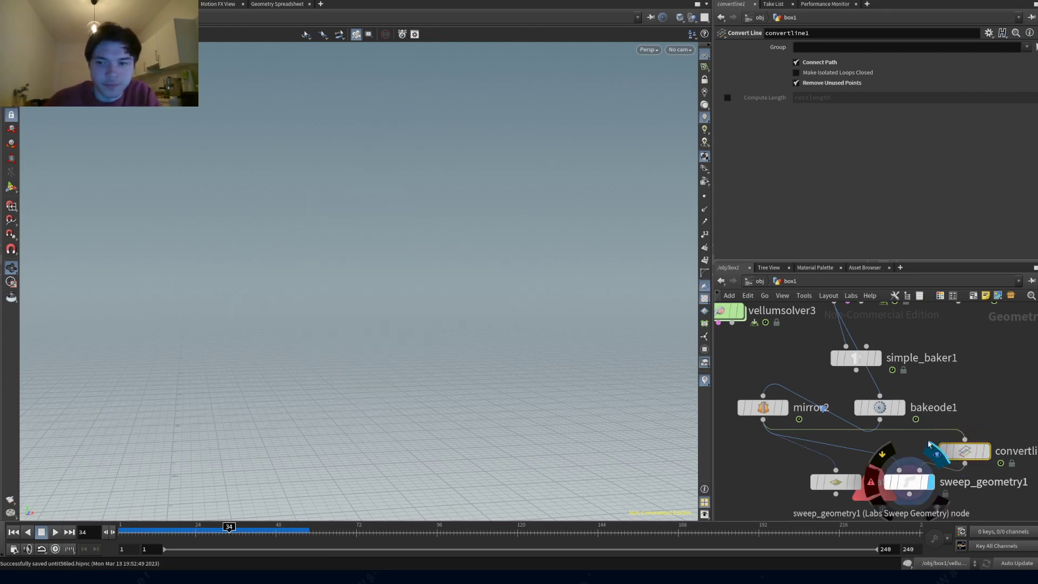
{"action": "left_click_drag", "start_coordinate": [911, 484], "coordinate": [914, 495]}
- Cut the mirror2 wire into sweep_geometry1 and delete the sweep node
{"action": "key", "text": "y"}
{"action": "left_click_drag", "start_coordinate": [887, 456], "coordinate": [878, 464]}
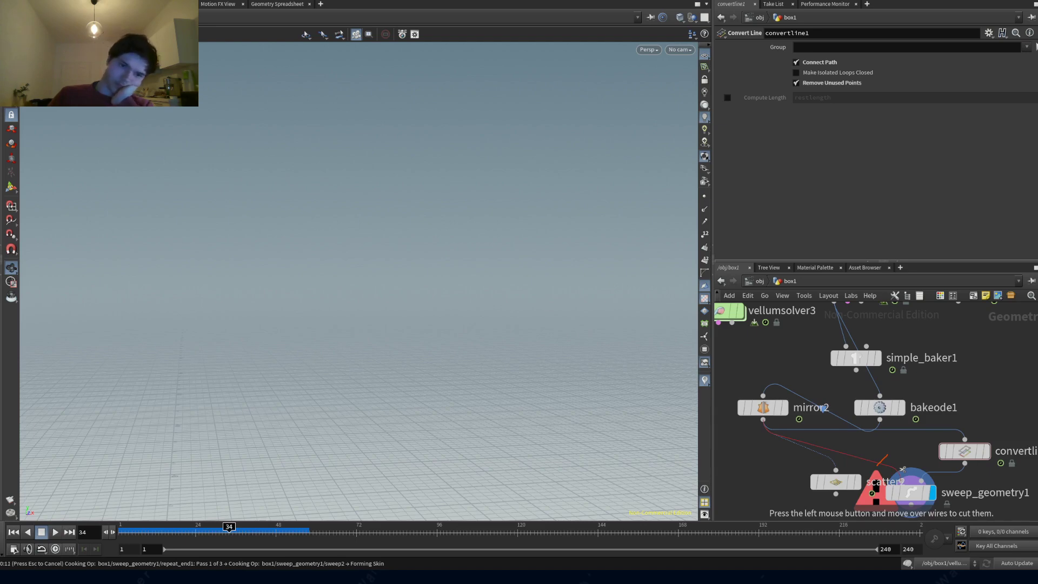
{"action": "left_click_drag", "start_coordinate": [902, 469], "coordinate": [899, 472]}
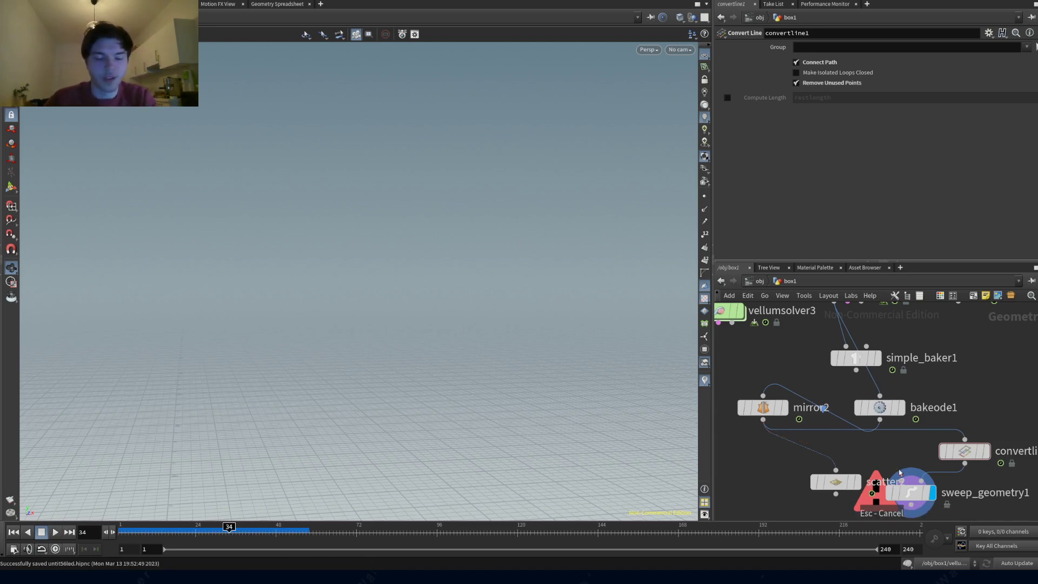
{"action": "left_click", "coordinate": [912, 493]}
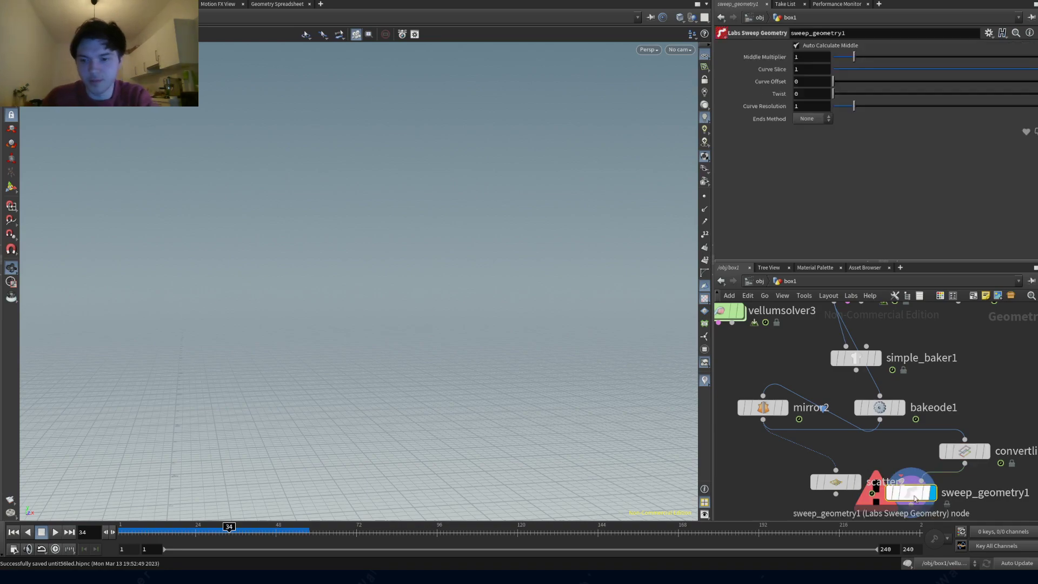
{"action": "key", "text": "Delete"}
{"action": "left_click_drag", "start_coordinate": [414, 279], "coordinate": [446, 303]}
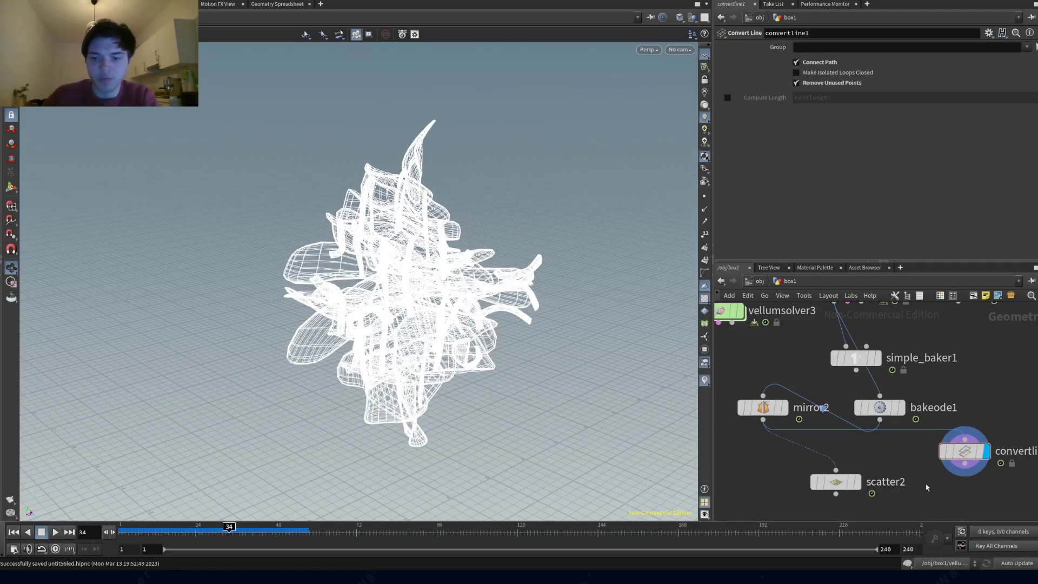
- Add a PolyWire node after convertline1 with Wire Radius 0.01
{"action": "key", "text": "Tab"}
{"action": "type", "text": "polywire"}
{"action": "key", "text": "Return"}
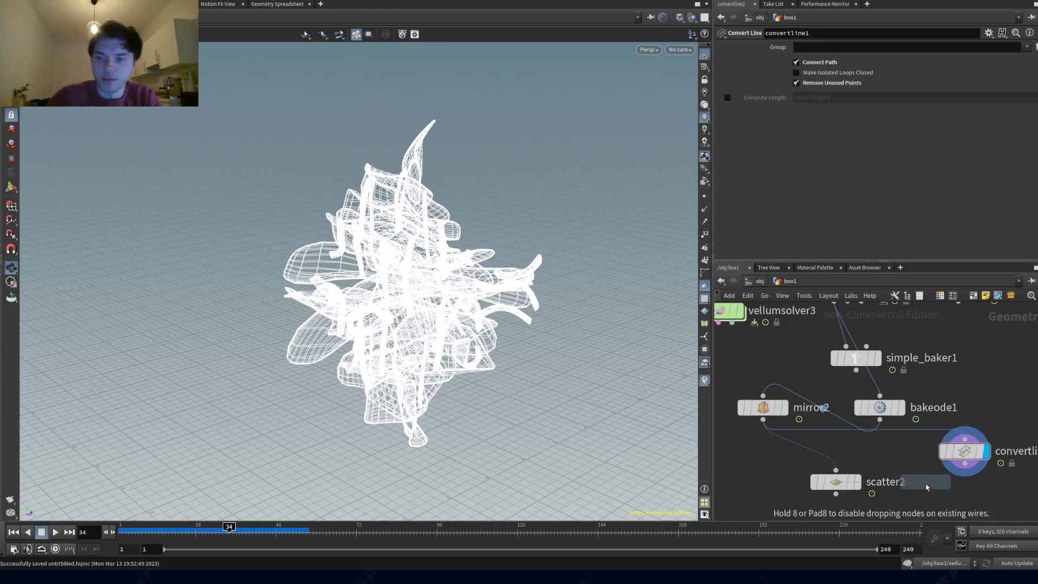
{"action": "left_click", "coordinate": [930, 487]}
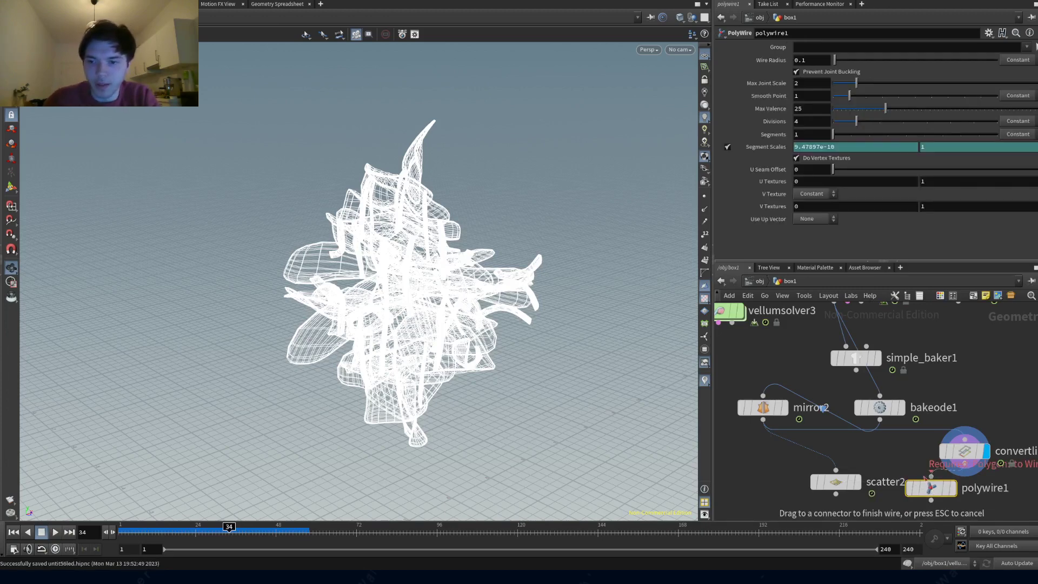
{"action": "mouse_move", "coordinate": [977, 471]}
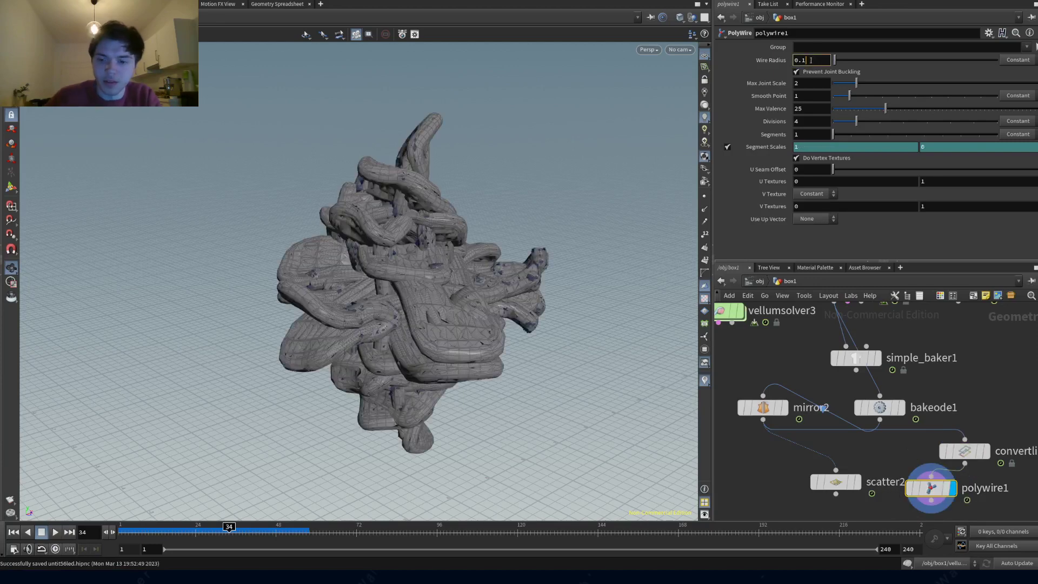
{"action": "type", "text": "1"}
{"action": "key", "text": "Return"}
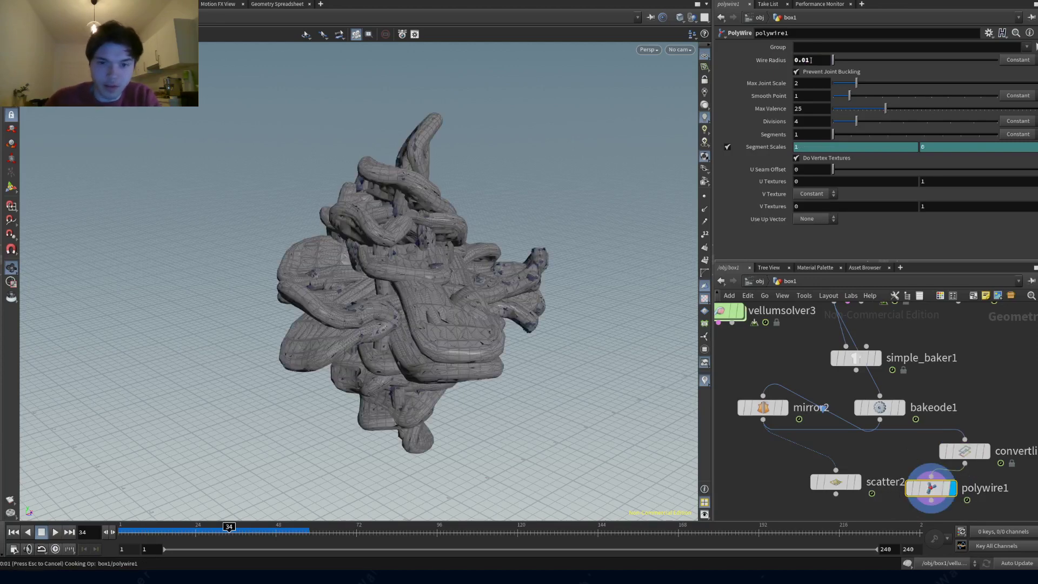
{"action": "scroll", "coordinate": [430, 292], "scroll_direction": "up", "scroll_amount": 5}
{"action": "left_click_drag", "start_coordinate": [430, 291], "coordinate": [400, 301]}
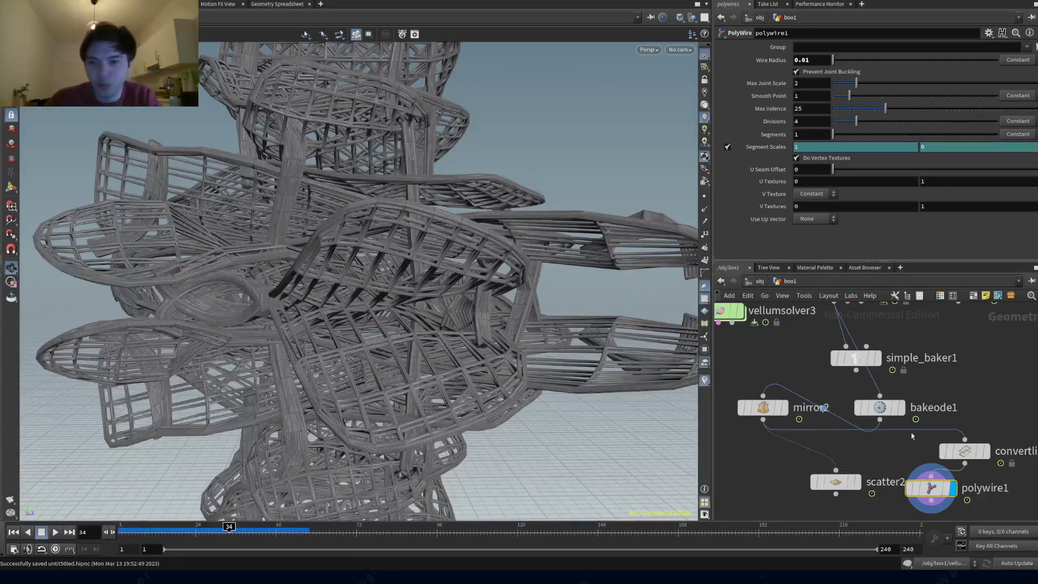
- Move scatter2 aside and drop a merge2 node below mirror2
{"action": "middle_click_drag", "start_coordinate": [830, 489], "coordinate": [830, 427]}
{"action": "left_click_drag", "start_coordinate": [830, 427], "coordinate": [773, 433]}
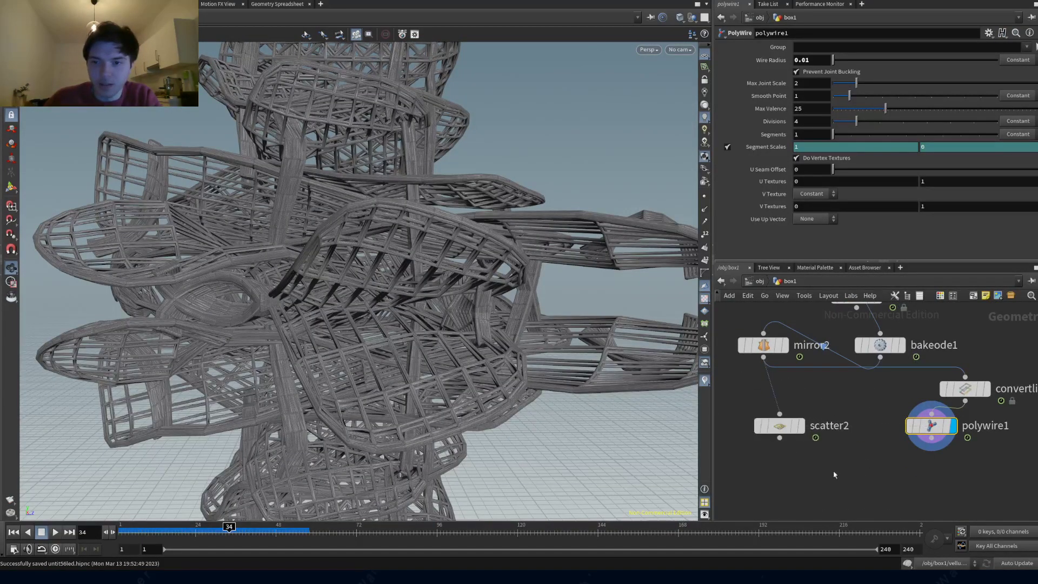
{"action": "key", "text": "Tab"}
{"action": "key", "text": "Return"}
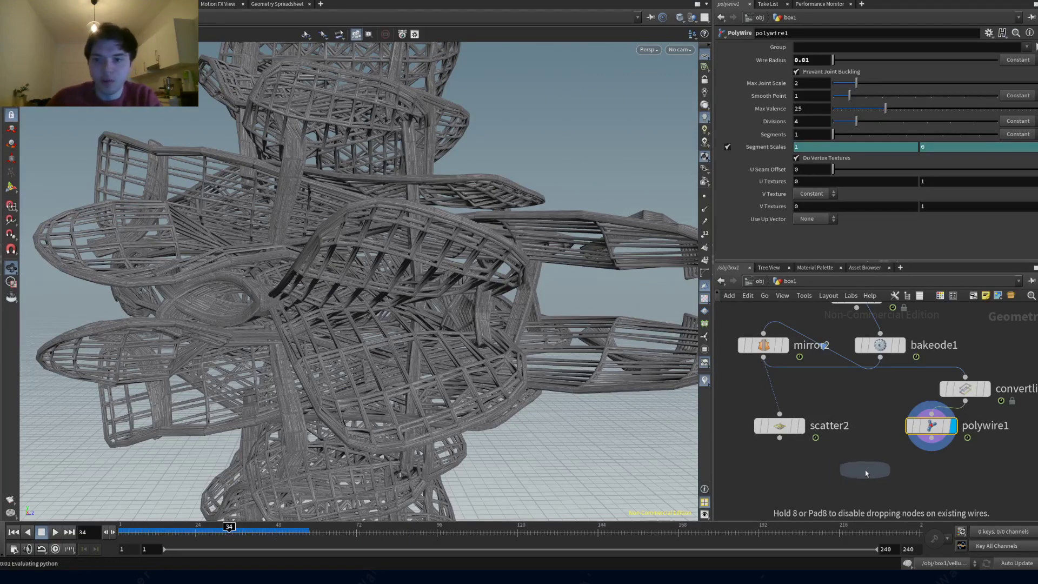
{"action": "left_click", "coordinate": [865, 470]}
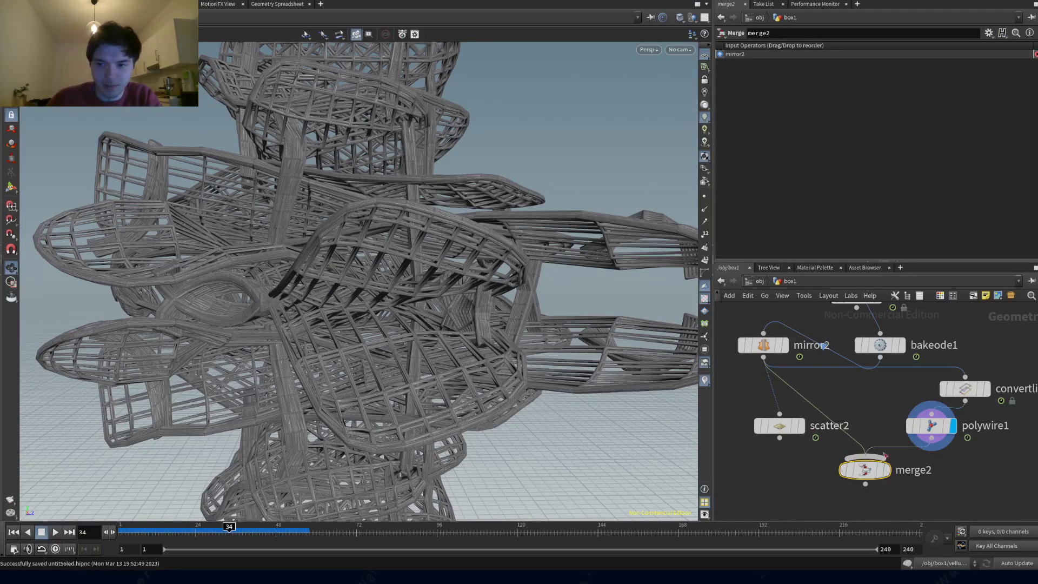
- Feed polywire1 into merge2 and insert a smooth2 node on that connection
{"action": "left_click_drag", "start_coordinate": [931, 438], "coordinate": [865, 464]}
{"action": "left_click_drag", "start_coordinate": [462, 287], "coordinate": [378, 351]}
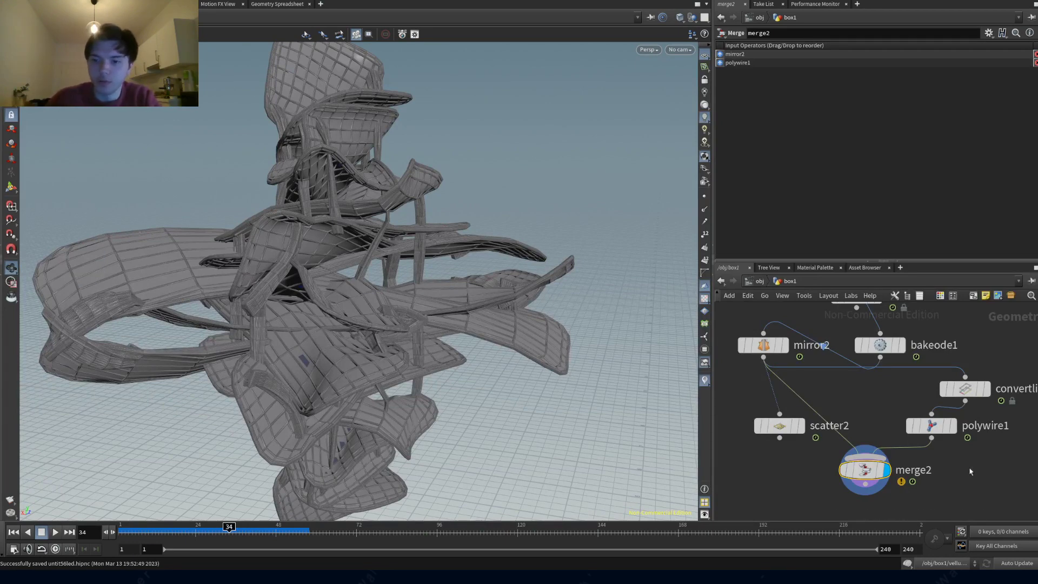
{"action": "key", "text": "ctrl+v"}
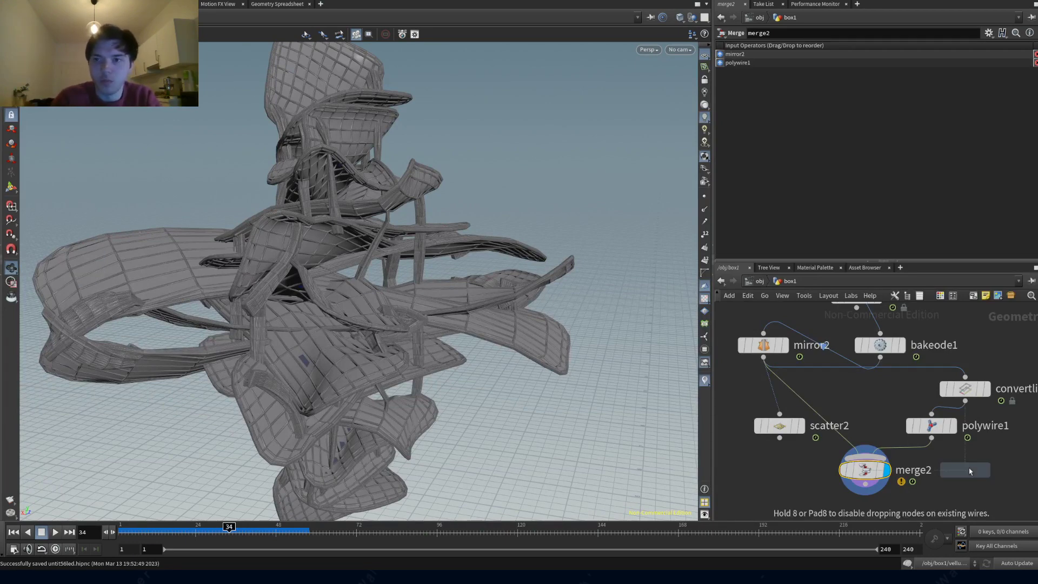
{"action": "left_click", "coordinate": [908, 457]}
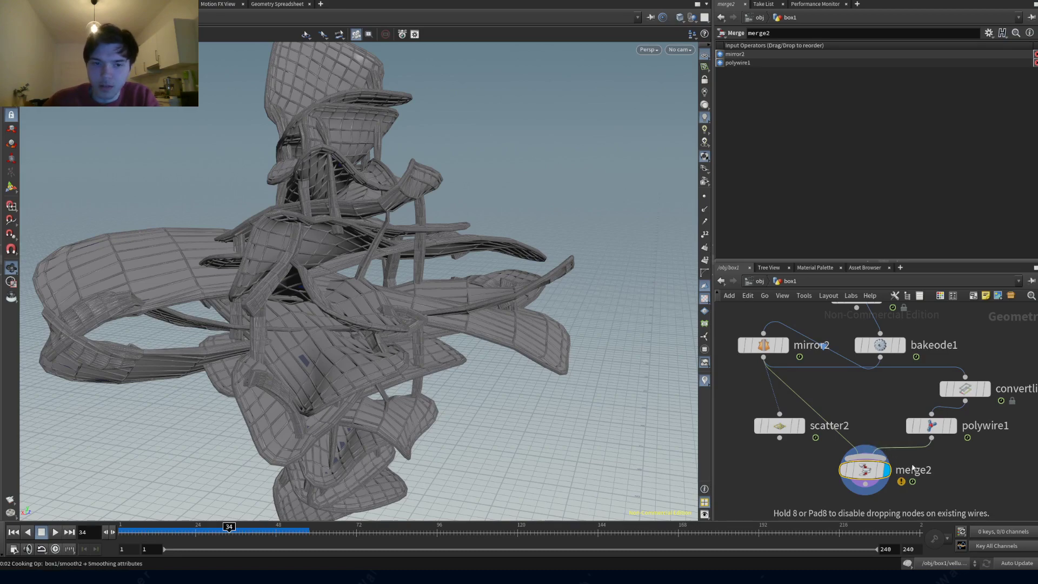
{"action": "key", "text": "ctrl+s"}
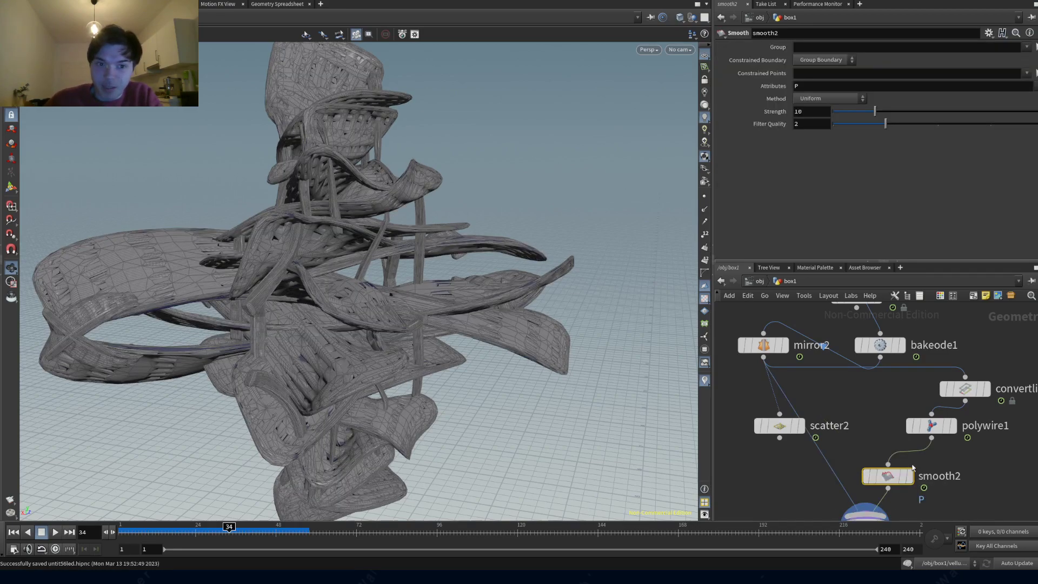
- Inspect the smoothed tubes up close and select polywire1 to adjust it
{"action": "middle_click_drag", "start_coordinate": [905, 488], "coordinate": [899, 438]}
{"action": "mouse_move", "coordinate": [897, 412]}
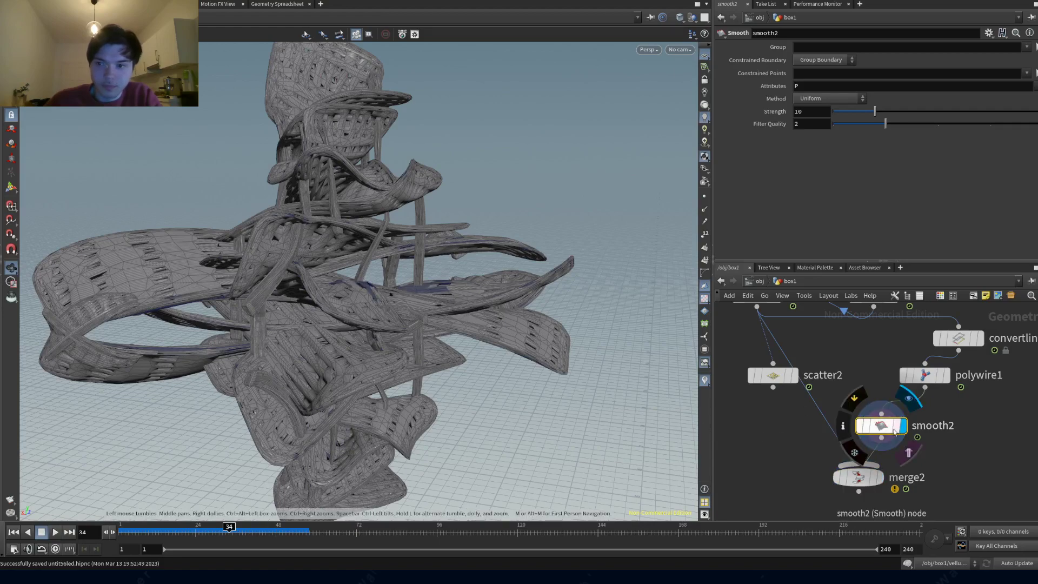
{"action": "left_click_drag", "start_coordinate": [282, 233], "coordinate": [358, 295]}
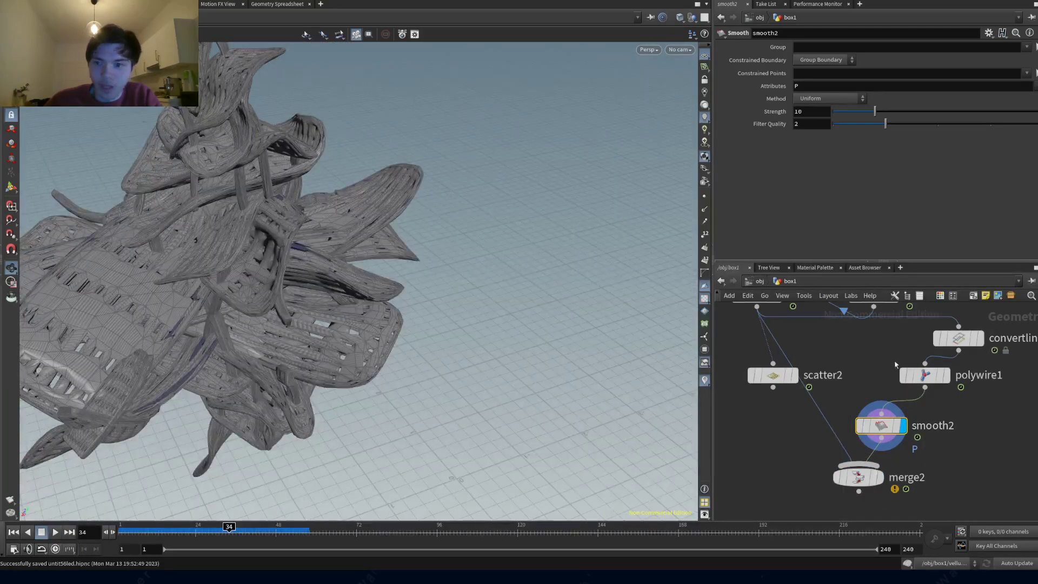
{"action": "left_click", "coordinate": [924, 375]}
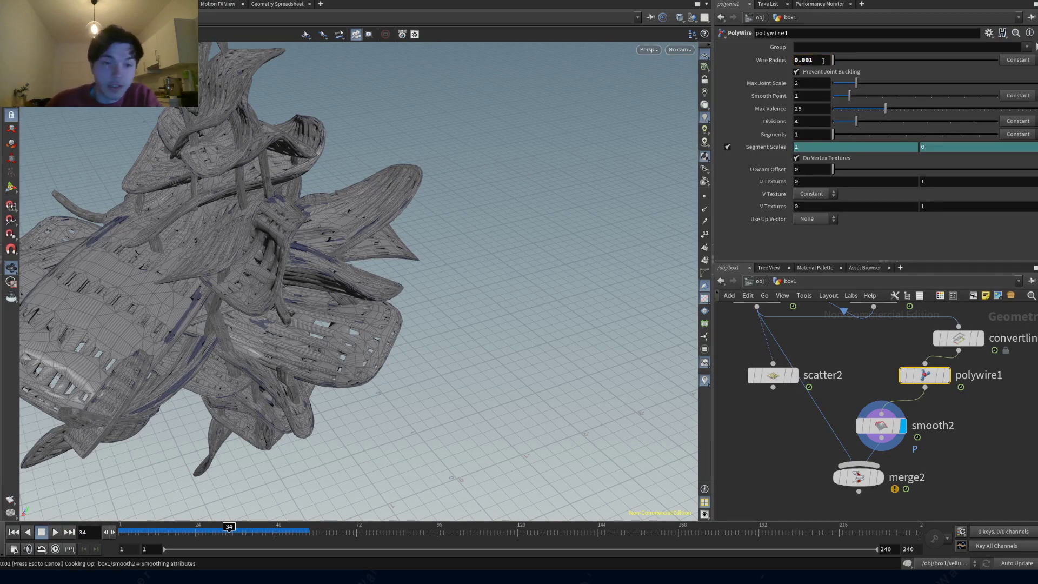
- Apply a 0.01 wire radius on polywire1, checking the tube mesh from several angles
{"action": "left_click_drag", "start_coordinate": [319, 212], "coordinate": [504, 182]}
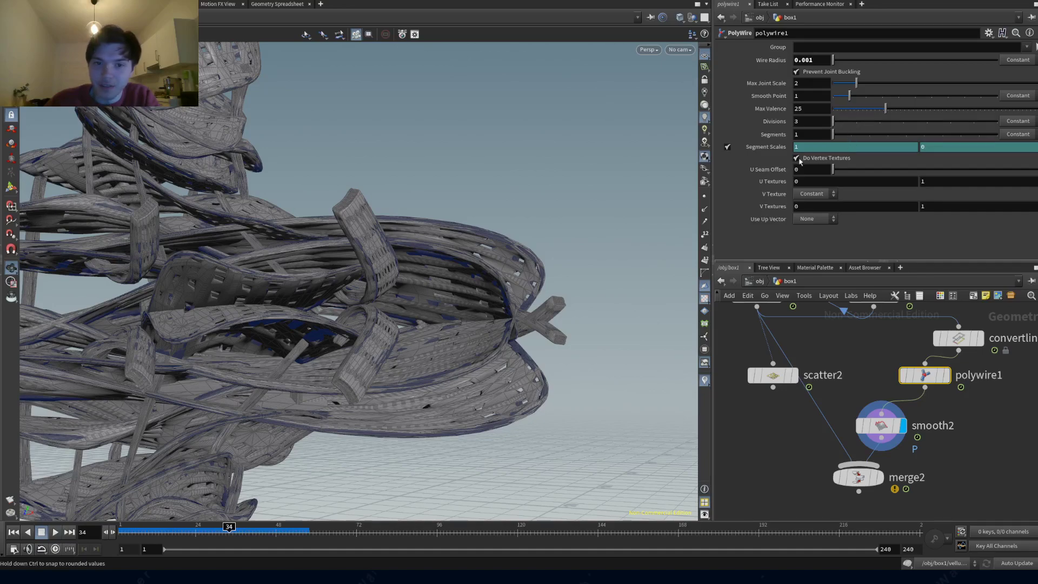
{"action": "left_click_drag", "start_coordinate": [388, 254], "coordinate": [392, 319]}
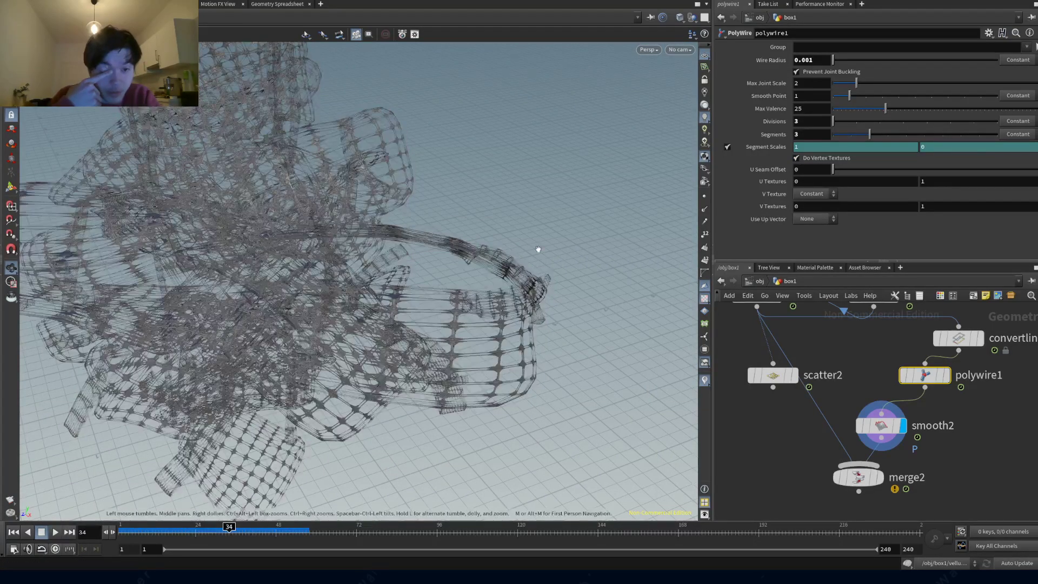
{"action": "left_click_drag", "start_coordinate": [538, 250], "coordinate": [278, 227]}
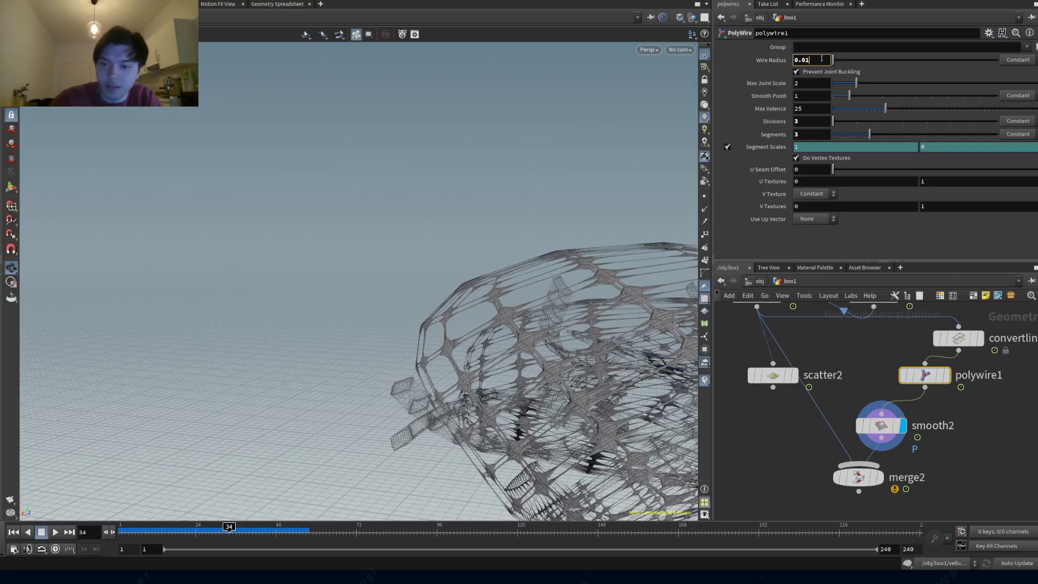
{"action": "key", "text": "Return"}
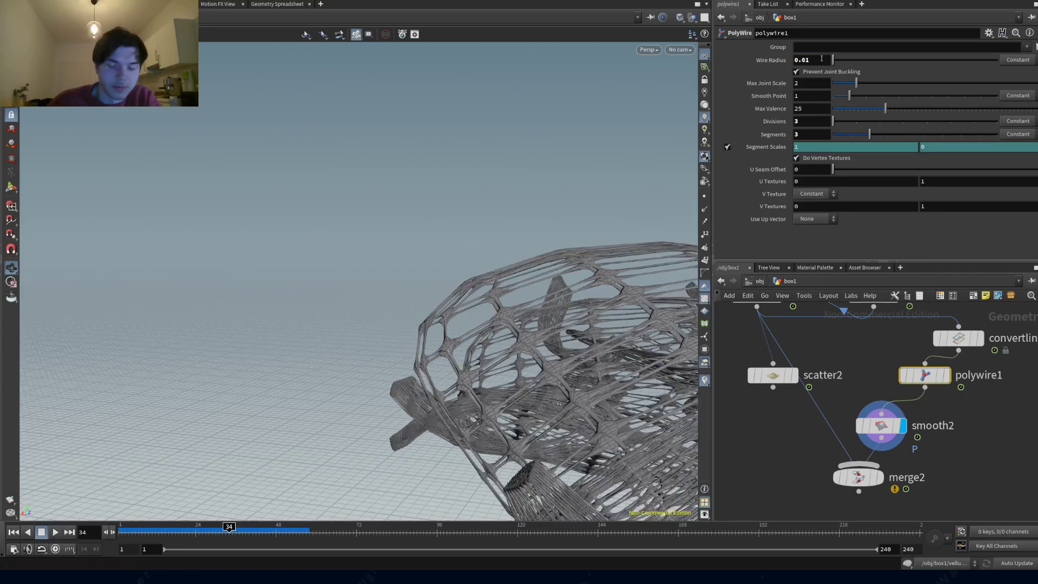
{"action": "left_click_drag", "start_coordinate": [428, 193], "coordinate": [603, 291]}
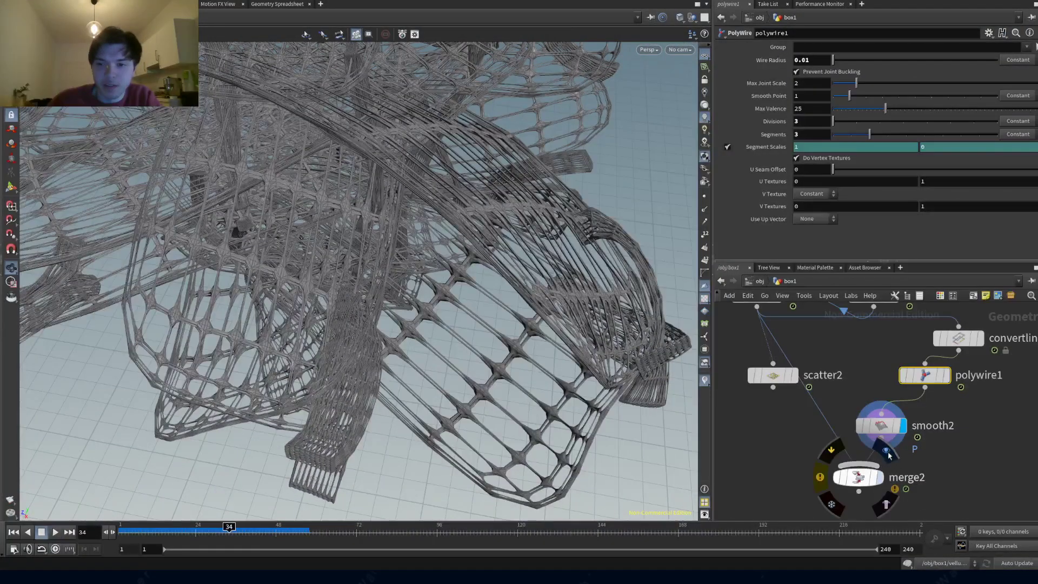
- Display merge2's combined result and orbit around the merged sculpture
{"action": "left_click", "coordinate": [879, 477]}
{"action": "scroll", "coordinate": [535, 268], "scroll_direction": "down", "scroll_amount": 5}
{"action": "left_click_drag", "start_coordinate": [533, 266], "coordinate": [243, 282]}
{"action": "scroll", "coordinate": [574, 282], "scroll_direction": "up", "scroll_amount": 6}
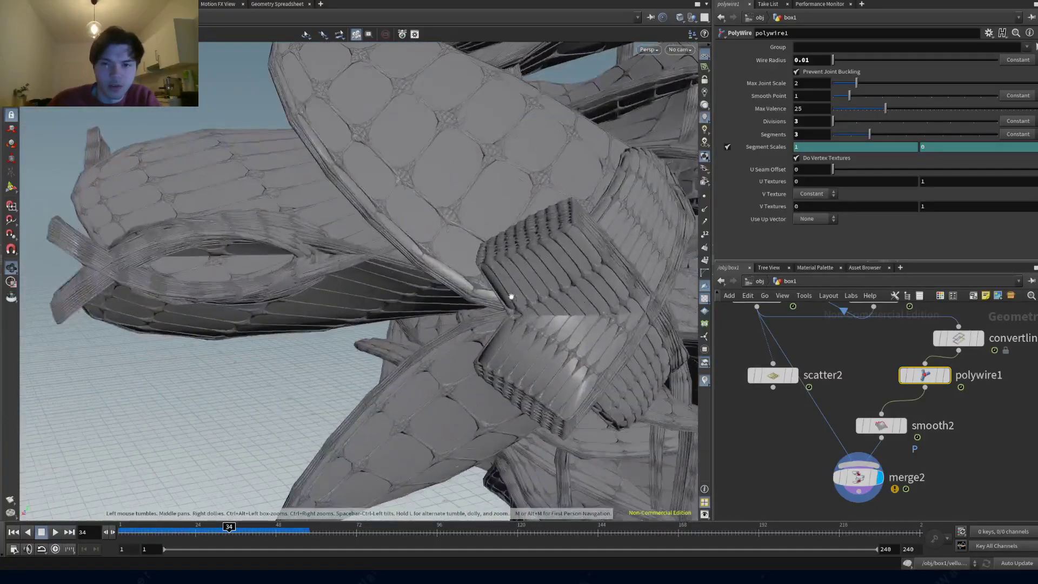
{"action": "left_click_drag", "start_coordinate": [551, 297], "coordinate": [524, 274]}
{"action": "scroll", "coordinate": [523, 273], "scroll_direction": "down", "scroll_amount": 10}
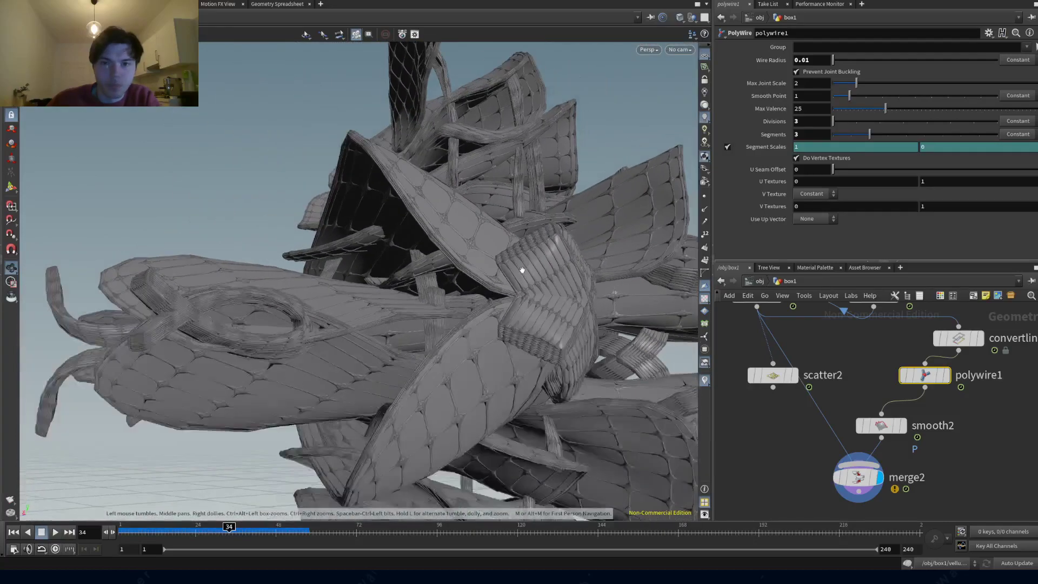
{"action": "scroll", "coordinate": [522, 270], "scroll_direction": "down", "scroll_amount": 5}
{"action": "left_click_drag", "start_coordinate": [522, 270], "coordinate": [541, 315]}
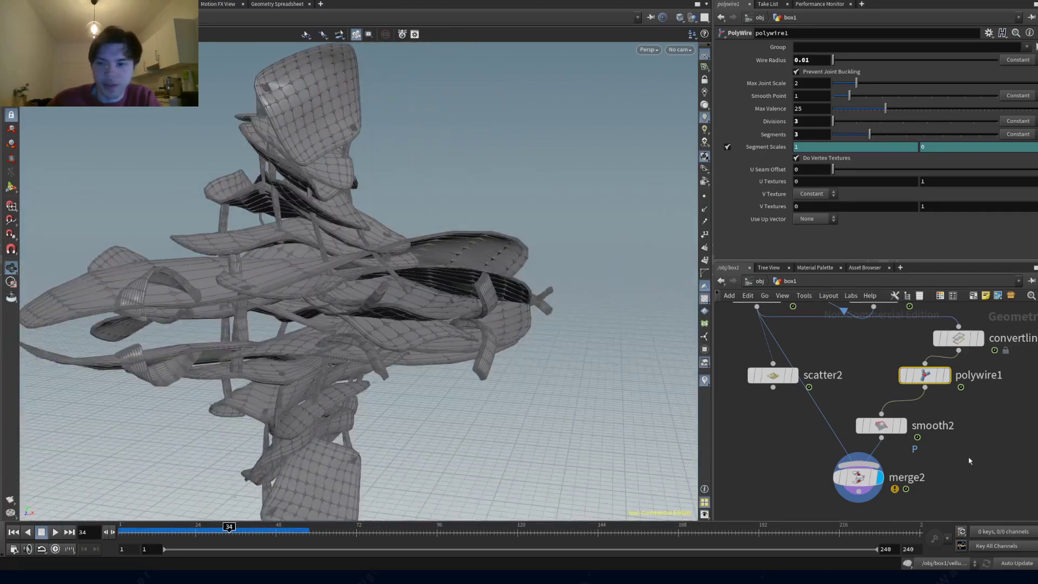
{"action": "middle_click_drag", "start_coordinate": [970, 456], "coordinate": [976, 379]}
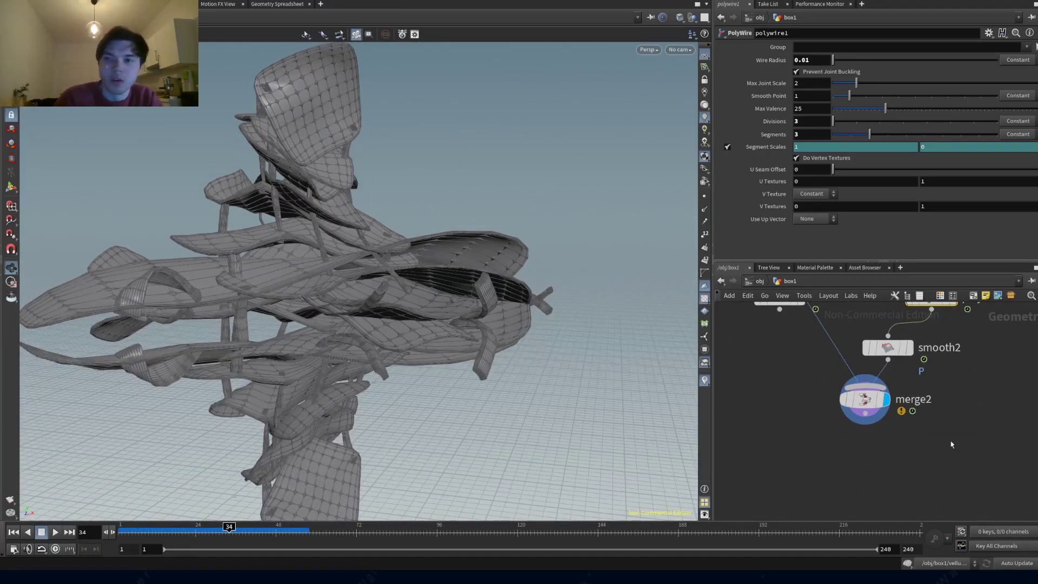
- Add a Mirror node after merge2
{"action": "key", "text": "Tab"}
{"action": "type", "text": "mirror"}
{"action": "key", "text": "Return"}
- Place mirror3 below merge2, display it and shift the copy to sit side by side
{"action": "left_click", "coordinate": [843, 468]}
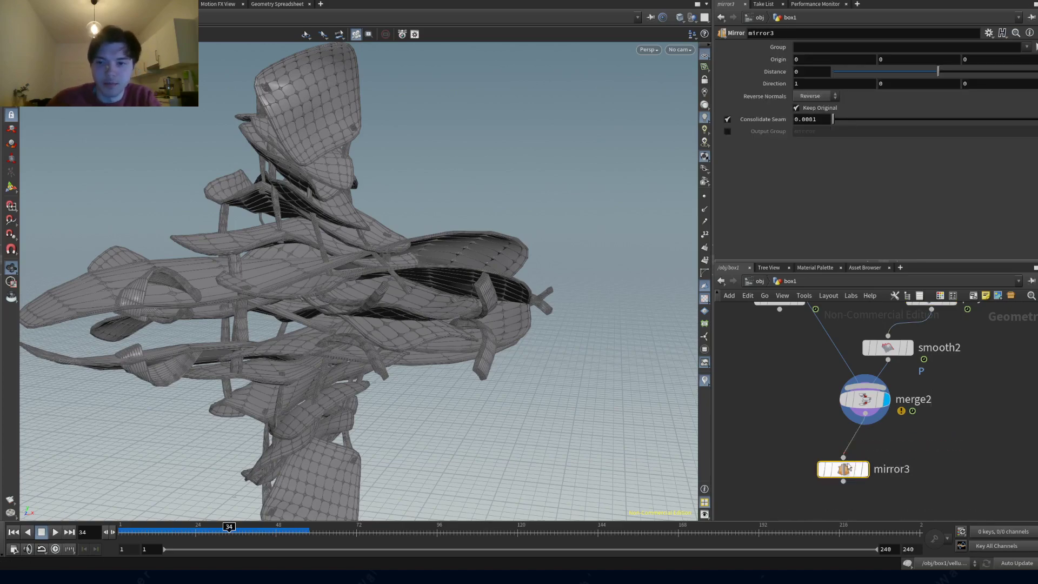
{"action": "left_click", "coordinate": [870, 446]}
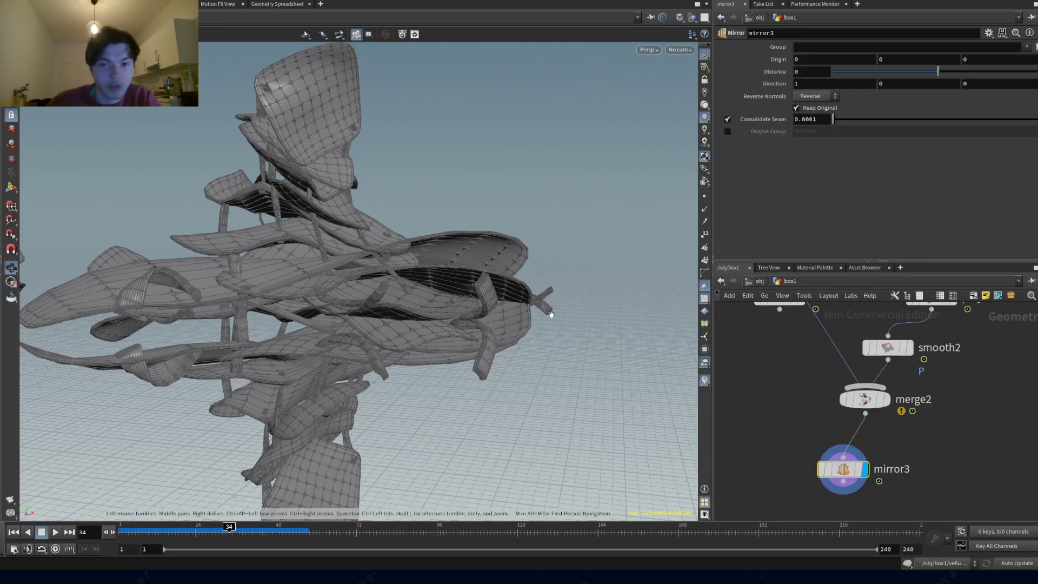
{"action": "scroll", "coordinate": [550, 314], "scroll_direction": "down", "scroll_amount": 5}
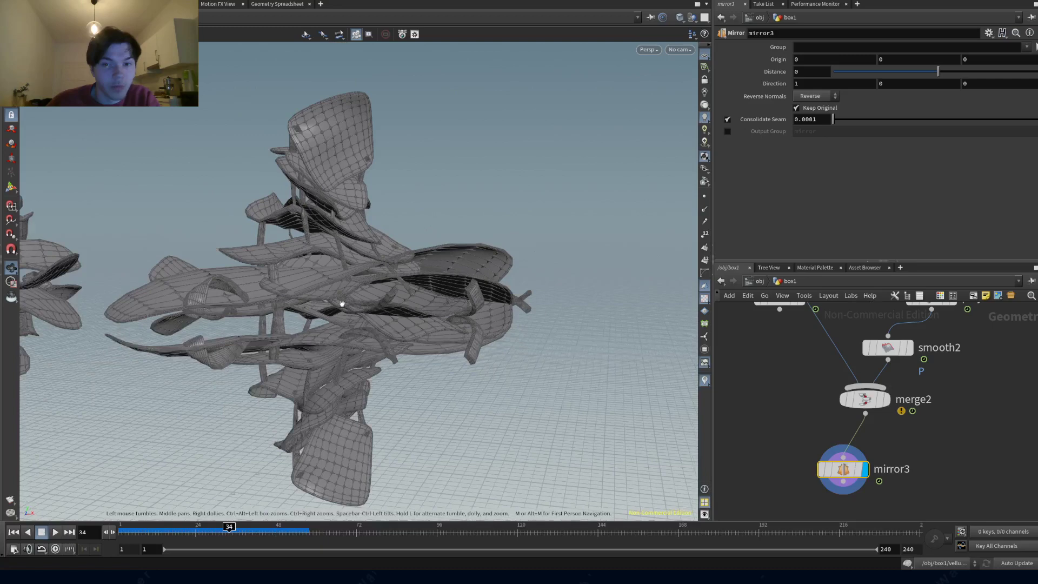
{"action": "left_click_drag", "start_coordinate": [546, 315], "coordinate": [410, 324]}
{"action": "mouse_move", "coordinate": [937, 72]}
{"action": "left_mouse_down"}
{"action": "mouse_move", "coordinate": [888, 74]}
{"action": "mouse_move", "coordinate": [920, 74]}
{"action": "left_mouse_up"}
{"action": "left_click", "coordinate": [941, 74]}
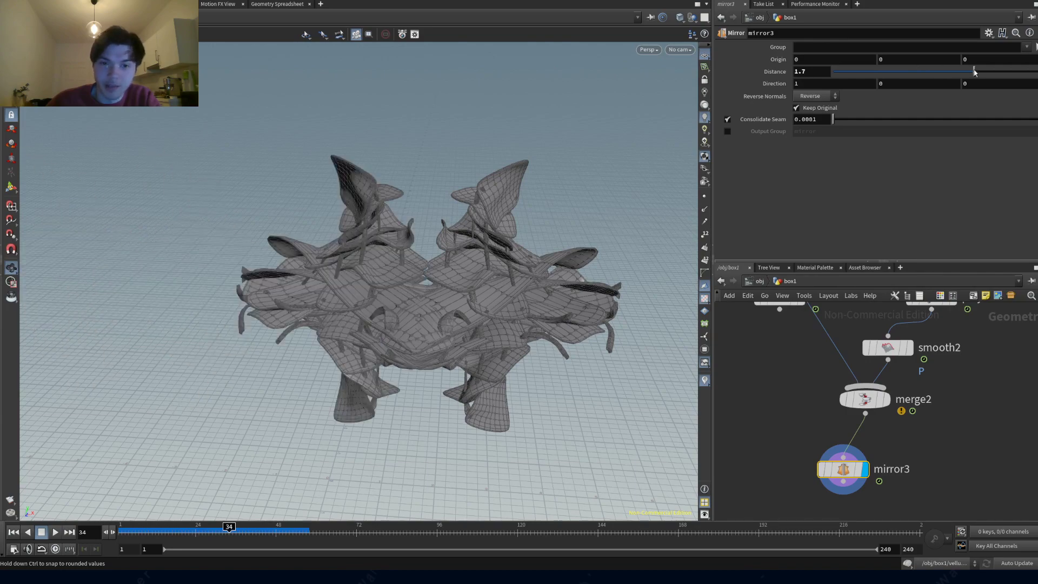
{"action": "left_click_drag", "start_coordinate": [448, 287], "coordinate": [489, 227]}
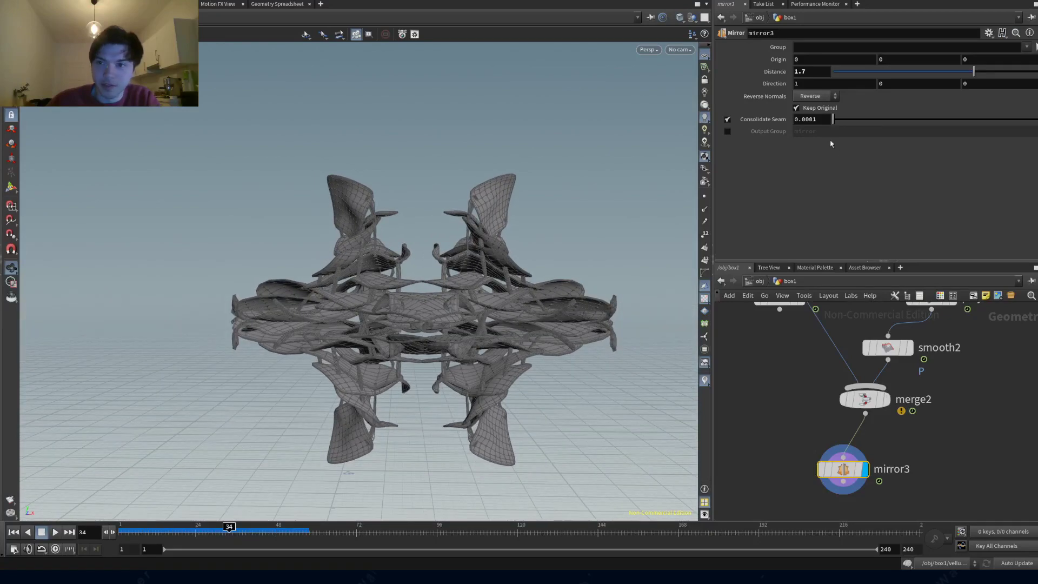
- Set mirror3's Distance to 1.5, then 1.8, orbiting to check the spacing
{"action": "left_click", "coordinate": [810, 71]}
{"action": "type", "text": "1.5"}
{"action": "key", "text": "Return"}
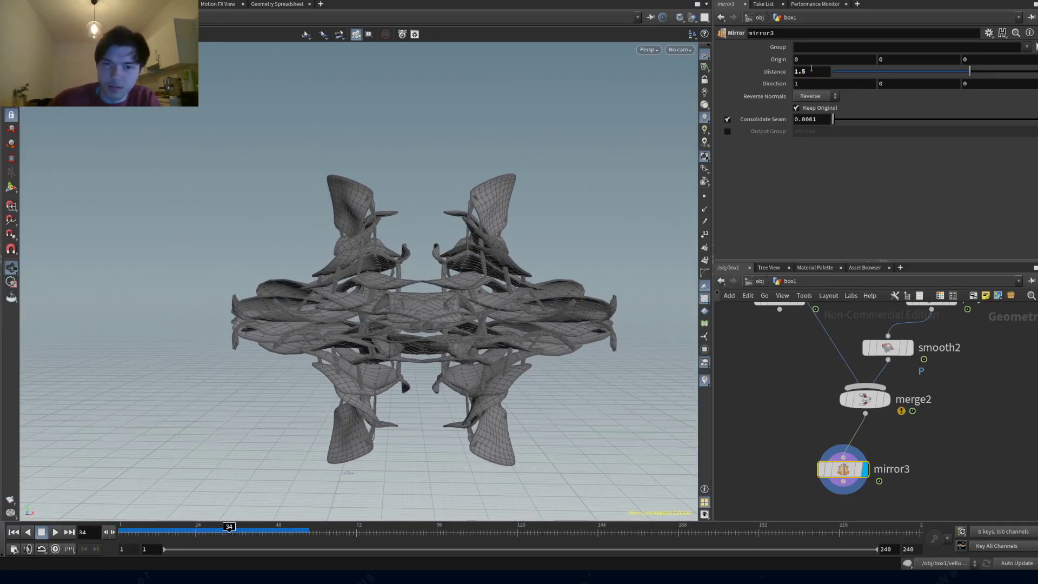
{"action": "left_click_drag", "start_coordinate": [389, 357], "coordinate": [338, 240]}
{"action": "left_click", "coordinate": [811, 70]}
{"action": "type", "text": "1.8"}
{"action": "key", "text": "Return"}
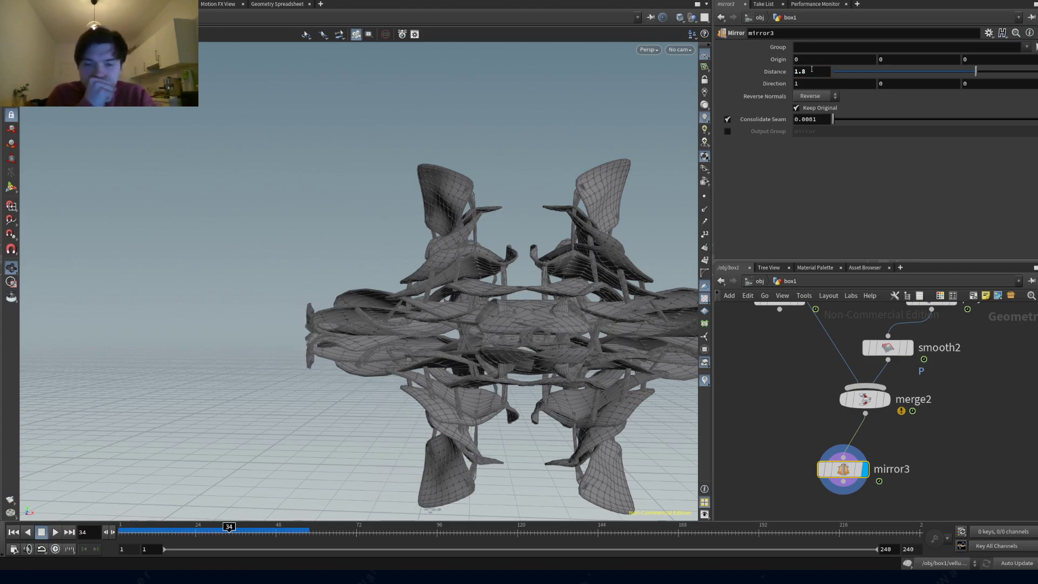
{"action": "left_click_drag", "start_coordinate": [541, 292], "coordinate": [335, 216]}
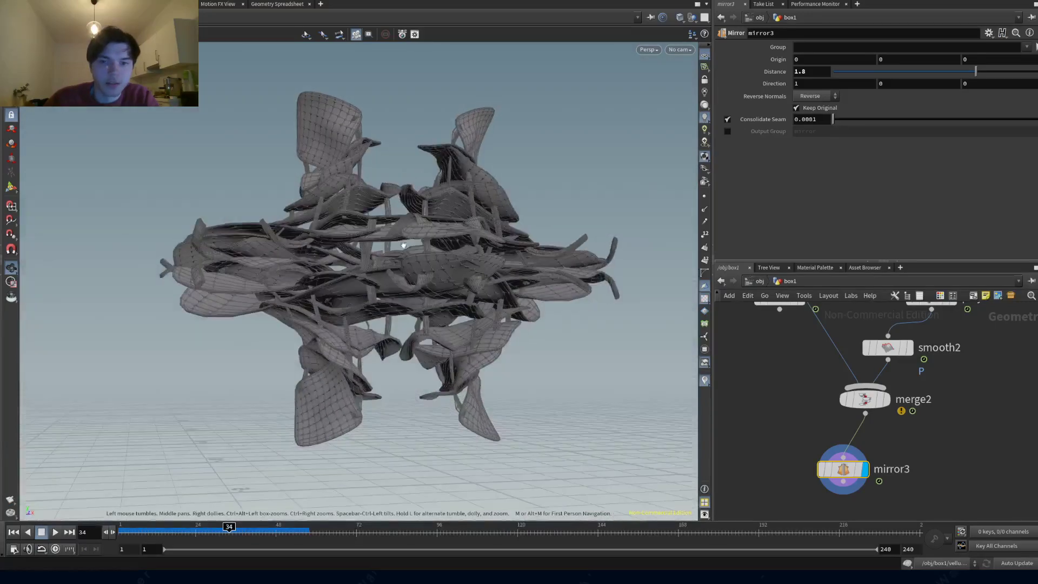
{"action": "middle_click_drag", "start_coordinate": [863, 516], "coordinate": [862, 452]}
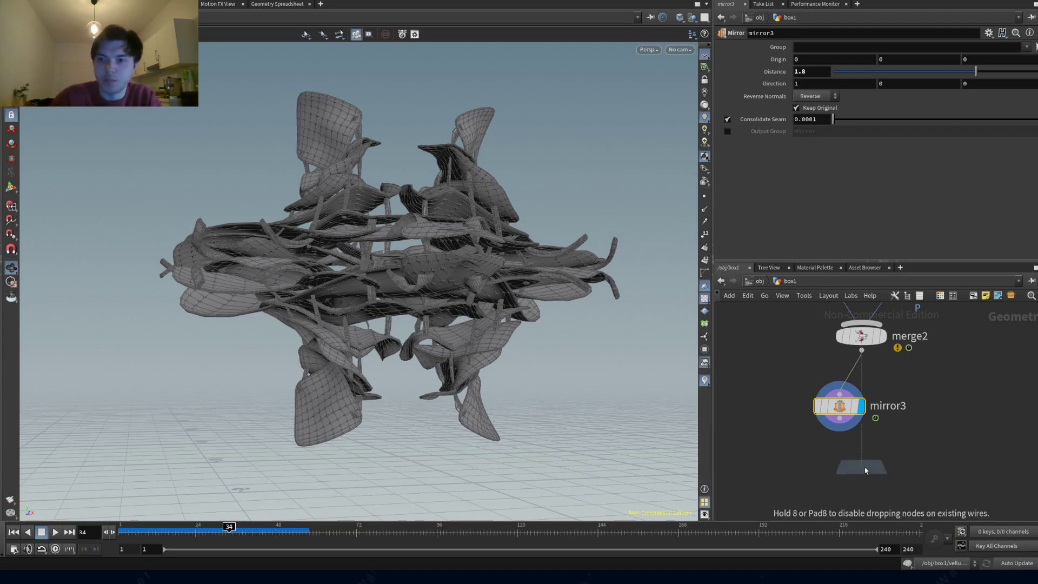
- Add Convert VDB and a VDB from Polygons node fed by mirror3, and display the VDB
{"action": "left_click", "coordinate": [908, 463]}
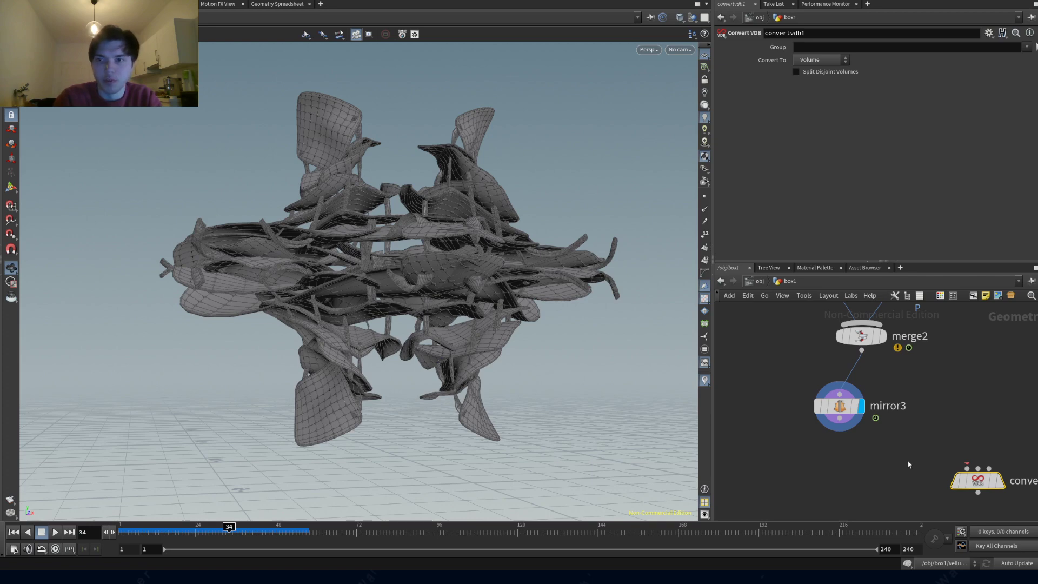
{"action": "left_click", "coordinate": [839, 463]}
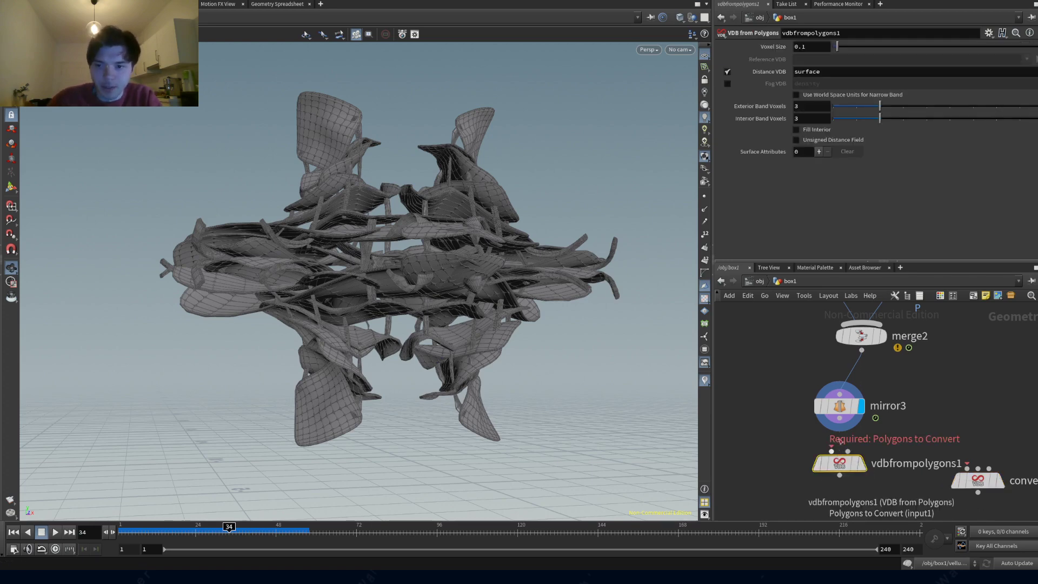
{"action": "mouse_move", "coordinate": [867, 438]}
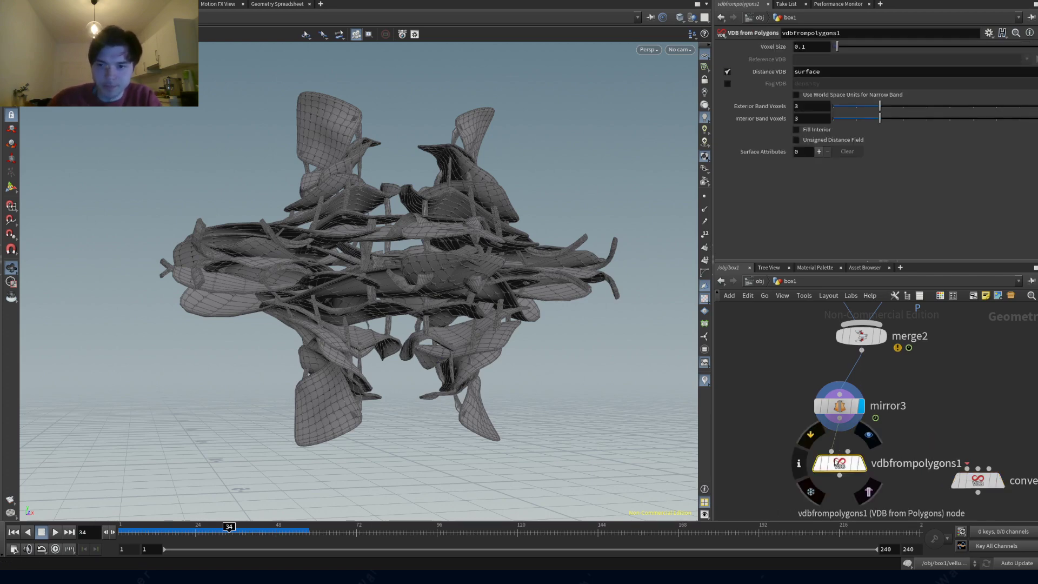
{"action": "left_click", "coordinate": [876, 434]}
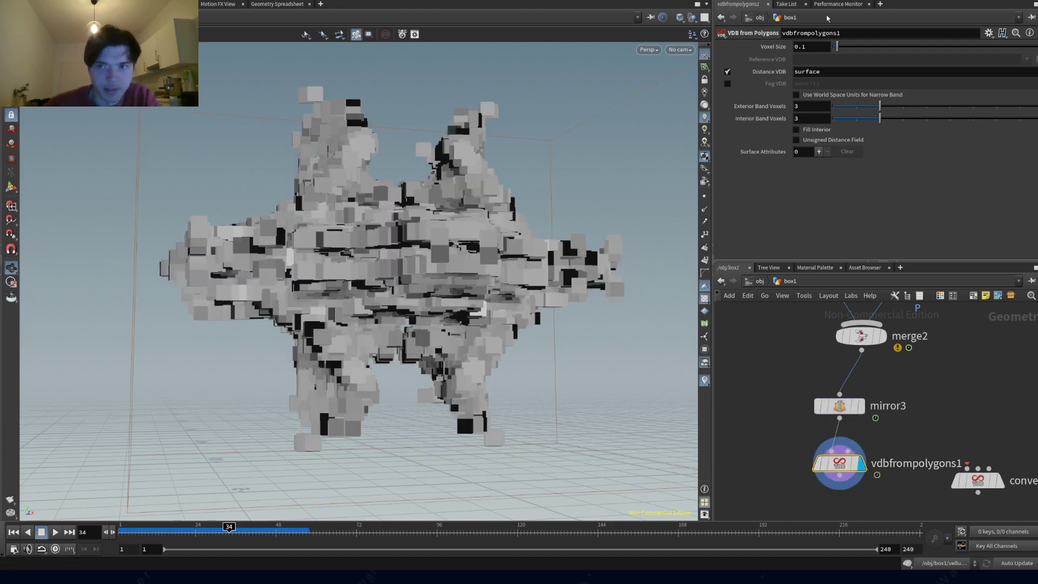
- Set the VDB voxel size to 0.01 and feed it into convertvdb1
{"action": "left_click", "coordinate": [813, 47]}
{"action": "type", "text": "0.01"}
{"action": "key", "text": "Return"}
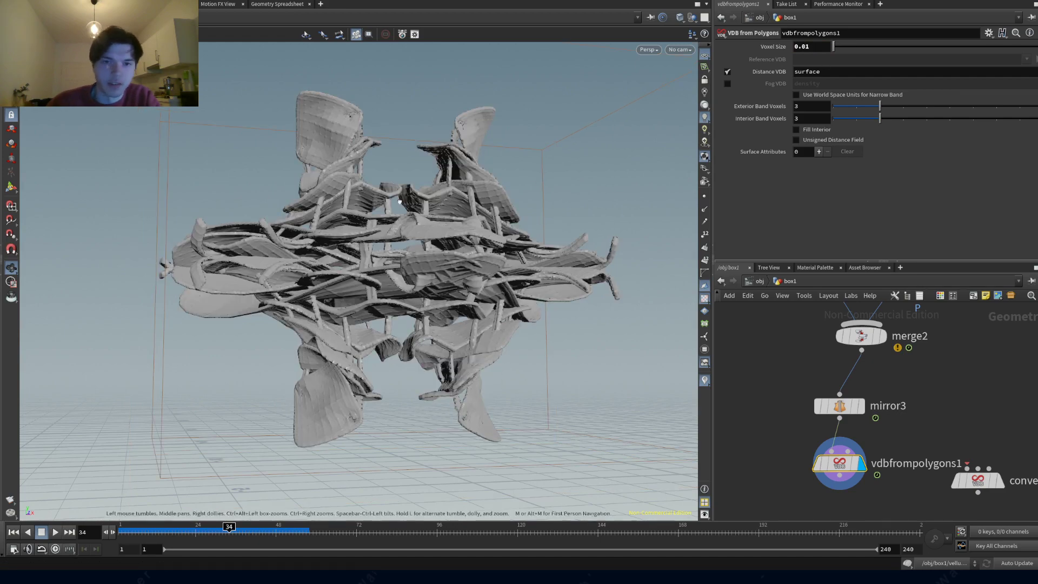
{"action": "left_click_drag", "start_coordinate": [508, 303], "coordinate": [529, 319]}
{"action": "scroll", "coordinate": [533, 317], "scroll_direction": "up", "scroll_amount": 6}
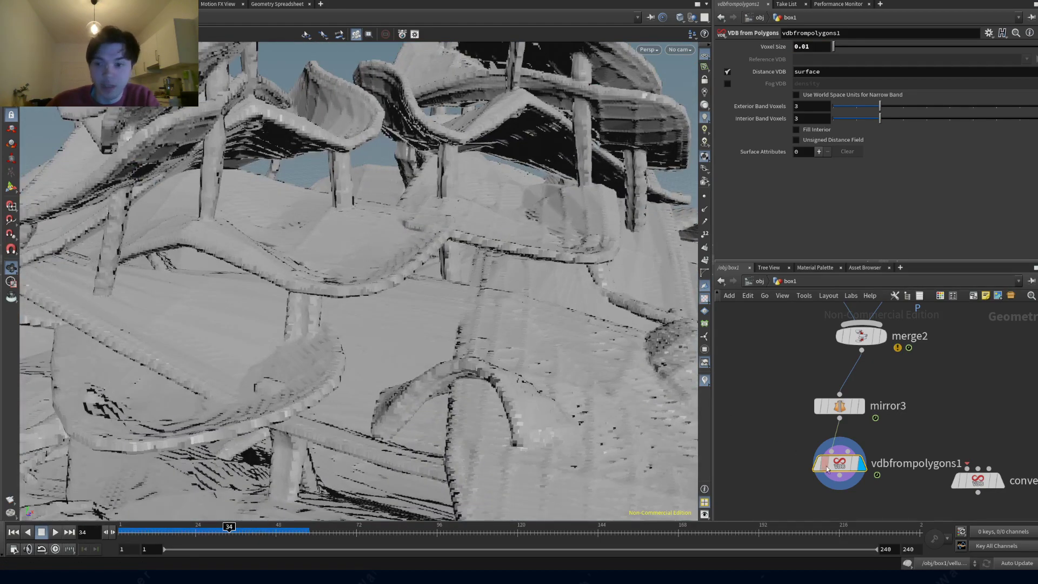
{"action": "mouse_move", "coordinate": [836, 479]}
{"action": "left_click_drag", "start_coordinate": [839, 476], "coordinate": [977, 471]}
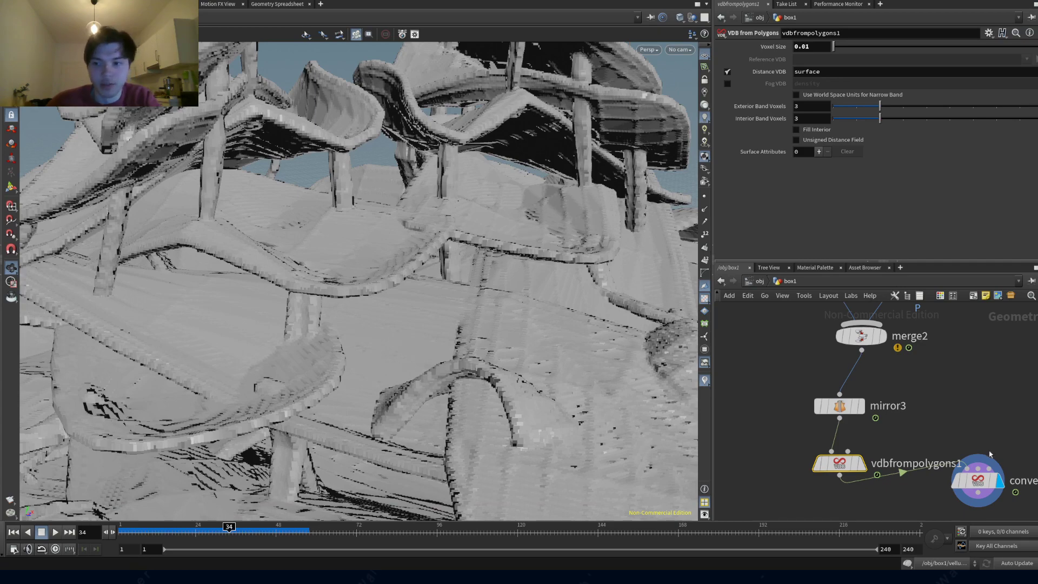
{"action": "left_click", "coordinate": [980, 480]}
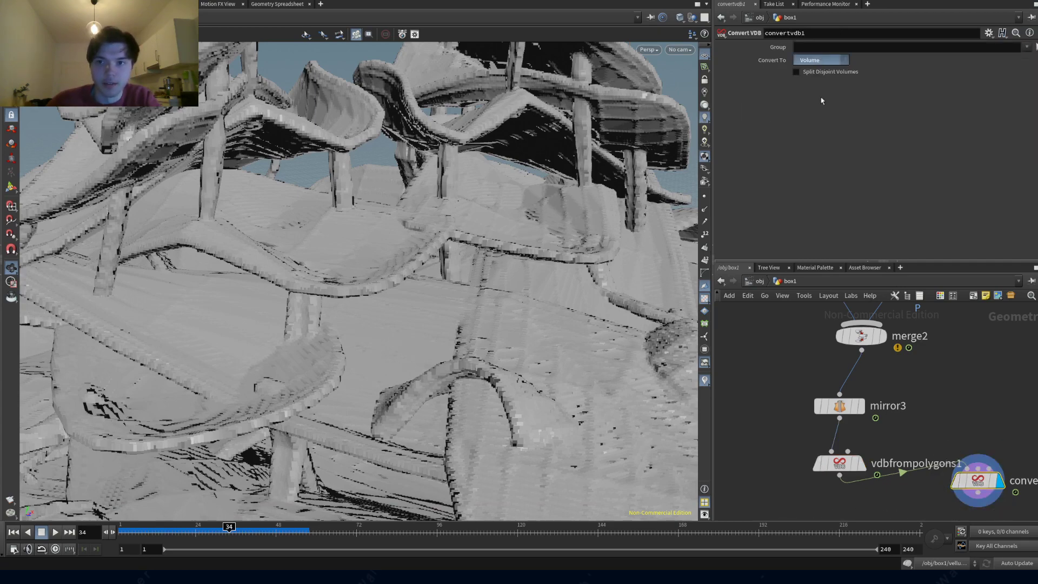
- Set convertvdb1 to output Polygon Soup and orbit around the mesh
{"action": "left_click", "coordinate": [821, 101]}
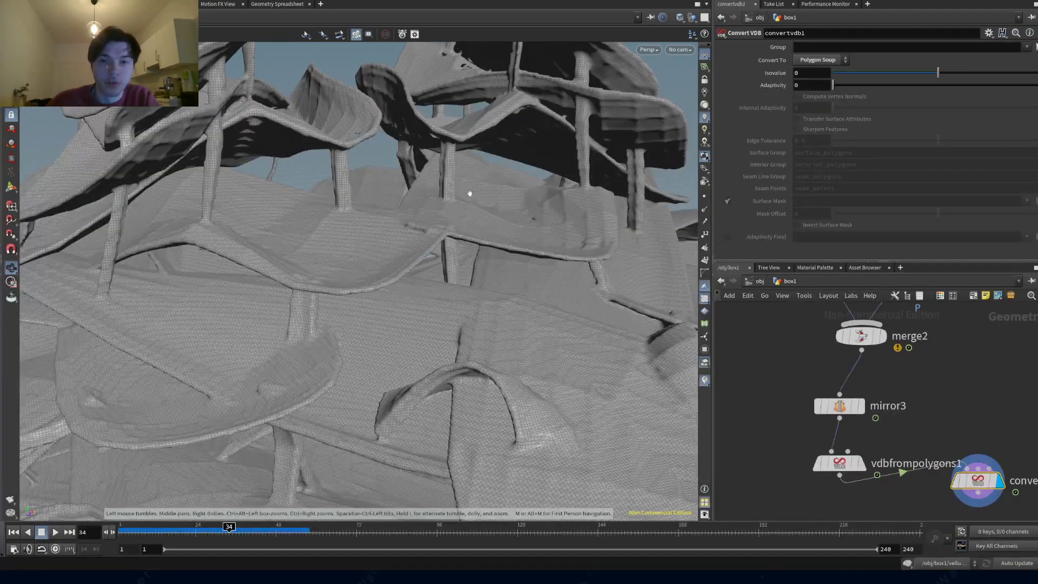
{"action": "left_click_drag", "start_coordinate": [469, 193], "coordinate": [350, 236]}
{"action": "scroll", "coordinate": [339, 162], "scroll_direction": "down", "scroll_amount": 2}
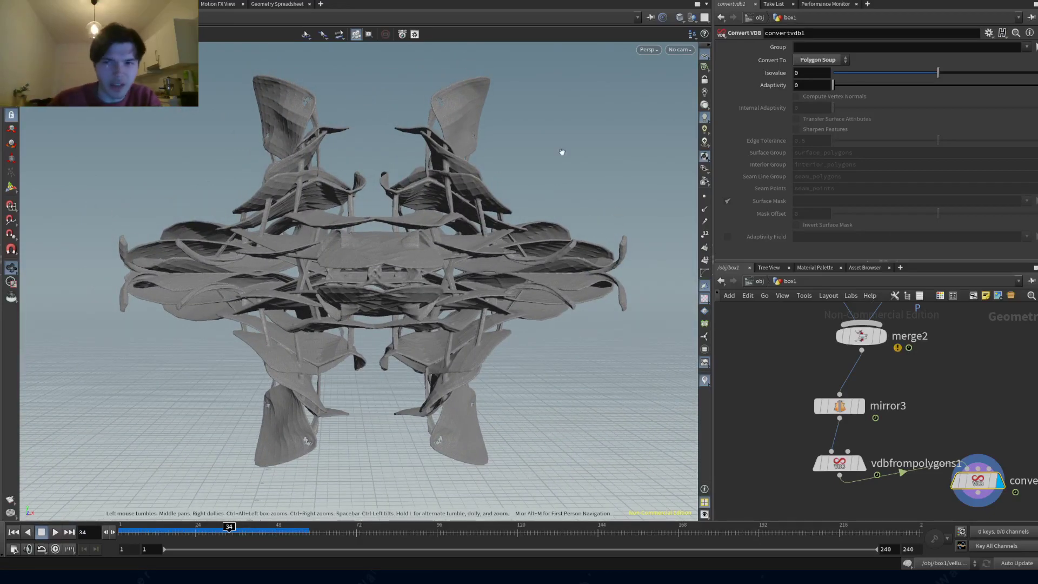
- Raise the mesh adaptivity to 0.3, then select vdbfrompolygons1
{"action": "left_click", "coordinate": [812, 85]}
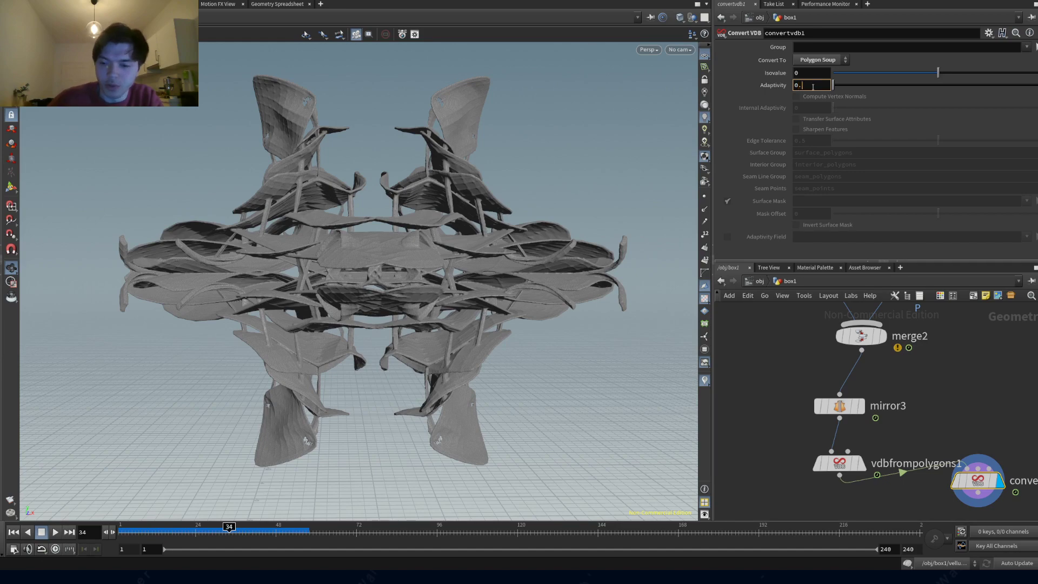
{"action": "key", "text": "Return"}
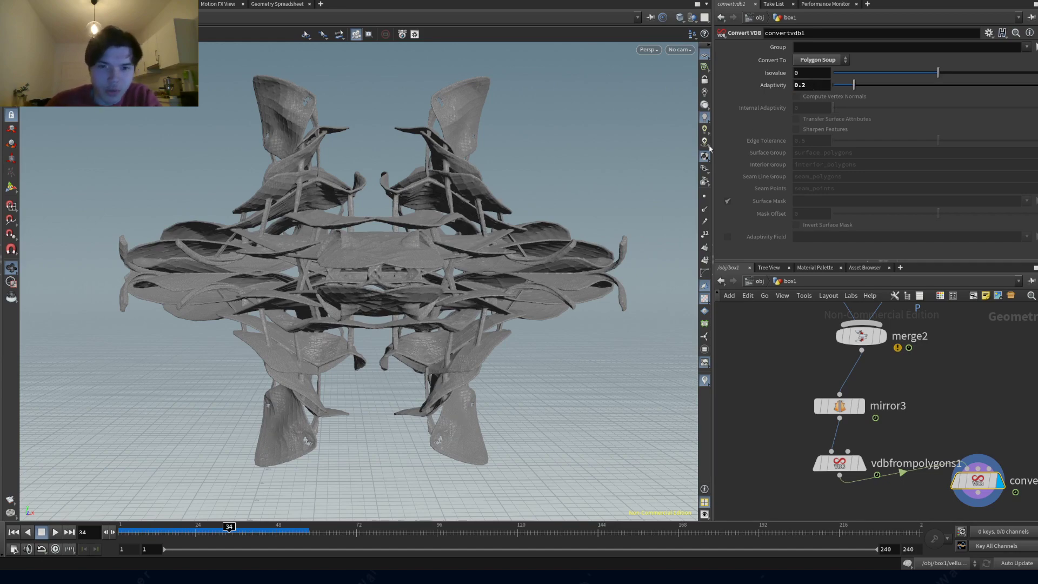
{"action": "key", "text": "Return"}
{"action": "left_click_drag", "start_coordinate": [543, 288], "coordinate": [207, 272]}
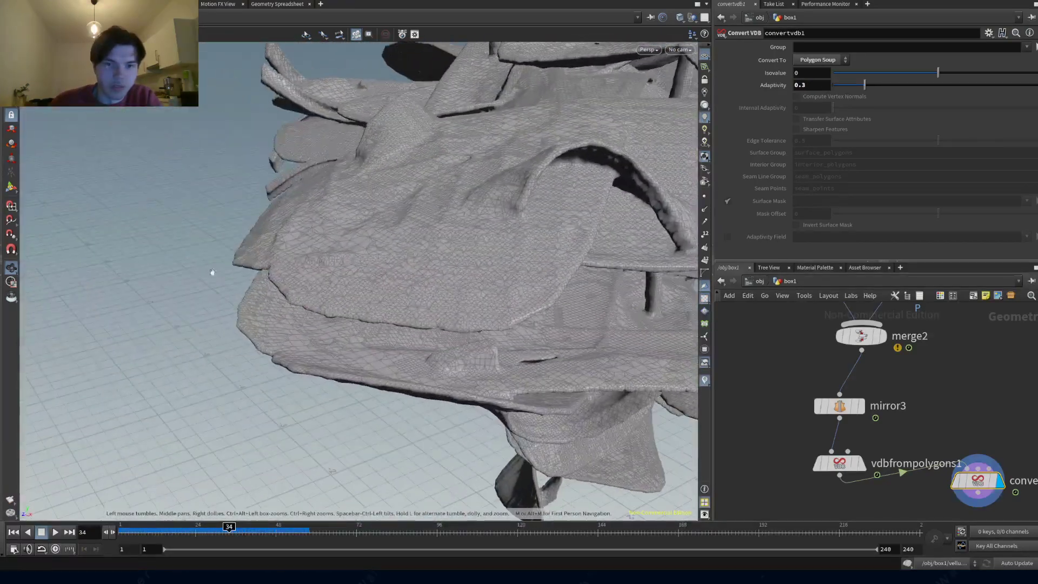
{"action": "left_click", "coordinate": [839, 464]}
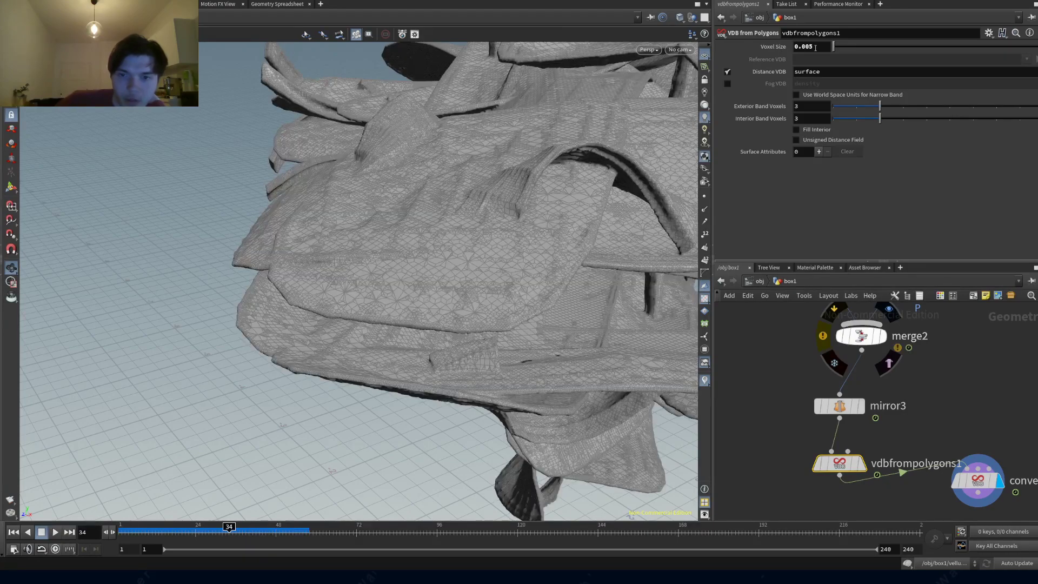
- Set convertvdb1's Adaptivity to 0.5
{"action": "left_click_drag", "start_coordinate": [398, 234], "coordinate": [362, 255]}
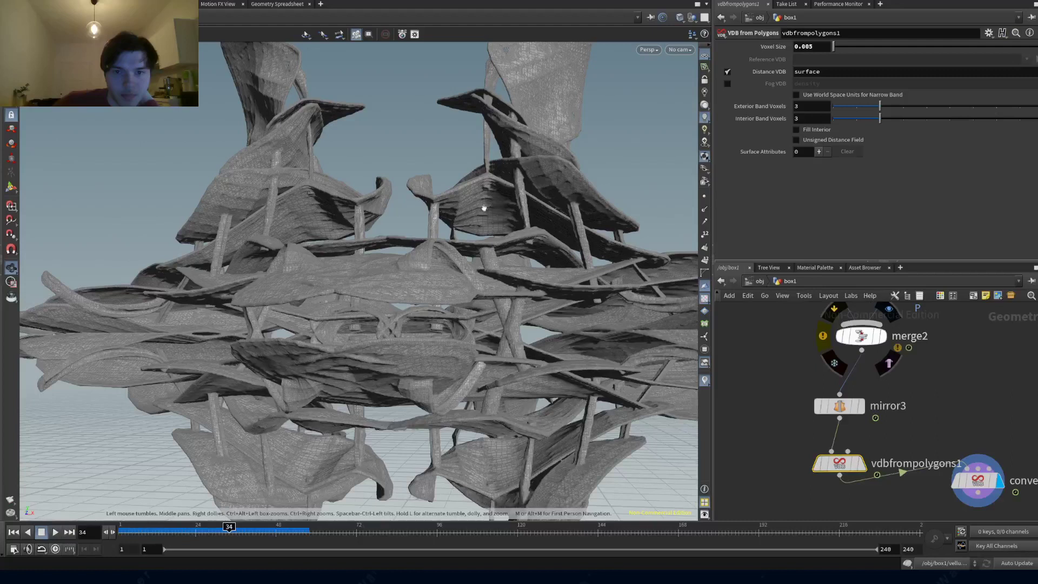
{"action": "left_click", "coordinate": [976, 482]}
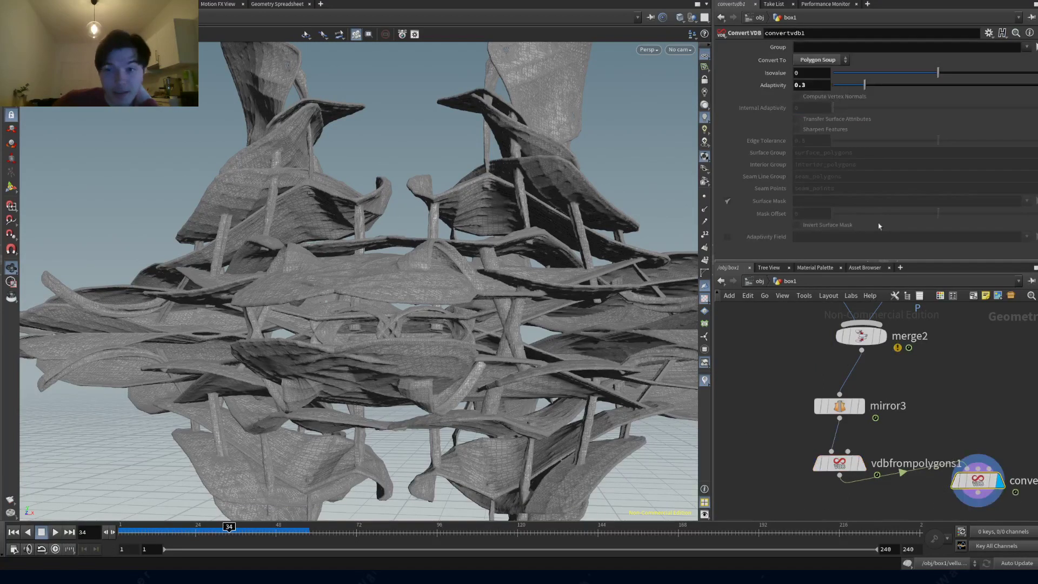
{"action": "double_click", "coordinate": [811, 85]}
{"action": "type", "text": "0.5"}
{"action": "key", "text": "Return"}
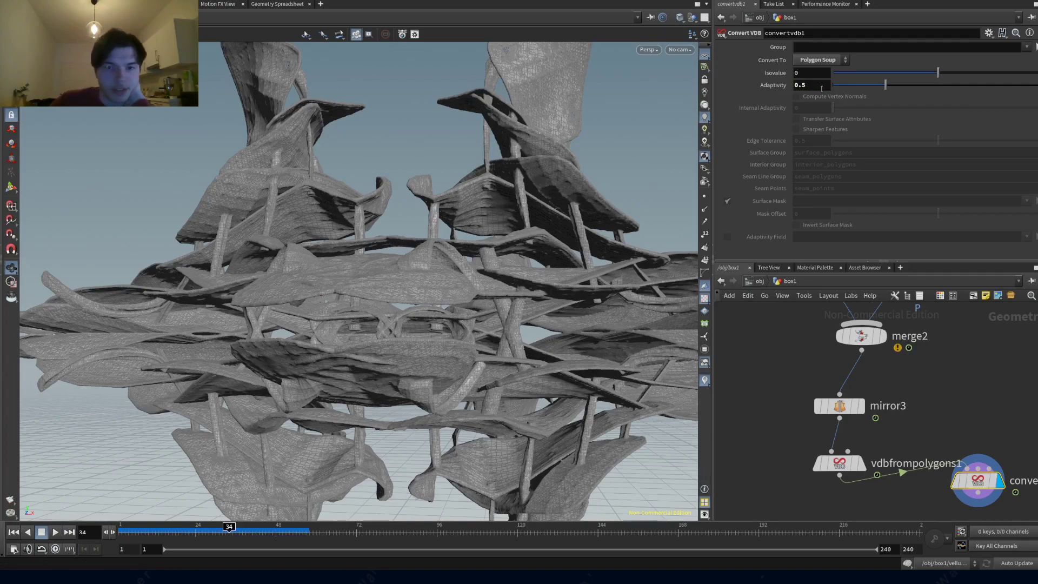
- Inspect the reduced mirrored sculpture mesh from a low side view, then save the scene
{"action": "left_click_drag", "start_coordinate": [513, 351], "coordinate": [410, 338]}
{"action": "scroll", "coordinate": [410, 338], "scroll_direction": "up", "scroll_amount": 10}
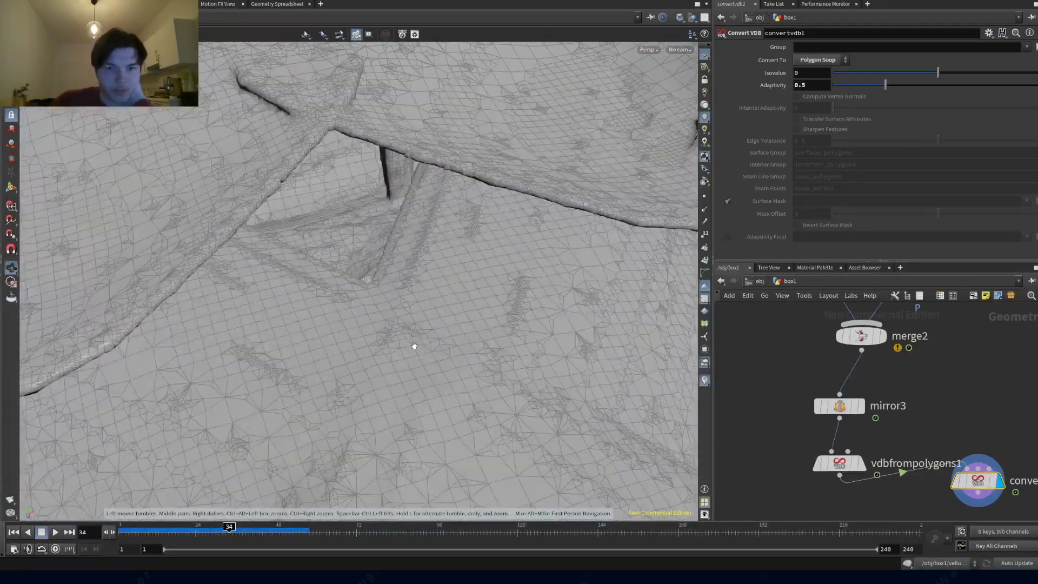
{"action": "scroll", "coordinate": [413, 344], "scroll_direction": "down", "scroll_amount": 10}
{"action": "left_click_drag", "start_coordinate": [412, 343], "coordinate": [415, 316]}
{"action": "middle_click_drag", "start_coordinate": [962, 514], "coordinate": [939, 452]}
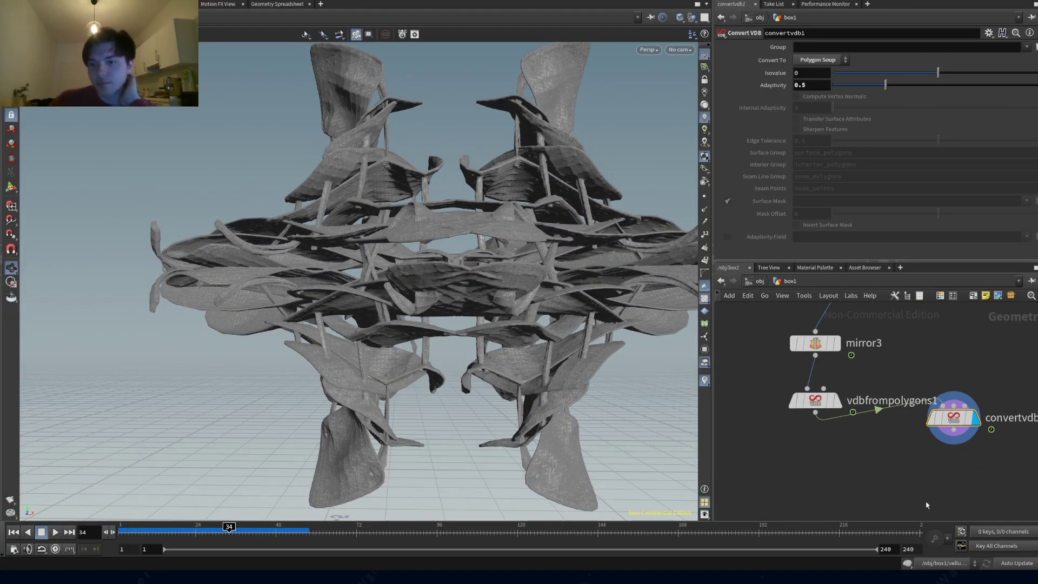
{"action": "key", "text": "ctrl+s"}
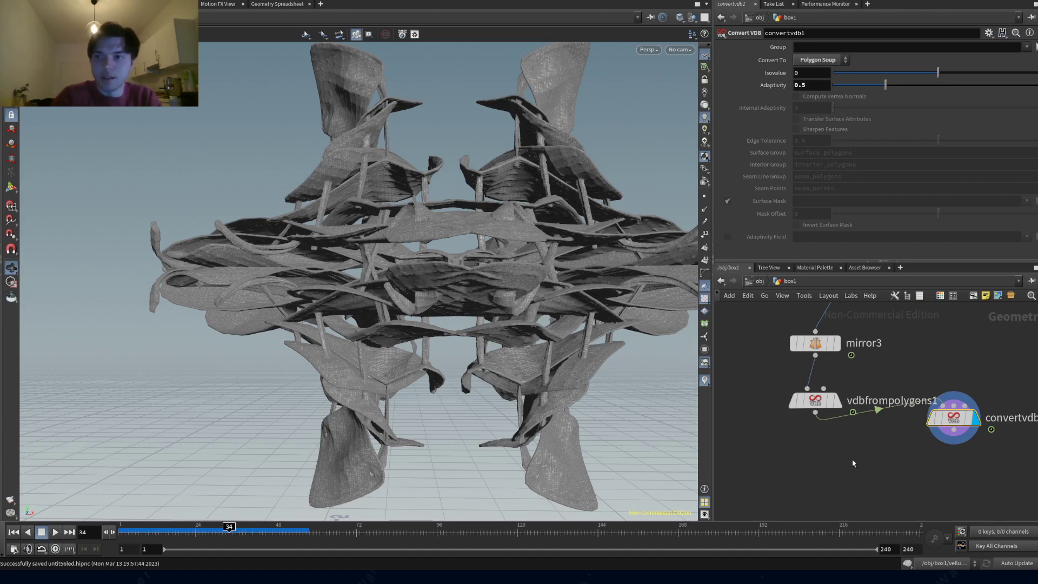
- Add a rop_geometry1 ROP Geometry Output node fed by convertvdb1's output
{"action": "left_click", "coordinate": [875, 471]}
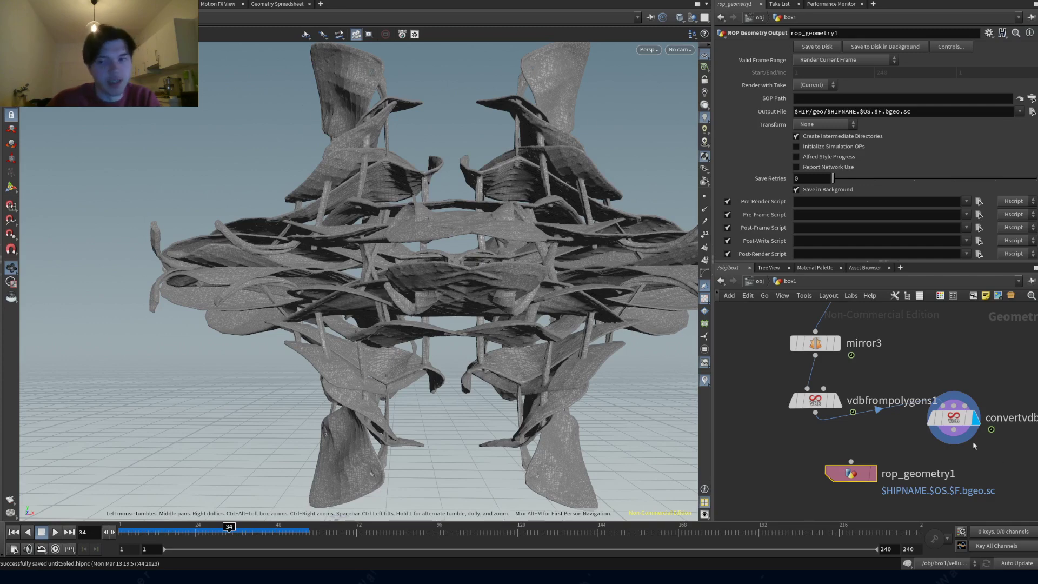
{"action": "left_click_drag", "start_coordinate": [953, 438], "coordinate": [851, 461]}
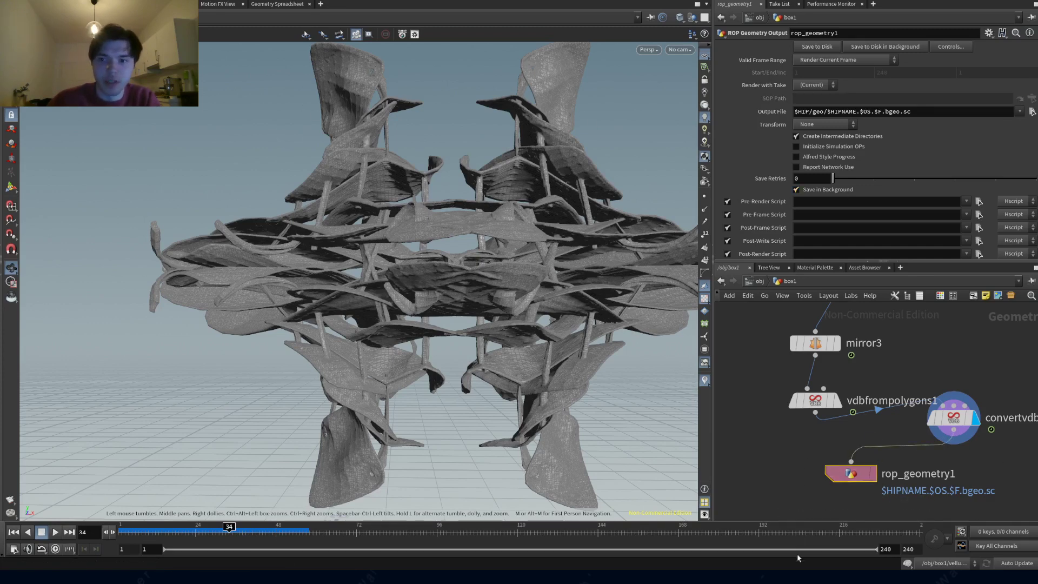